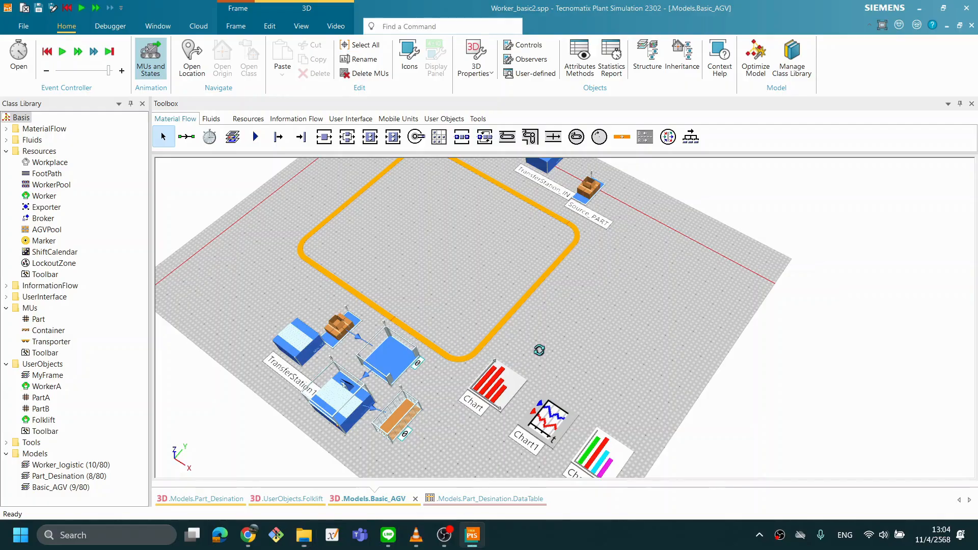
Open the Source_start source beside TransferStation1 and review its part creation attributes.
scroll(538, 351, "down", 1)
scroll(550, 343, "up", 1)
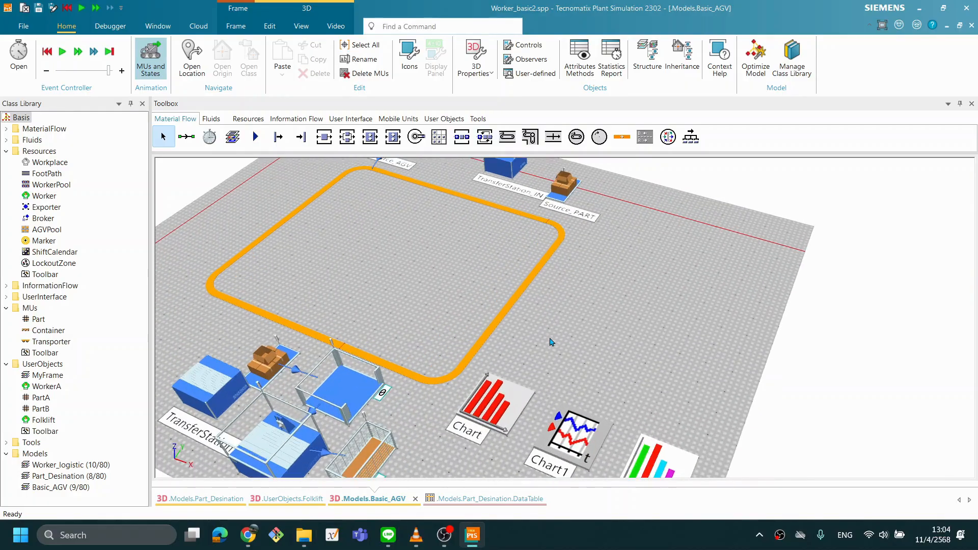
scroll(555, 336, "up", 1)
left_click_drag(555, 336, 571, 329)
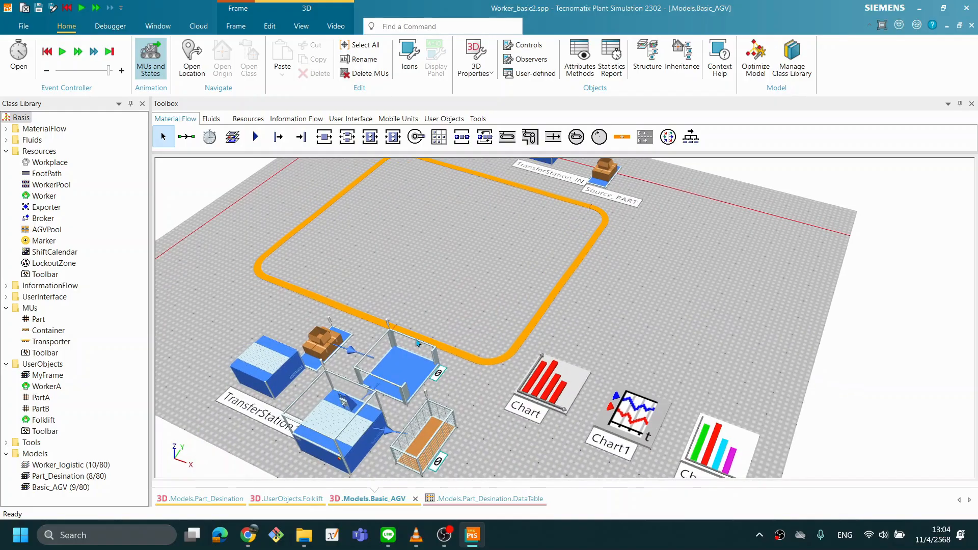
left_click(327, 341)
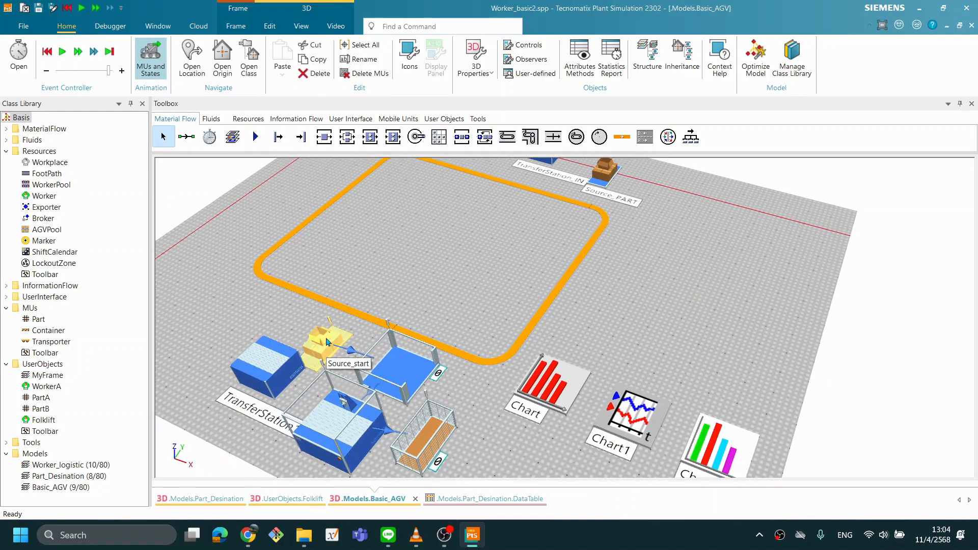
double_click(327, 341)
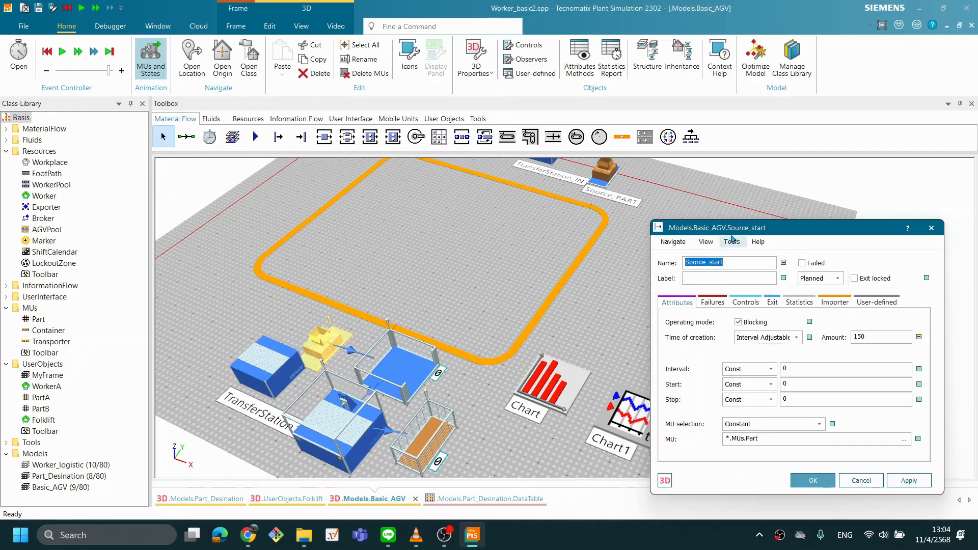
left_click(745, 232)
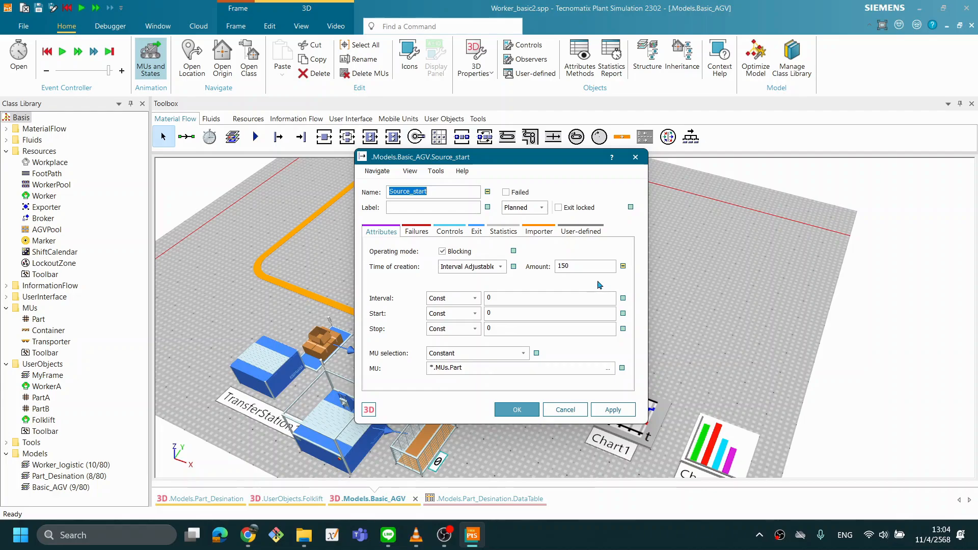
left_click_drag(560, 159, 819, 171)
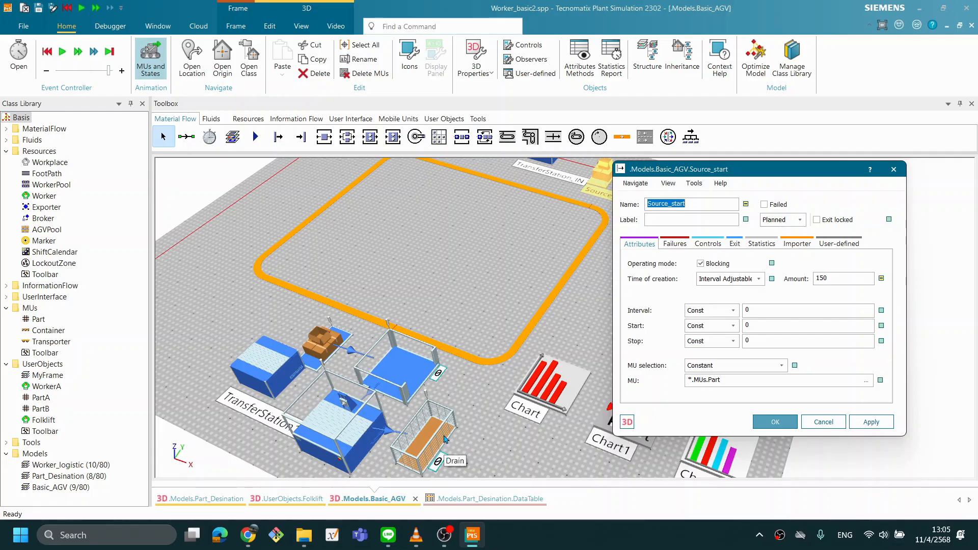
Set the amount of parts created by Source_start to 30 and apply the change.
scroll(469, 296, "down", 5)
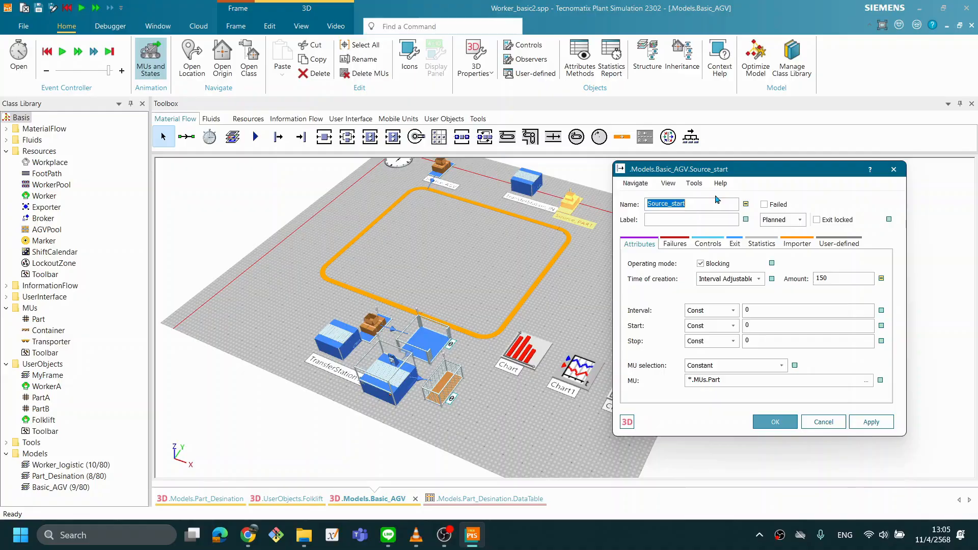
left_click_drag(721, 175, 680, 175)
left_click_drag(471, 295, 486, 302)
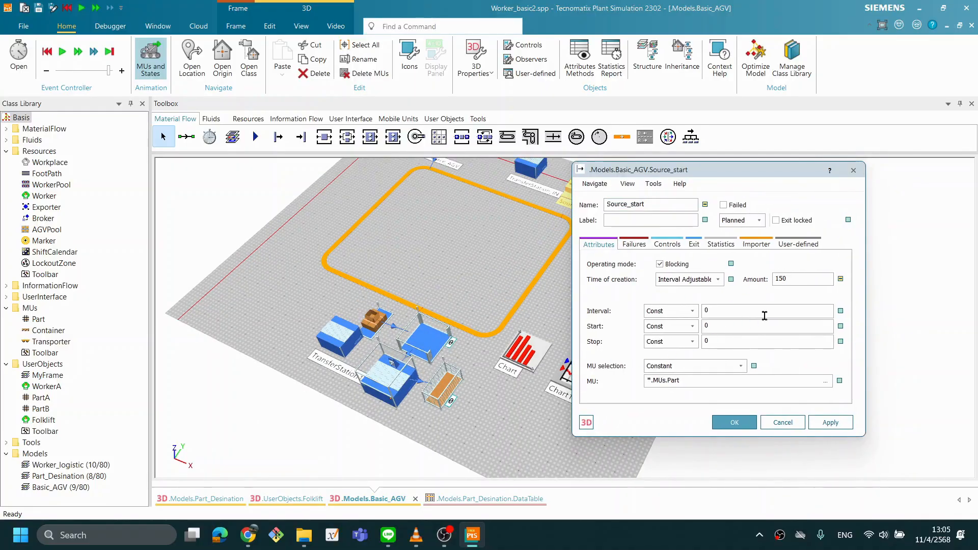
left_click(799, 281)
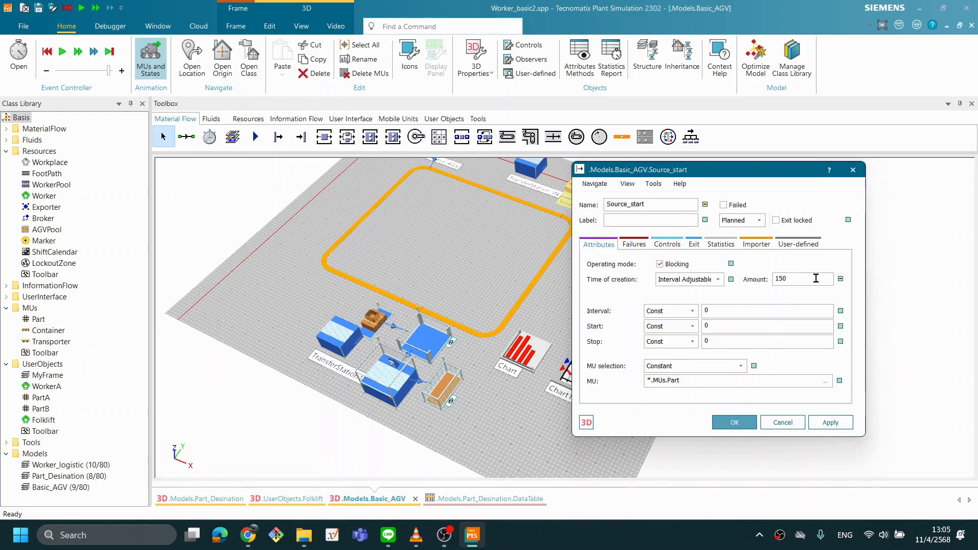
left_click_drag(767, 173, 711, 196)
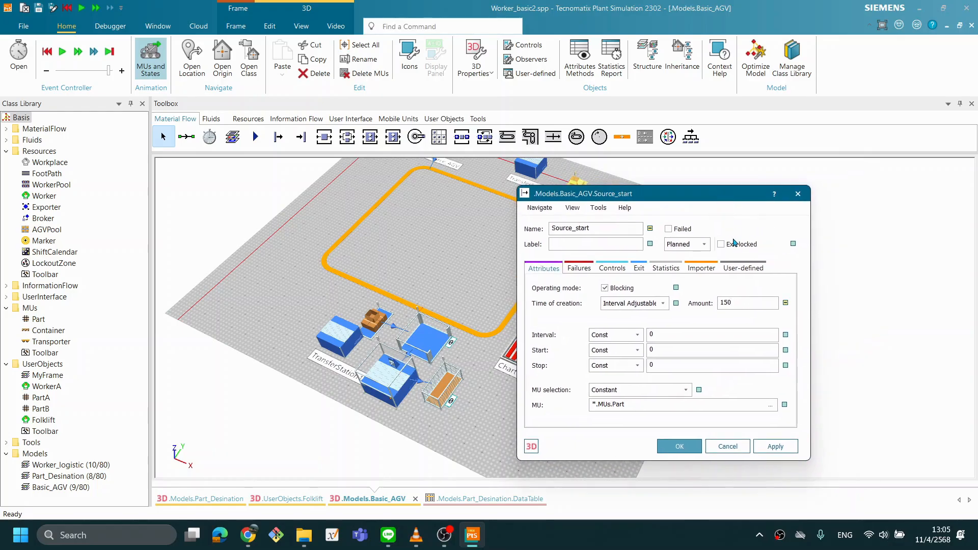
left_click(740, 301)
left_click_drag(729, 302, 714, 312)
type("30")
left_click_drag(702, 198, 787, 149)
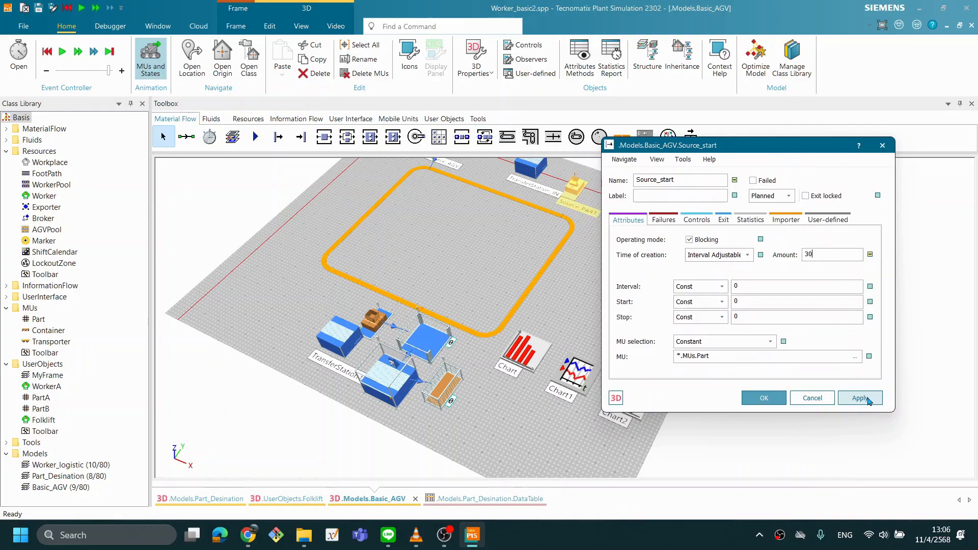
left_click(850, 402)
left_click(764, 398)
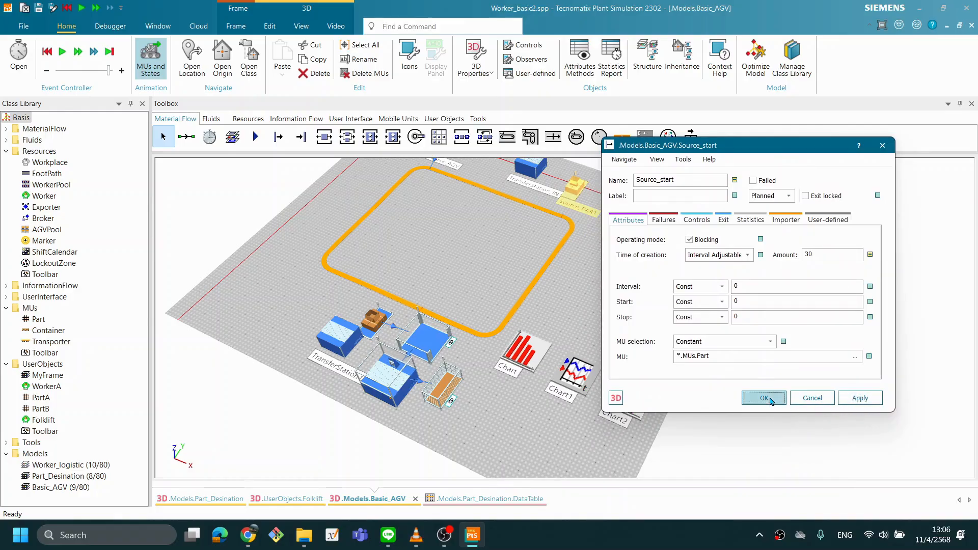
Reset and start the simulation, then fast-forward the run to its end.
right_click(599, 302)
left_click(606, 281)
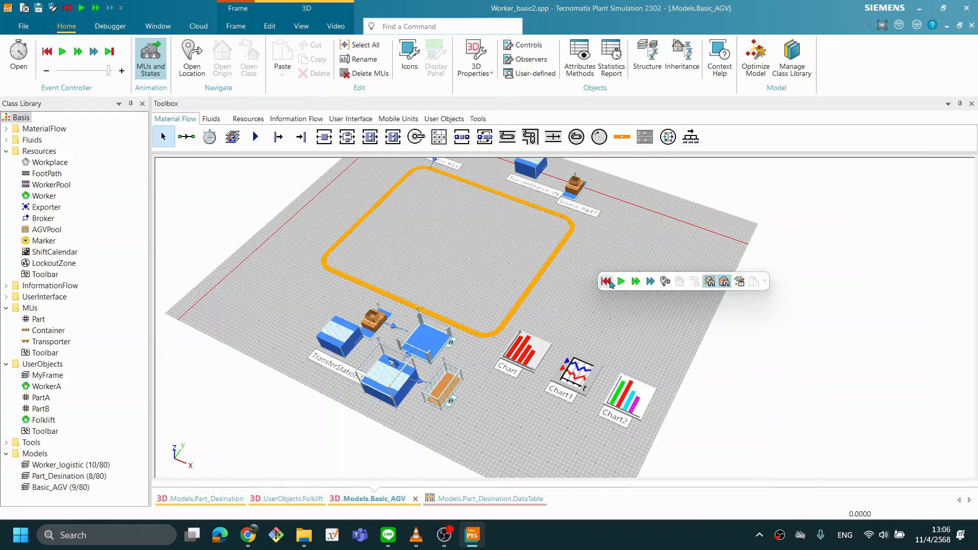
left_click(621, 282)
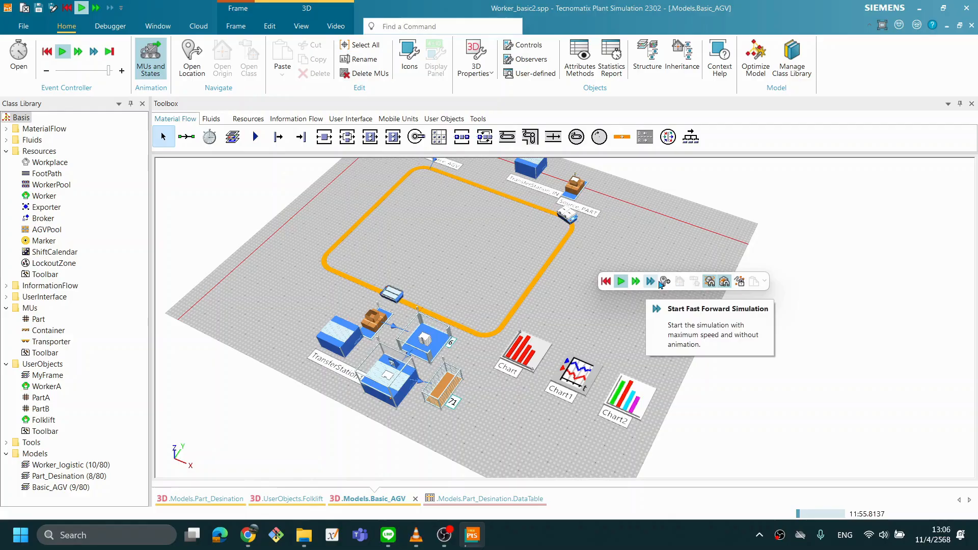
mouse_move(676, 288)
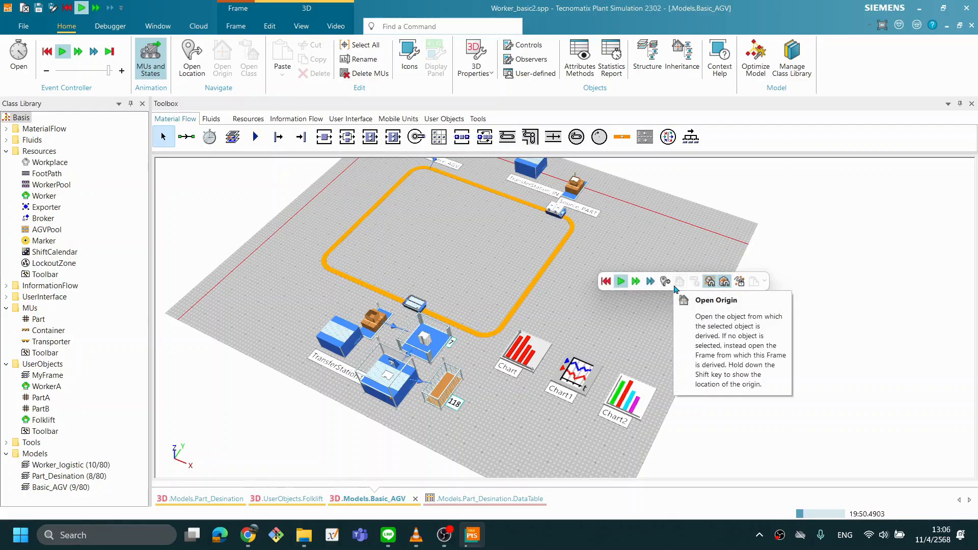
left_click(651, 282)
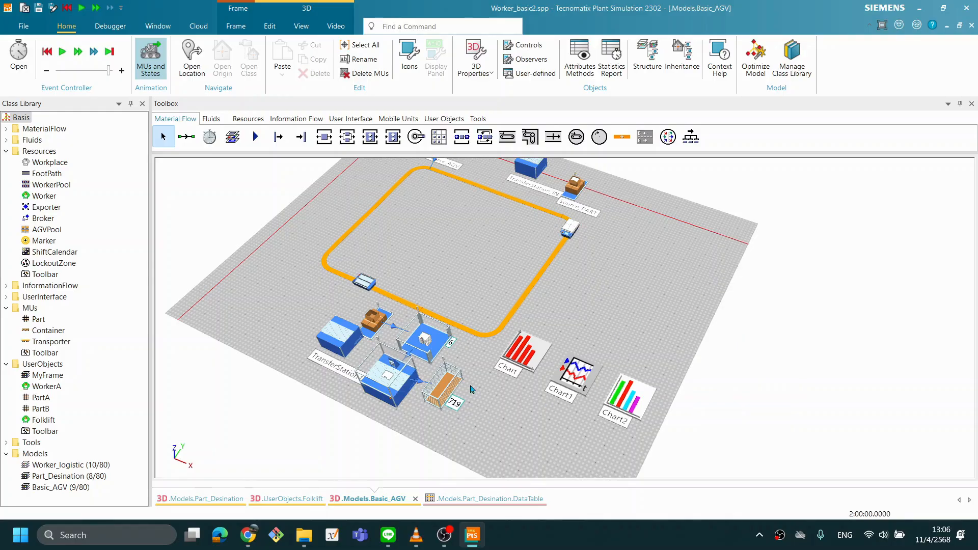
Examine the Drain's part counter, the stations and the AGV track in the 3D model after the run.
left_click_drag(511, 399, 491, 375)
scroll(508, 392, "up", 4)
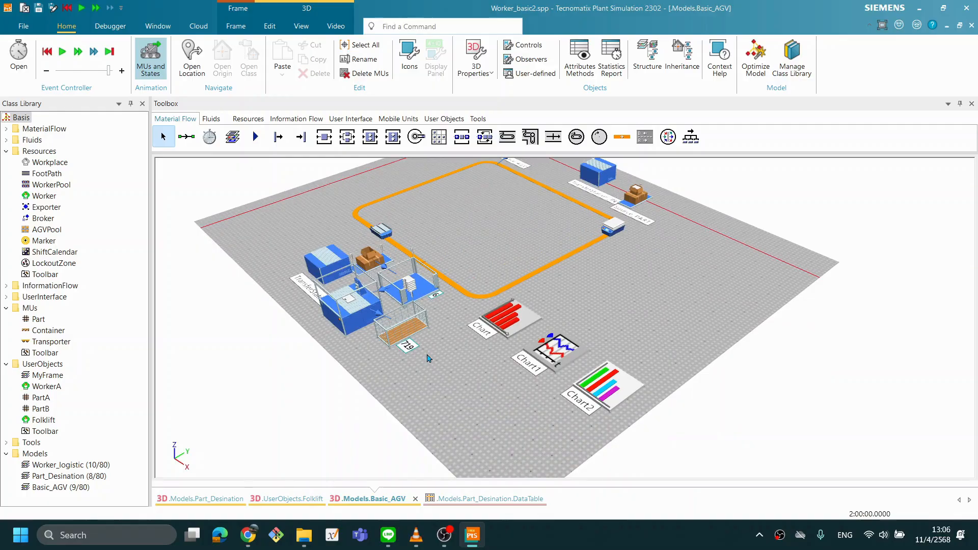
scroll(440, 349, "up", 2)
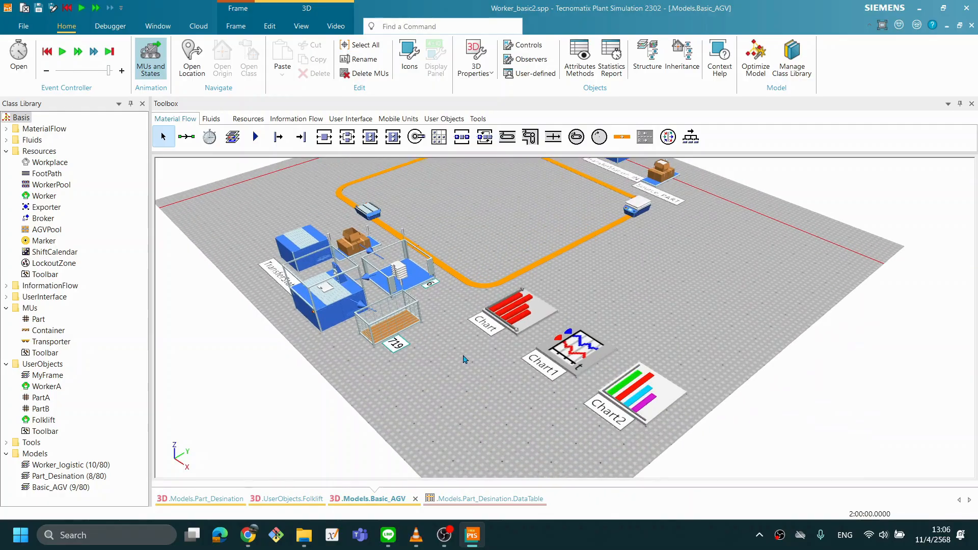
scroll(444, 364, "up", 1)
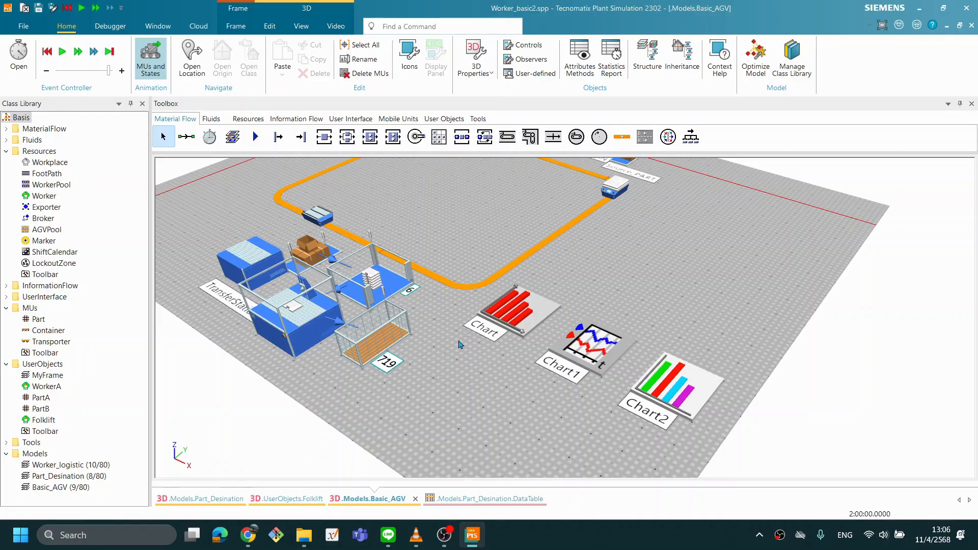
scroll(462, 348, "up", 1)
left_click_drag(664, 285, 685, 408)
left_click_drag(556, 388, 380, 389)
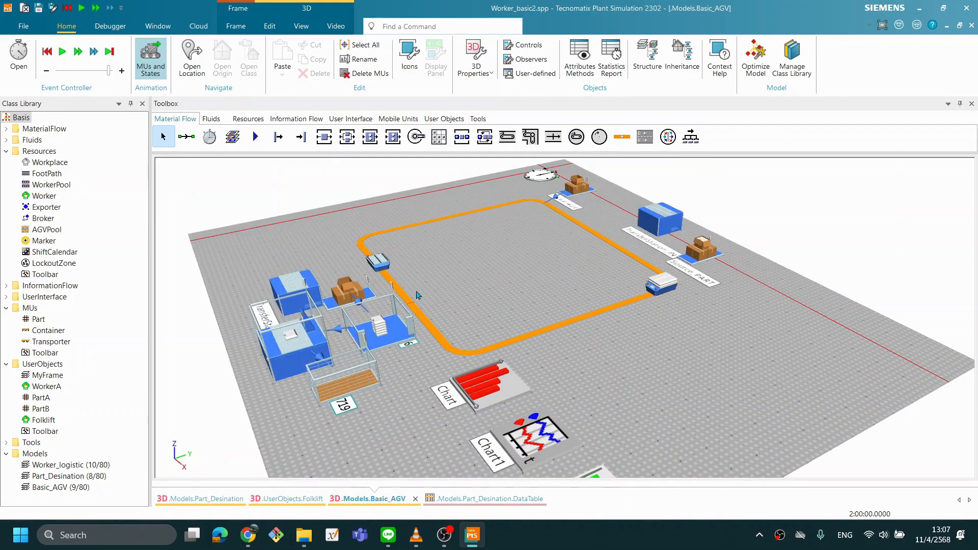
Set the Source_start creation amount to 20 and confirm the change.
double_click(365, 301)
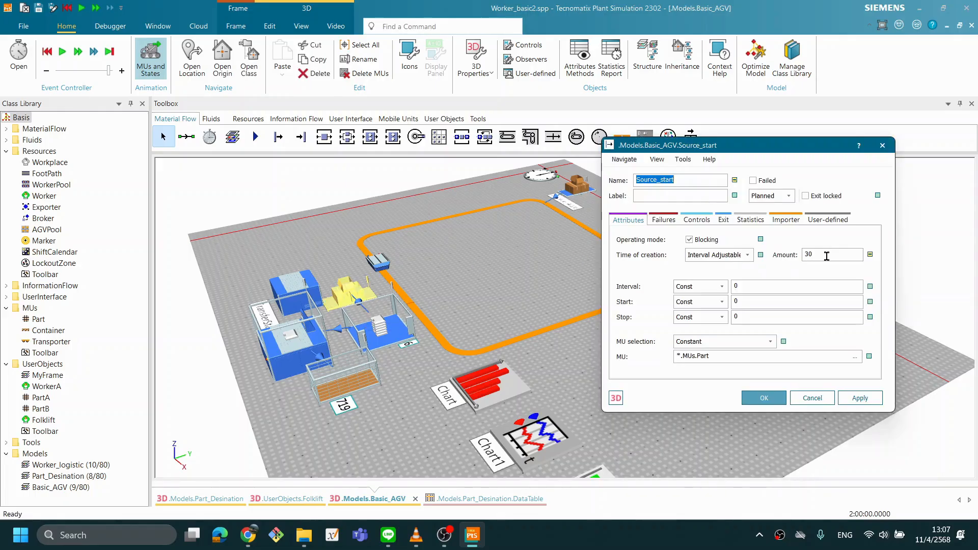
left_click_drag(781, 154, 759, 153)
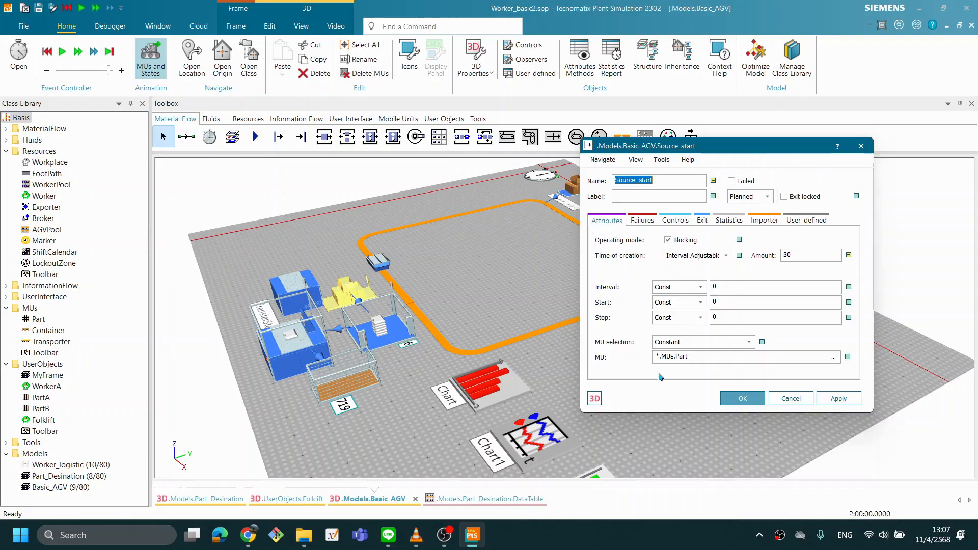
left_click(813, 253)
left_click_drag(813, 254, 744, 255)
type("20")
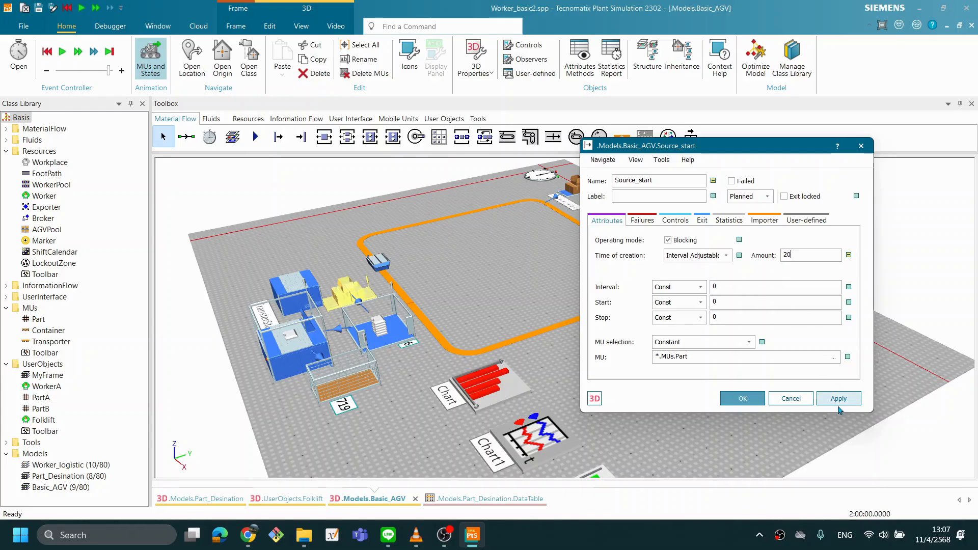
left_click(743, 399)
Rerun the simulation from the start with the 20-part source amount and fast-forward it to the end.
right_click(740, 321)
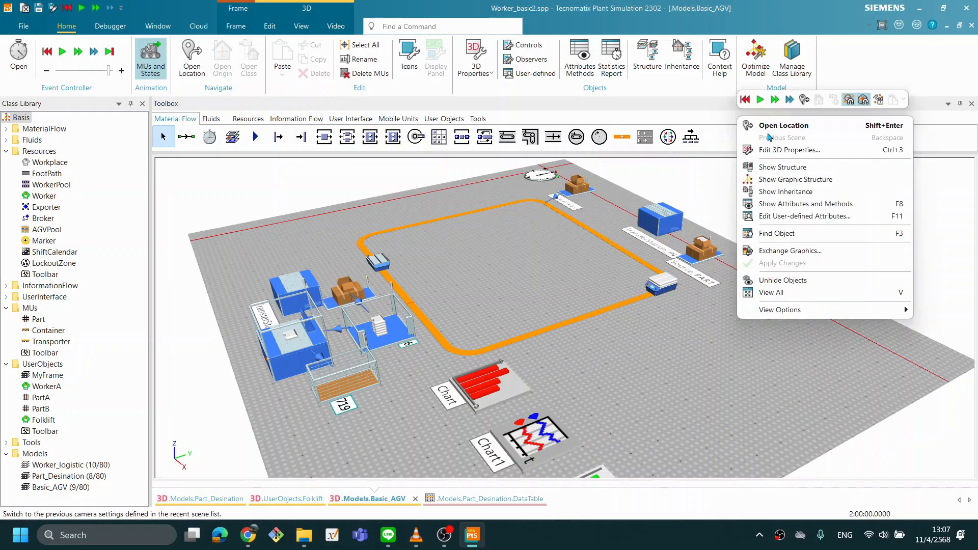
left_click(747, 102)
left_click(760, 101)
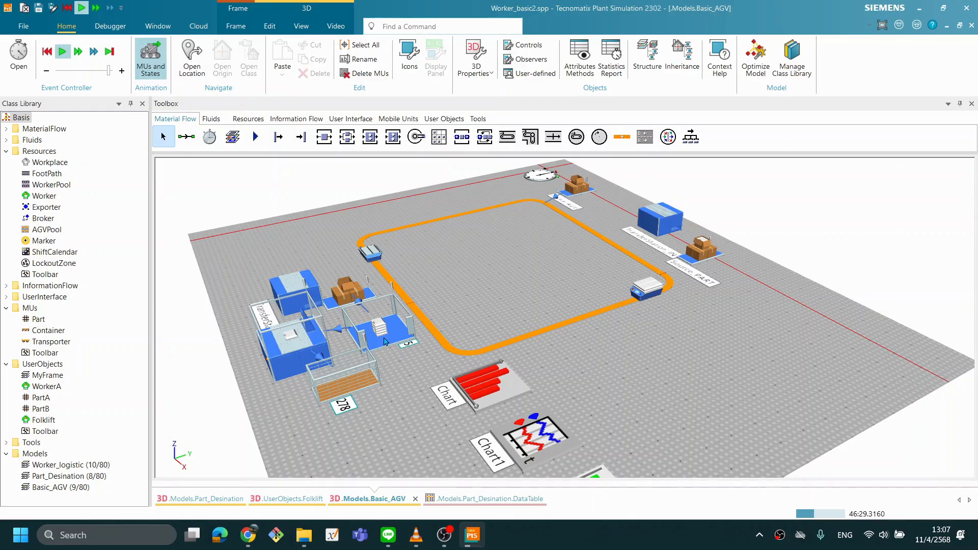
right_click(703, 162)
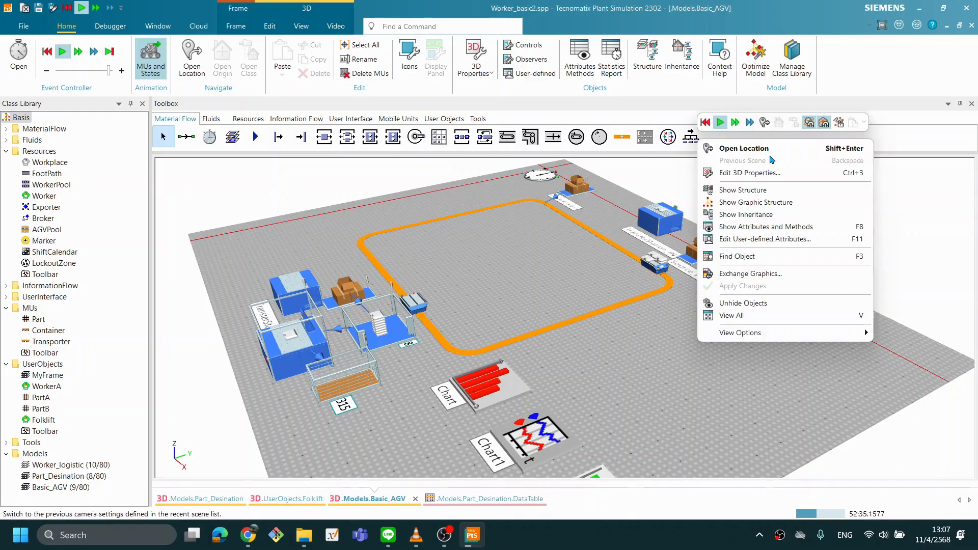
left_click(748, 125)
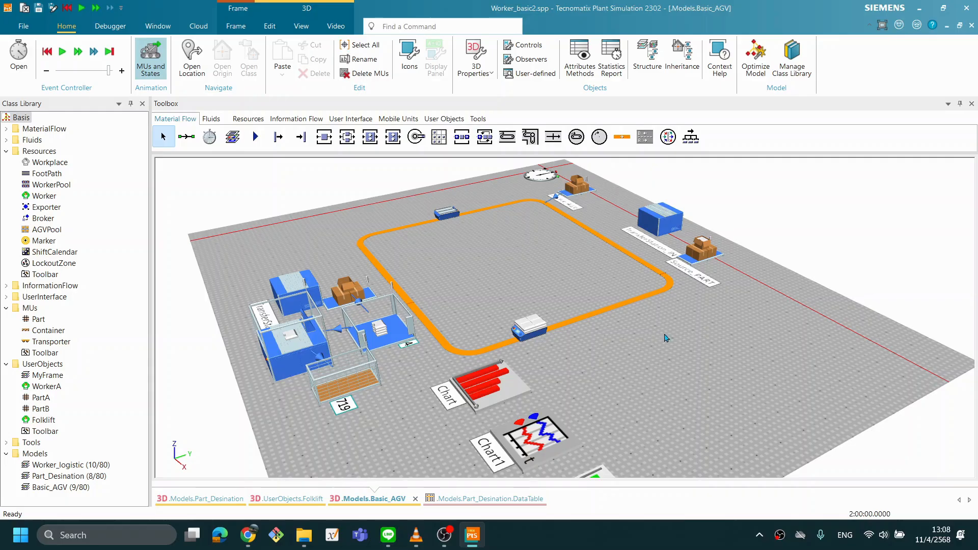
Reset the finished simulation to clear the moving units from the model.
right_click(692, 333)
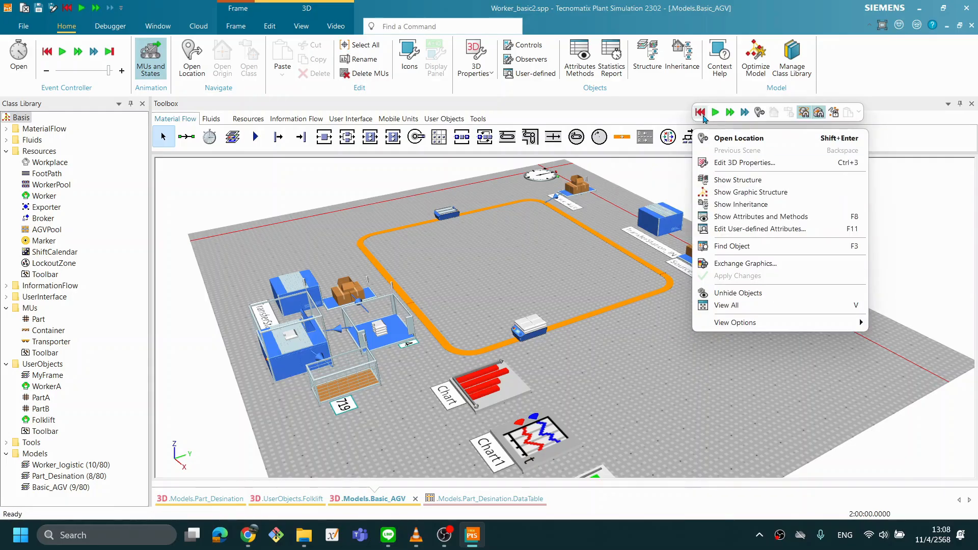
left_click(703, 116)
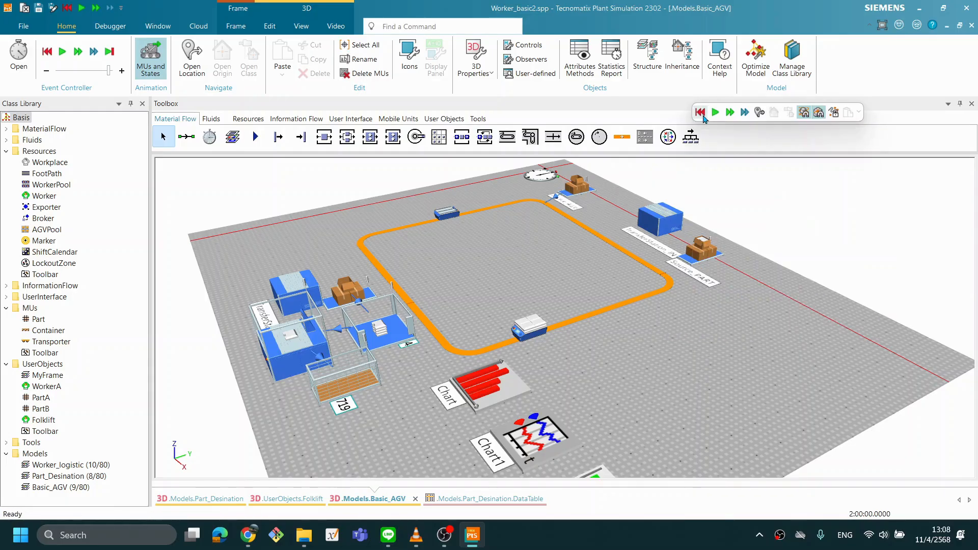
right_click(698, 316)
left_click(706, 300)
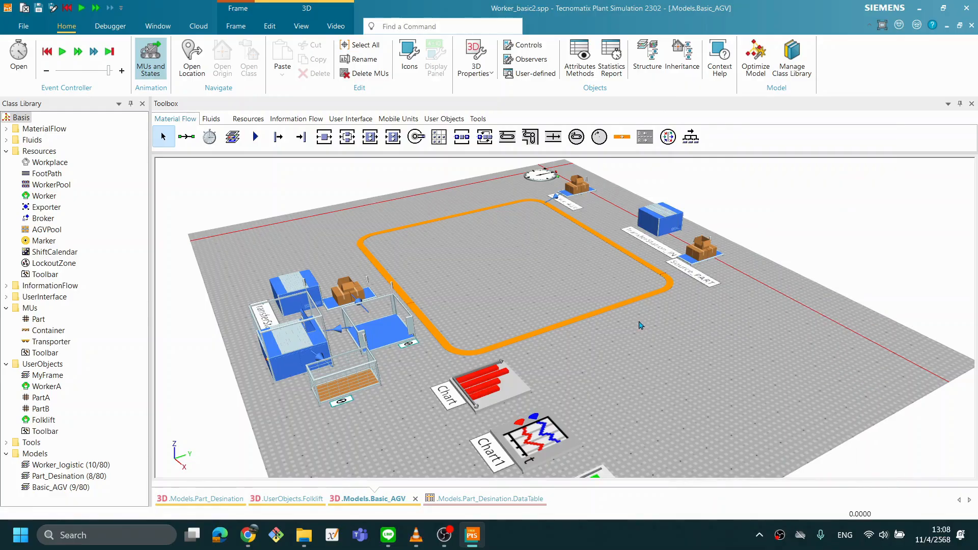
Set the Source_start creation amount to 5 and confirm the change.
left_click(347, 292)
double_click(347, 292)
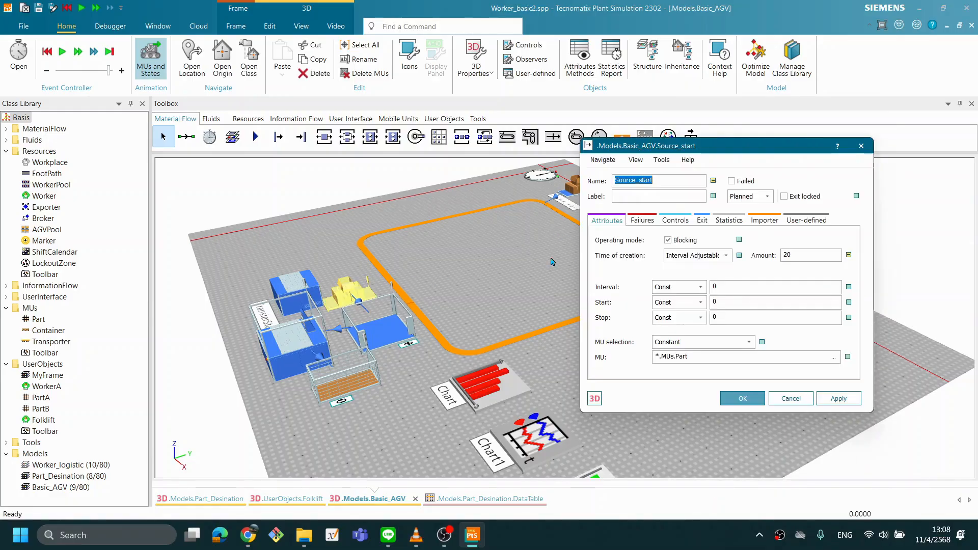
double_click(786, 254)
type("5")
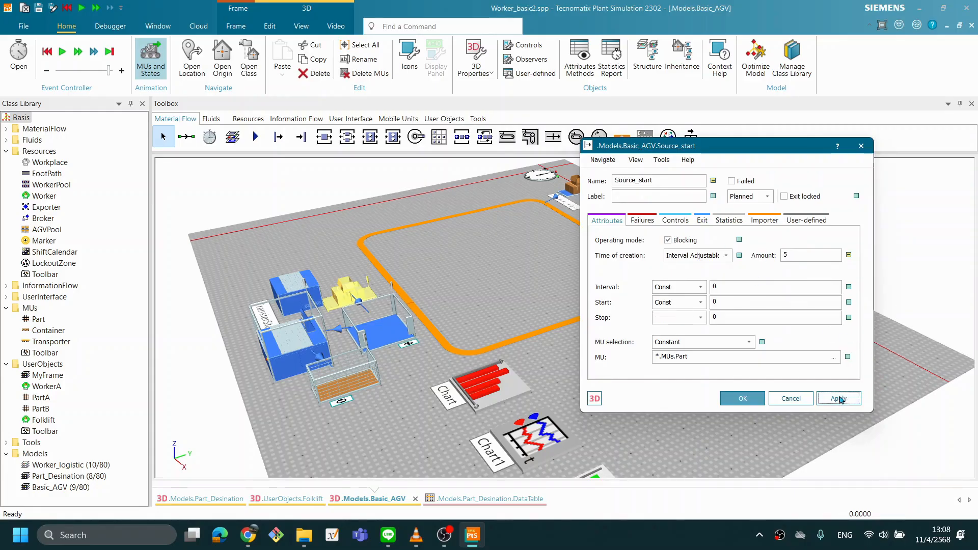
left_click(745, 400)
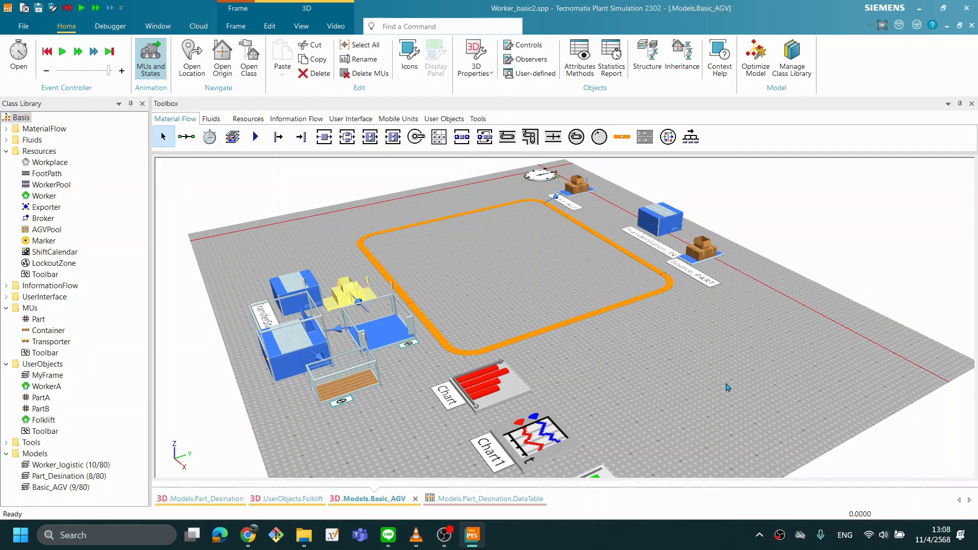
Start the simulation with the 5-part source amount.
right_click(780, 353)
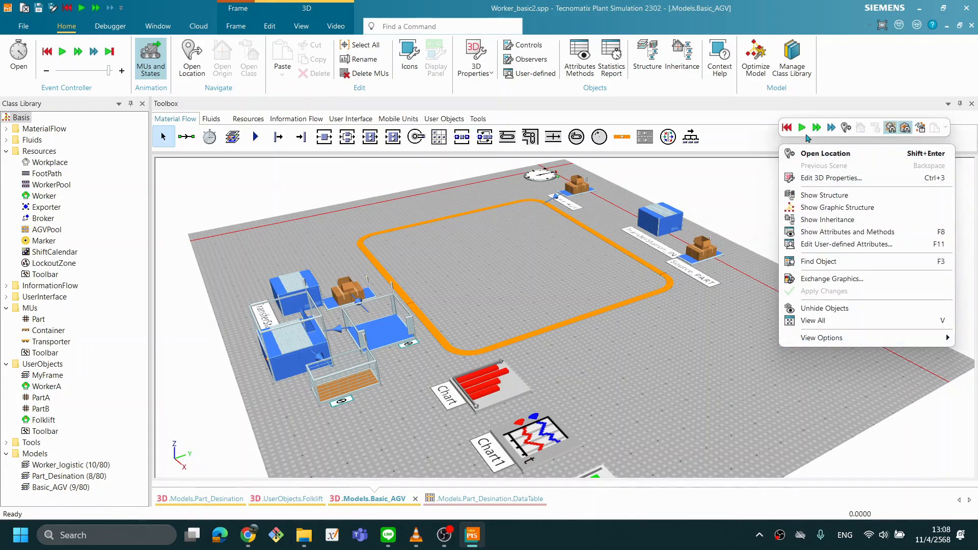
left_click(803, 129)
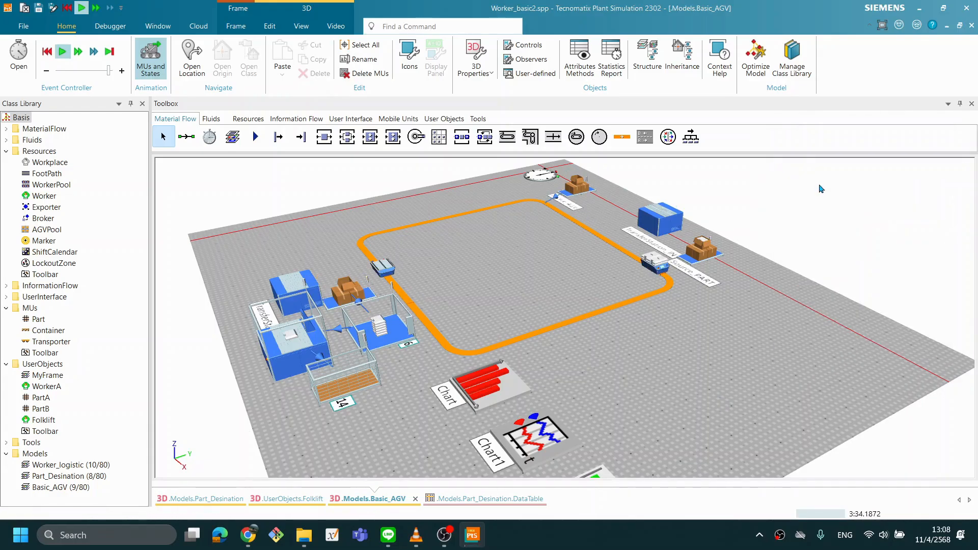
Show the Chart2 resource statistics while the simulation runs, examine the station's bar, and close the chart.
left_click_drag(741, 405, 708, 426)
right_click(706, 427)
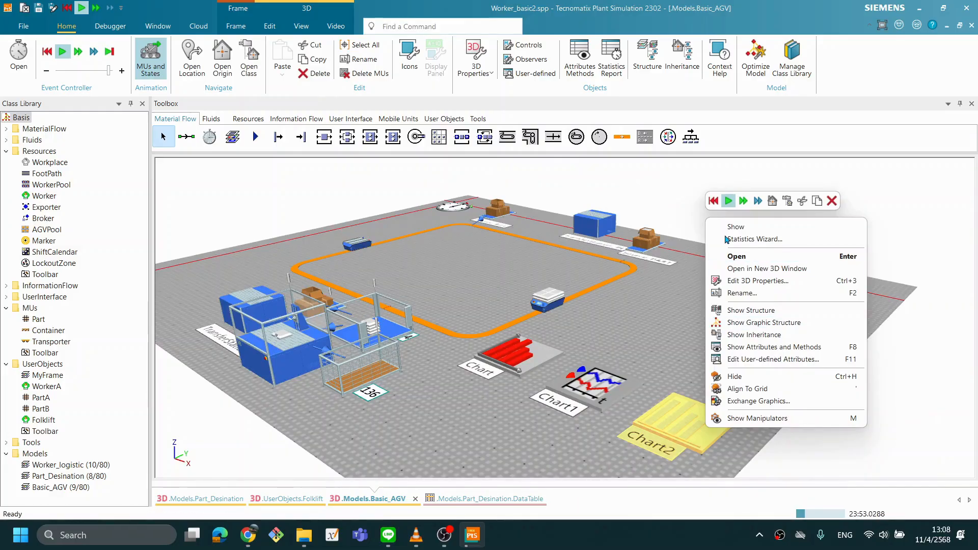
left_click(745, 227)
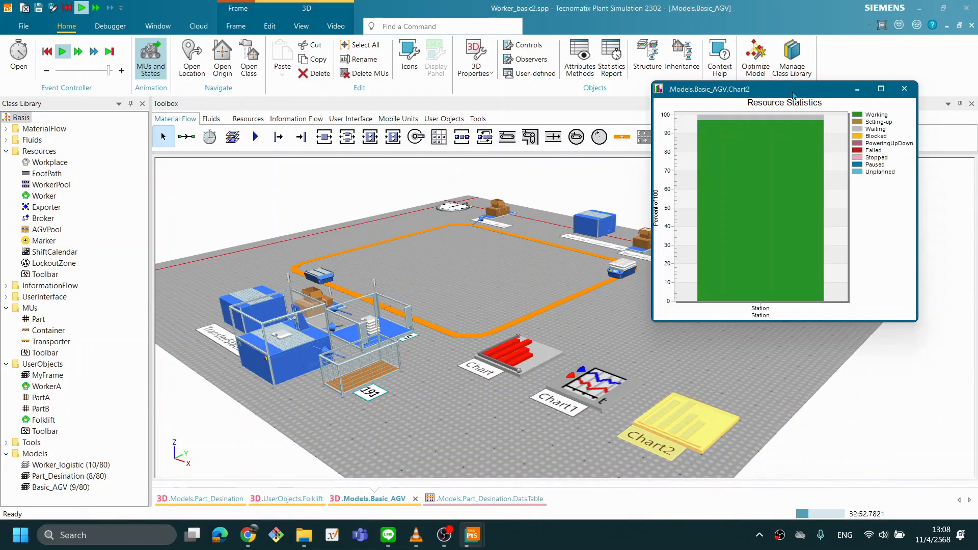
left_click_drag(792, 95, 838, 145)
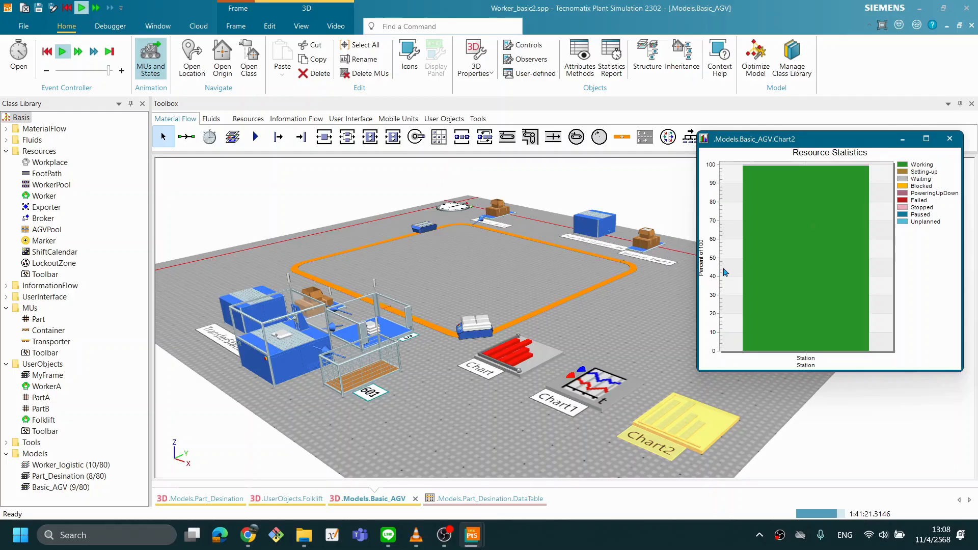
left_click(951, 139)
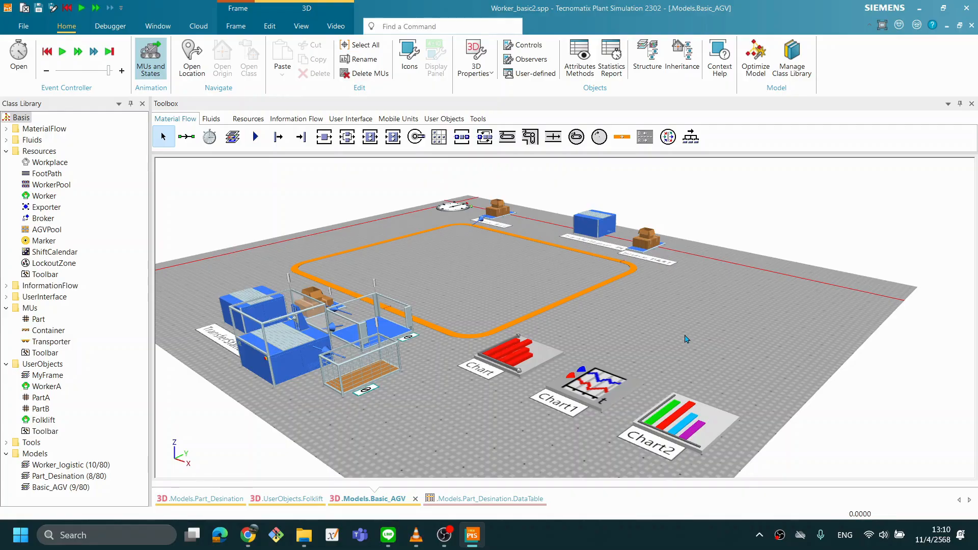
Place an ExperimentManager in the Basic_AGV model on the free floor behind Chart1 and Chart2.
left_click(478, 118)
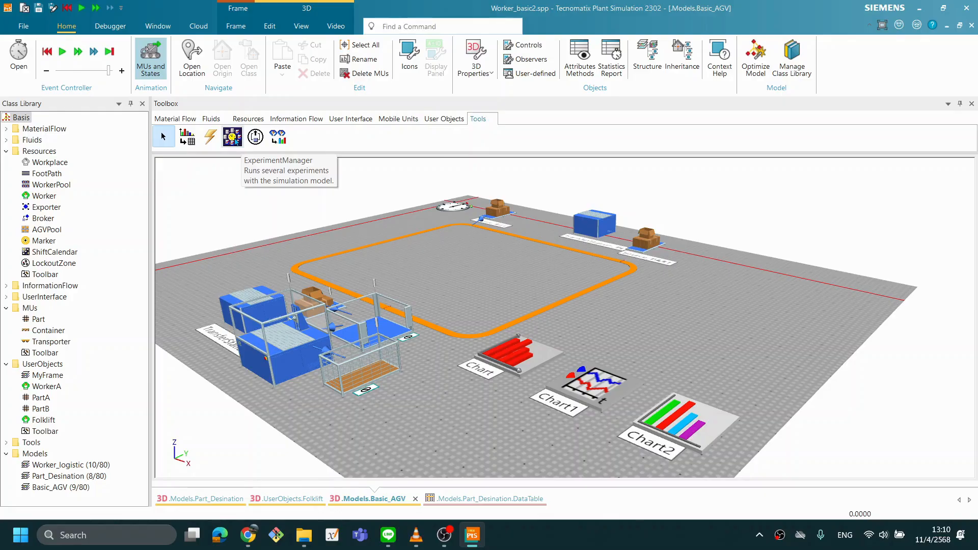
left_click_drag(233, 137, 673, 334)
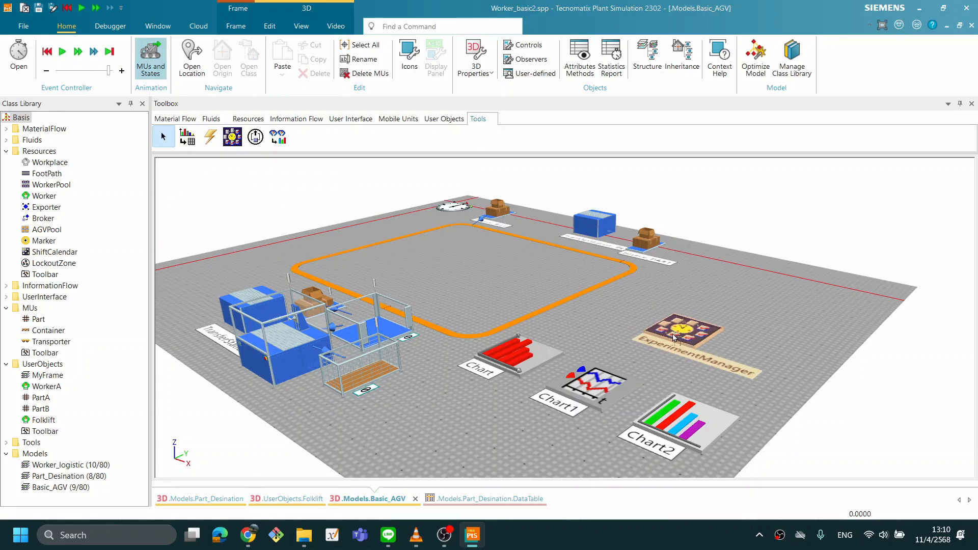
scroll(621, 332, "up", 2)
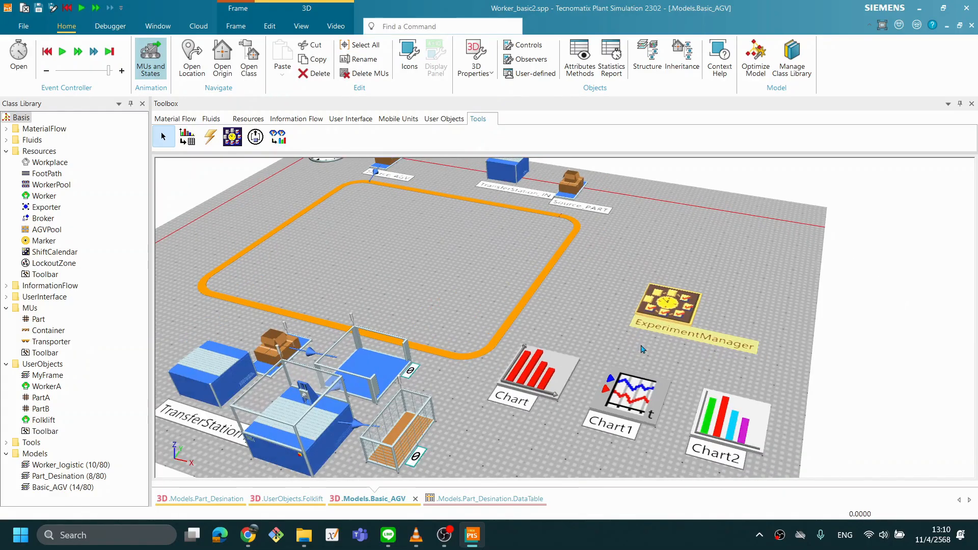
scroll(643, 349, "down", 3)
scroll(602, 344, "up", 2)
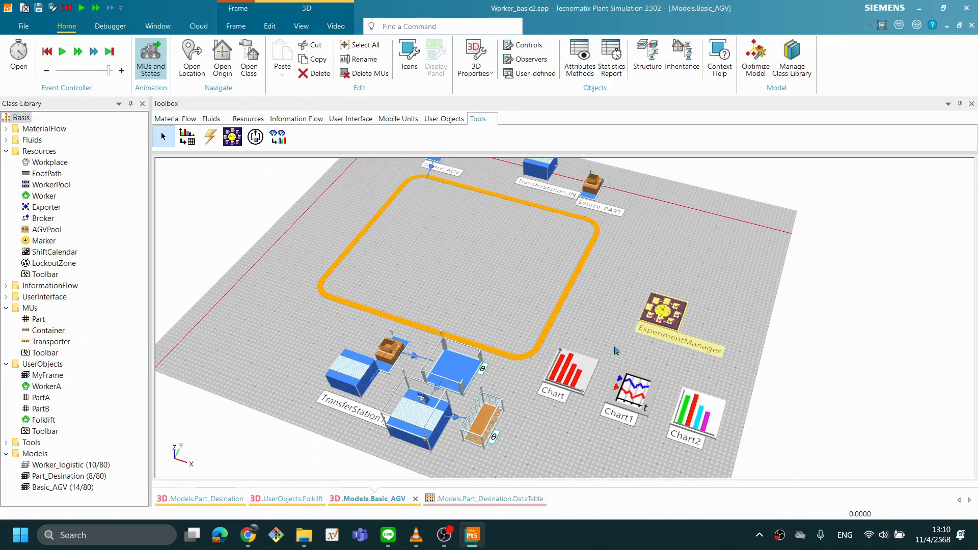
scroll(614, 347, "up", 2)
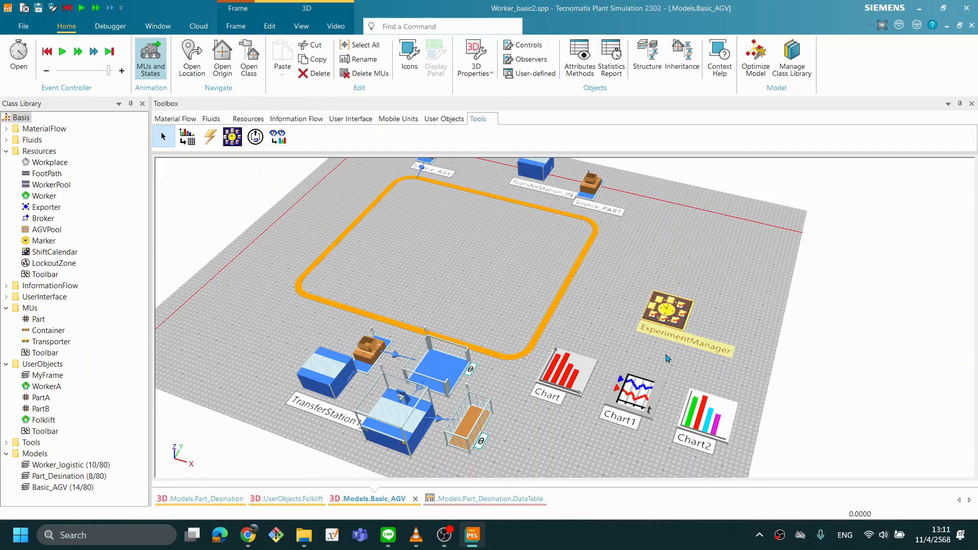
left_click(714, 302)
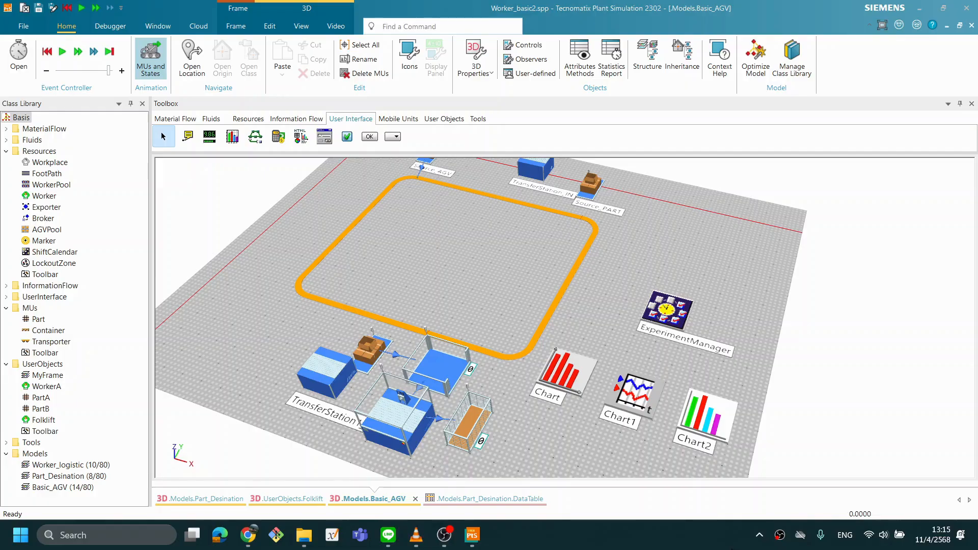
Add a Comment object to the model near the ExperimentManager and open its settings.
left_click_drag(187, 136, 687, 252)
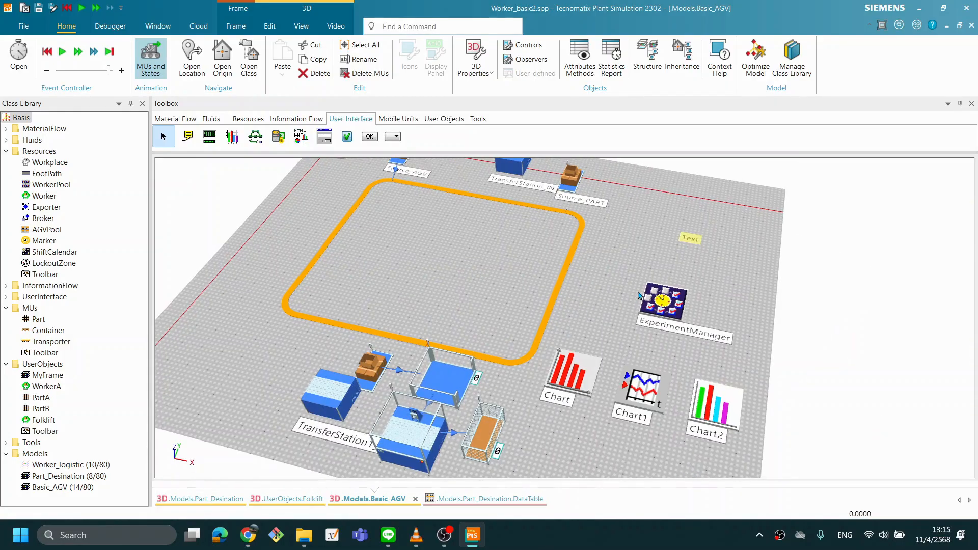
double_click(692, 247)
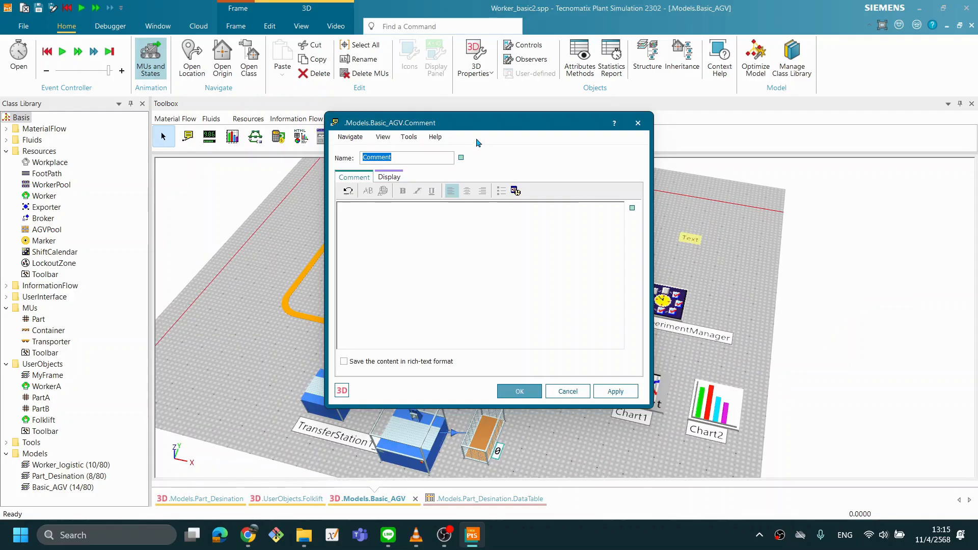
left_click_drag(475, 124, 524, 153)
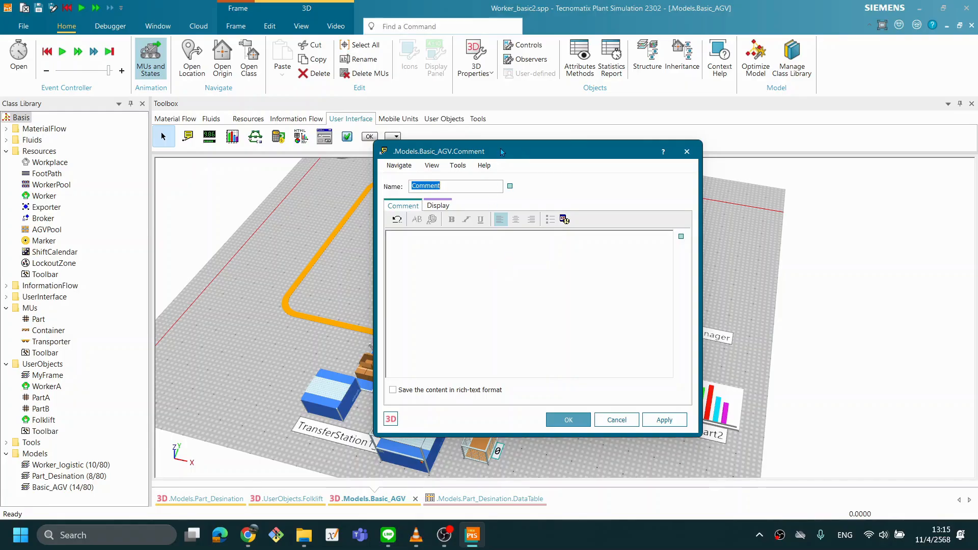
left_click_drag(501, 148, 509, 165)
left_click(469, 263)
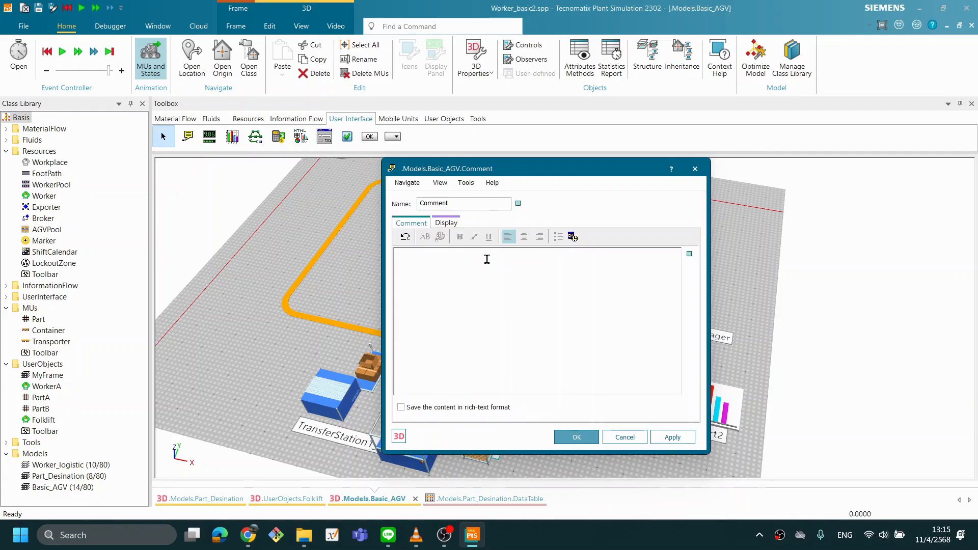
Replace the comment's display text with "How many the parts in stock(Source_start)".
left_click(447, 222)
left_click_drag(510, 243, 446, 245)
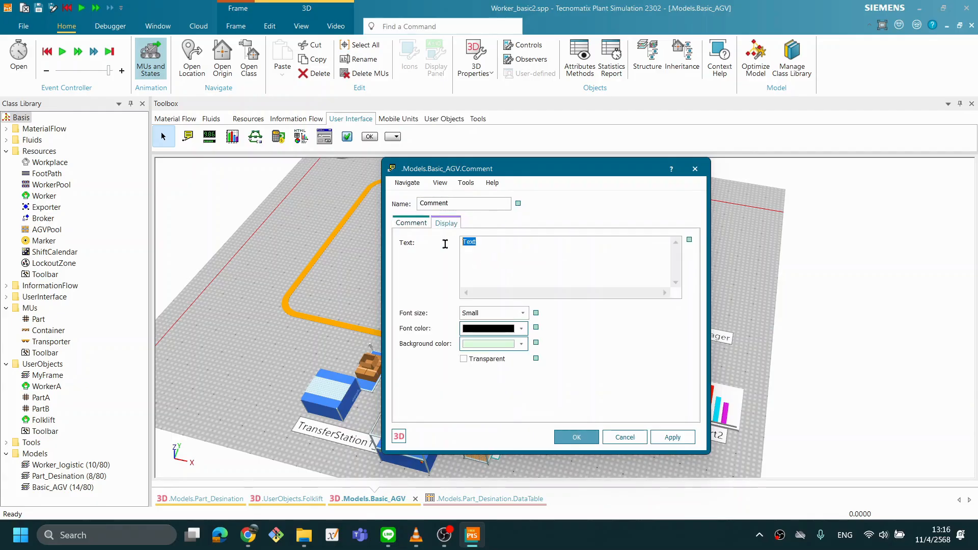
type("Hel")
key("BackSpace")
key("BackSpace")
type("ow many pa")
key("BackSpace")
key("BackSpace")
type("the poarts in sc")
type("ock(Source")
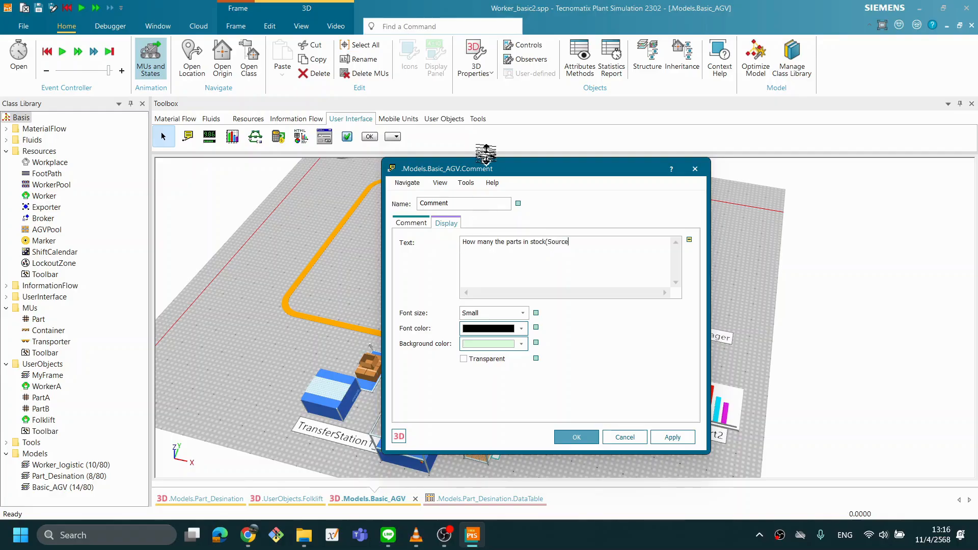
left_click_drag(491, 171, 612, 179)
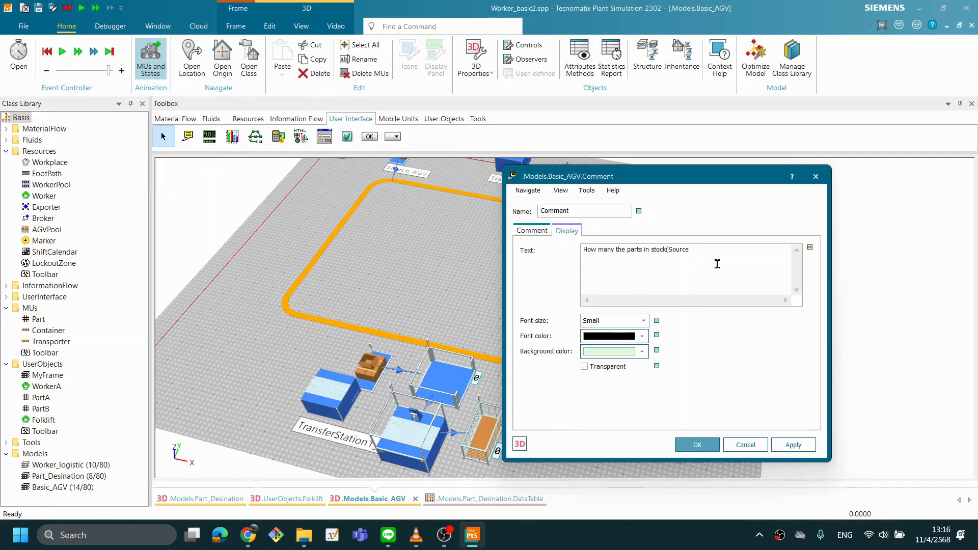
type("_start)")
Extend the comment's question with "should they have in the stock".
type(" ha")
key("BackSpace")
key("BackSpace")
key("BackSpace")
type("s")
key("BackSpace")
key("BackSpace")
type("should i")
key("BackSpace")
type("t")
type("hey have")
type("in stock")
key("BackSpace")
key("BackSpace")
key("BackSpace")
key("BackSpace")
key("BackSpace")
type("the stock")
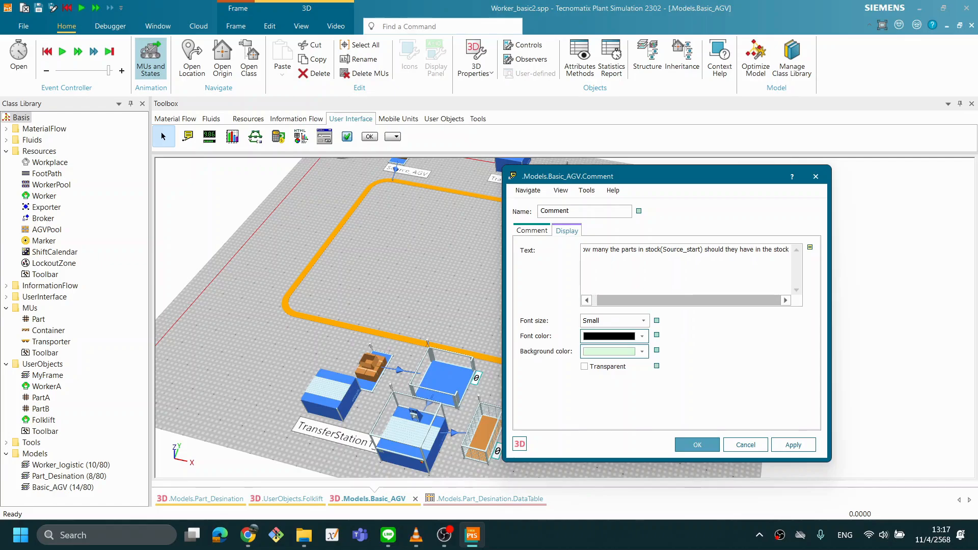
Finish the question with "(Buffer)" and add a second line reading "Input".
type("(")
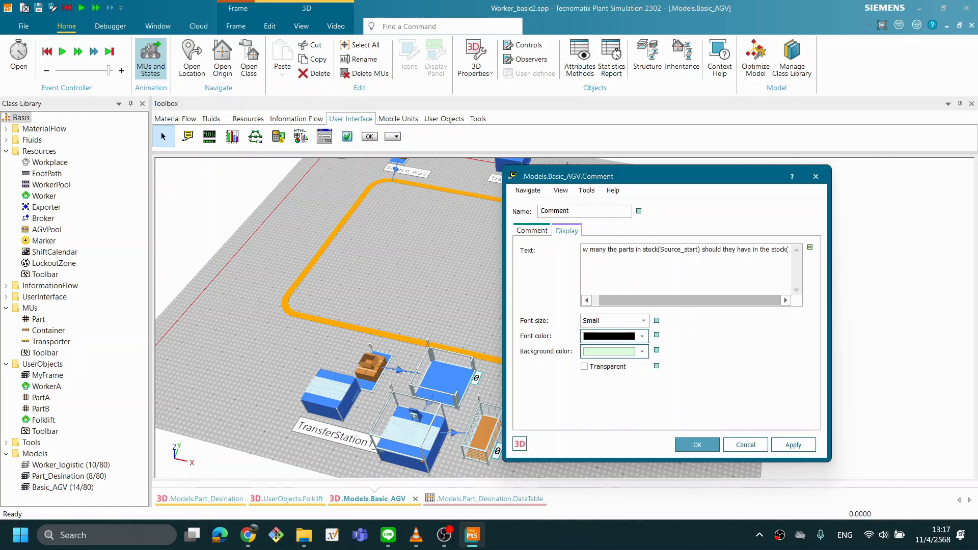
type("Buf")
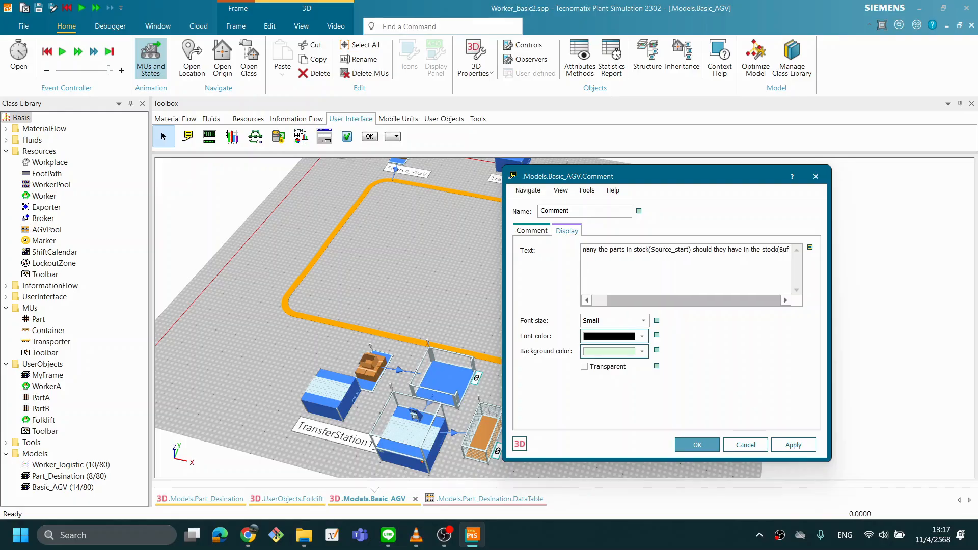
type("fer)")
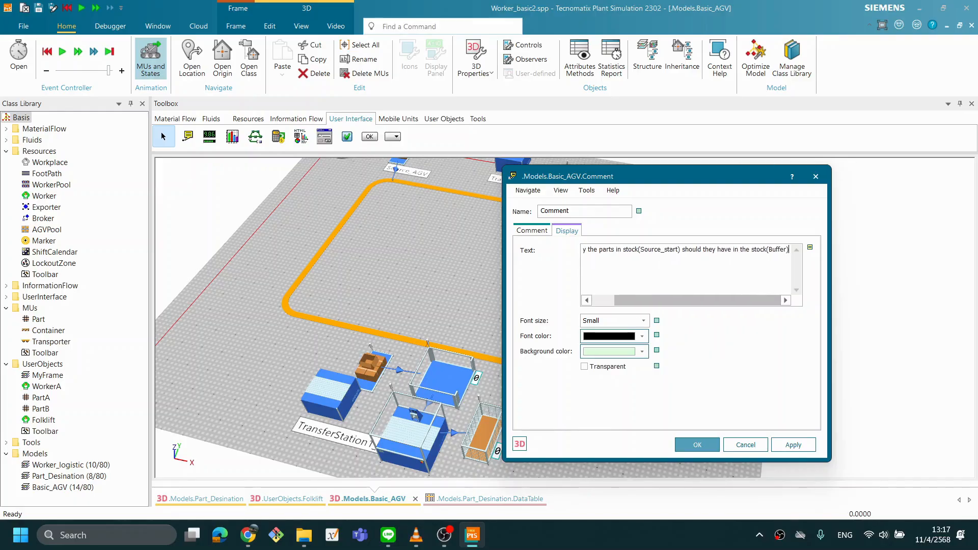
key("Return")
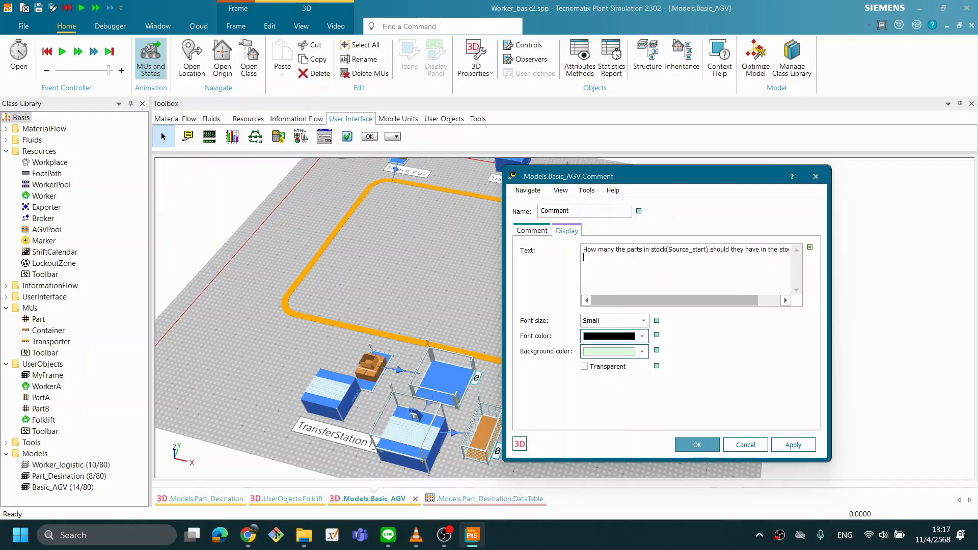
type("Input")
Open the Source_start settings beside the comment and look up the SimTalk attribute for the creation amount.
left_click(371, 377)
double_click(370, 377)
left_click_drag(716, 151, 244, 144)
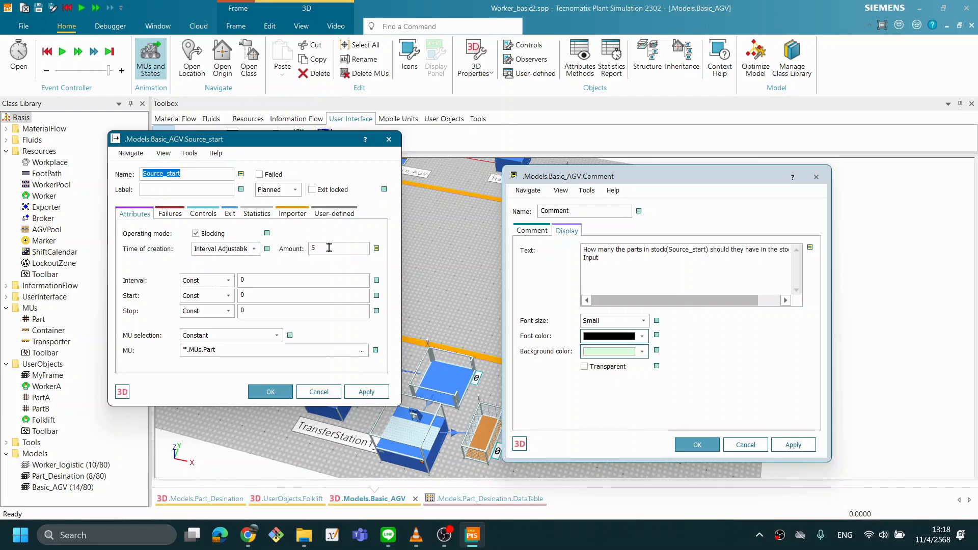
left_click(327, 247)
left_click(331, 251)
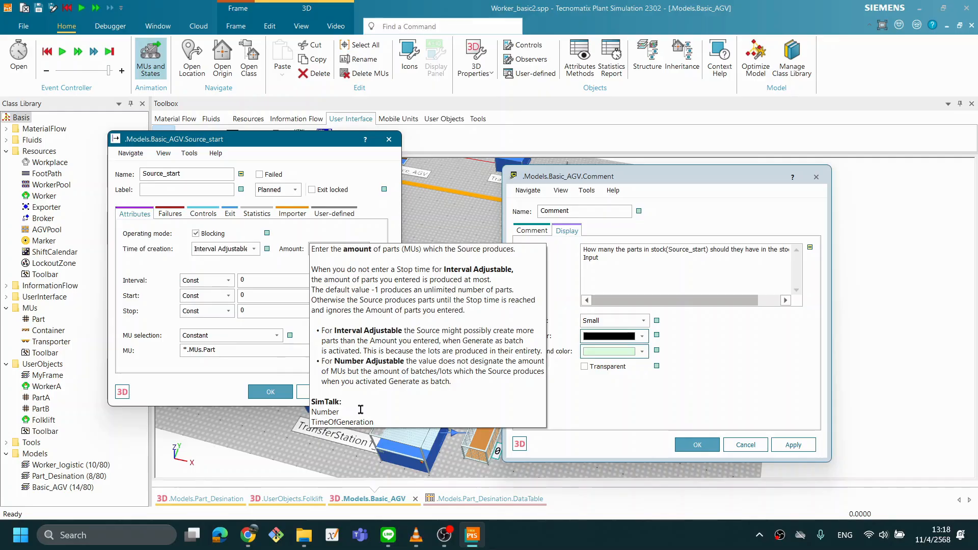
type("5")
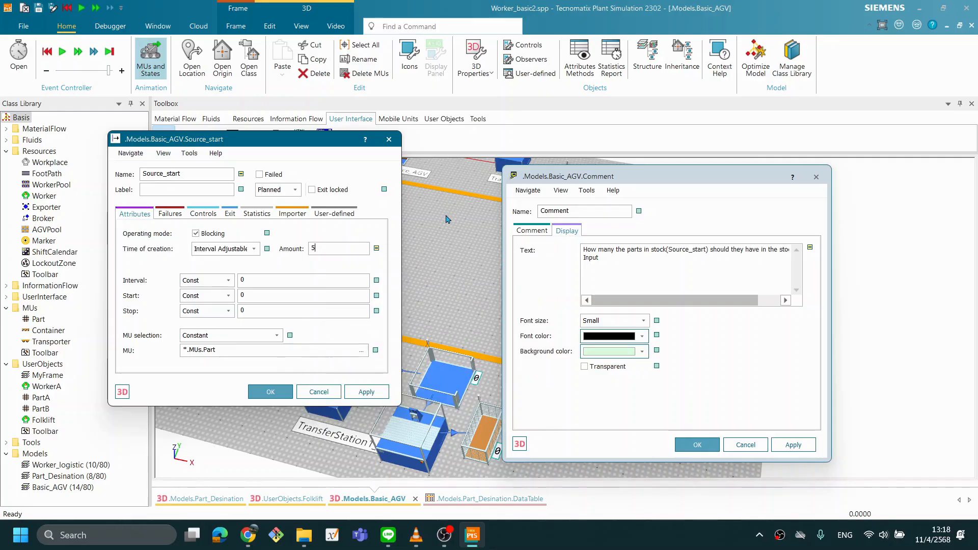
Add the line "Source_start.Number" under Input in the comment, checking the attribute name in the amount's help.
left_click(623, 259)
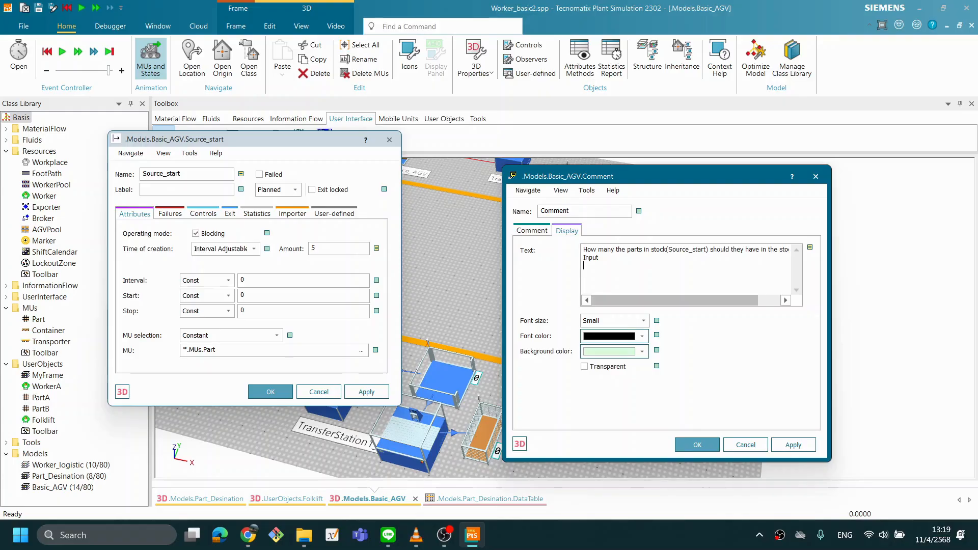
type("Source_start.")
left_click(365, 139)
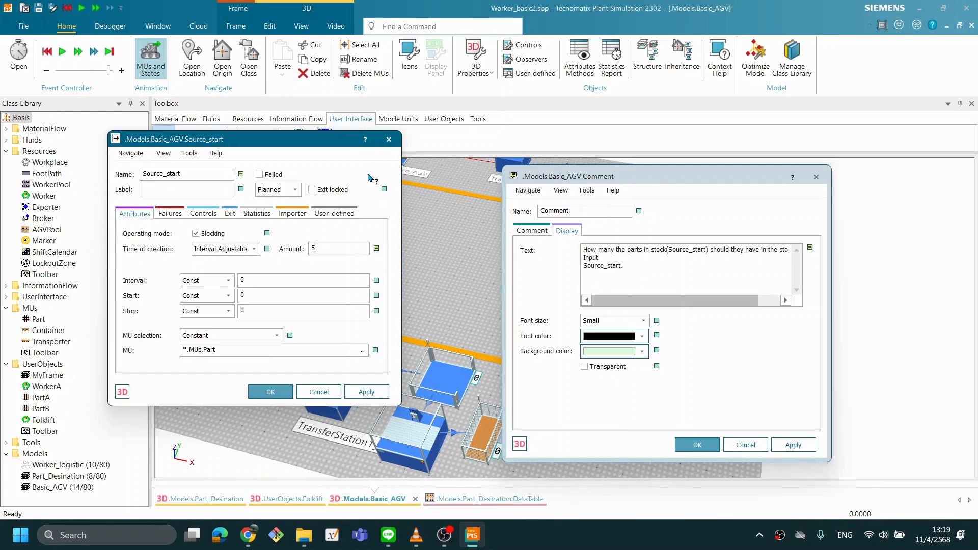
left_click(335, 255)
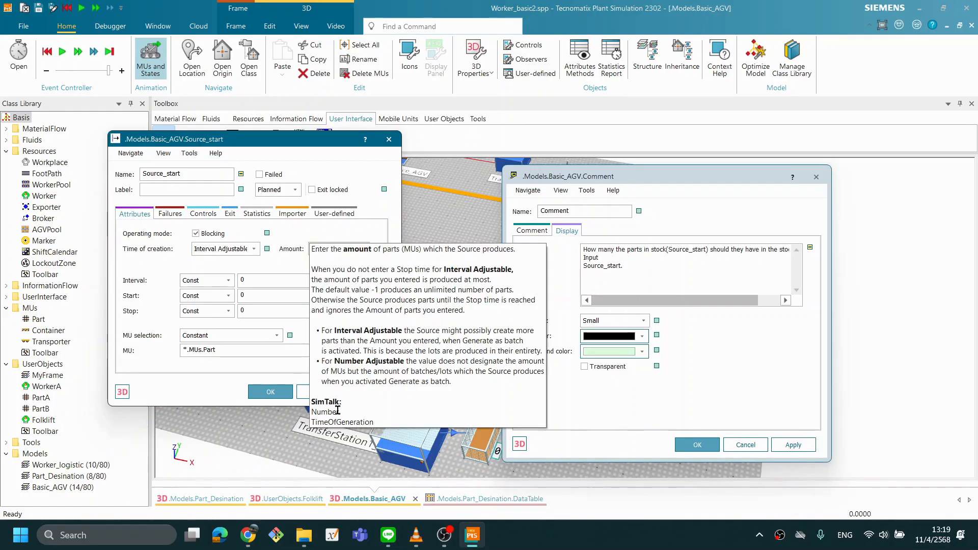
left_click(516, 277)
left_click(644, 265)
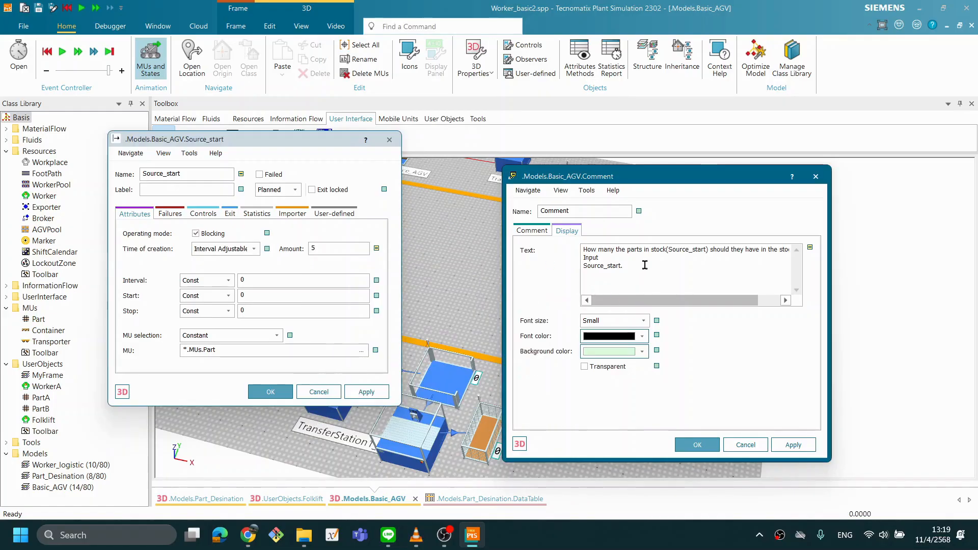
type("Number")
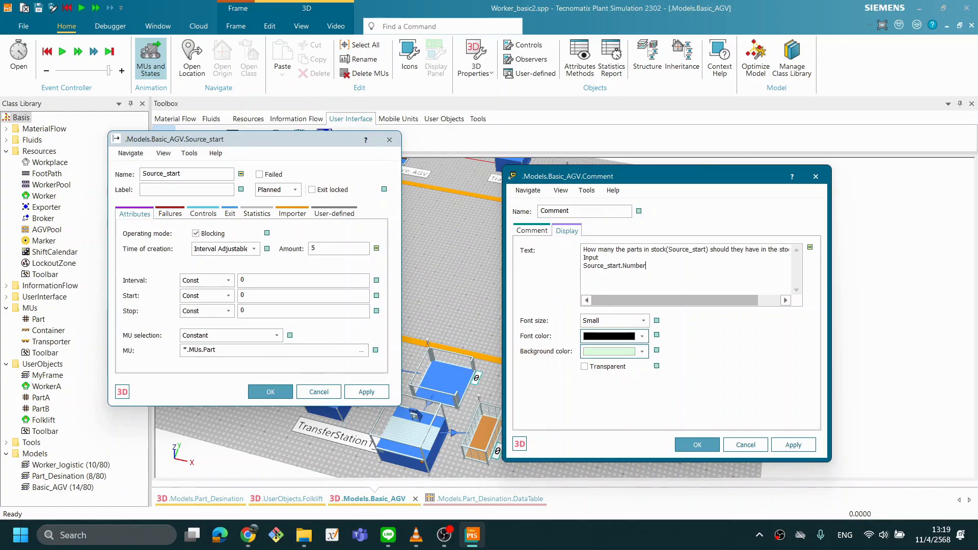
Complete the line with "=6 - 20", add a line reading "Oupput", and dismiss the Source_start settings.
type(" =")
type("6")
type("-")
type("20")
type("Ouppp")
type("ut")
left_click(326, 393)
Open the Drain's settings, examine its times and set-up properties, and close them.
double_click(485, 433)
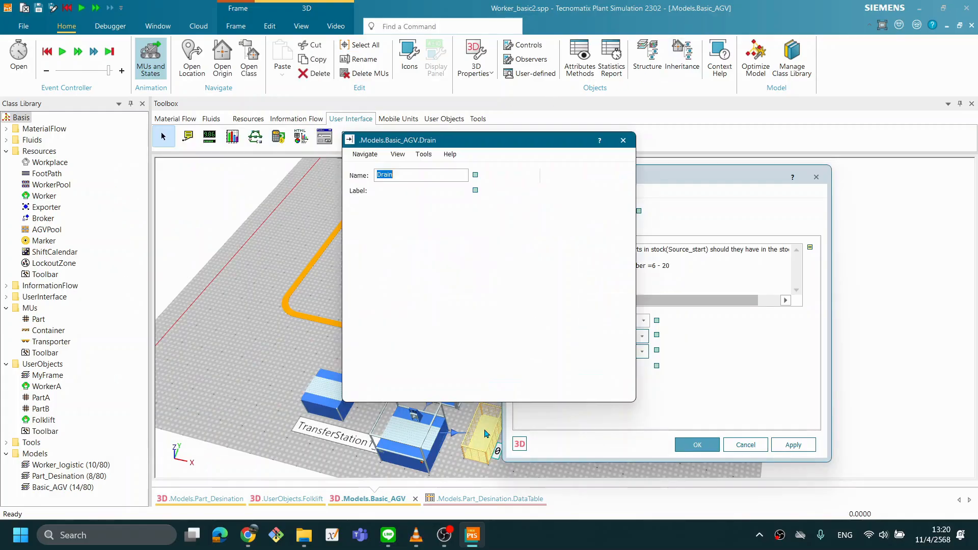
left_click_drag(475, 144, 286, 132)
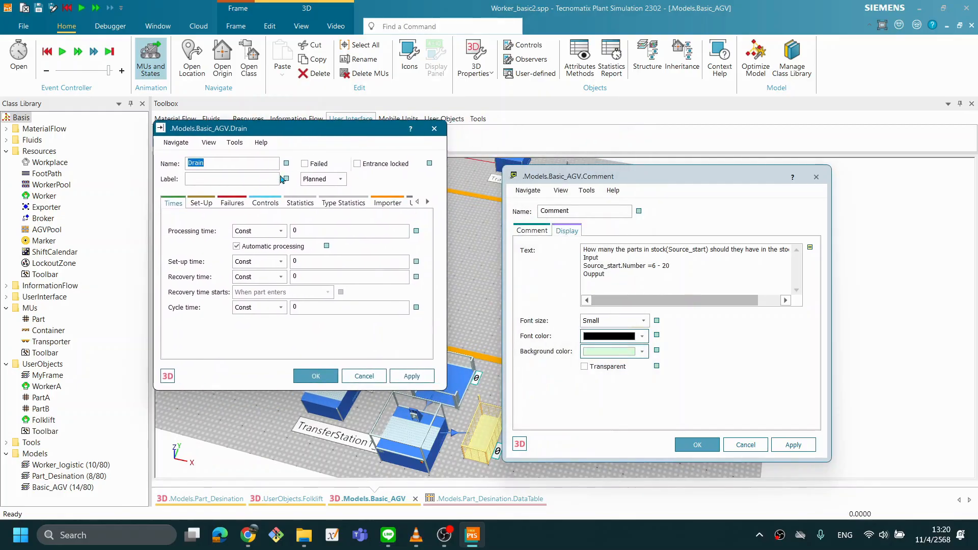
left_click(201, 204)
left_click(173, 206)
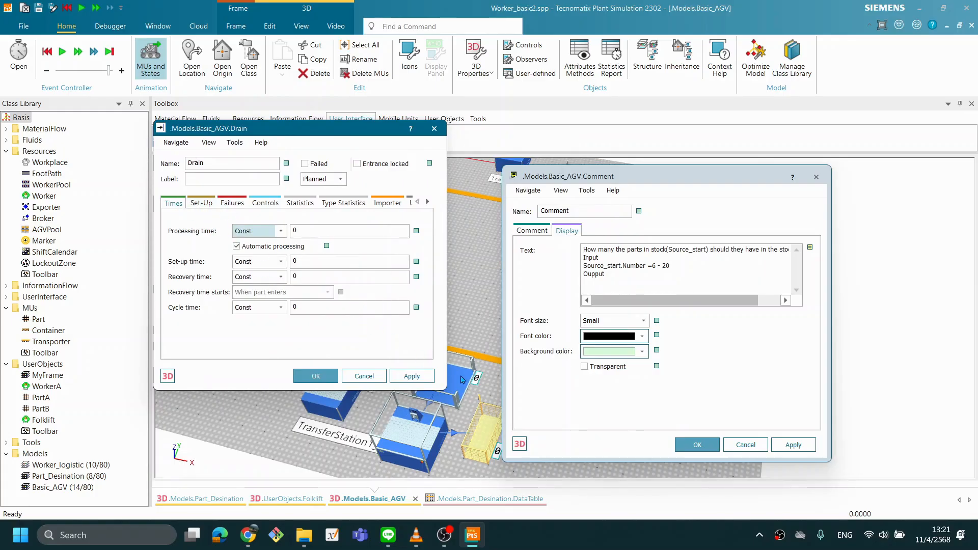
left_click(434, 128)
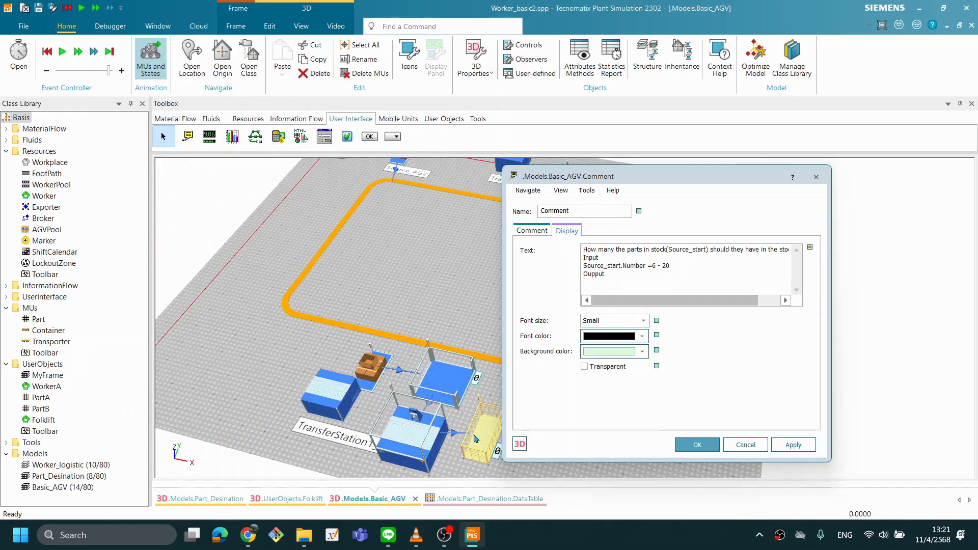
Look up the path of the Drain's display and add it to the comment under Oupput as "Drain.statNumIn".
double_click(497, 459)
left_click_drag(451, 156, 233, 137)
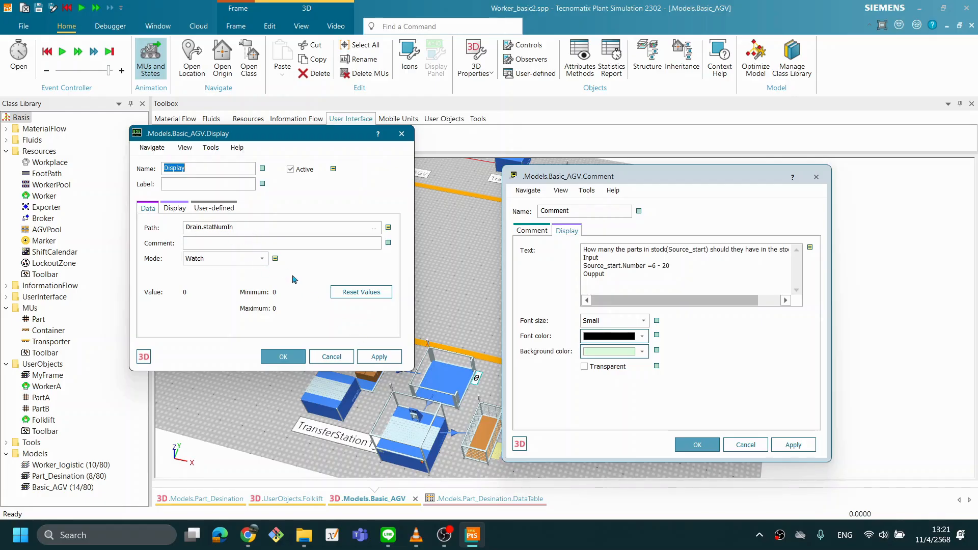
left_click(620, 279)
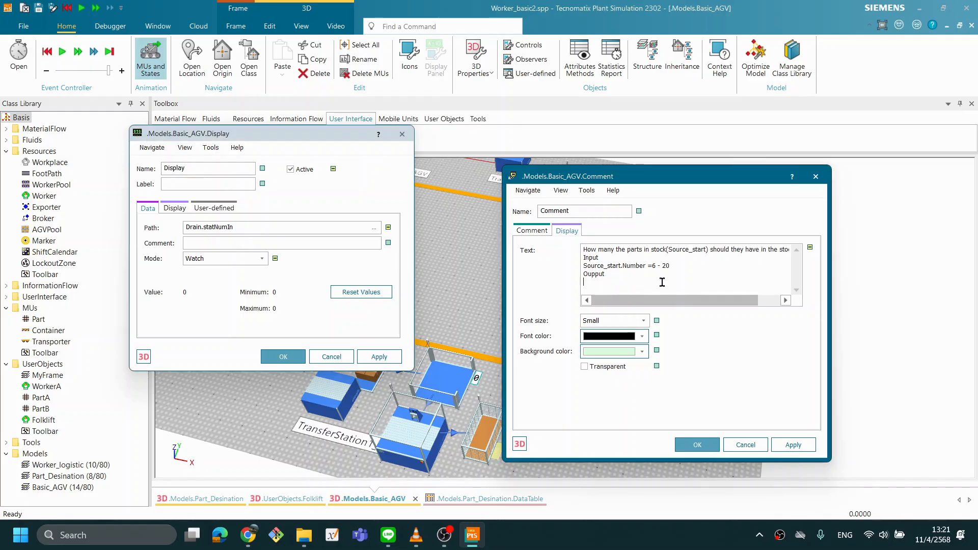
type("Drain.st")
type("atNumIn")
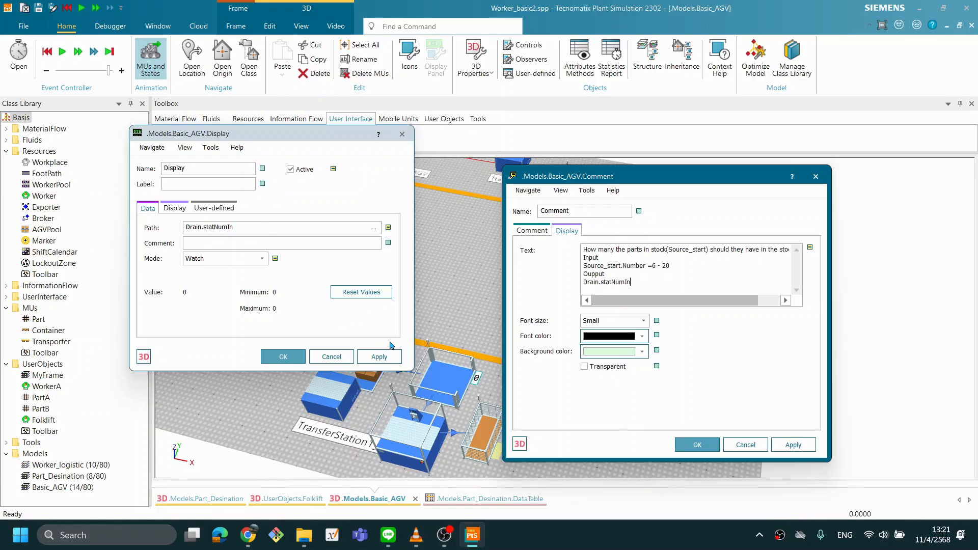
left_click(297, 362)
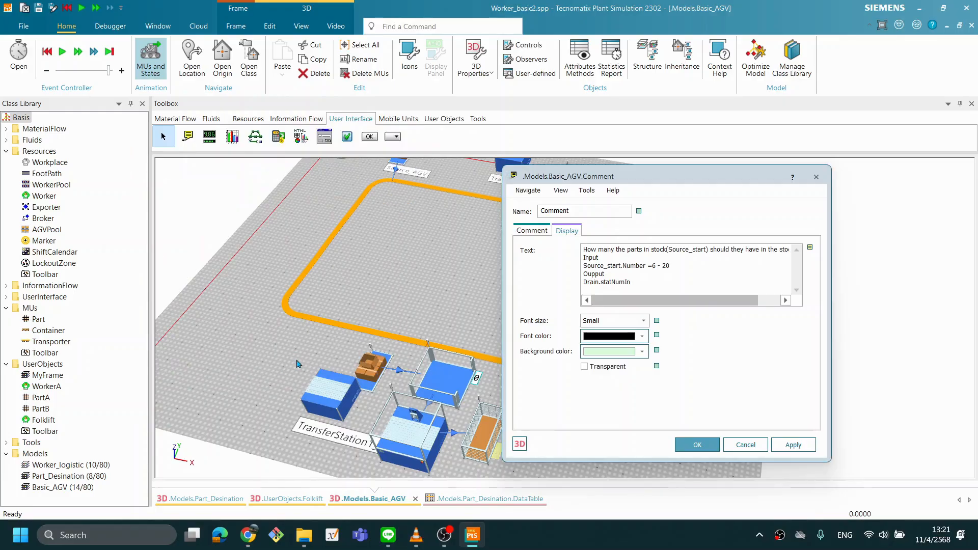
Complete the comment's Drain.statNumIn line with "=719 within 2 Hrs , CT=10 sec)" and apply the comment to the model.
left_click(686, 280)
left_click(641, 281)
type("=")
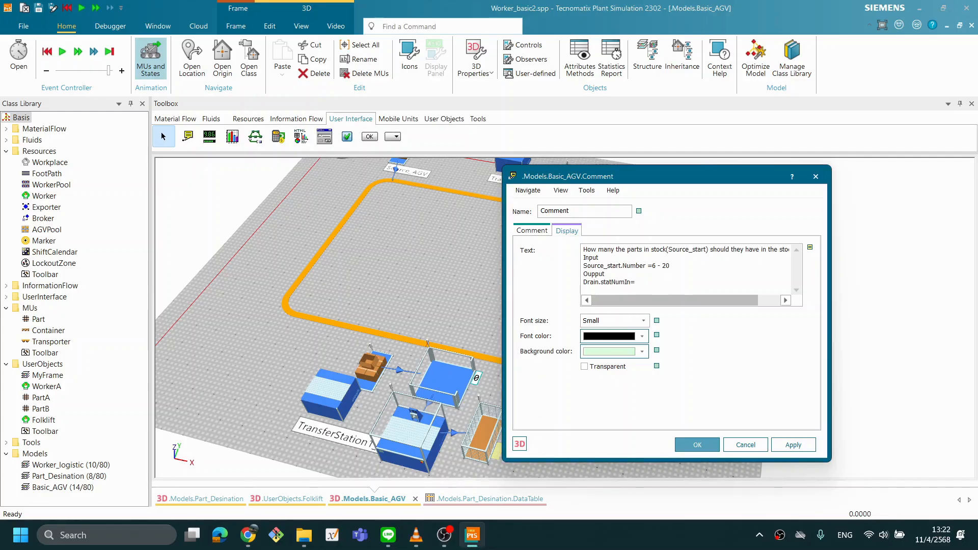
type("219")
type(" in")
key("BackSpace")
key("BackSpace")
key("BackSpace")
type("within 2 Hrs")
type(", CT=10 sec)")
left_click(793, 445)
left_click(697, 444)
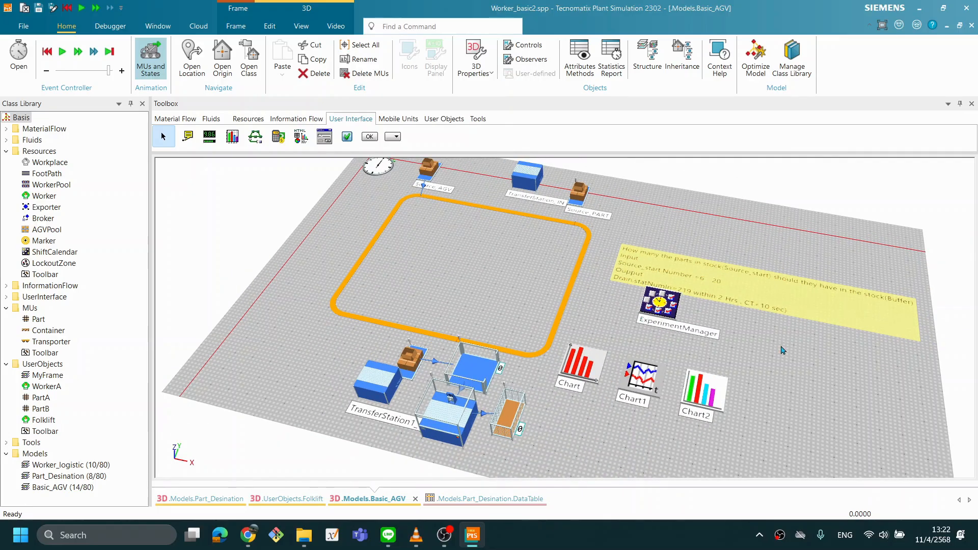
left_click(782, 347)
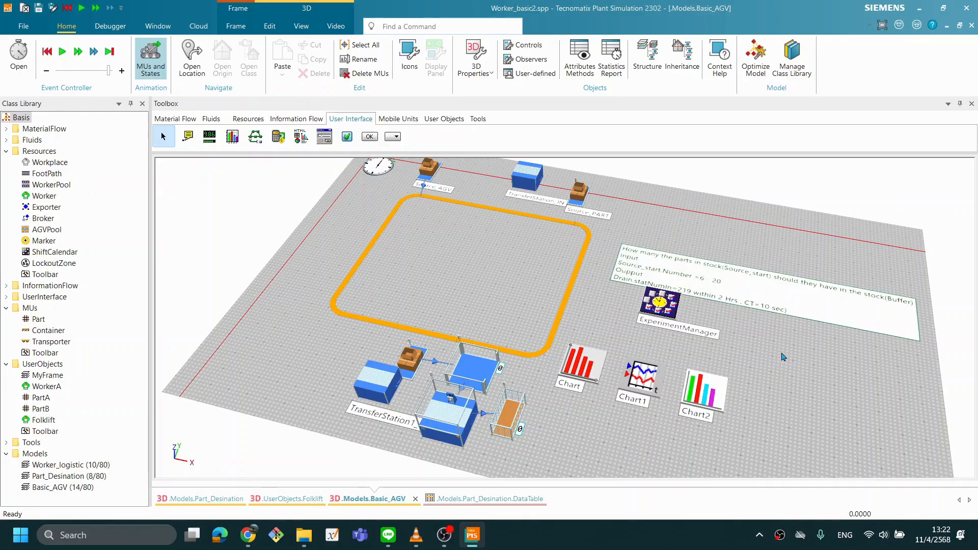
scroll(782, 356, "up", 1)
left_click(715, 287)
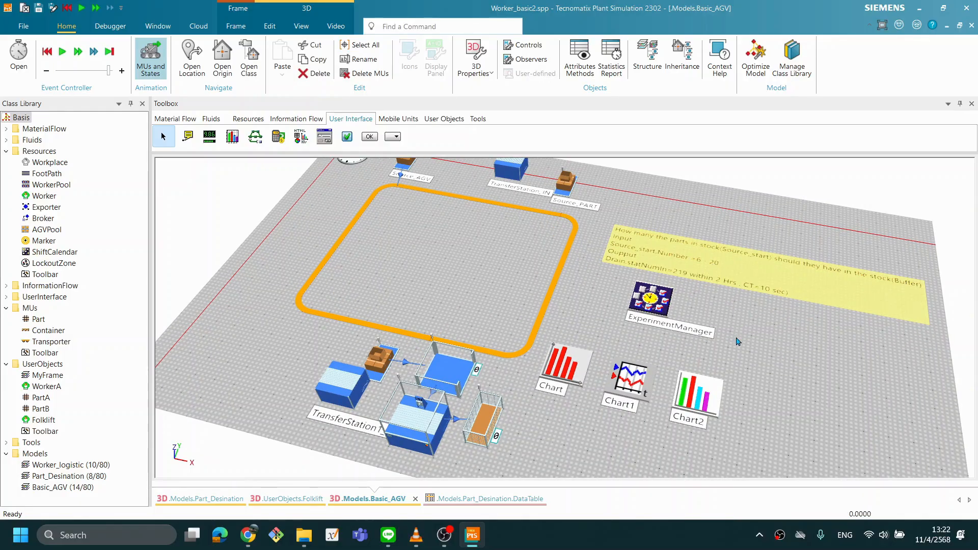
left_click(768, 355)
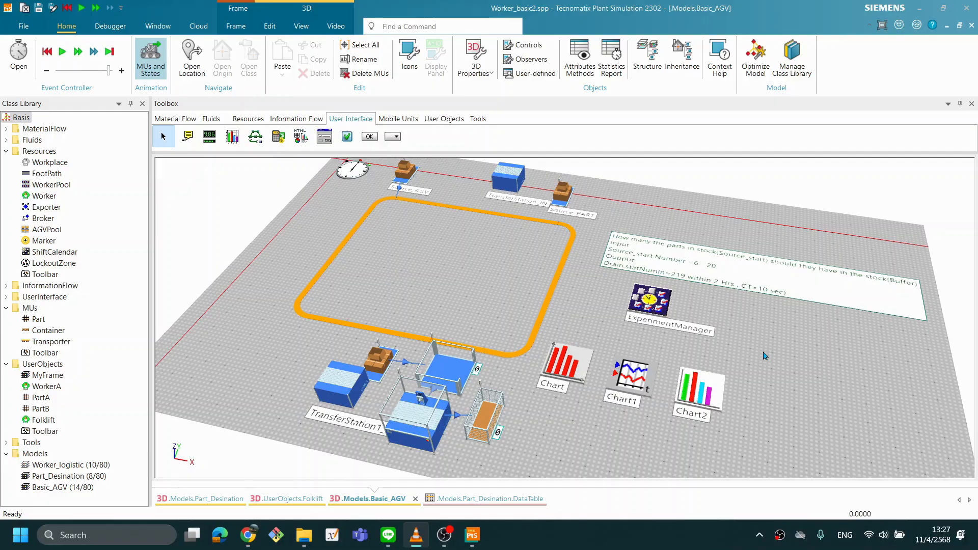
Rename the ExperimentManager object to "ExperimentManager_NumBuffStart".
left_click(657, 312)
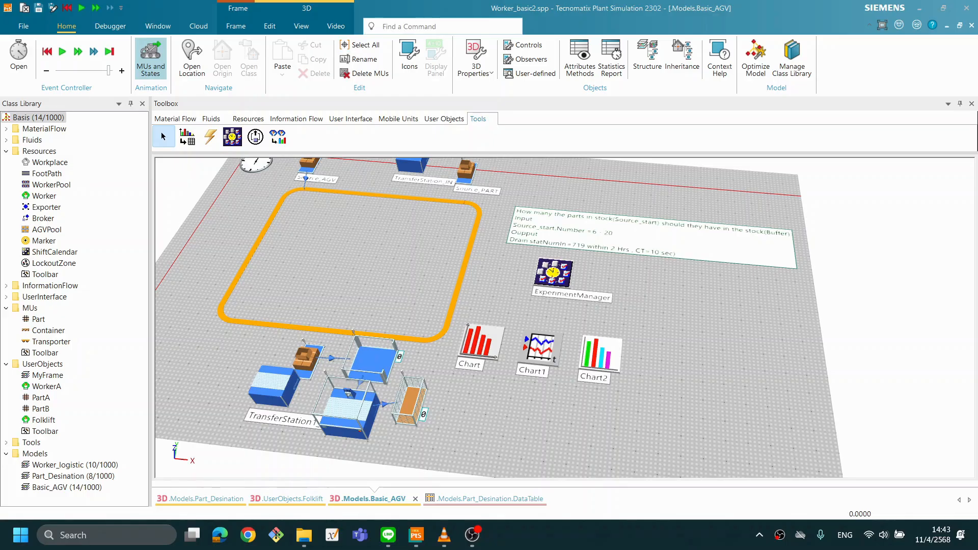
left_click(561, 271)
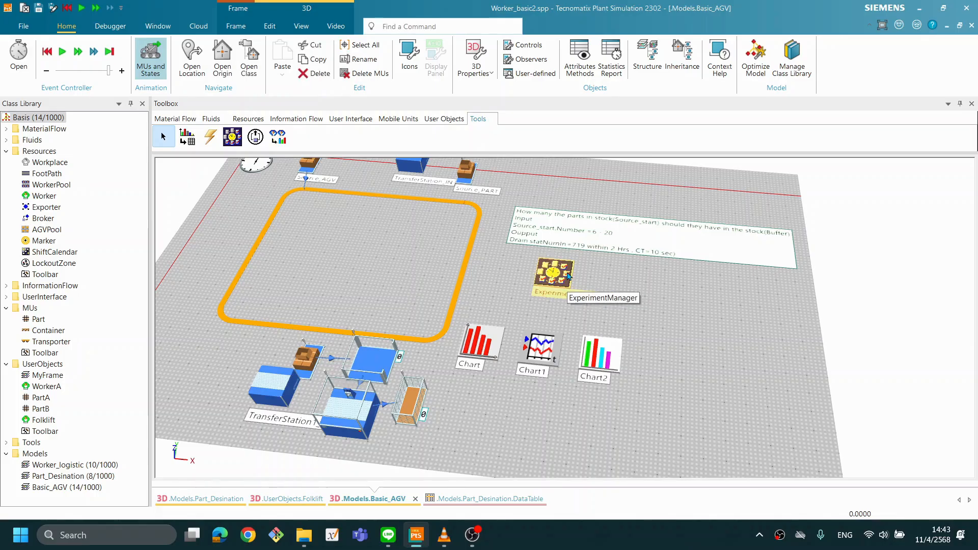
key("F2")
left_click(515, 244)
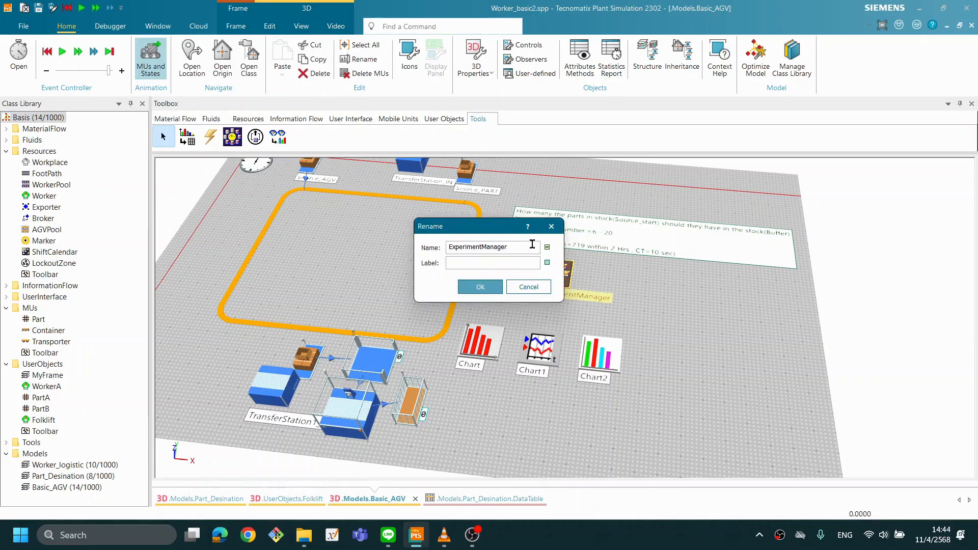
type("_NumBuffStart")
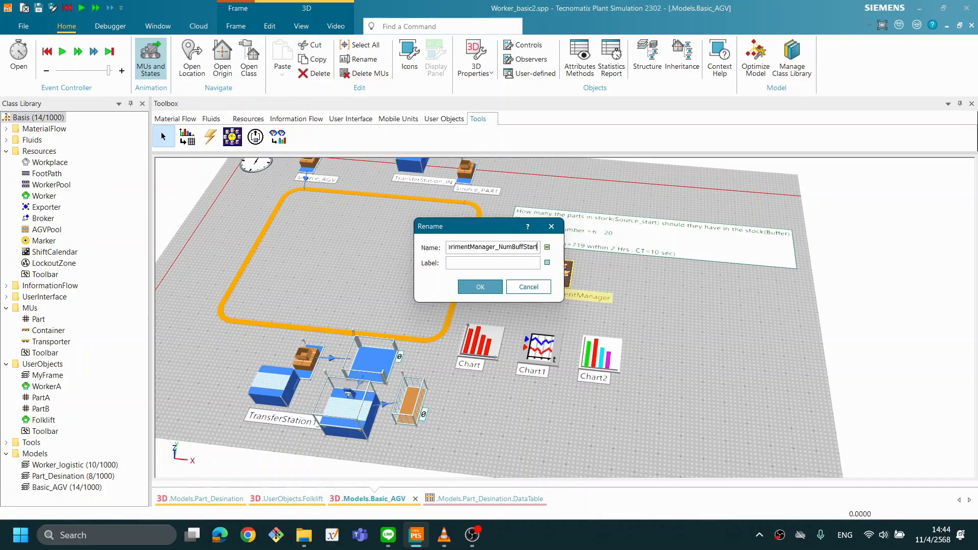
left_click(481, 288)
Open the experiment manager, inspect its definition options and output values table, and close them without changes.
scroll(715, 256, "down", 1)
scroll(715, 255, "up", 2)
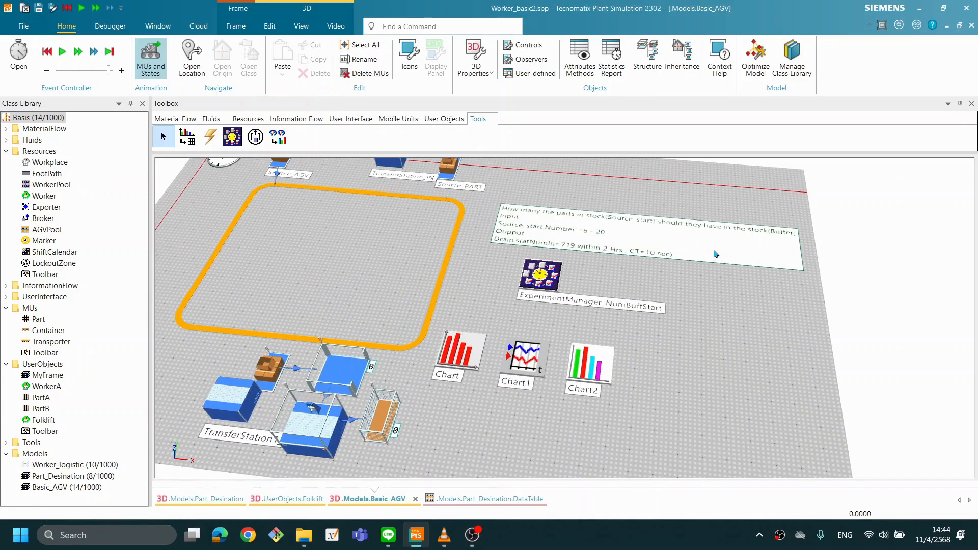
left_click_drag(720, 294, 717, 280)
scroll(683, 273, "down", 1)
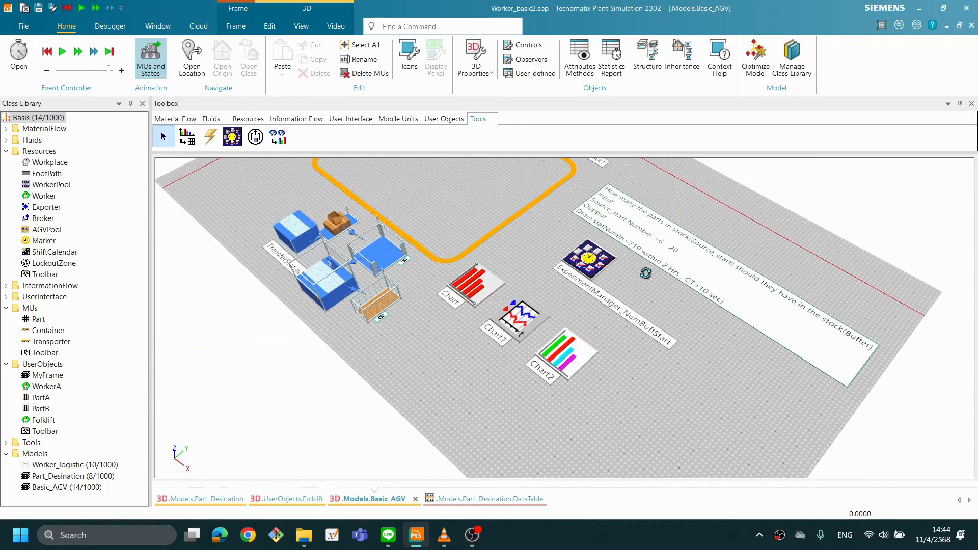
scroll(665, 272, "up", 1)
scroll(661, 278, "down", 1)
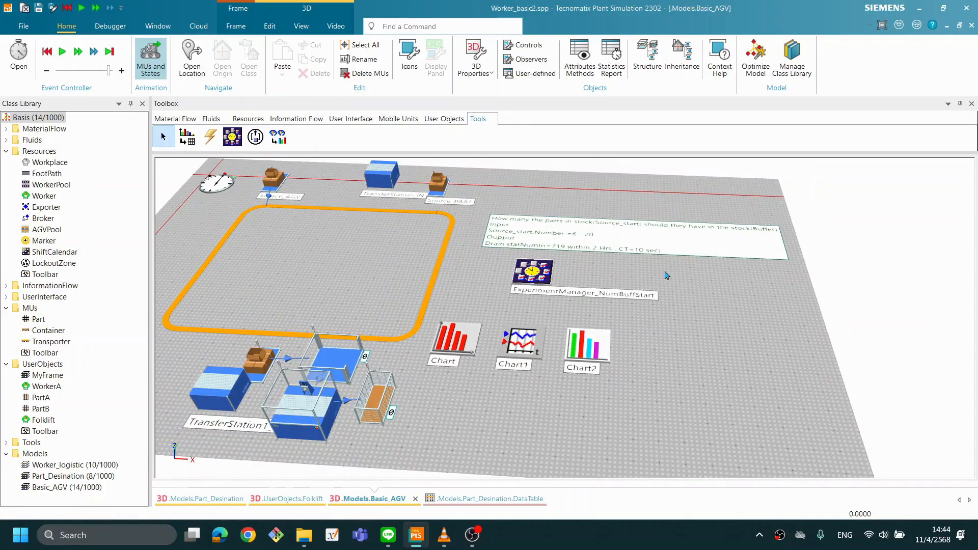
double_click(549, 279)
left_click_drag(501, 143, 550, 134)
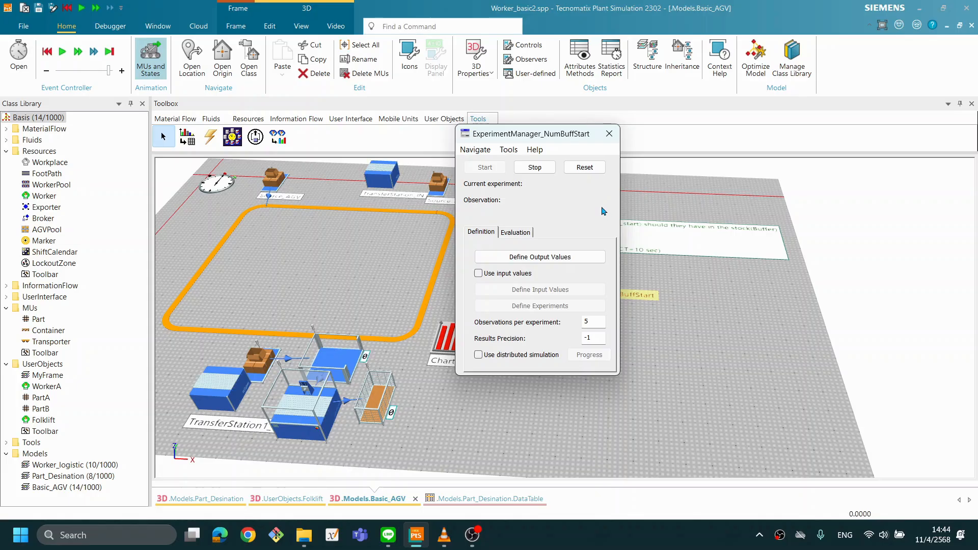
left_click_drag(539, 137, 722, 183)
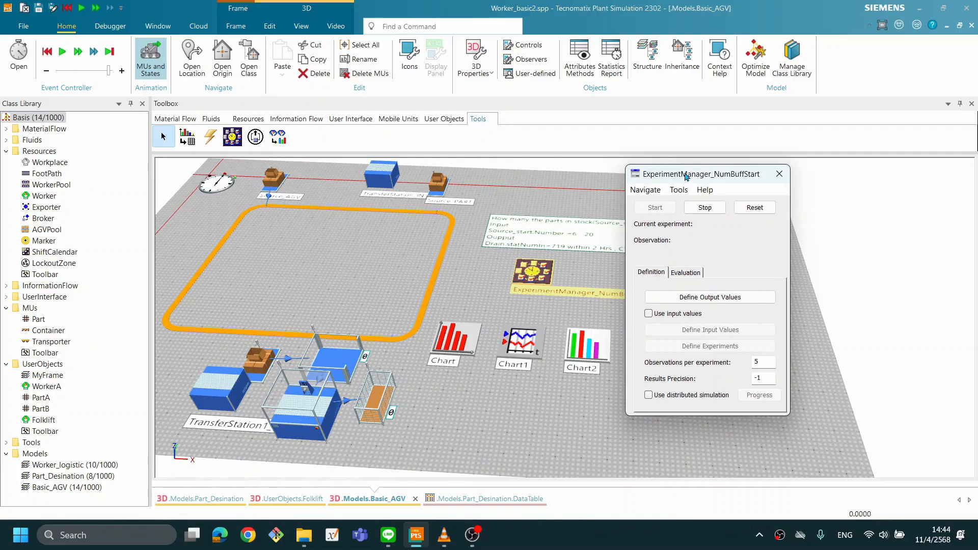
left_click(779, 174)
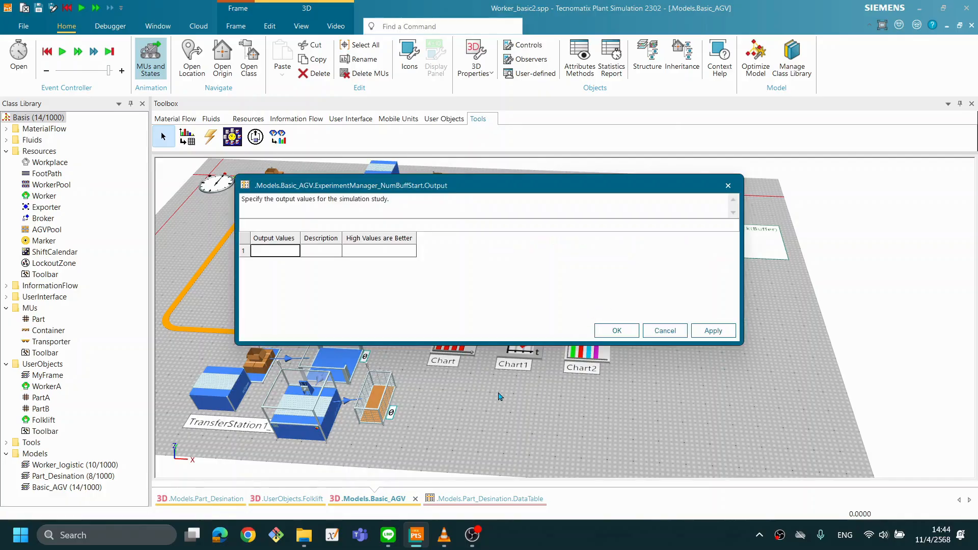
left_click(675, 332)
left_click(461, 409)
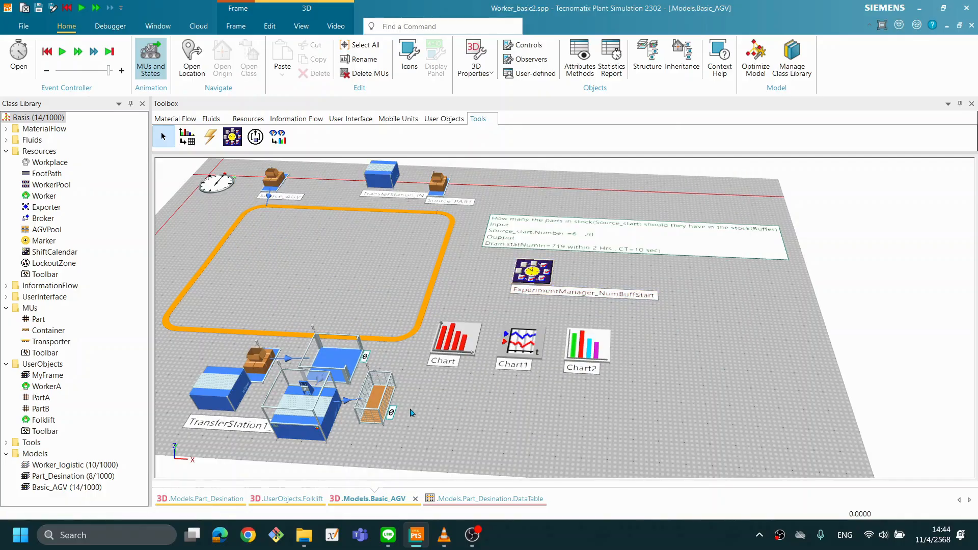
Assign the Drain to ExperimentManager_NumBuffStart as an output value, using its StatNumIn statistic.
left_click(385, 409)
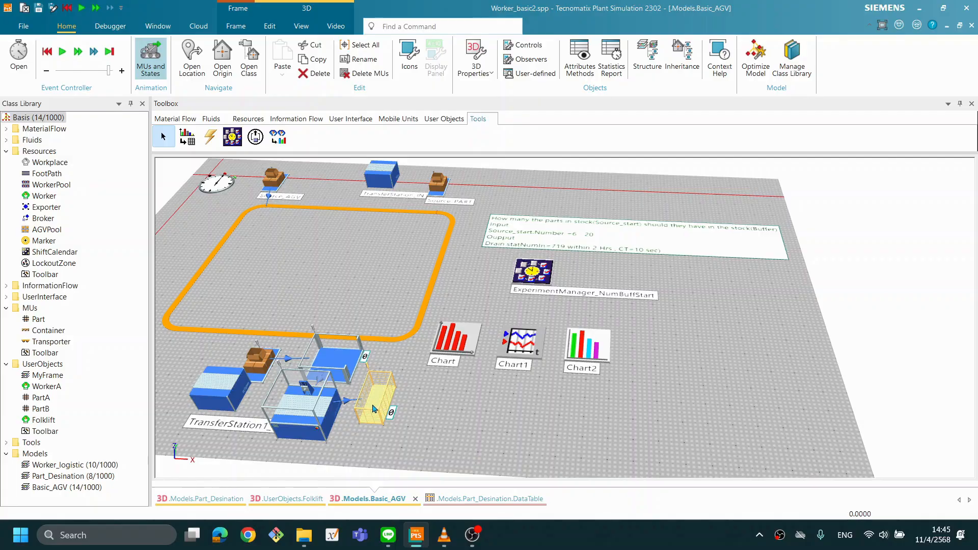
left_click_drag(381, 410, 545, 278)
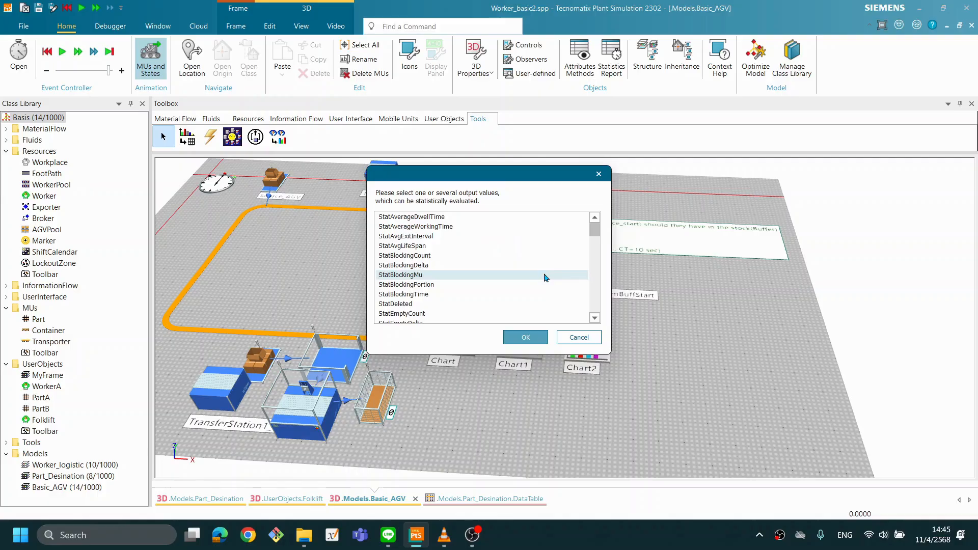
left_click(594, 318)
left_click(595, 318)
left_click(595, 319)
left_click(595, 319)
left_click(595, 319)
left_click(595, 318)
scroll(600, 265, "down", 1)
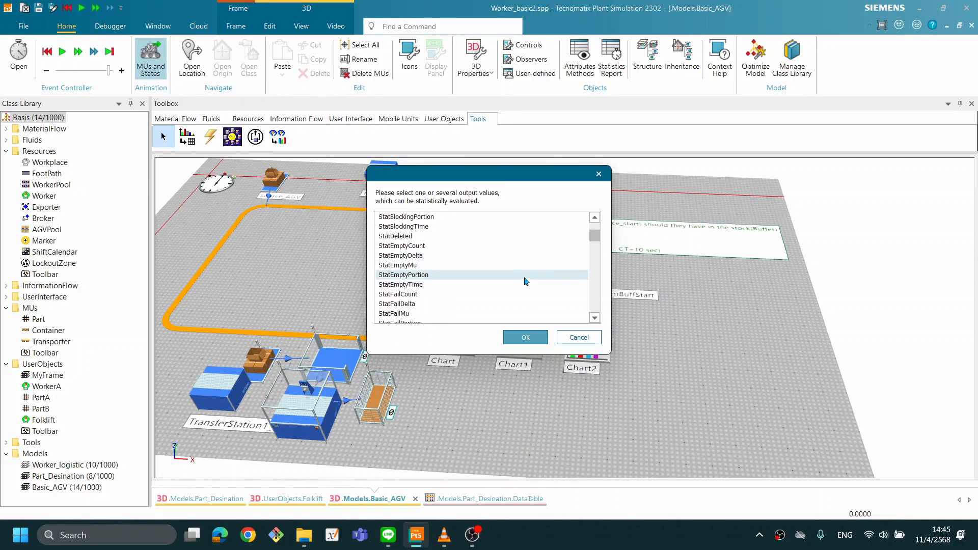
scroll(485, 297, "down", 4)
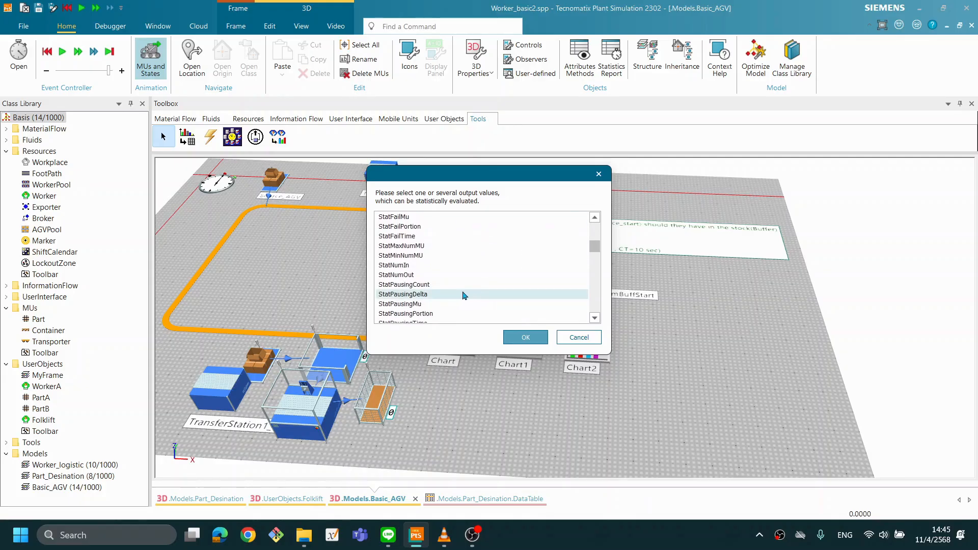
left_click(407, 267)
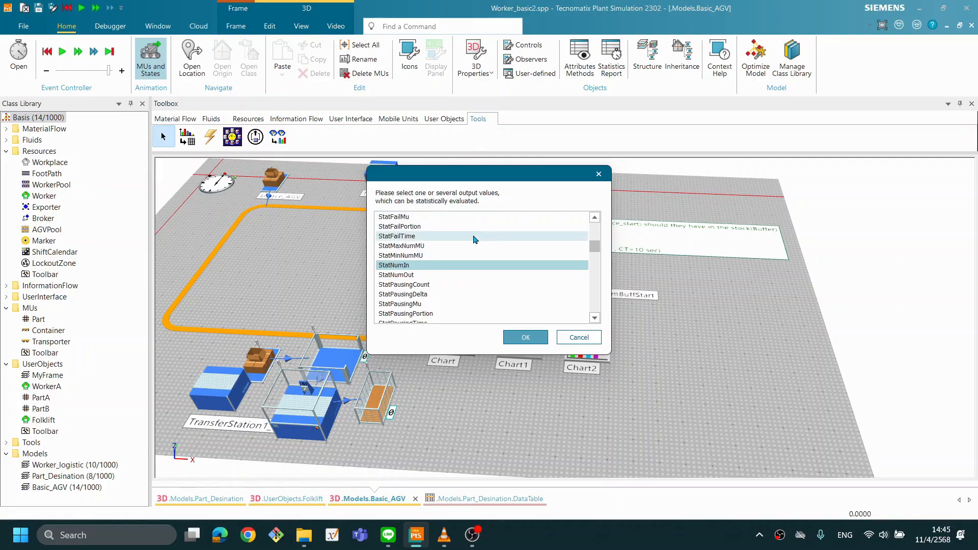
left_click_drag(485, 181, 659, 261)
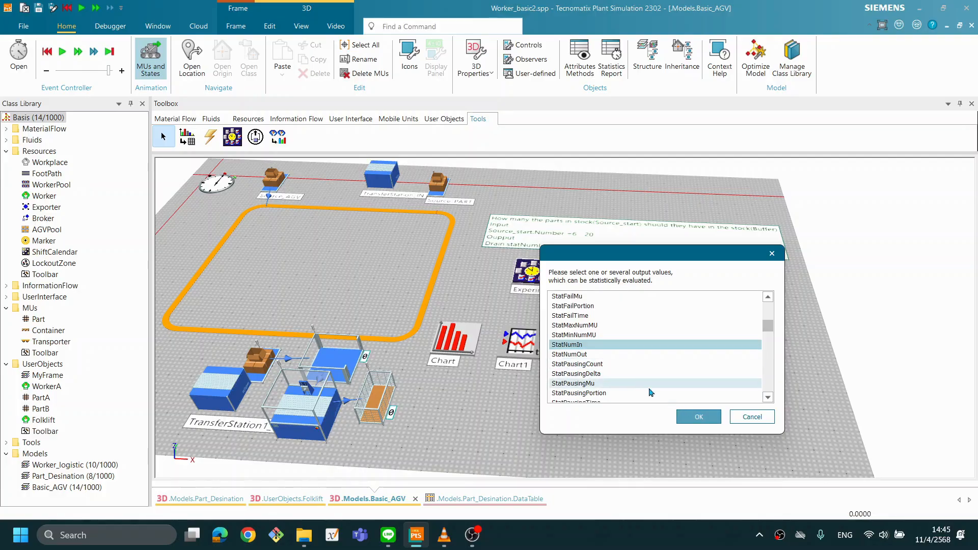
left_click(699, 417)
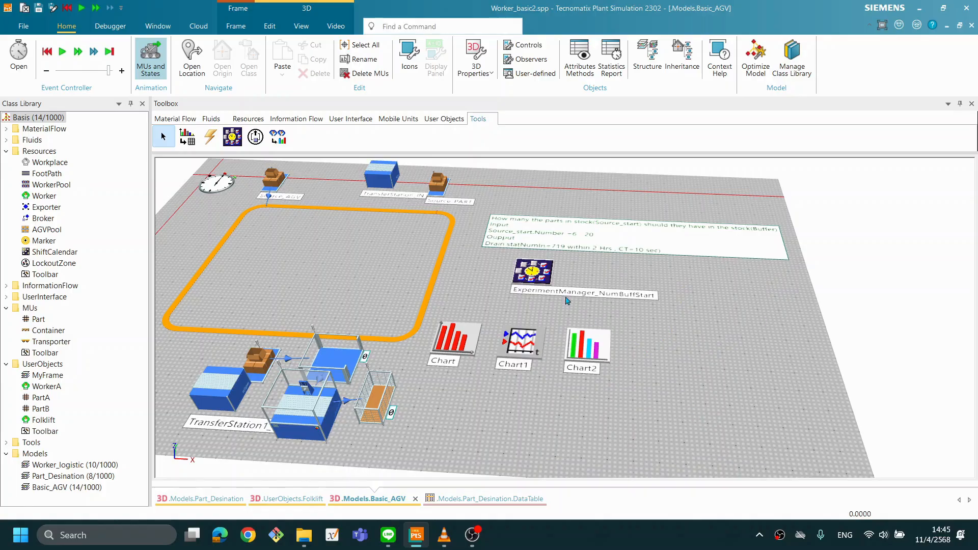
Open ExperimentManager_NumBuffStart and check the entries in its output values table.
left_click(535, 269)
left_click(714, 376)
left_click(536, 278)
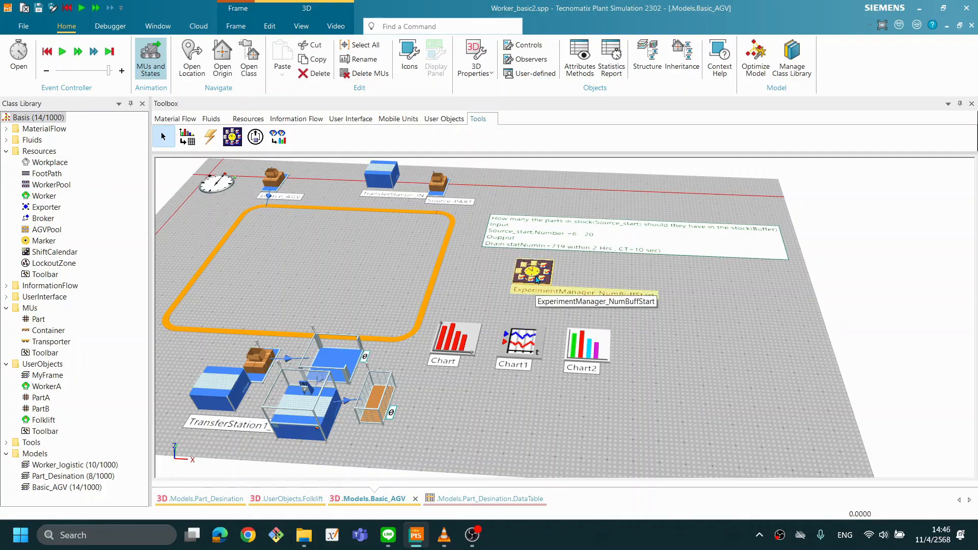
double_click(536, 279)
left_click_drag(494, 147, 569, 165)
left_click(585, 284)
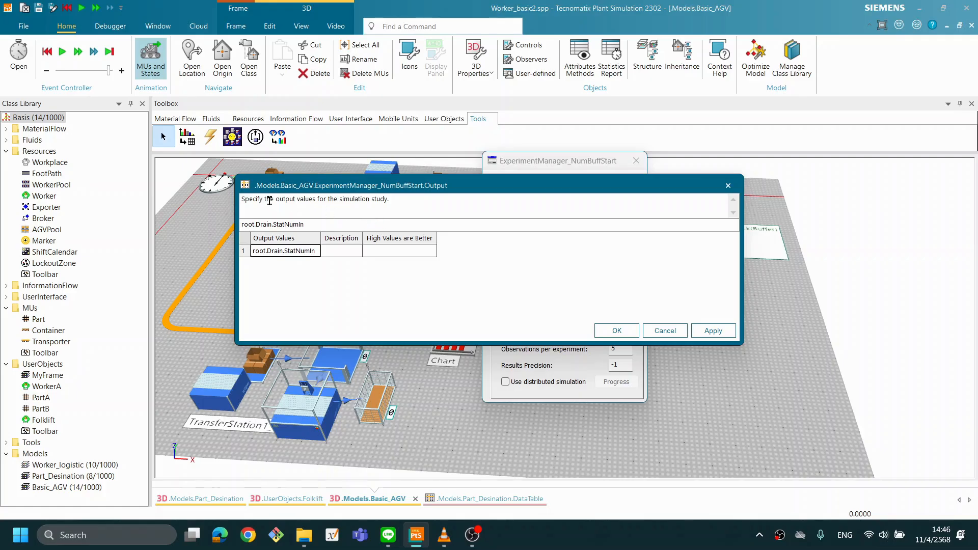
left_click(616, 330)
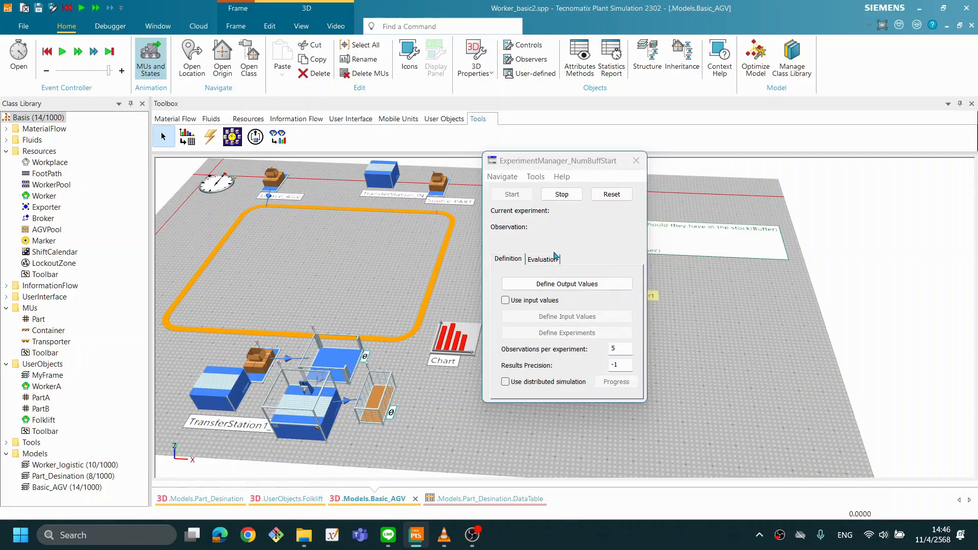
Assign the source beside TransferStation1 to the experiment manager as an input value, using its Number attribute.
left_click_drag(556, 162, 635, 162)
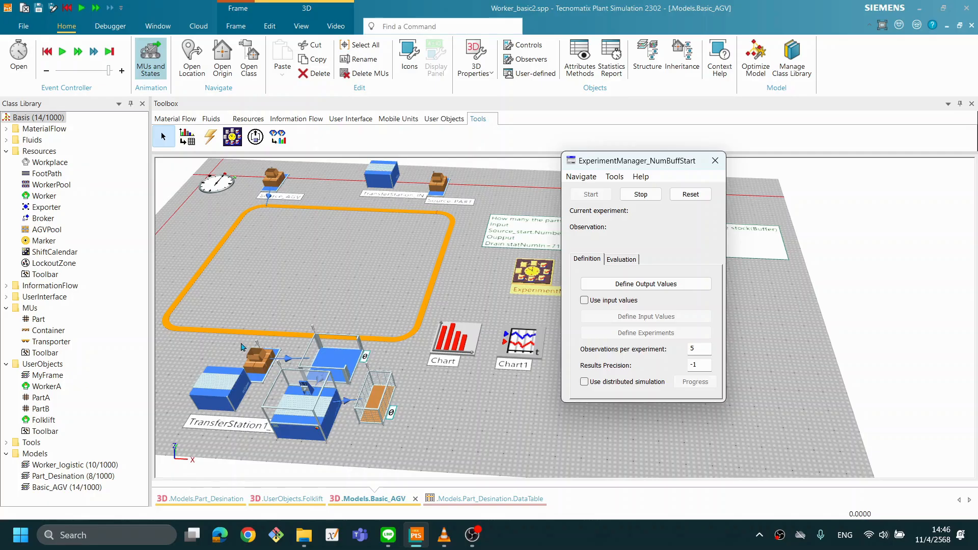
left_click(260, 360)
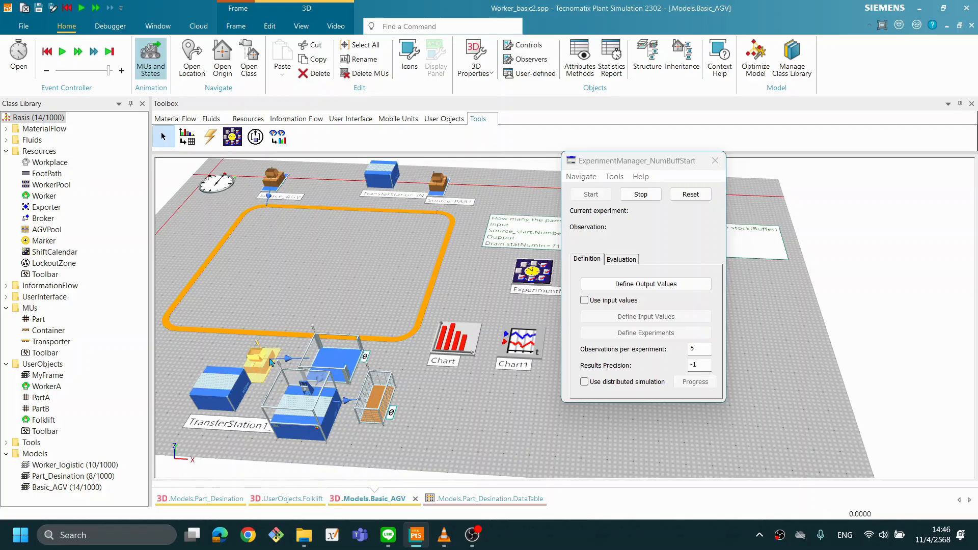
left_click_drag(262, 362, 592, 302)
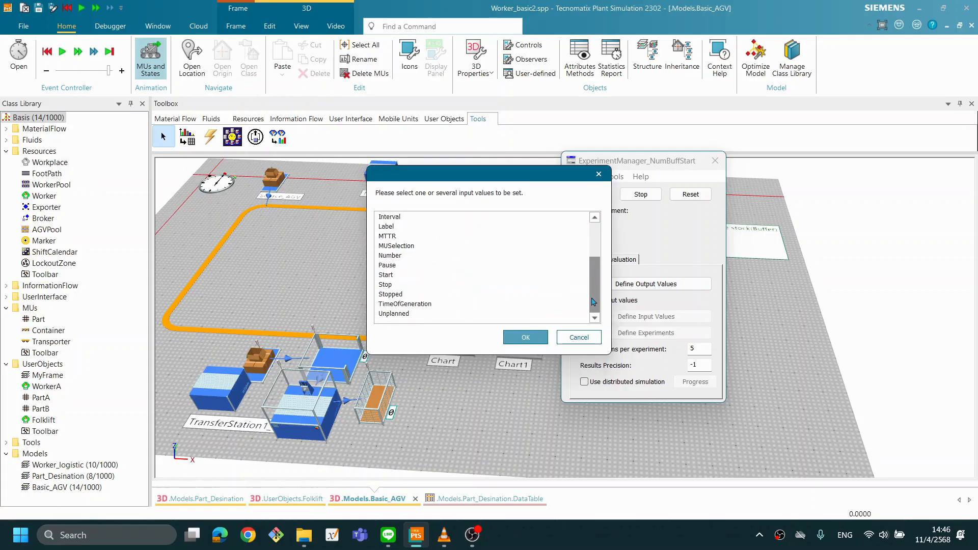
left_click(405, 258)
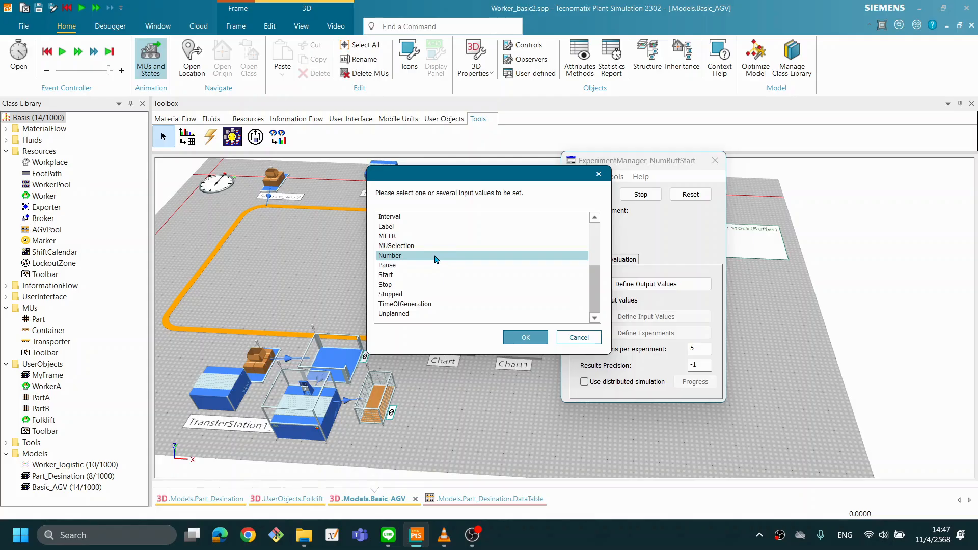
left_click(528, 344)
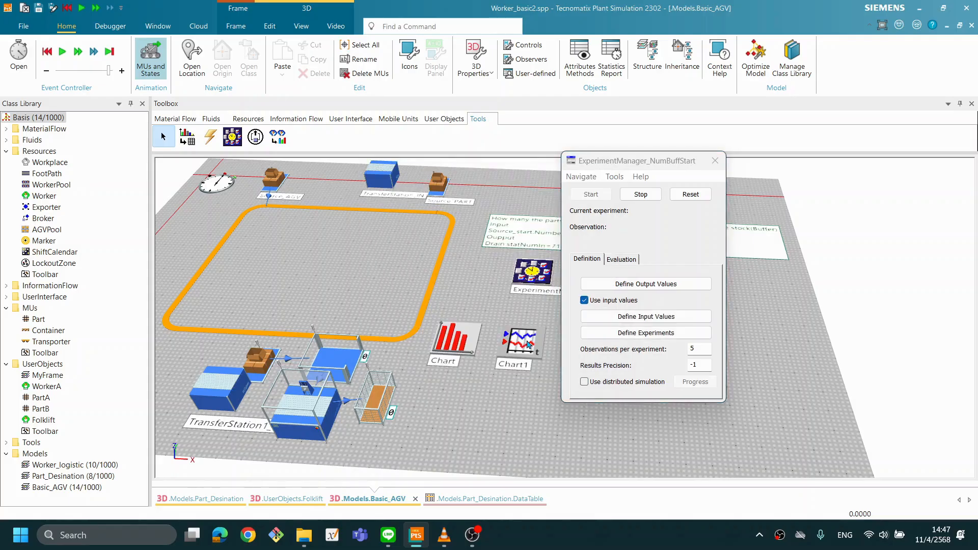
Open the input values table of ExperimentManager_NumBuffStart and check its entries.
left_click(655, 318)
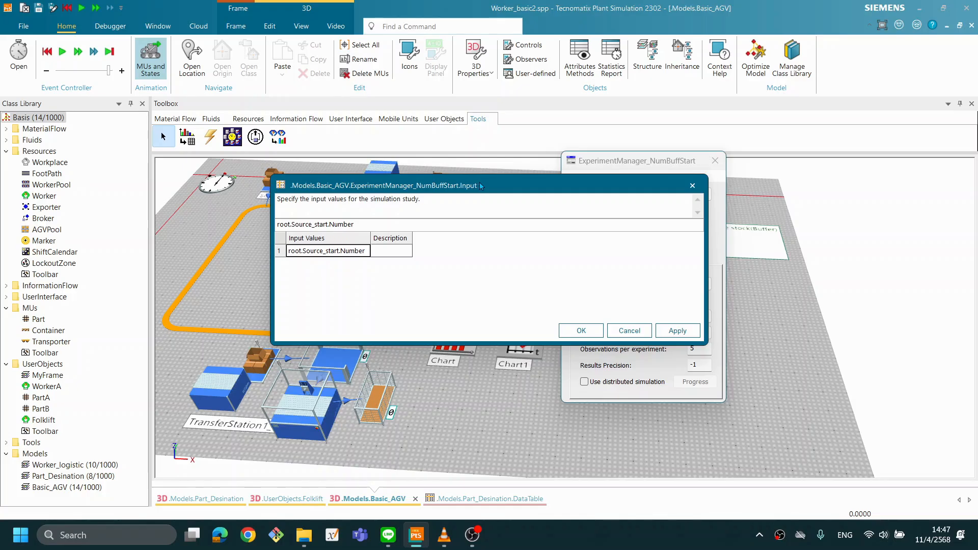
left_click_drag(478, 185, 499, 186)
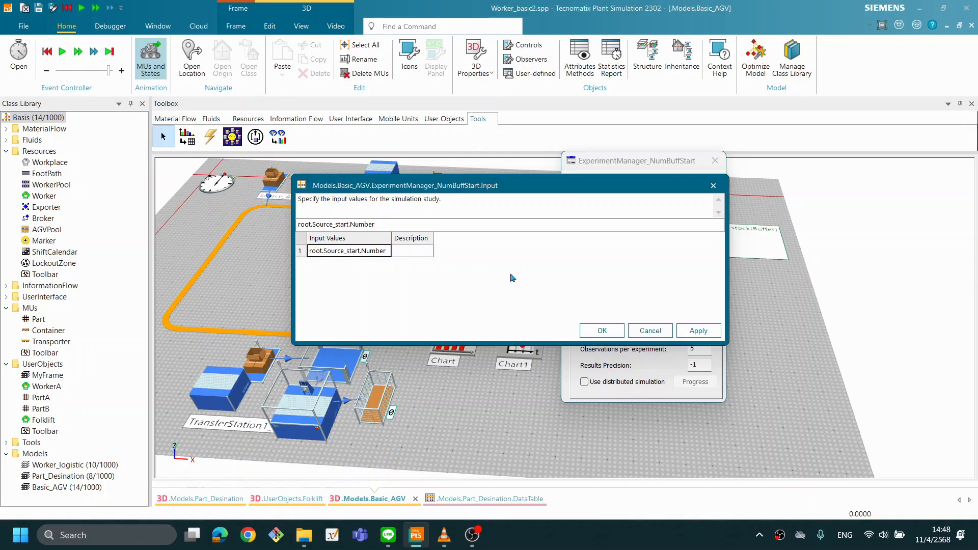
left_click(601, 330)
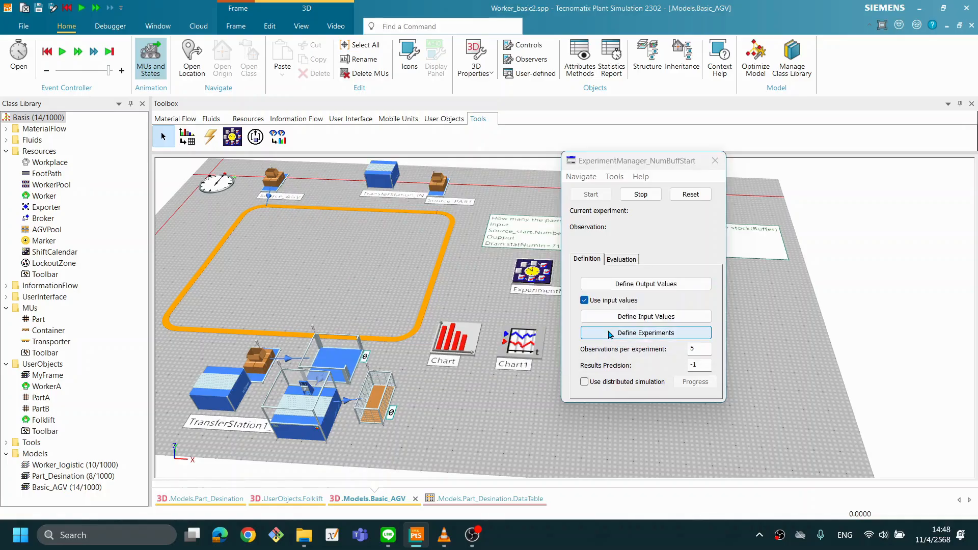
Define eight experiments with root.Source_start.Number values 6, 8, 10, 12, 14, 16, 18 and 20, apply them, and recheck the table.
left_click_drag(489, 401, 485, 394)
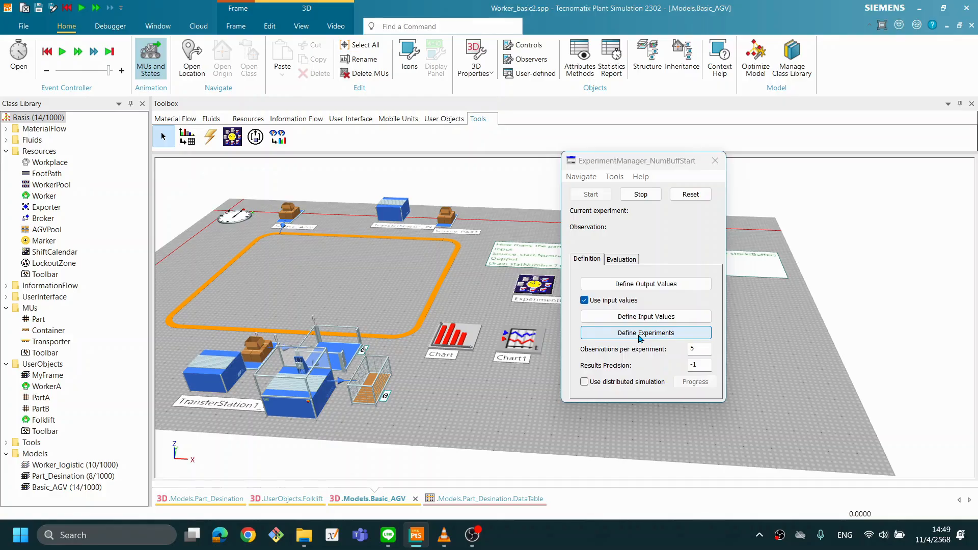
left_click(666, 334)
left_click_drag(493, 187, 330, 200)
left_click(331, 264)
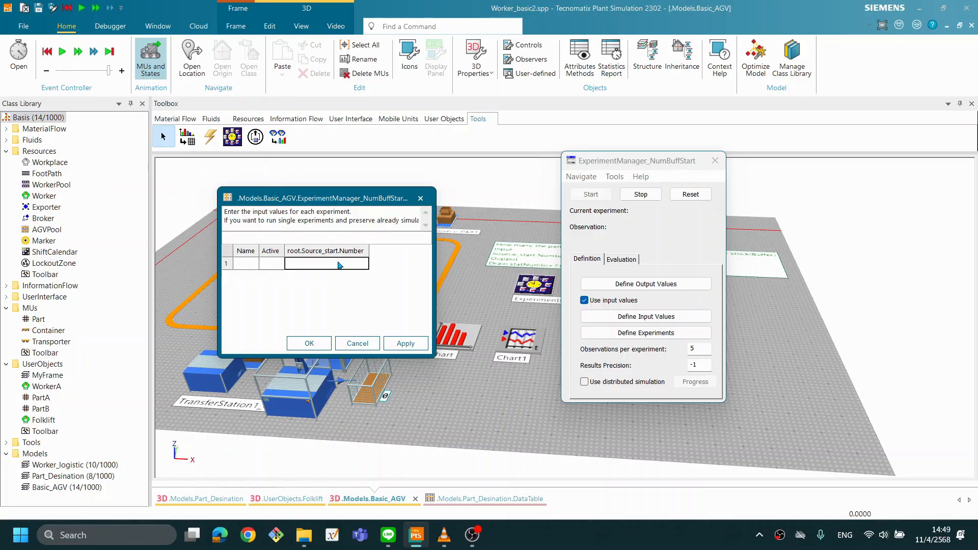
left_click(339, 263)
type("6")
key("Return")
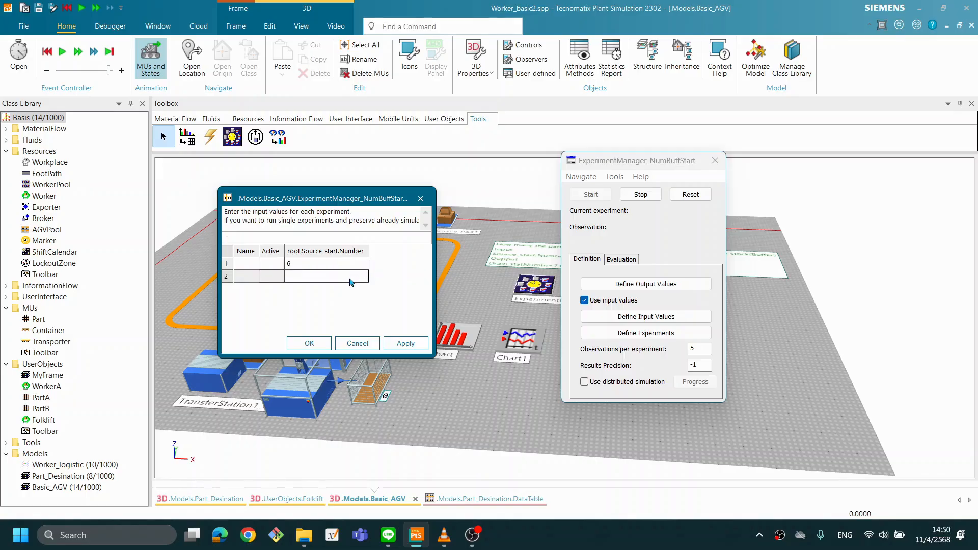
type("8")
key("Return")
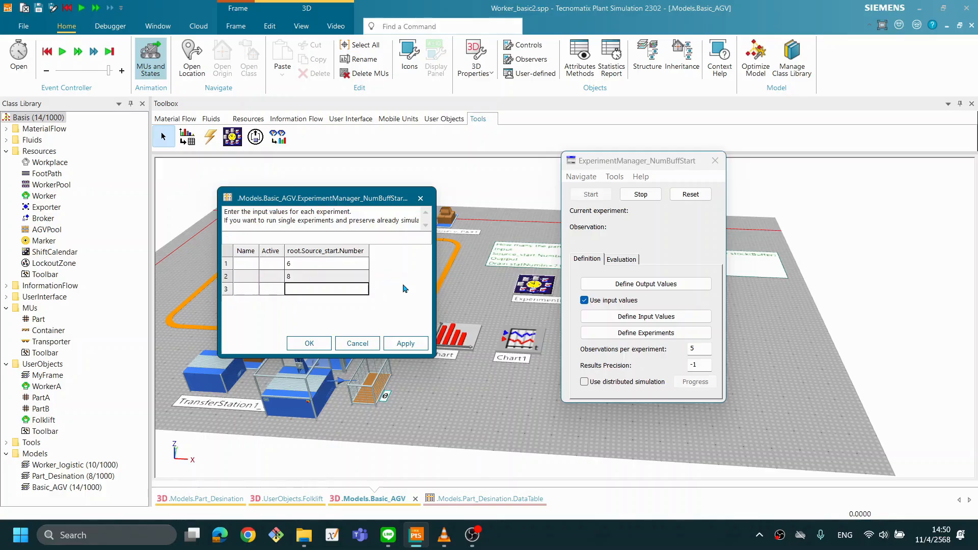
type("10")
key("Return")
type("12")
key("Return")
type("14")
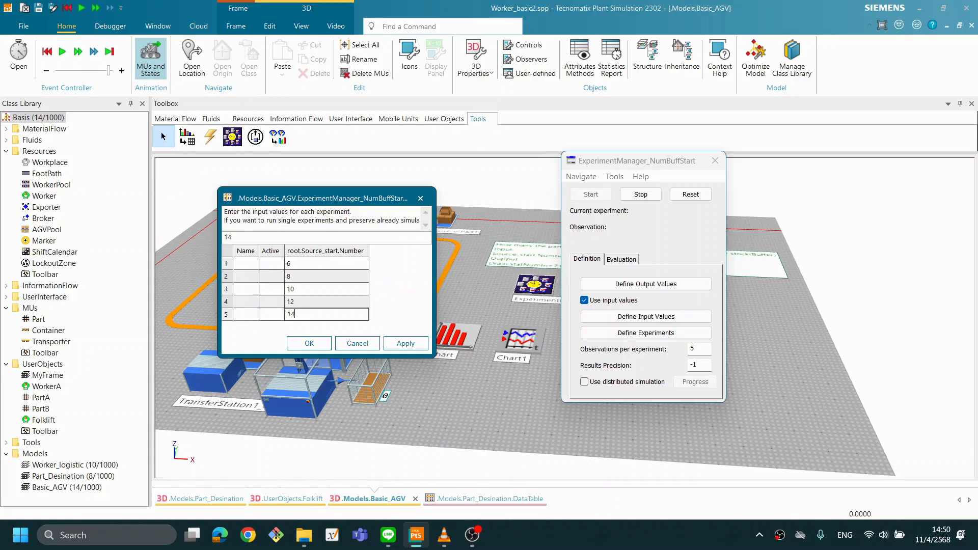
key("Return")
type("16")
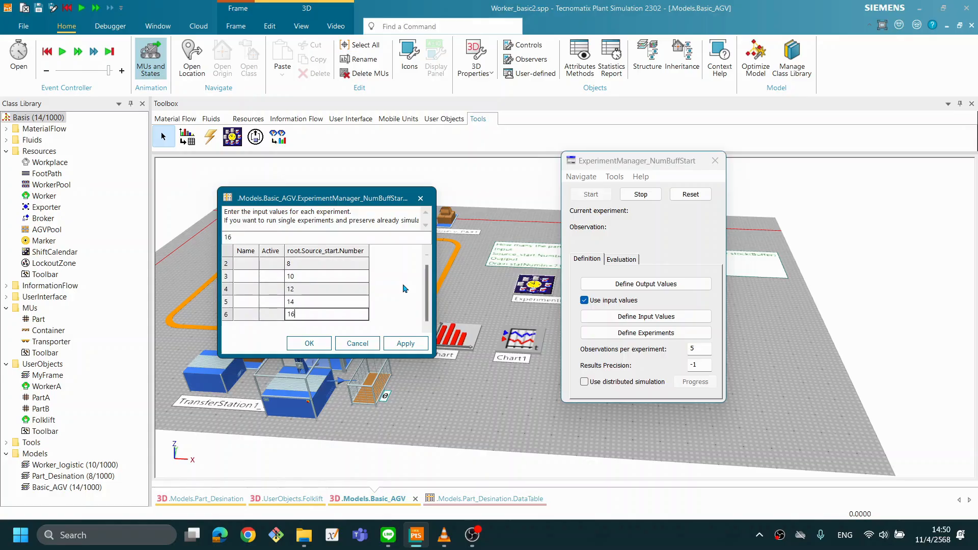
key("Return")
type("18")
key("Return")
type("20")
left_click(405, 344)
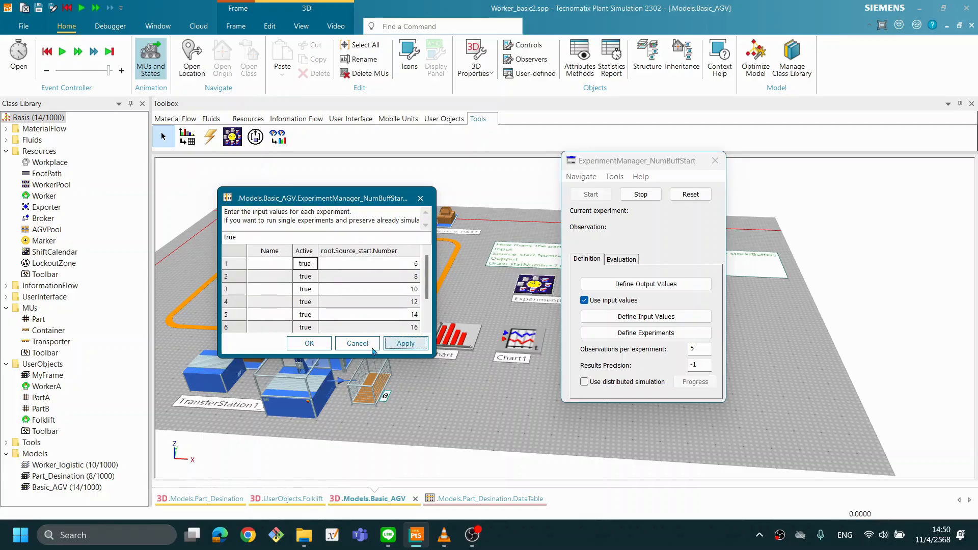
left_click(316, 348)
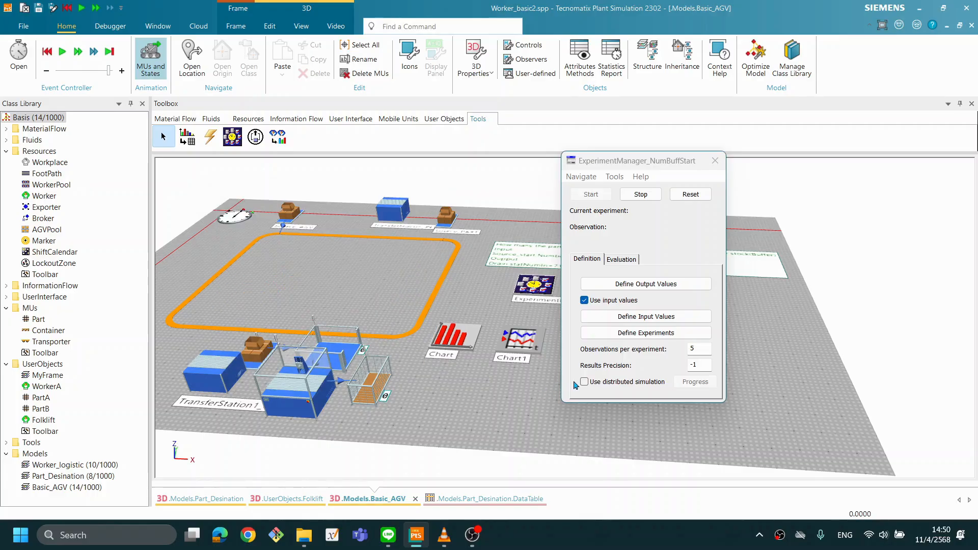
left_click(637, 334)
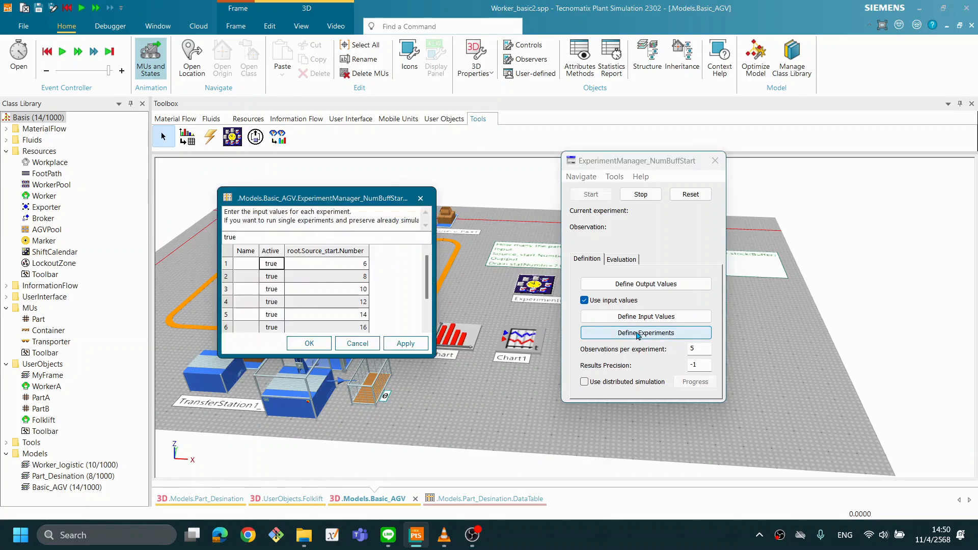
left_click(308, 343)
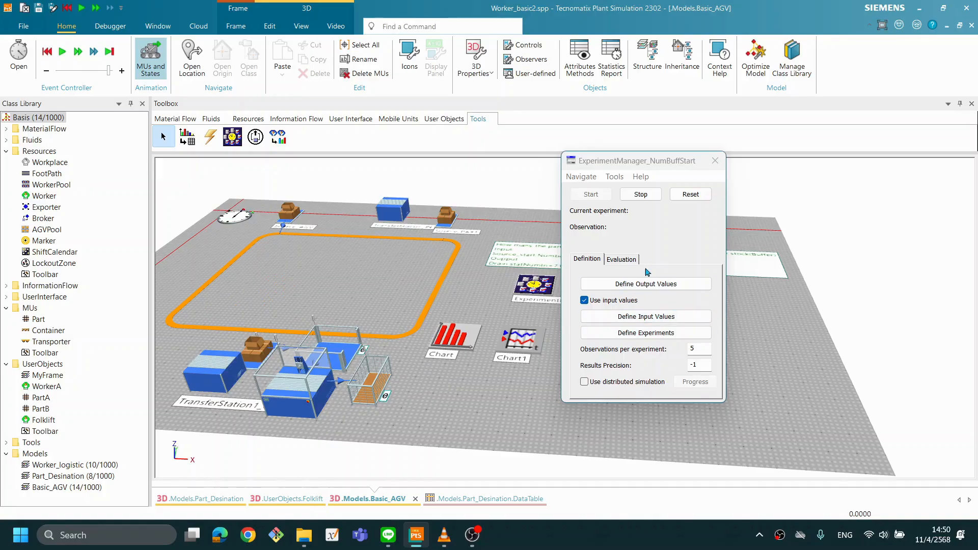
Set the observations per experiment to 1 and move the experiment manager dialog clear of the model objects.
left_click_drag(639, 161, 648, 131)
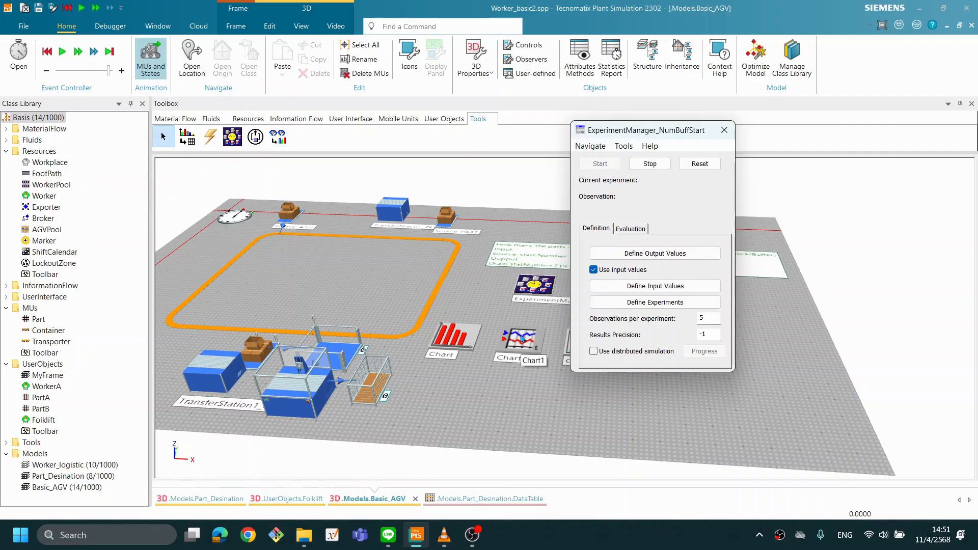
left_click(713, 318)
key("BackSpace")
type("1")
left_click_drag(642, 127, 753, 224)
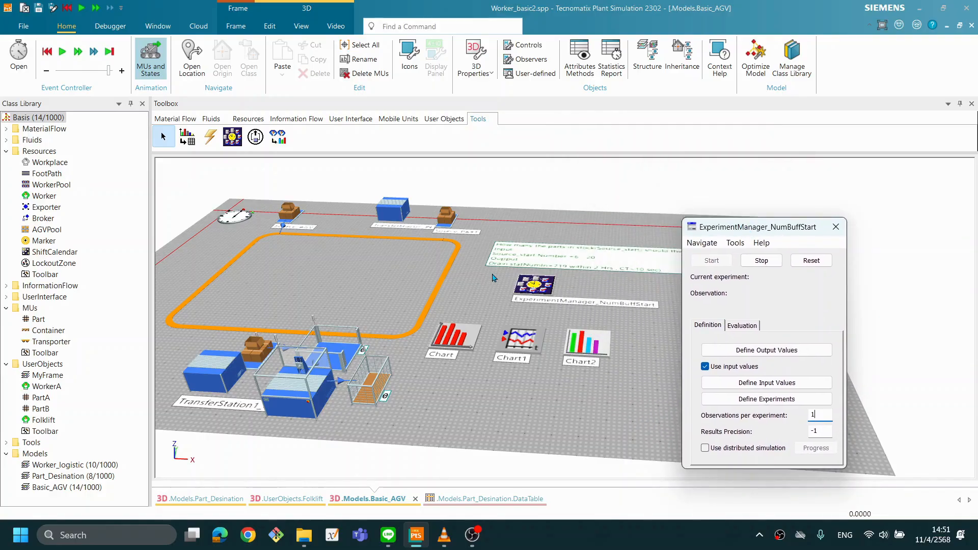
Reset the experiment manager, run all defined experiments, and acknowledge the completion message.
left_click_drag(490, 277, 509, 302)
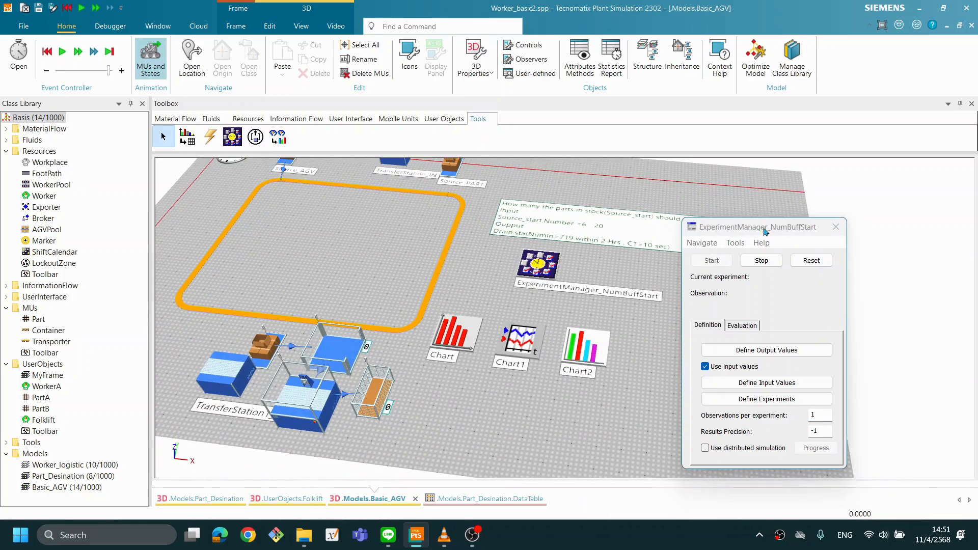
left_click(811, 261)
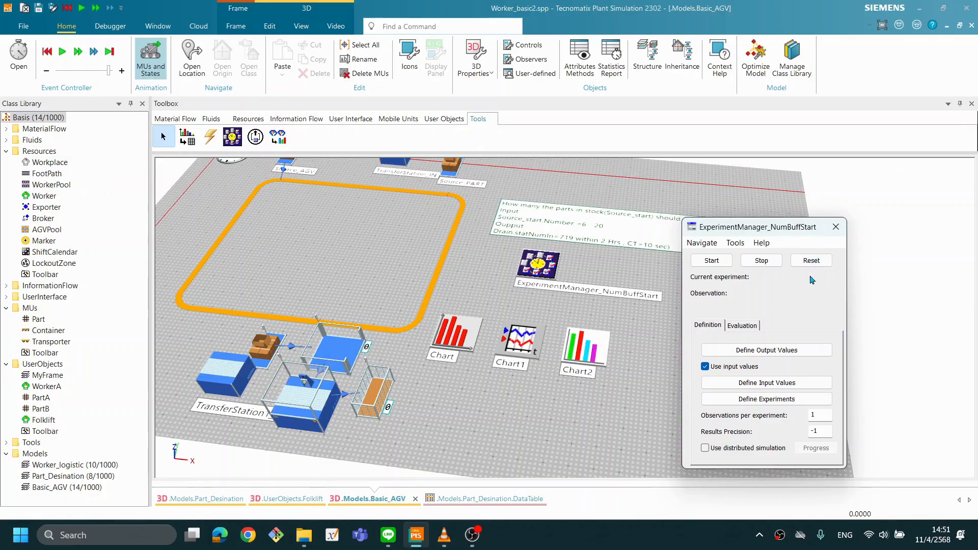
left_click(711, 260)
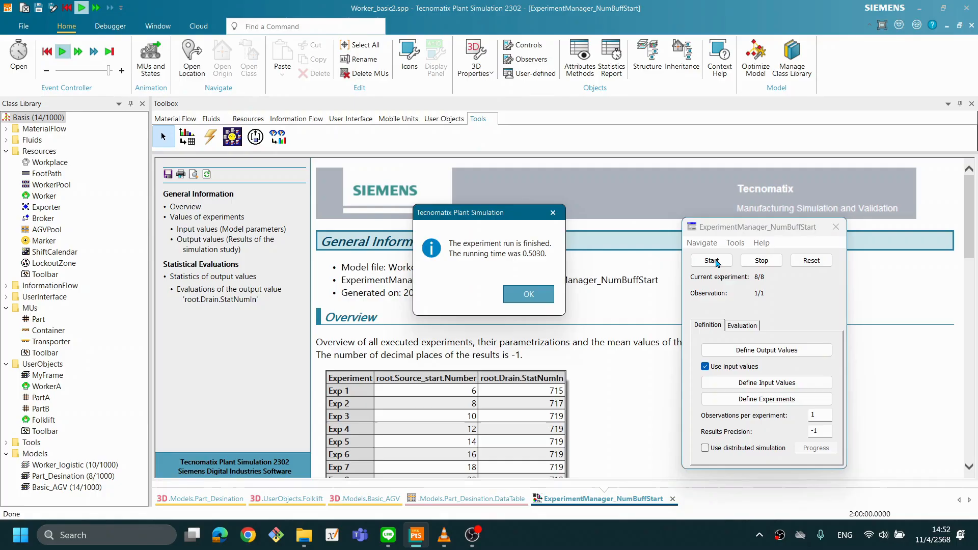
left_click(530, 295)
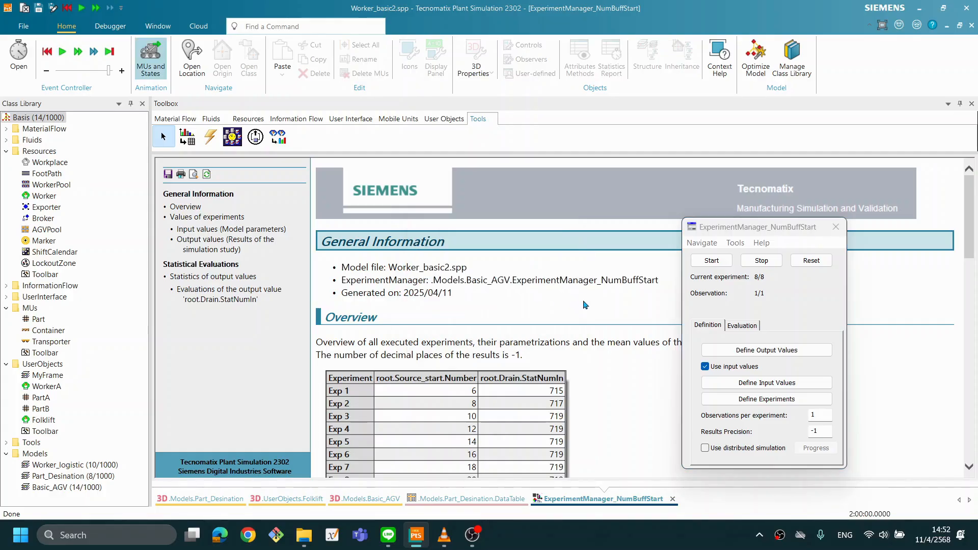
Examine the experiment report, including the overview of Source_start.Number against Drain.StatNumIn, the confidence intervals and the detailed results.
scroll(575, 303, "down", 5)
scroll(574, 306, "up", 5)
scroll(576, 309, "down", 5)
scroll(585, 308, "up", 2)
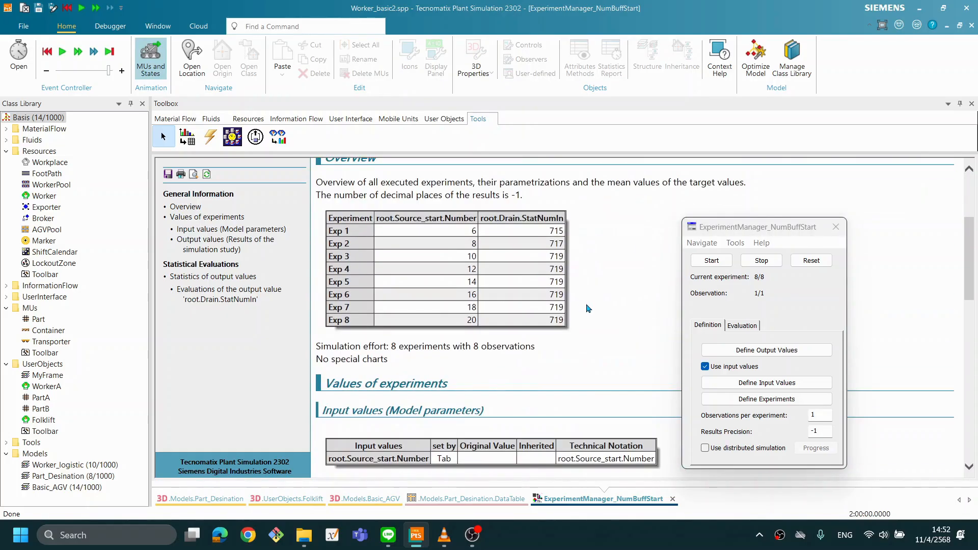
left_click_drag(717, 228, 786, 211)
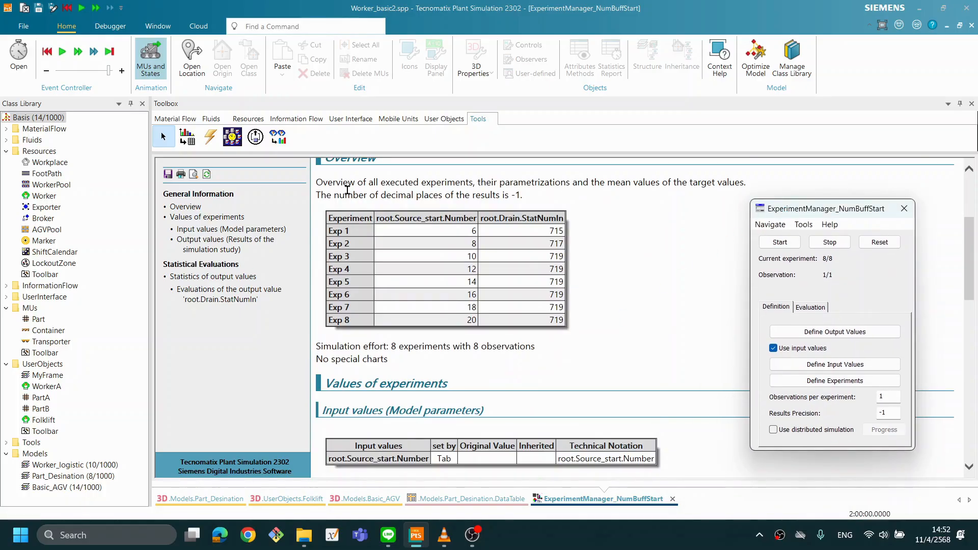
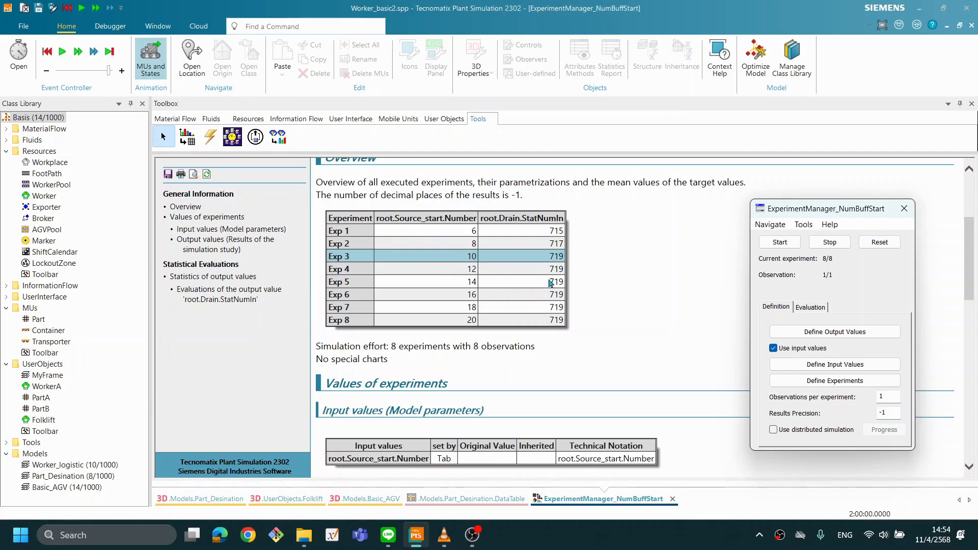
left_click(617, 314)
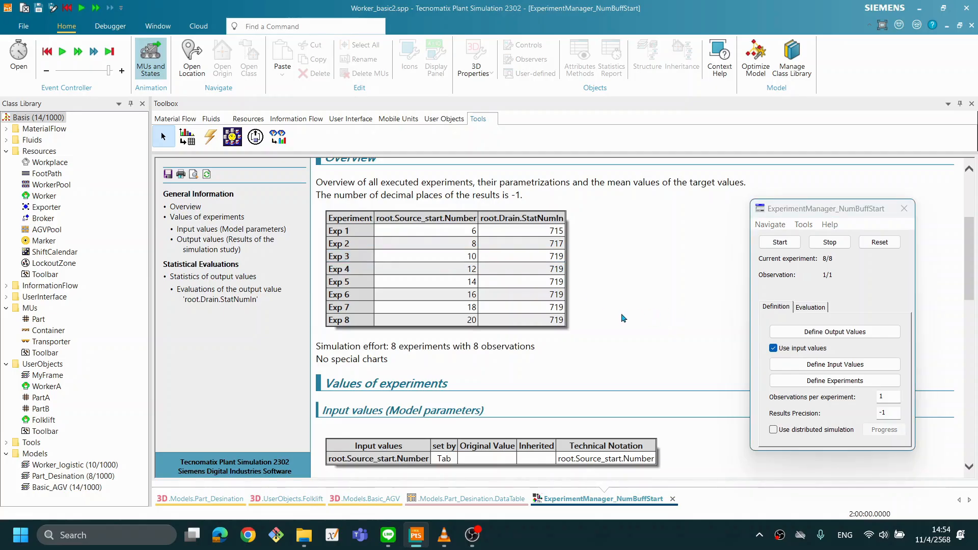
scroll(622, 319, "down", 3)
scroll(622, 319, "down", 2)
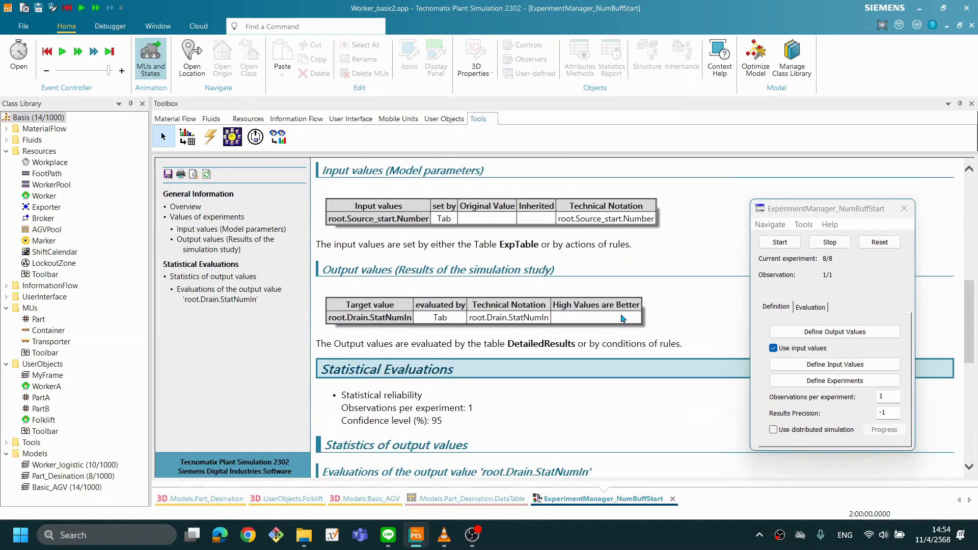
scroll(622, 318, "down", 6)
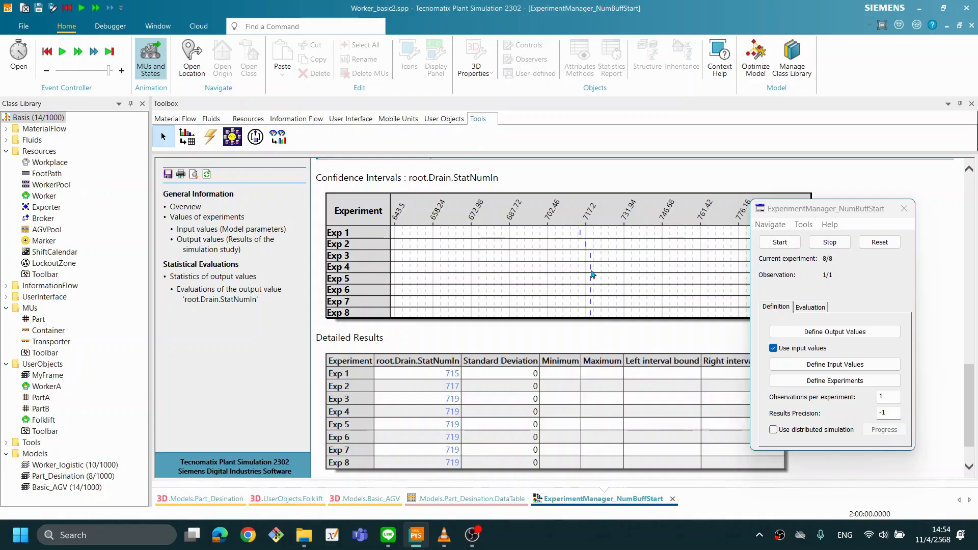
scroll(620, 334, "down", 2)
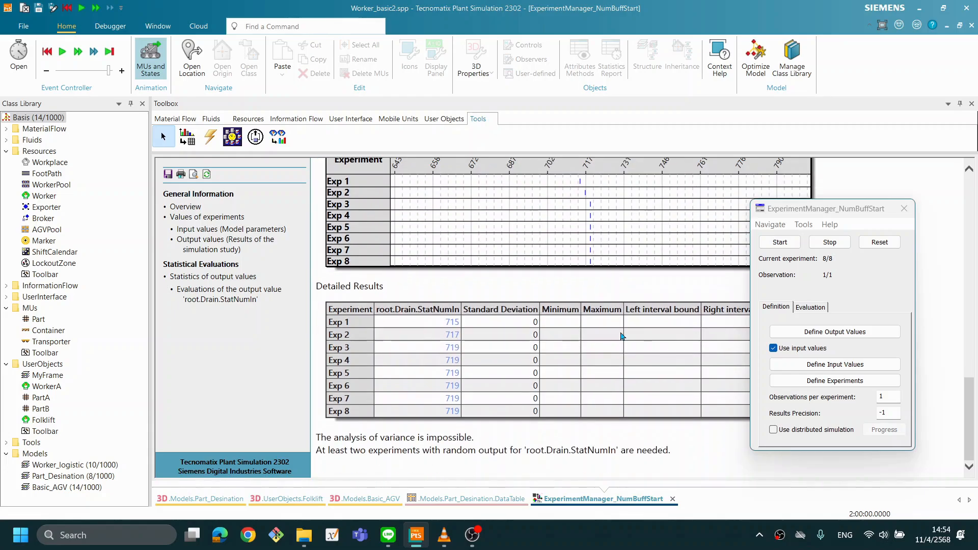
scroll(621, 336, "up", 15)
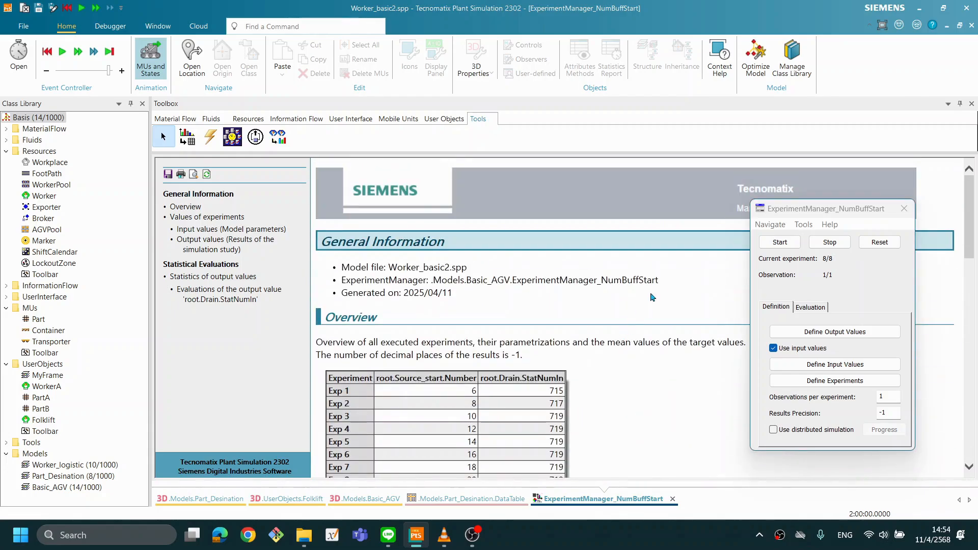
Close the ExperimentManager_NumBuffStart dialog so the report's values of experiments section can be viewed unobstructed.
left_click_drag(793, 219, 773, 215)
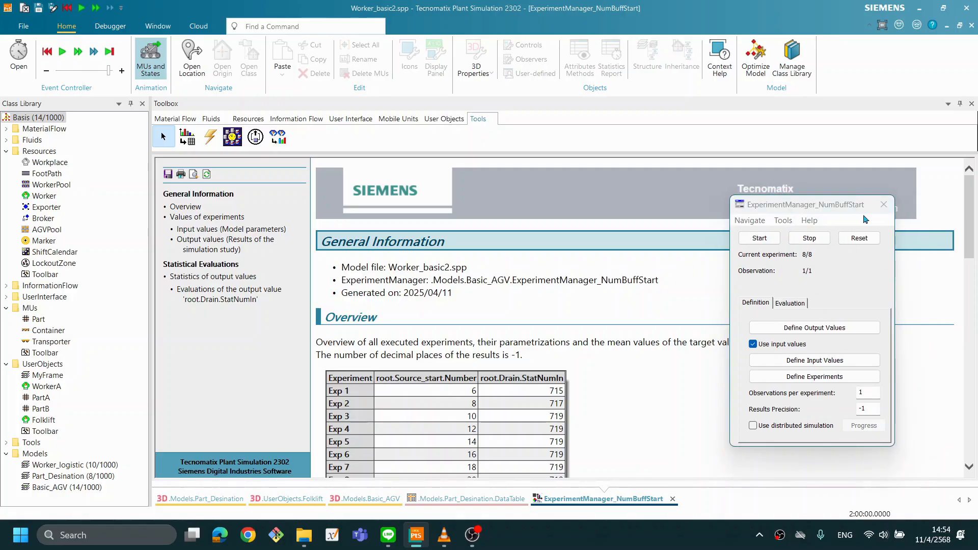
left_click(883, 205)
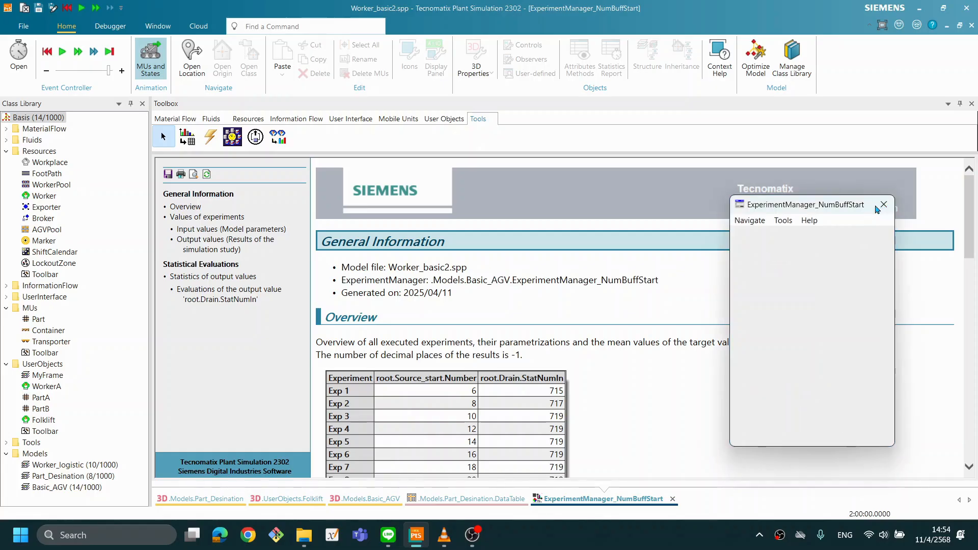
scroll(642, 358, "down", 5)
left_click(658, 537)
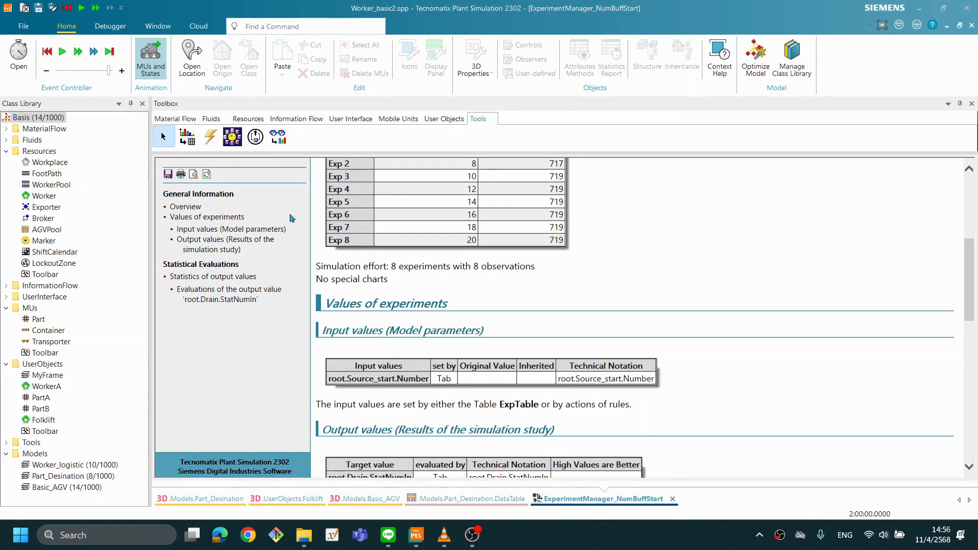
Print the experiment report to the Adobe PDF printer, saving it on the Desktop as about_blank.pdf.
left_click(183, 175)
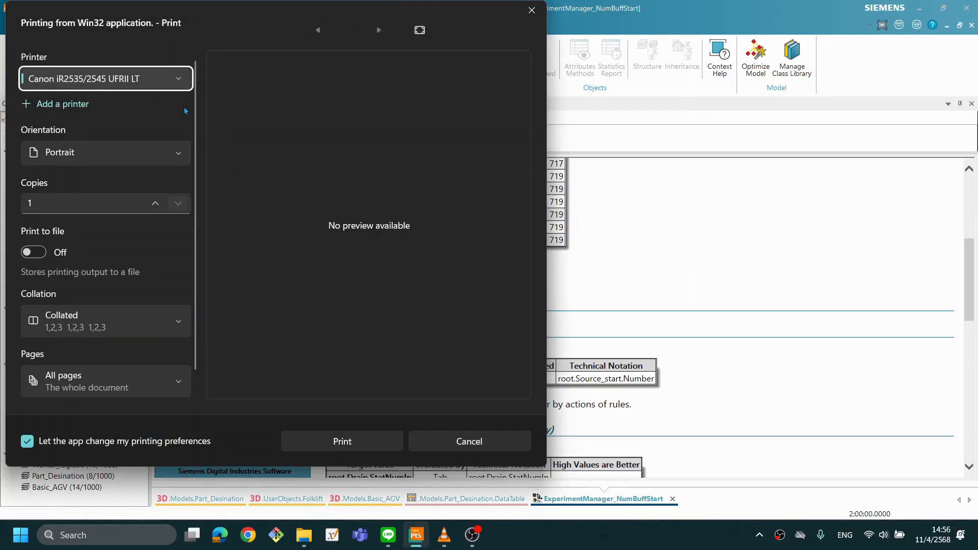
left_click(181, 82)
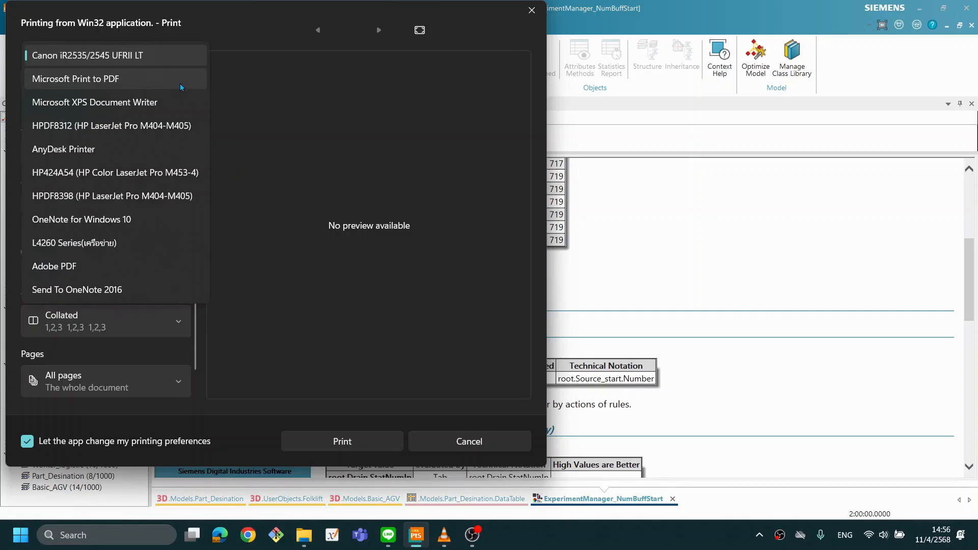
left_click(93, 265)
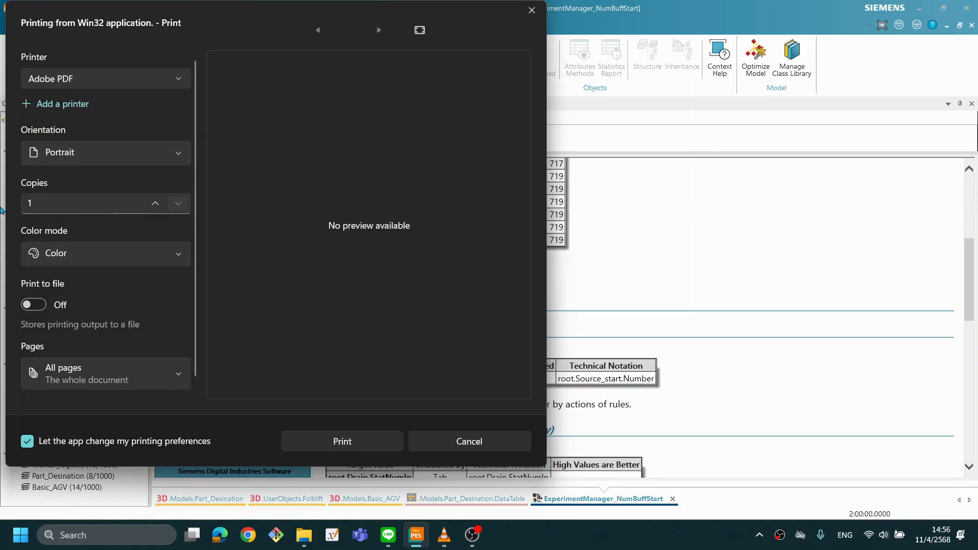
left_click(364, 441)
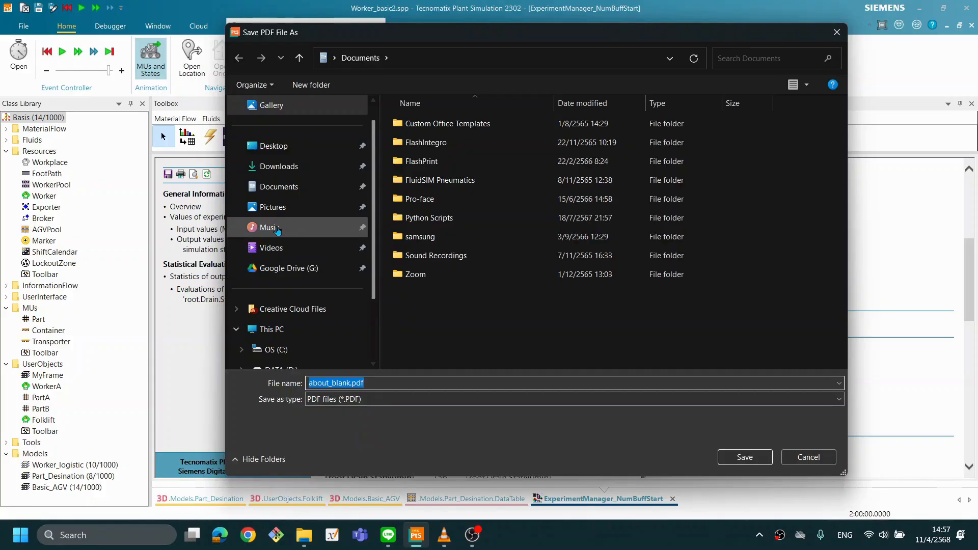
left_click(257, 148)
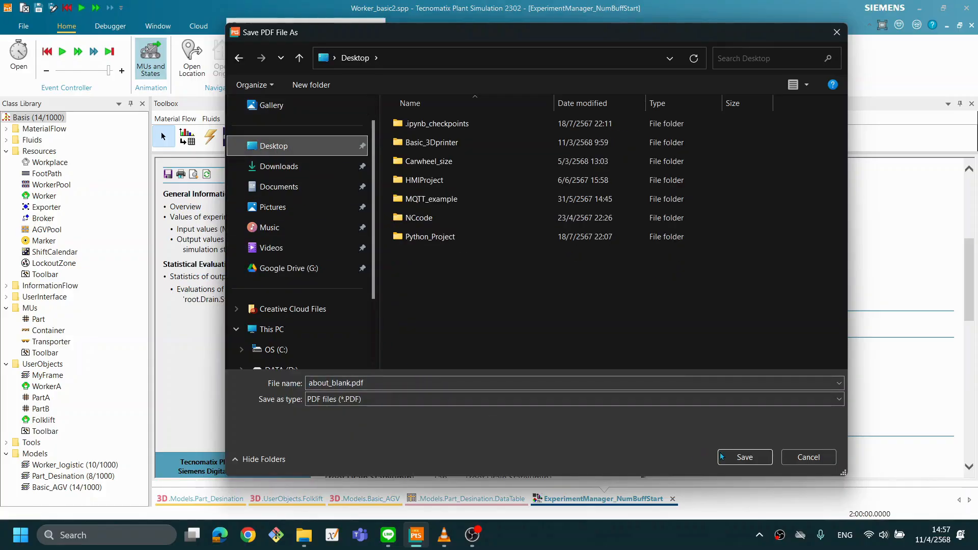
left_click(742, 456)
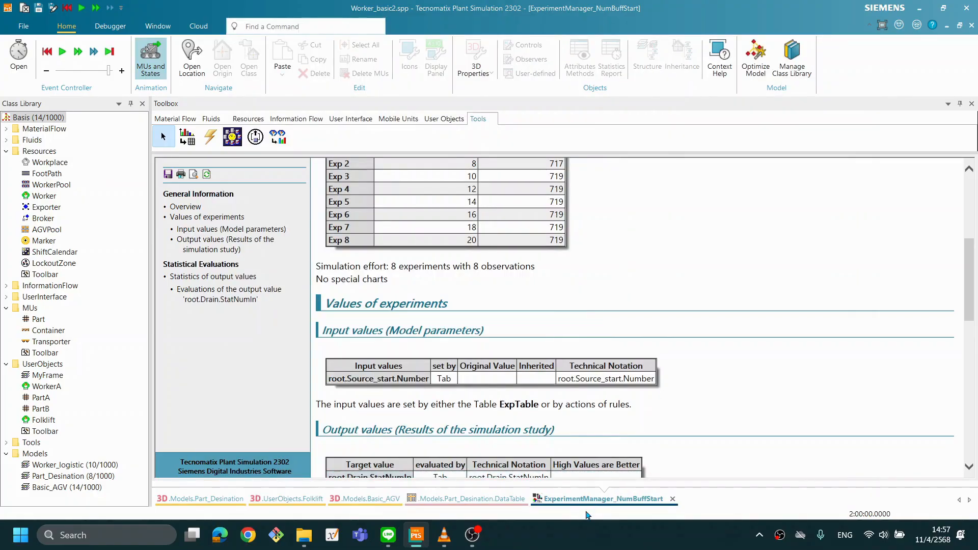
Examine the exported about_blank.pdf in Adobe Acrobat, enlarging the overview table, and close the PDF.
left_click(501, 538)
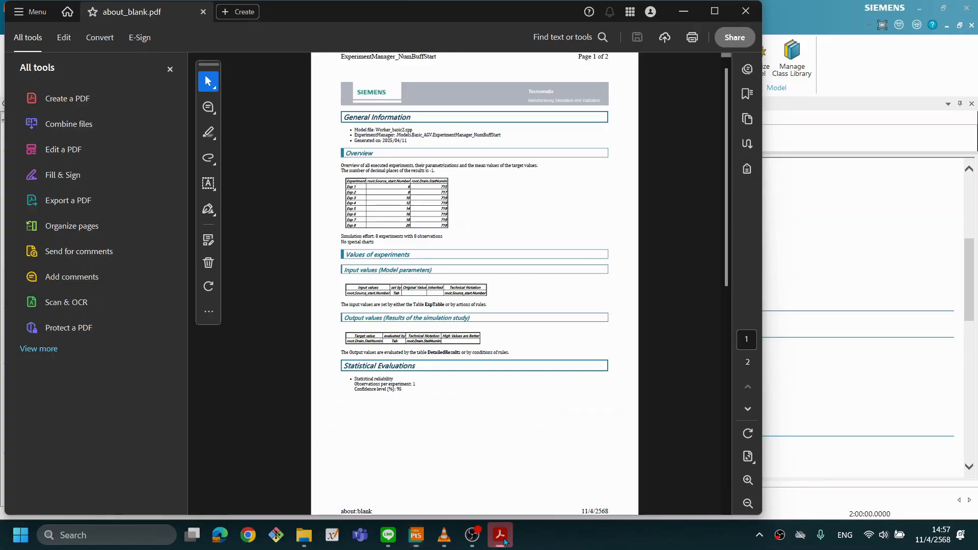
scroll(429, 298, "down", 2)
scroll(431, 301, "up", 2)
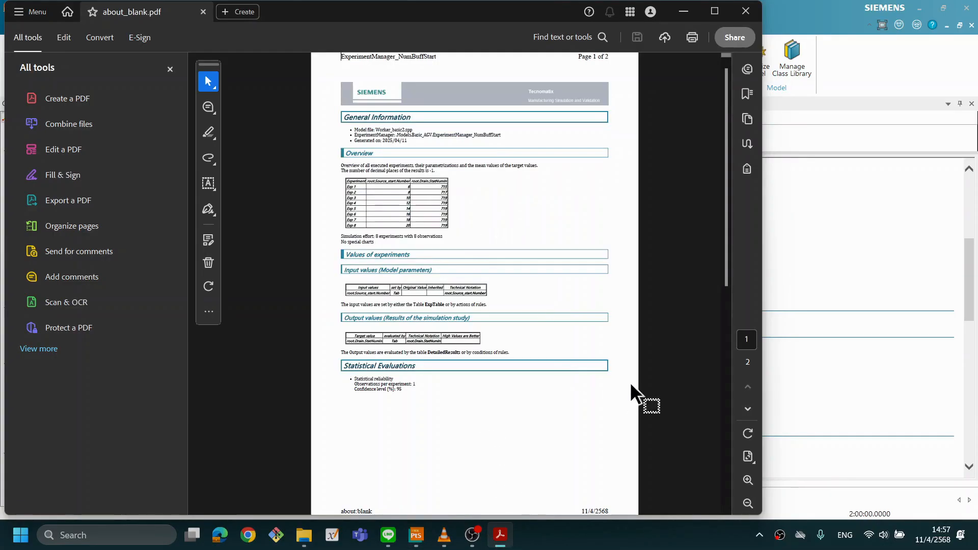
left_click(747, 479)
left_click(747, 480)
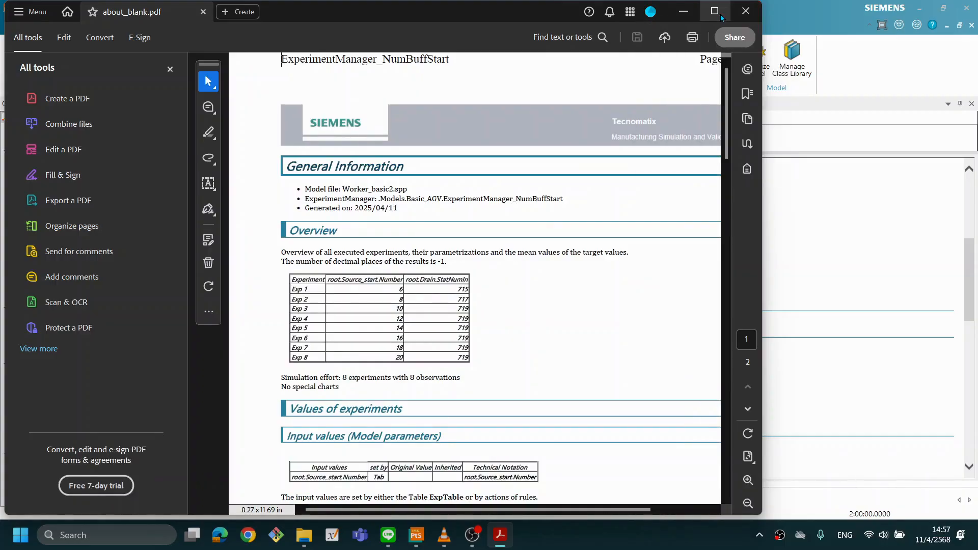
left_click(742, 11)
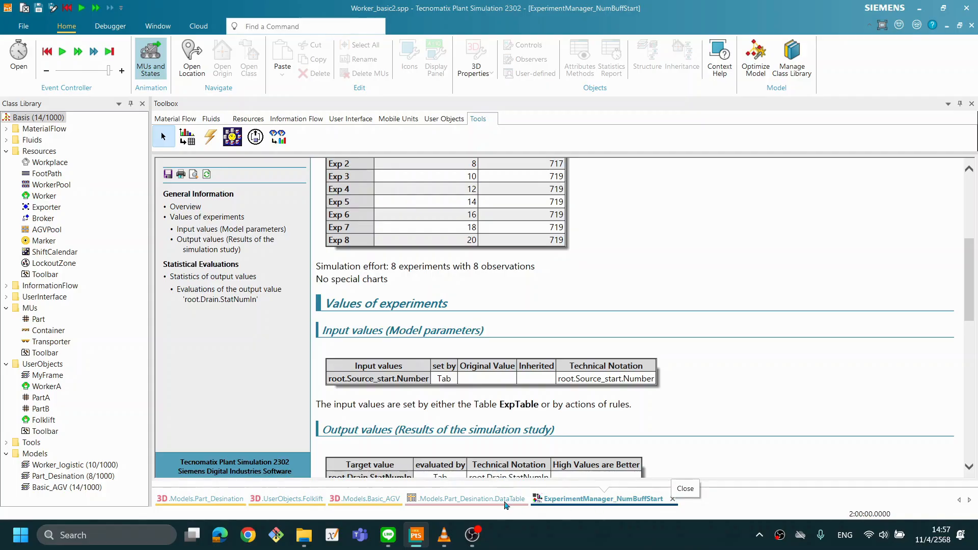
Close the Part_Desination DataTable and return to the Basic_AGV model.
left_click(470, 500)
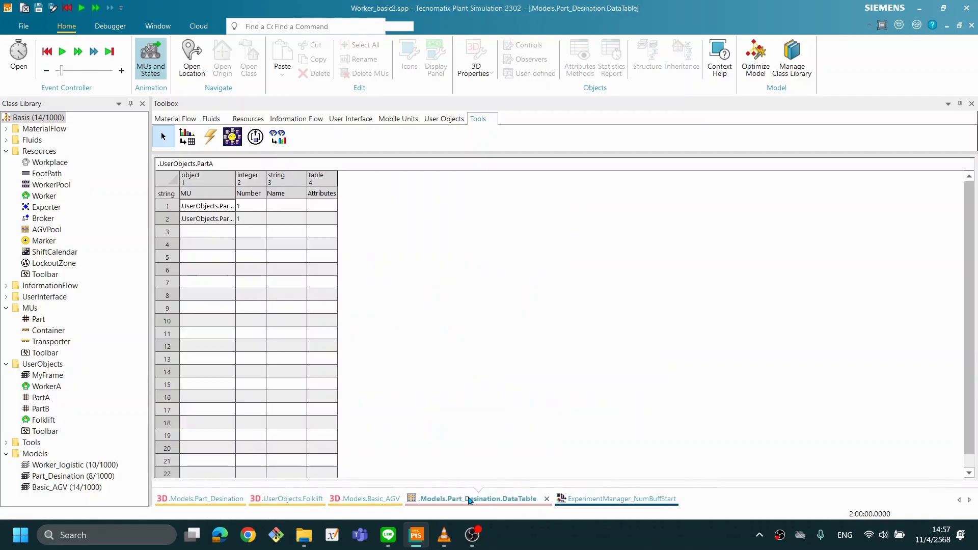
left_click(546, 498)
left_click(382, 499)
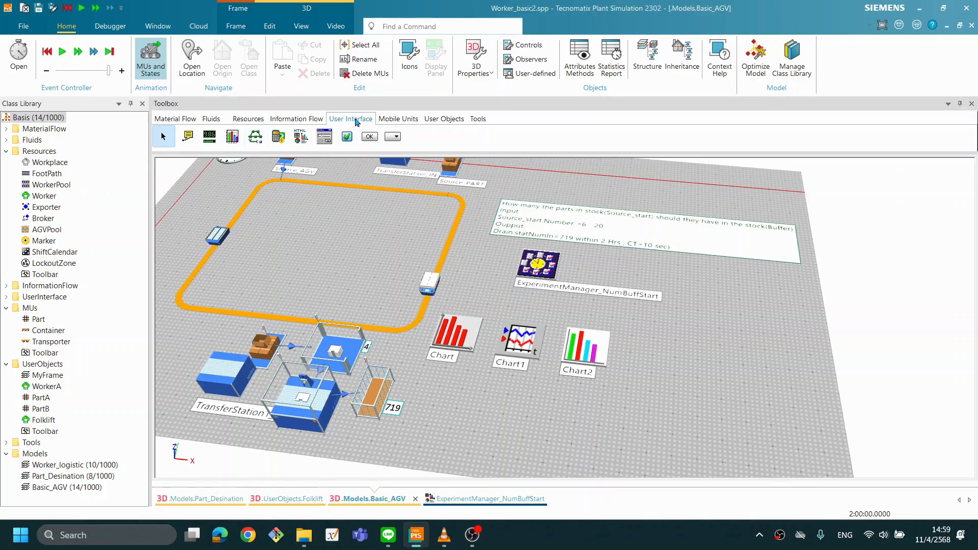
Insert an HtmlReport object inside the AGV track loop and examine its default report content without changing it.
left_click_drag(301, 136, 312, 241)
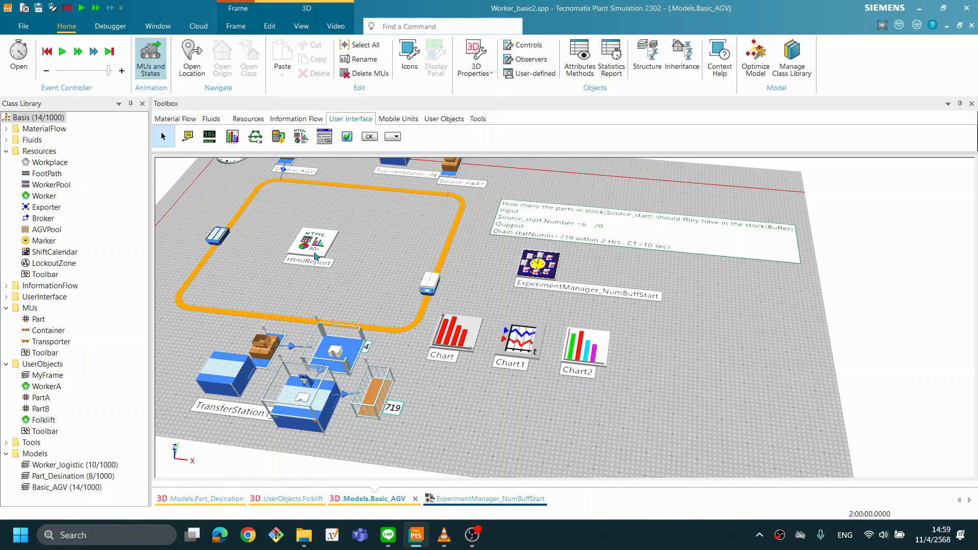
double_click(314, 253)
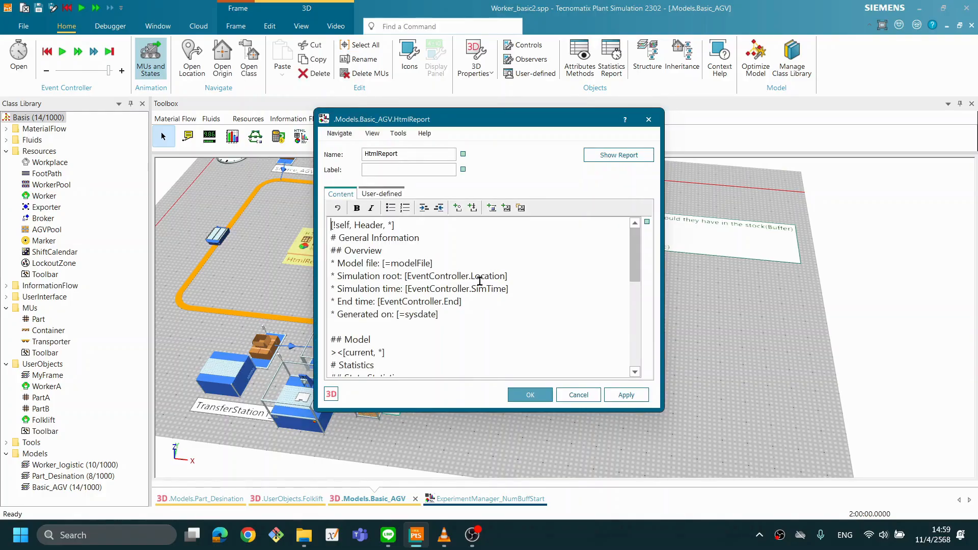
scroll(481, 277, "down", 6)
scroll(507, 294, "up", 3)
scroll(506, 294, "up", 3)
left_click(577, 396)
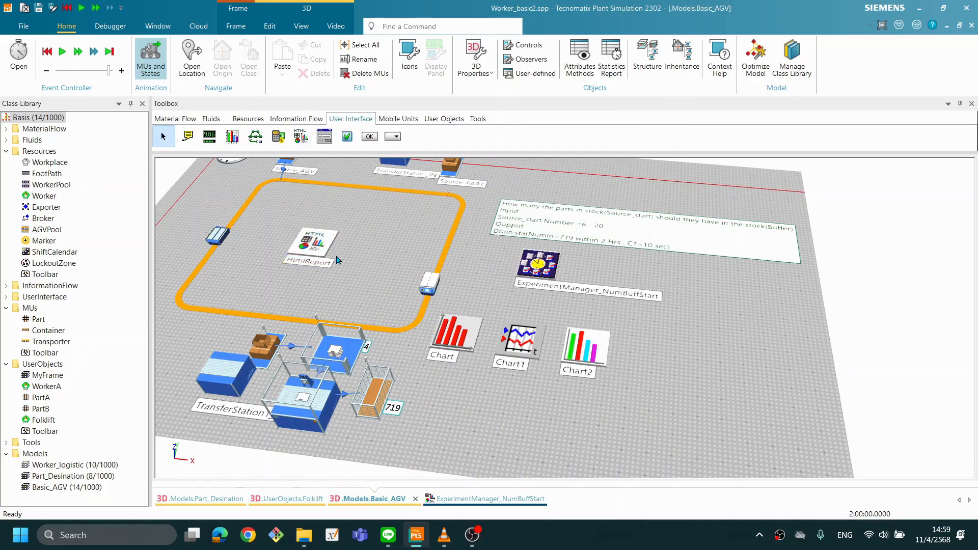
Delete the HtmlReport object from the Basic_AGV model.
key("Delete")
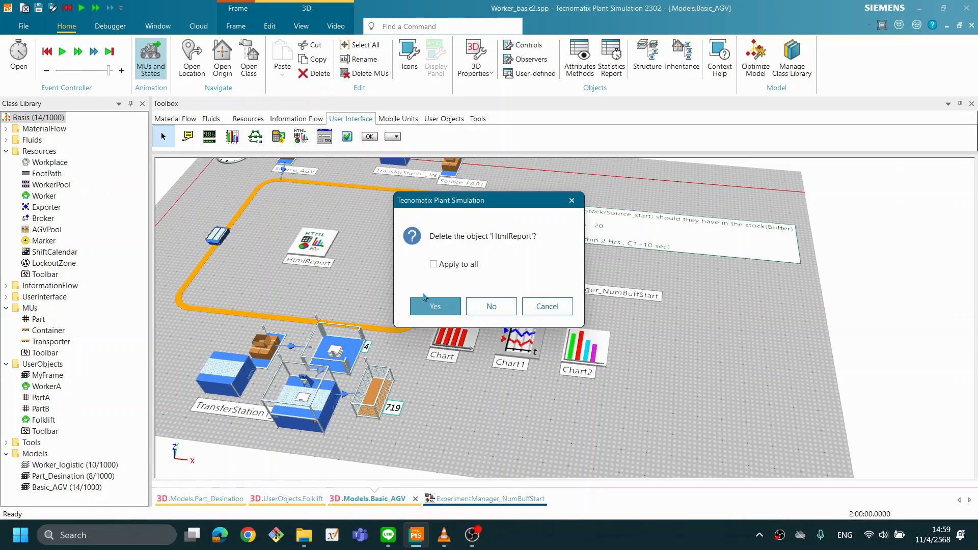
left_click(436, 306)
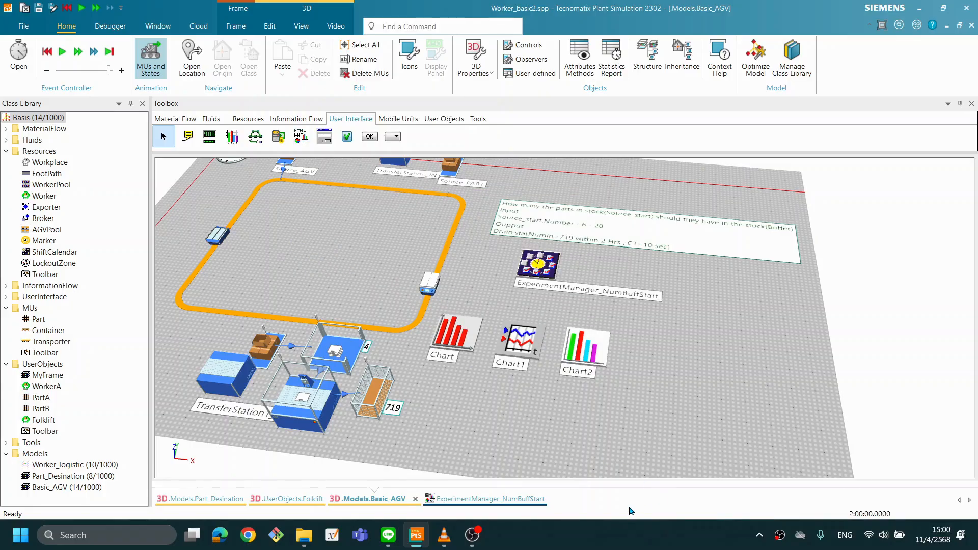
Review the detailed Drain.StatNumIn results in the ExperimentManager_NumBuffStart report and close the report.
left_click(504, 499)
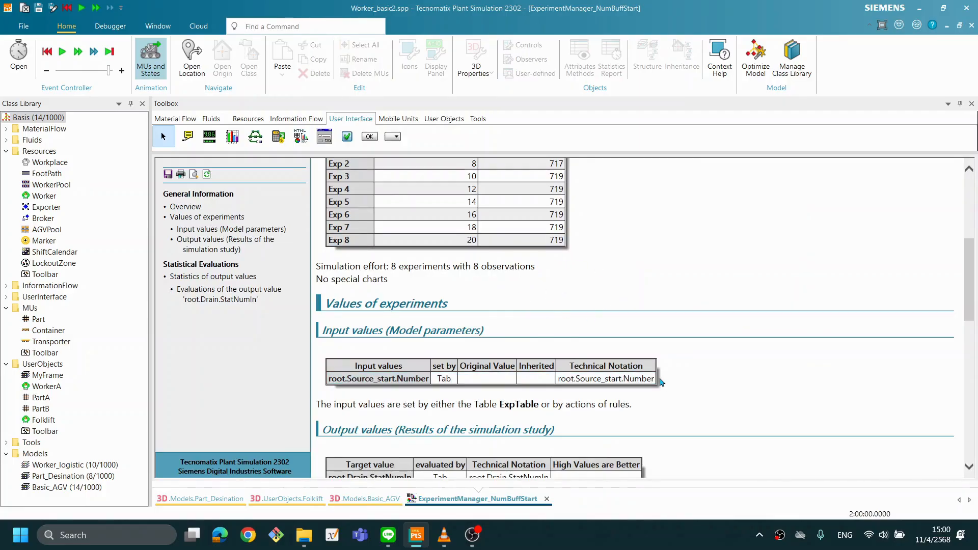
scroll(662, 377, "down", 10)
scroll(667, 382, "down", 8)
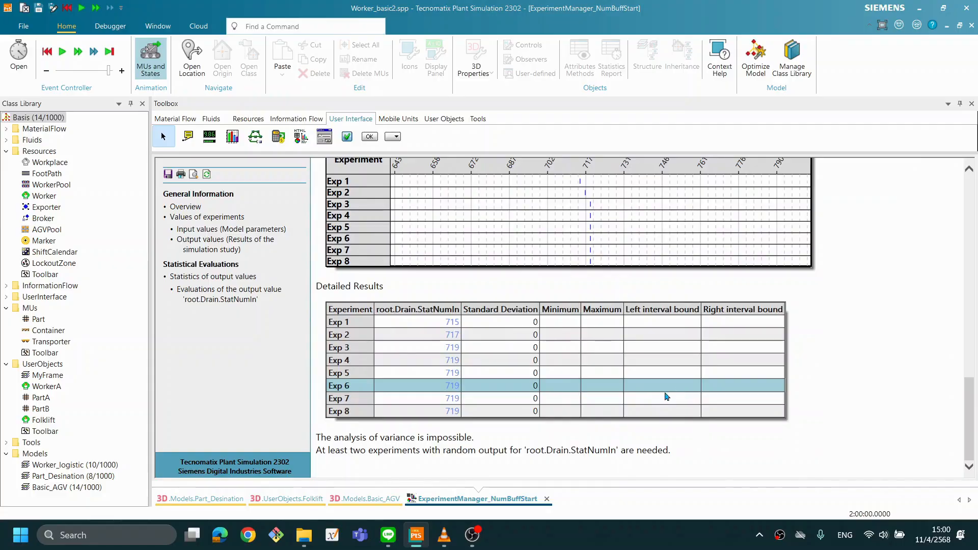
left_click(635, 543)
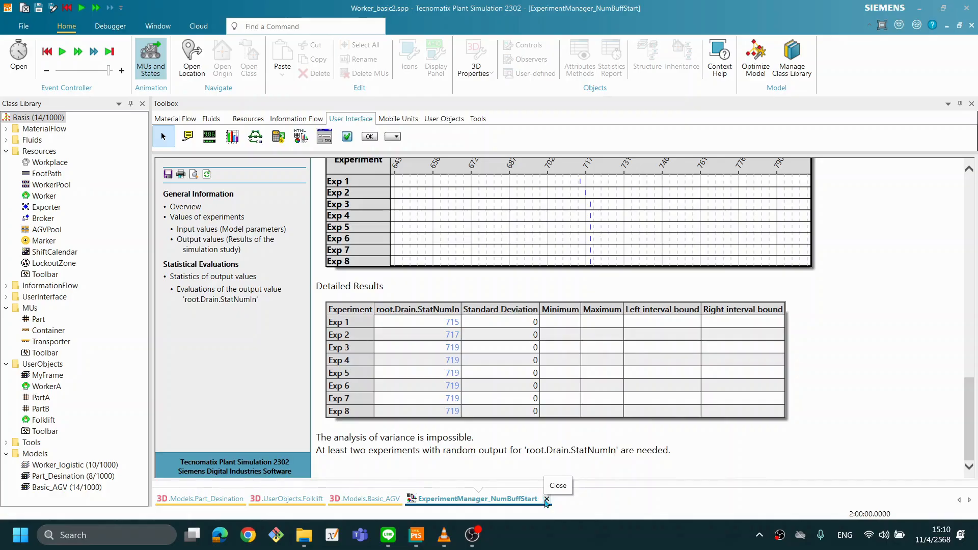
left_click(546, 500)
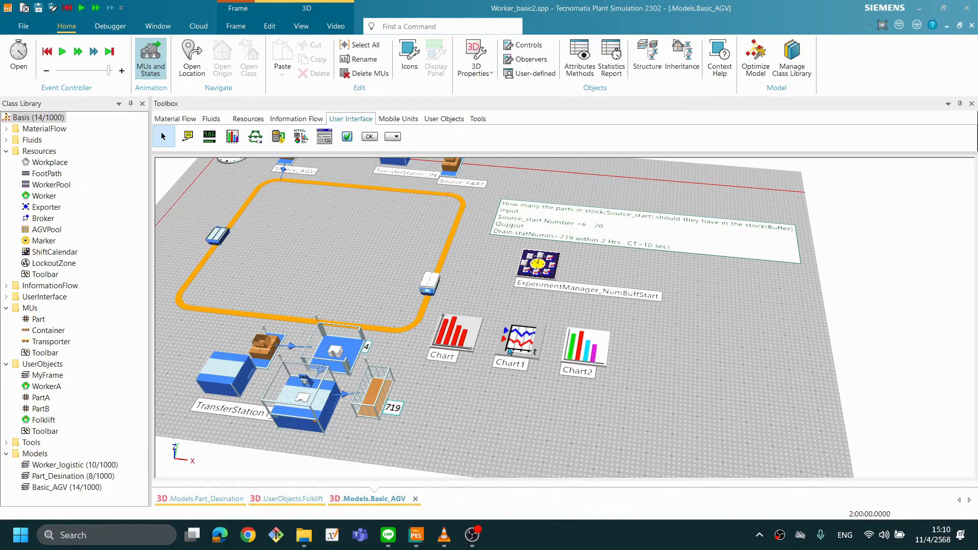
Add a second ExperimentManager object to the Basic_AGV model in the free area just below Chart1.
left_click_drag(601, 360, 590, 358)
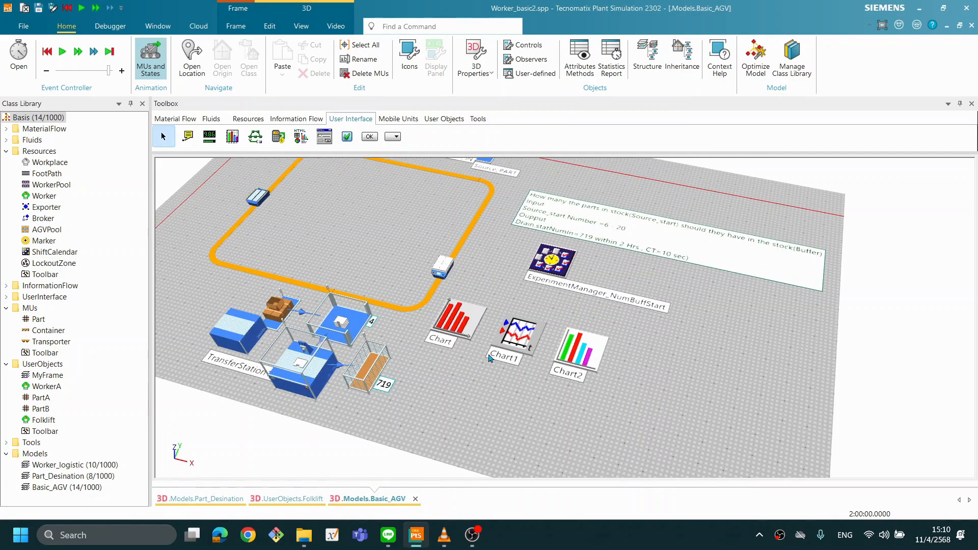
left_click_drag(427, 347, 437, 320)
left_click_drag(474, 353, 469, 363)
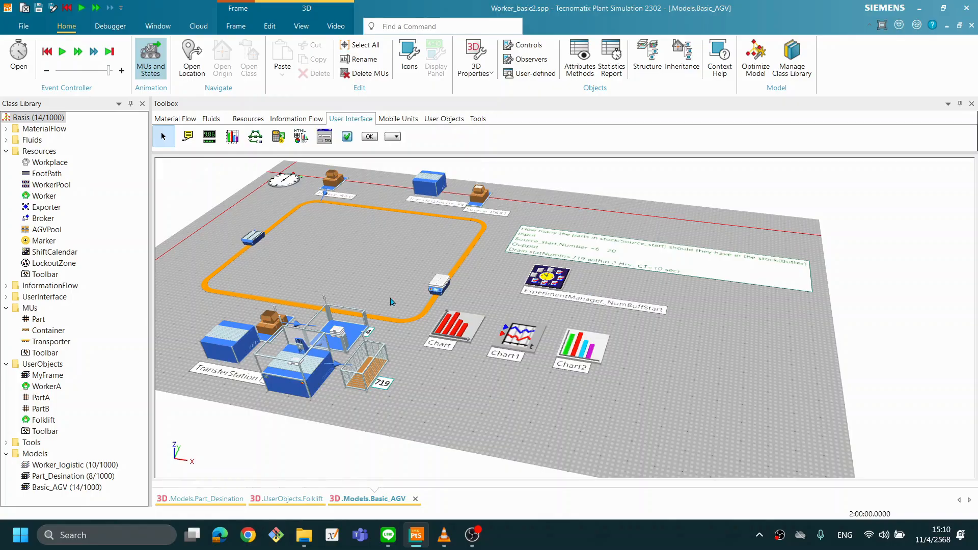
left_click_drag(432, 316, 434, 331)
left_click_drag(537, 324, 539, 309)
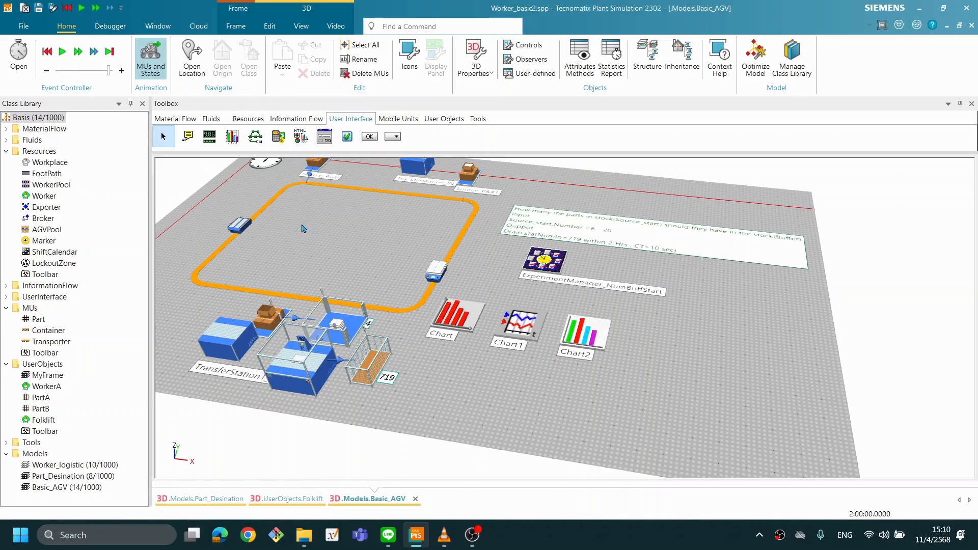
left_click(478, 119)
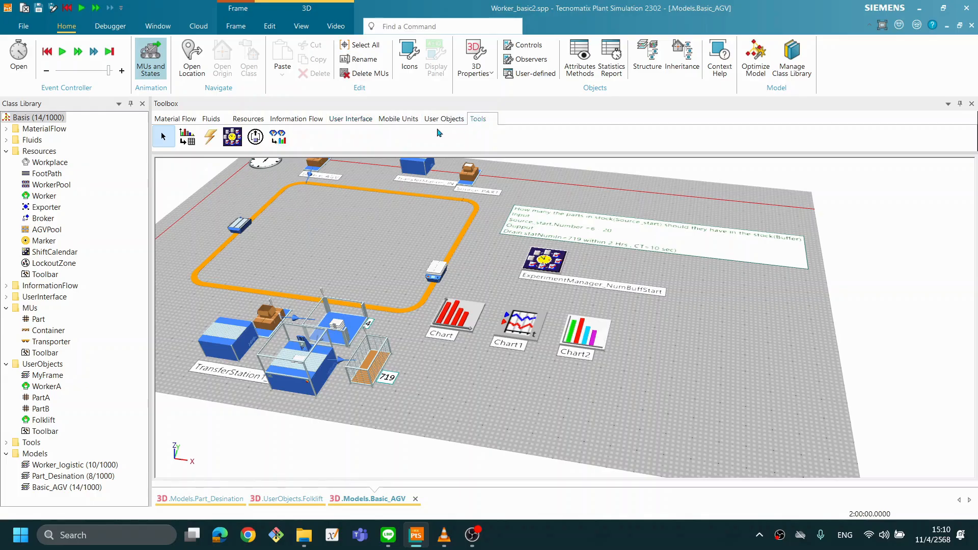
left_click_drag(232, 137, 550, 376)
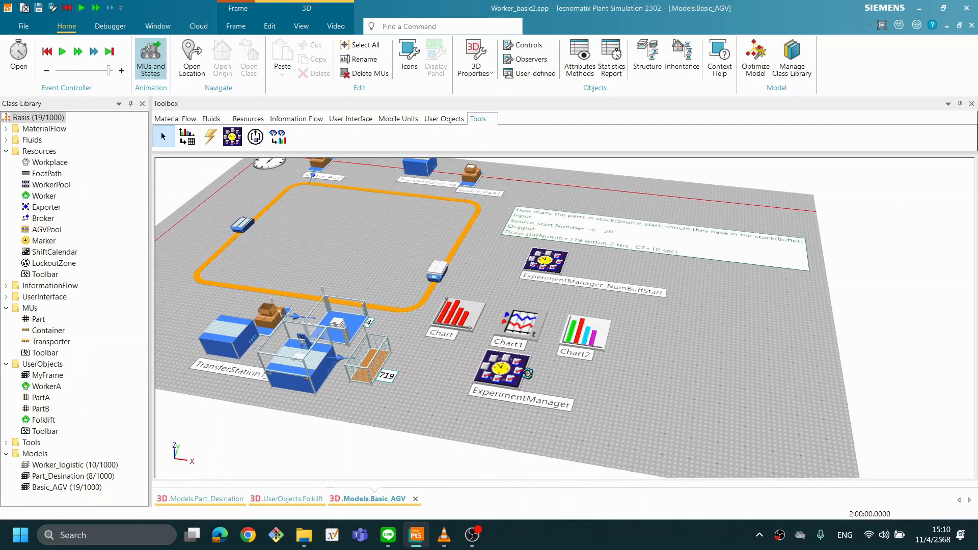
Rename the new ExperimentManager object as ExperimentManager_MultiInput.
scroll(527, 374, "down", 2)
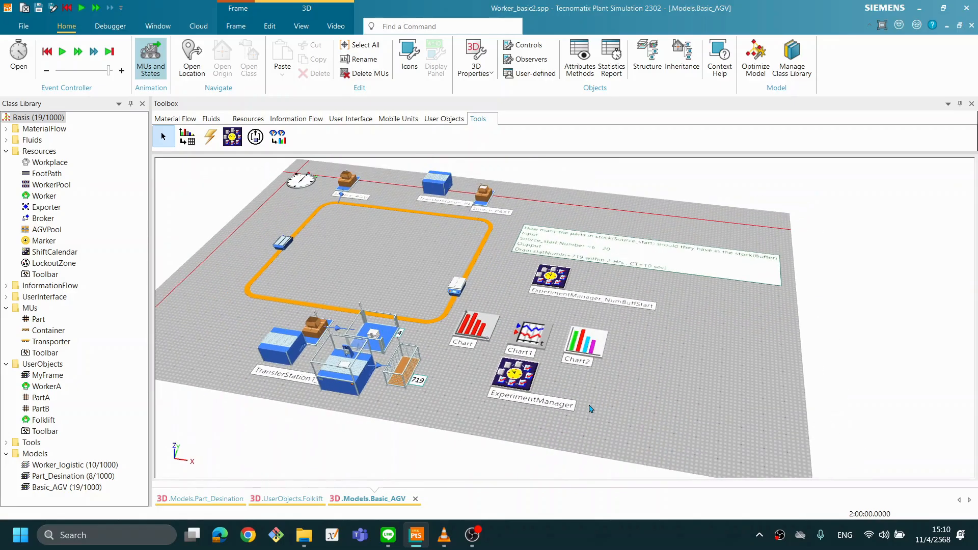
scroll(590, 409, "up", 2)
scroll(555, 418, "up", 3)
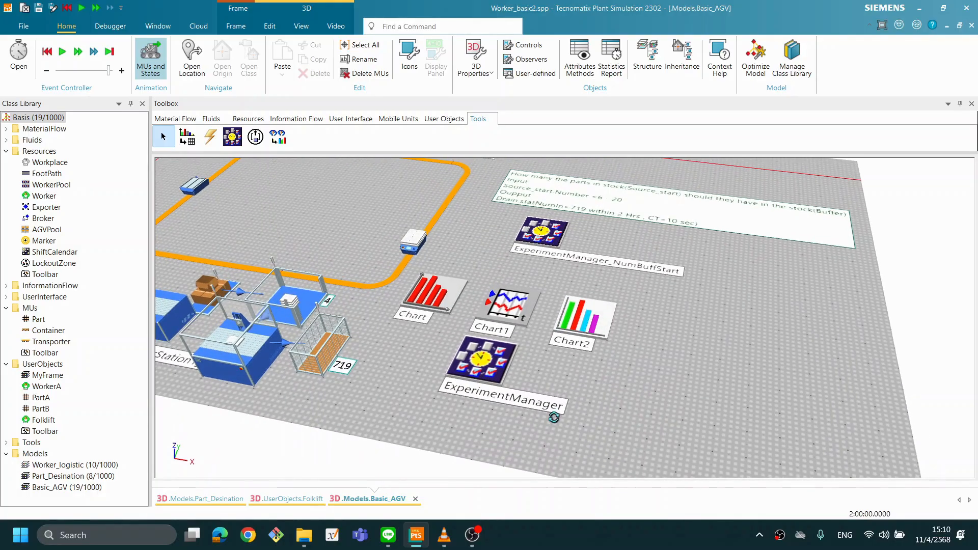
left_click(524, 405)
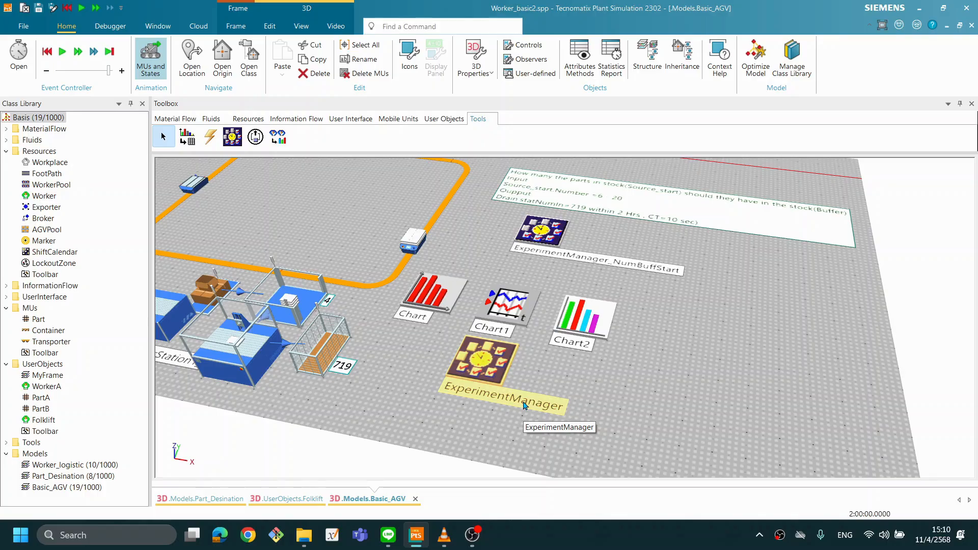
key("F2")
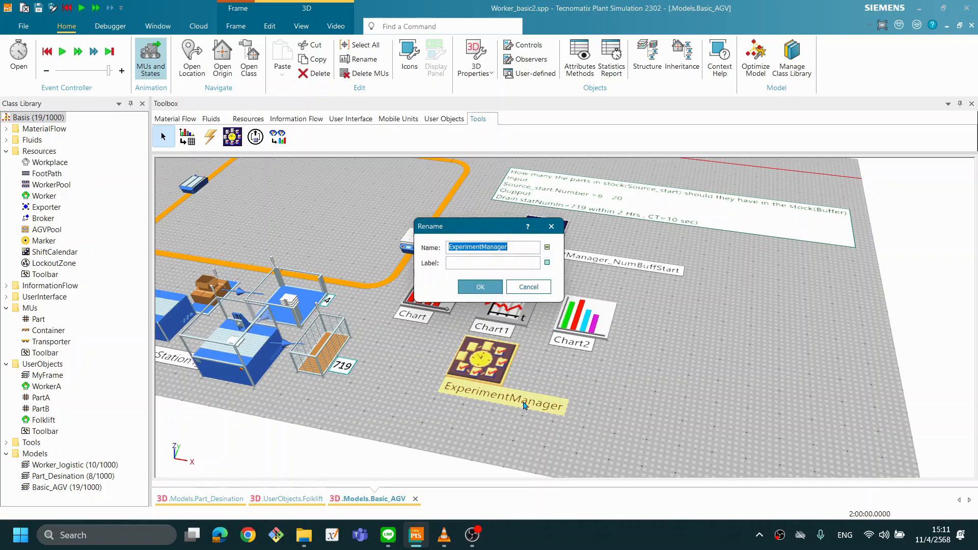
left_click(514, 247)
type("_")
type("MultiInput")
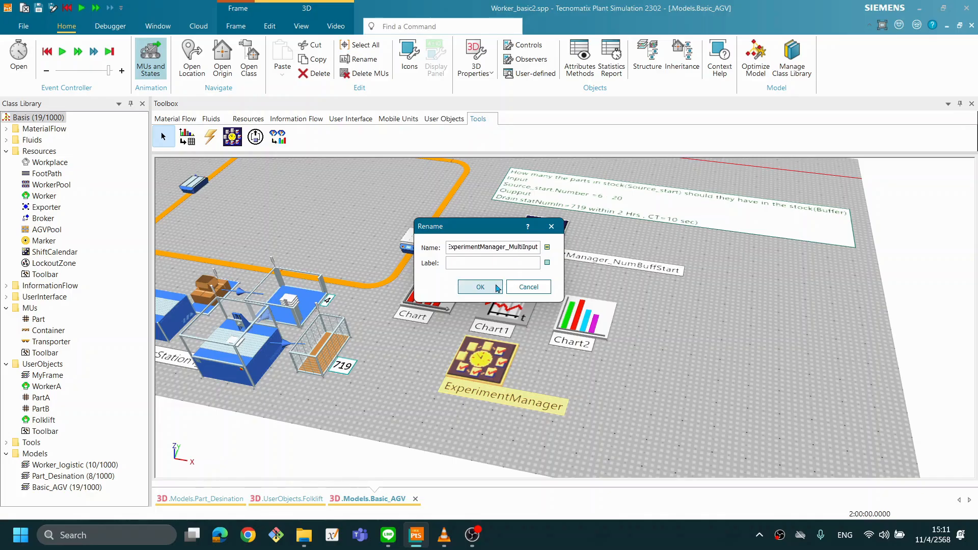
left_click(495, 287)
left_click(704, 366)
Duplicate the comment with the study question and place the copy just below ExperimentManager_MultiInput.
left_click(675, 211)
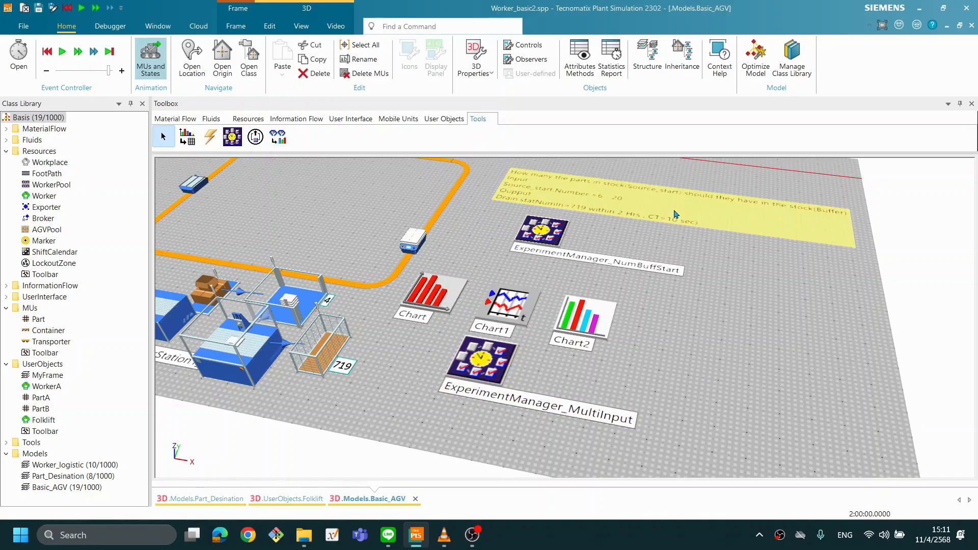
right_click(675, 214)
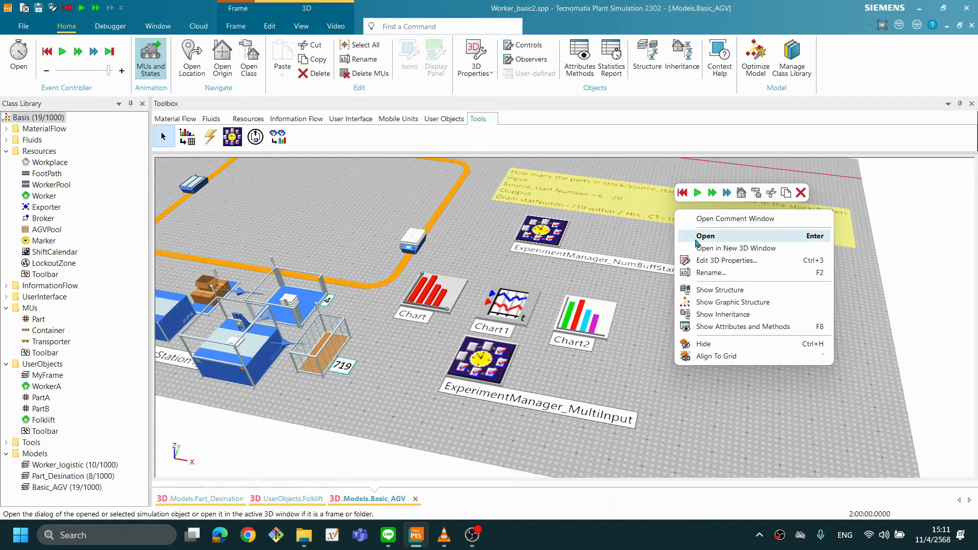
left_click(620, 209)
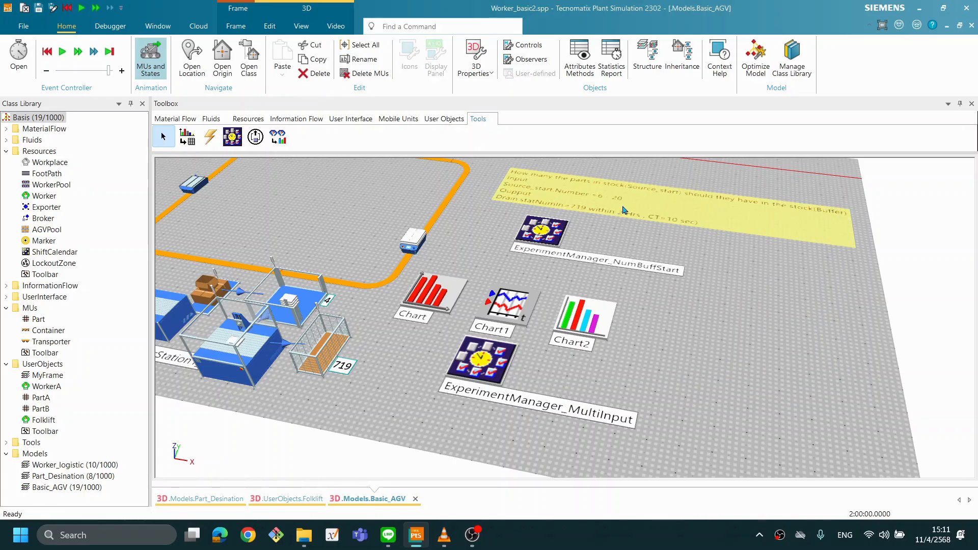
left_click_drag(679, 214, 534, 439)
scroll(541, 375, "down", 1)
scroll(566, 381, "down", 1)
scroll(570, 380, "up", 1)
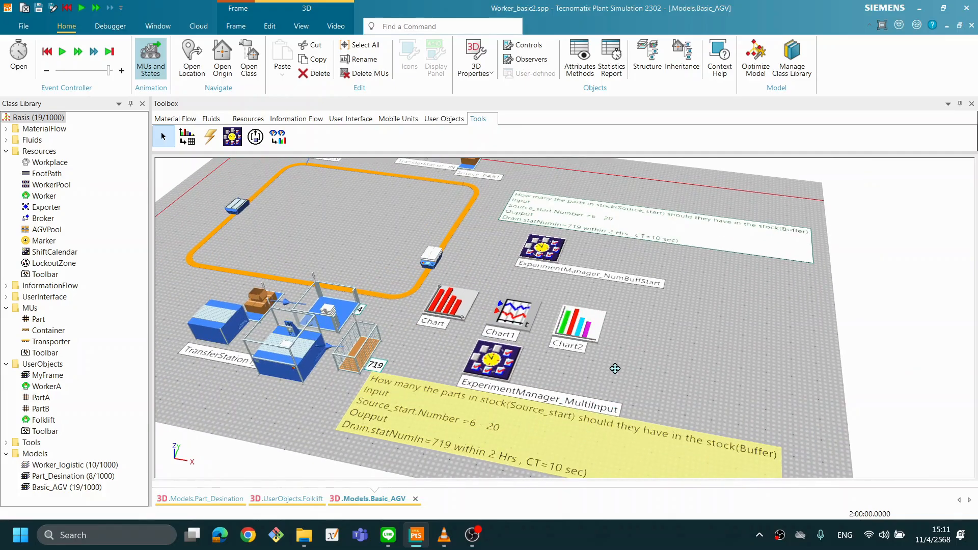
Review the display text of the copied comment below ExperimentManager_MultiInput alongside the model layout, and close the comment without changes.
scroll(614, 368, "up", 1)
double_click(604, 350)
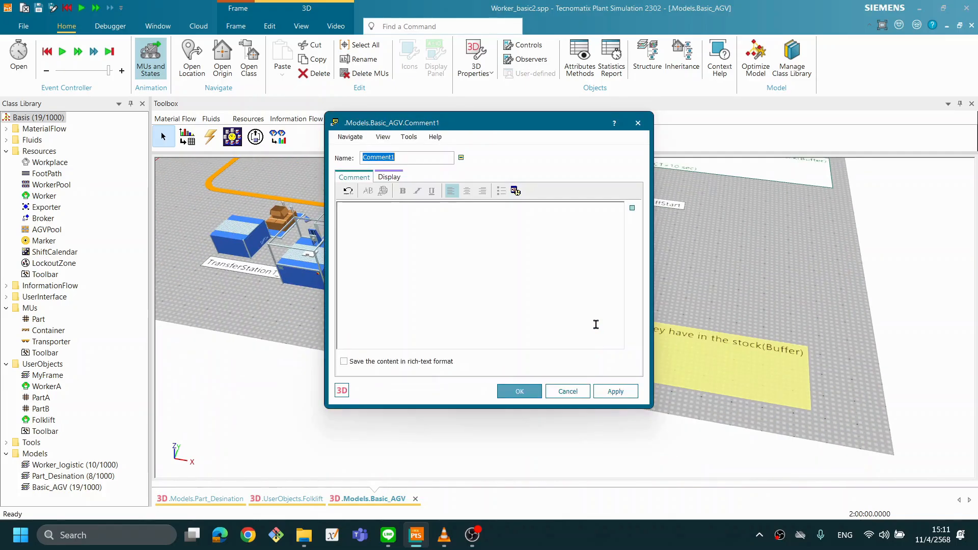
left_click(389, 177)
left_click_drag(401, 126, 612, 159)
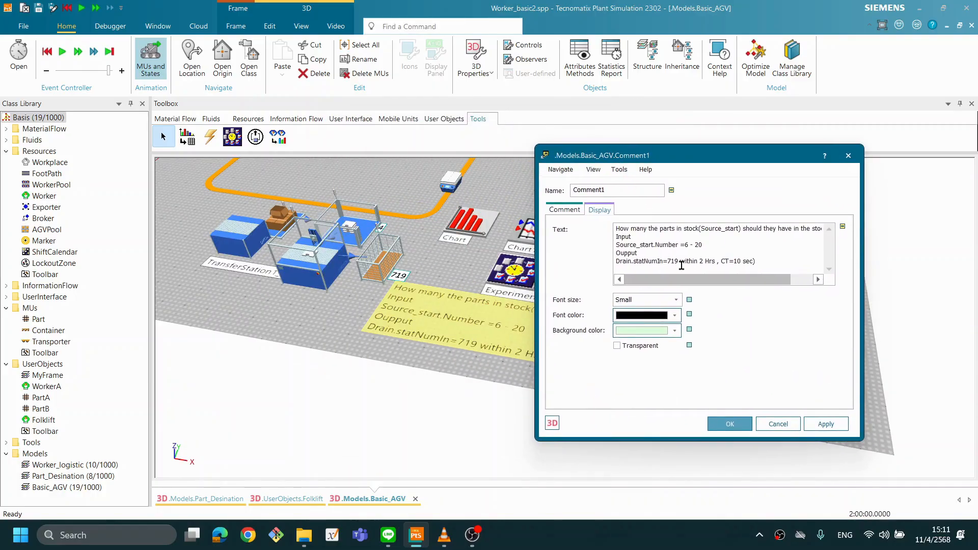
left_click(787, 232)
left_click_drag(482, 176, 388, 322)
left_click_drag(426, 282, 461, 263)
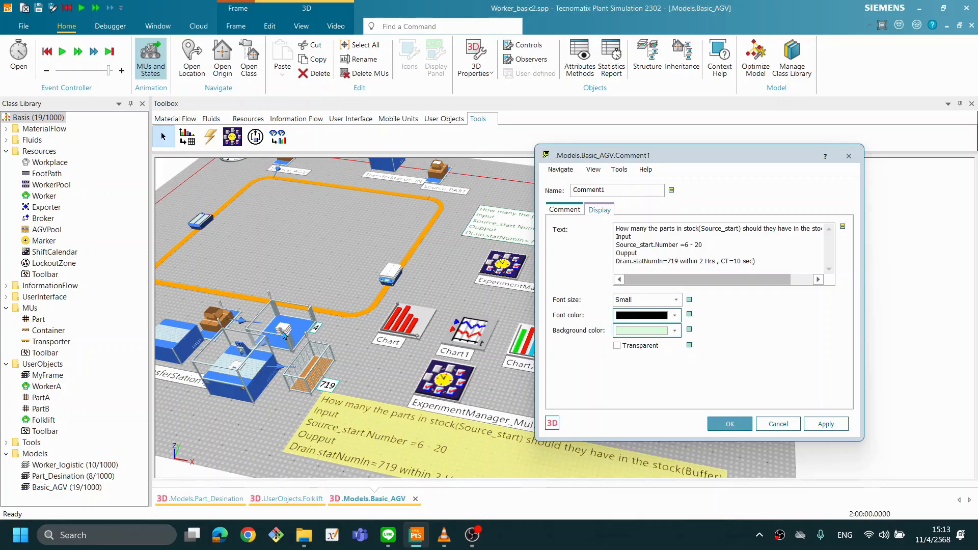
mouse_move(284, 335)
left_click(778, 424)
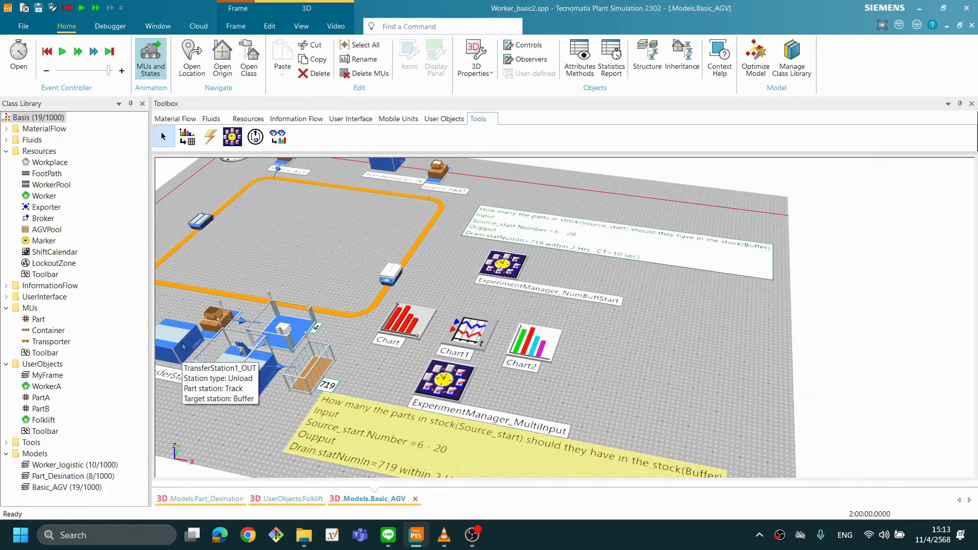
Review the load bay type and the X-, Y- and Z-dimensions of the Transporter class, and close its dialog.
scroll(264, 348, "up", 2)
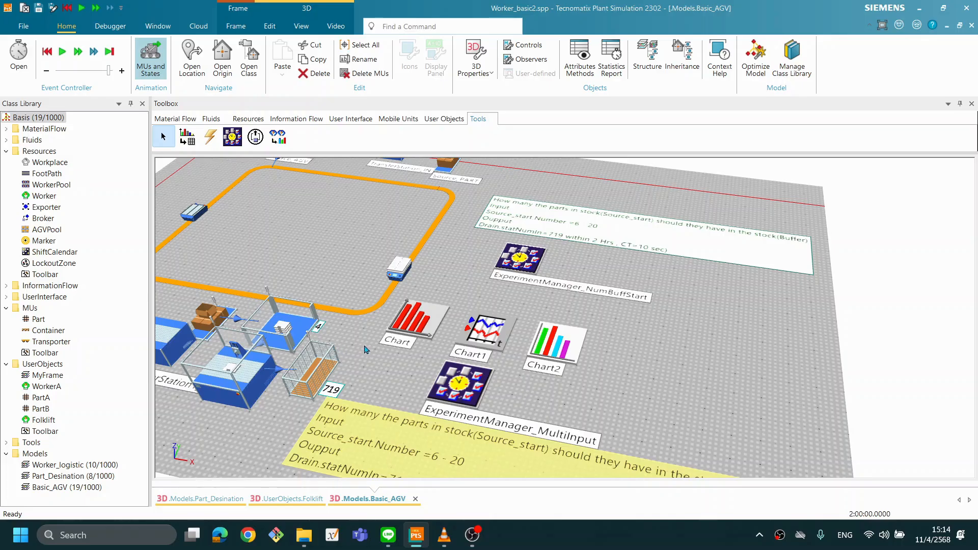
scroll(377, 350, "down", 1)
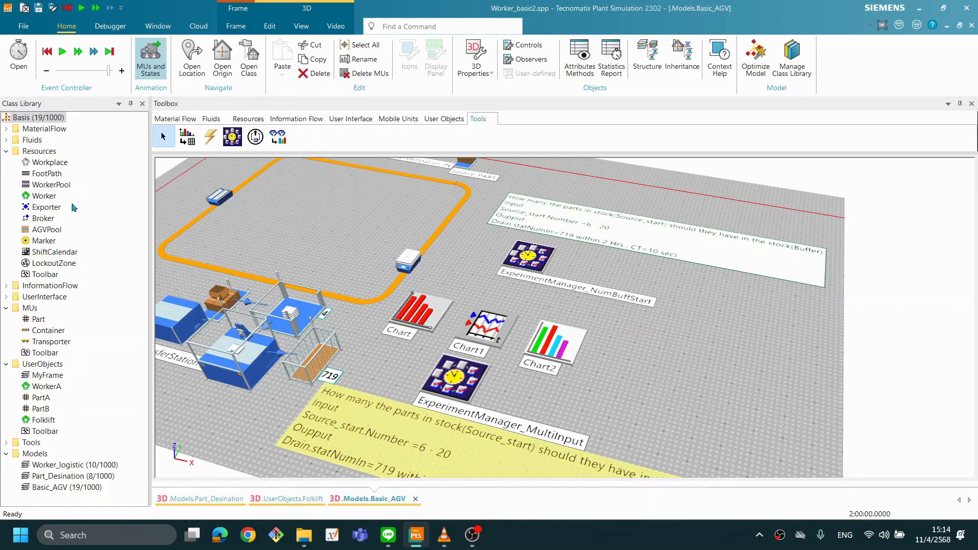
left_click(71, 342)
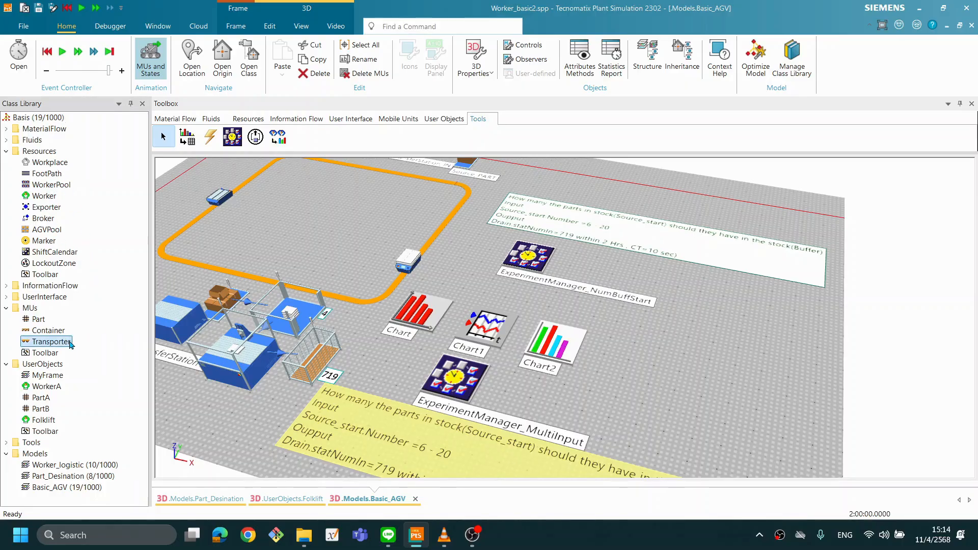
double_click(51, 341)
left_click(415, 215)
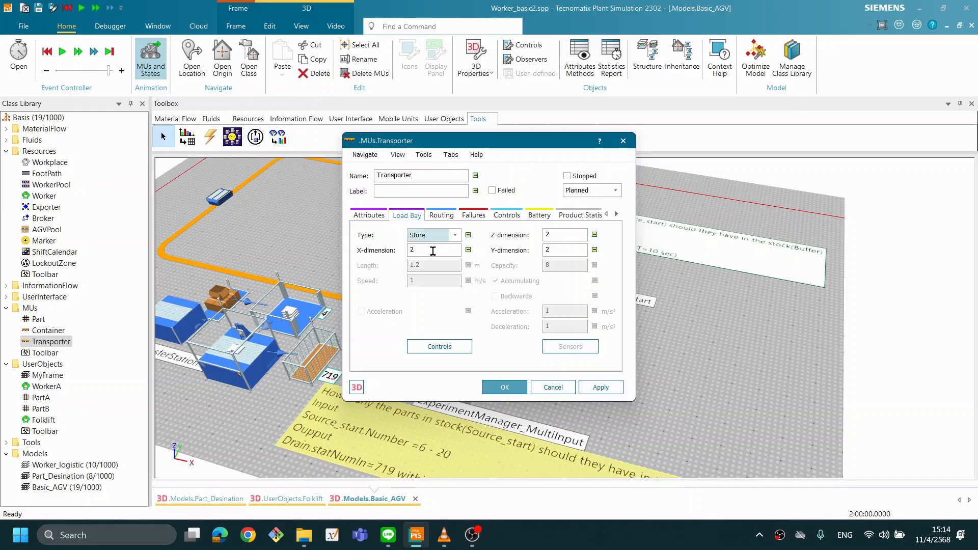
left_click(563, 233)
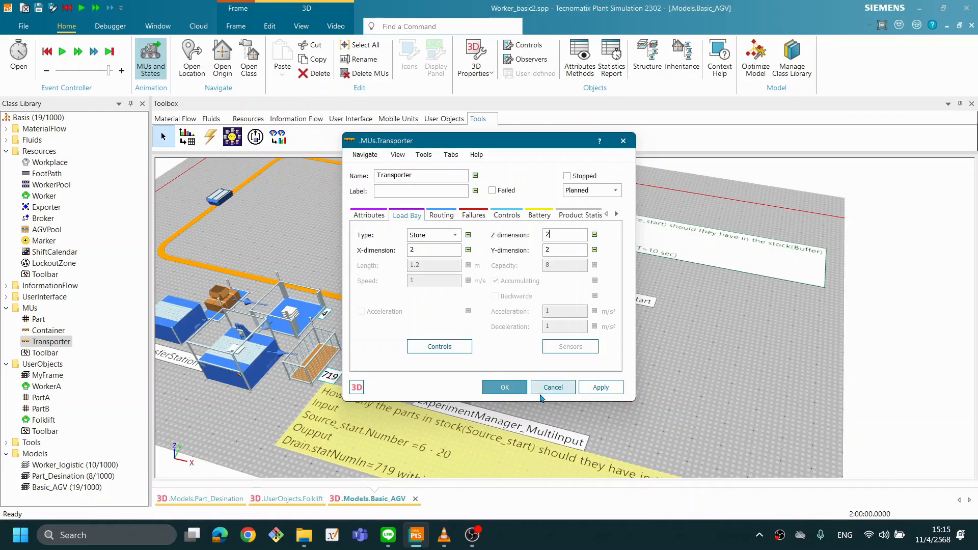
left_click(506, 389)
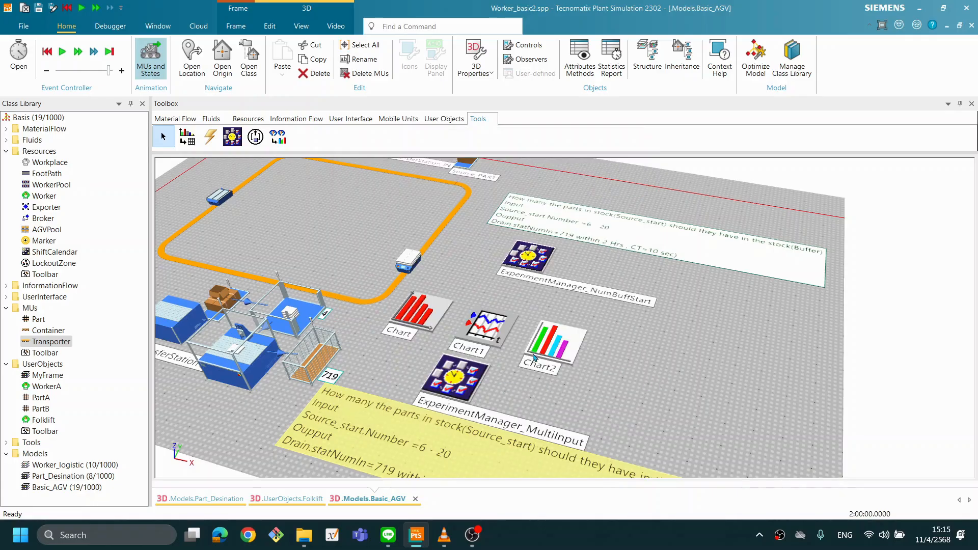
Replace the question line in the display text of the comment below ExperimentManager_MultiInput with "Transporter Optimization".
left_click_drag(536, 357, 532, 351)
left_click_drag(581, 386, 611, 402)
left_click_drag(549, 400, 532, 358)
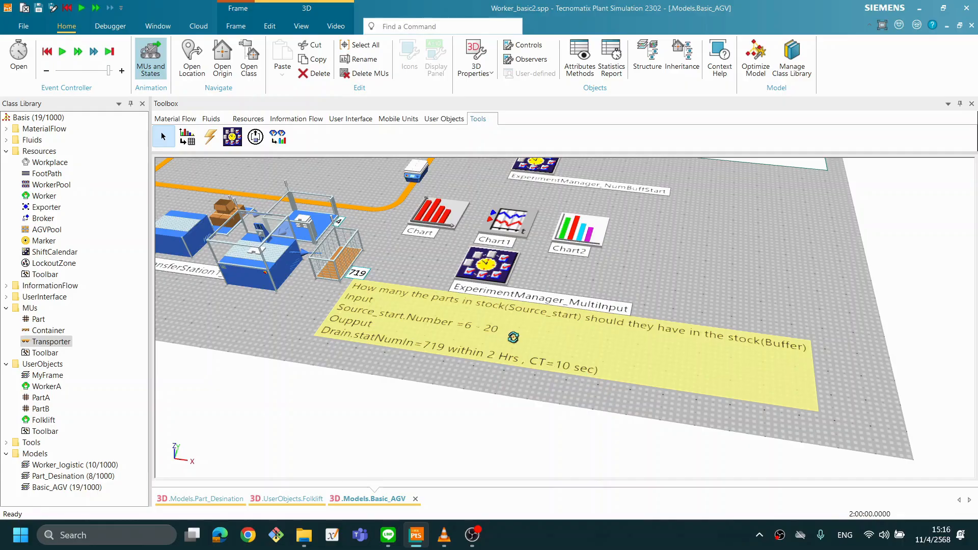
left_click_drag(514, 340, 511, 339)
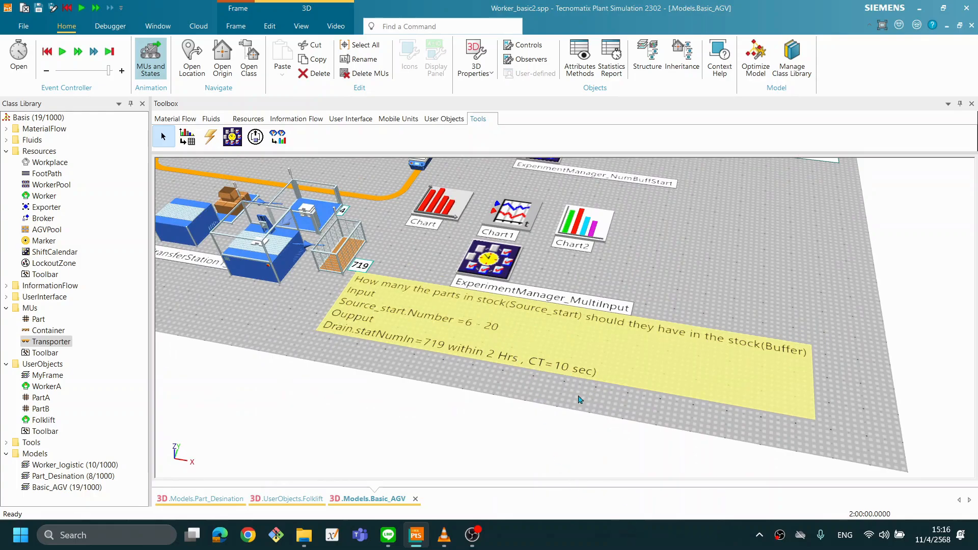
double_click(554, 373)
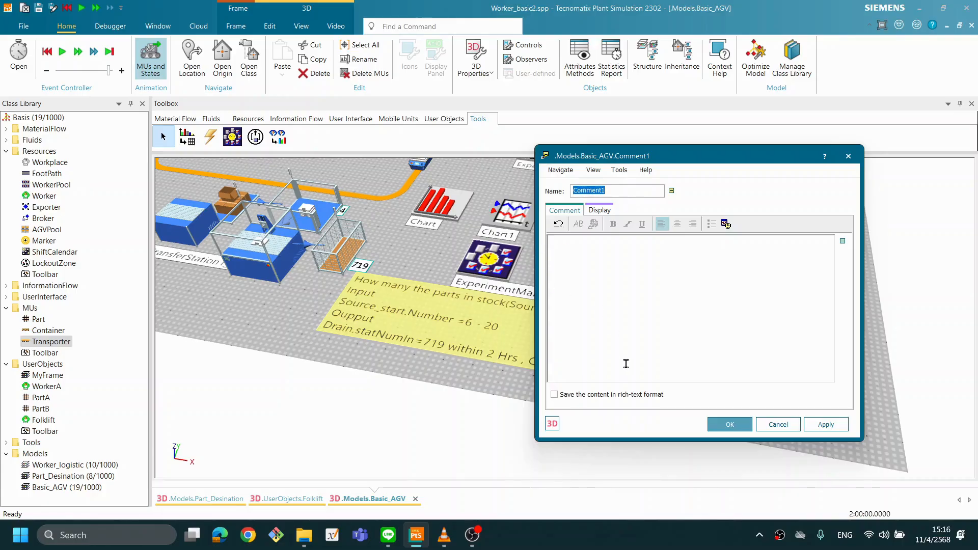
left_click(604, 212)
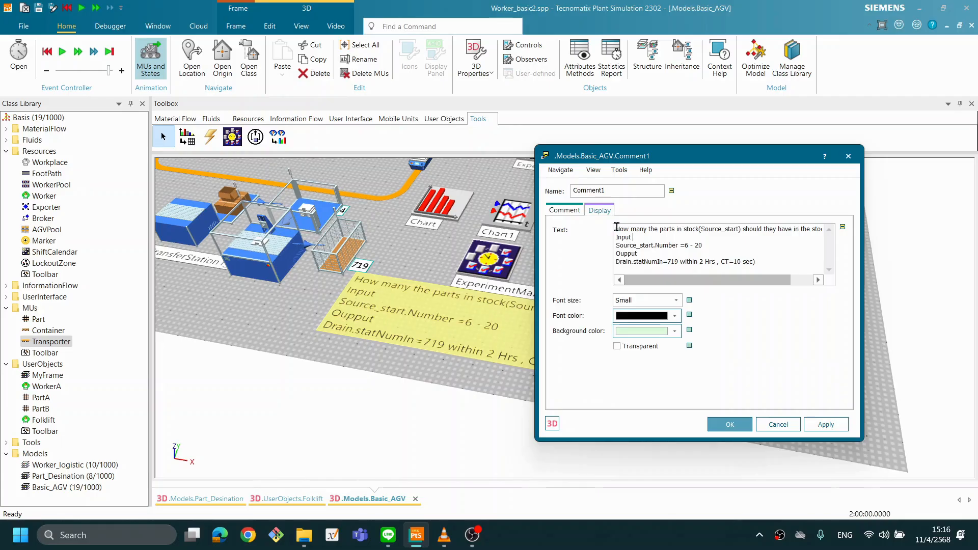
left_click_drag(616, 227, 821, 230)
key("BackSpace")
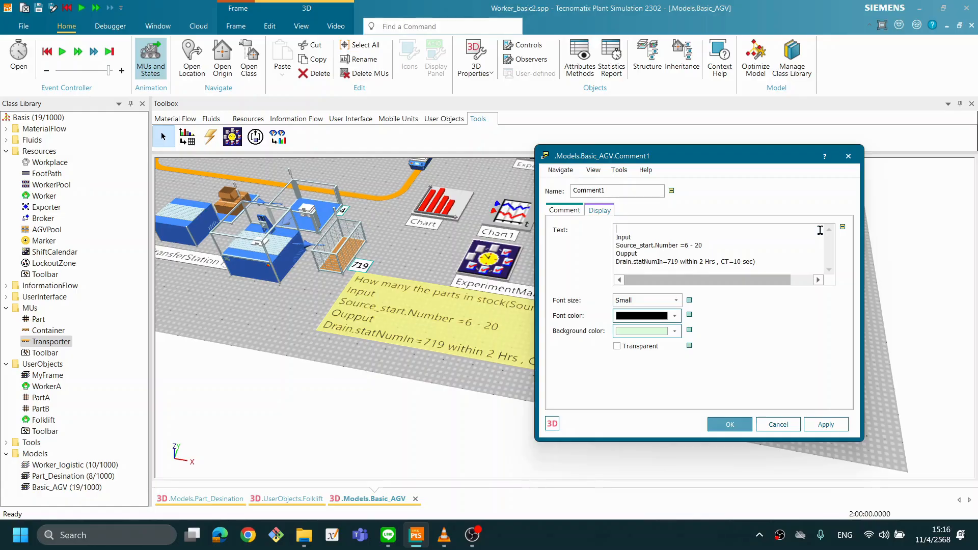
left_click(685, 546)
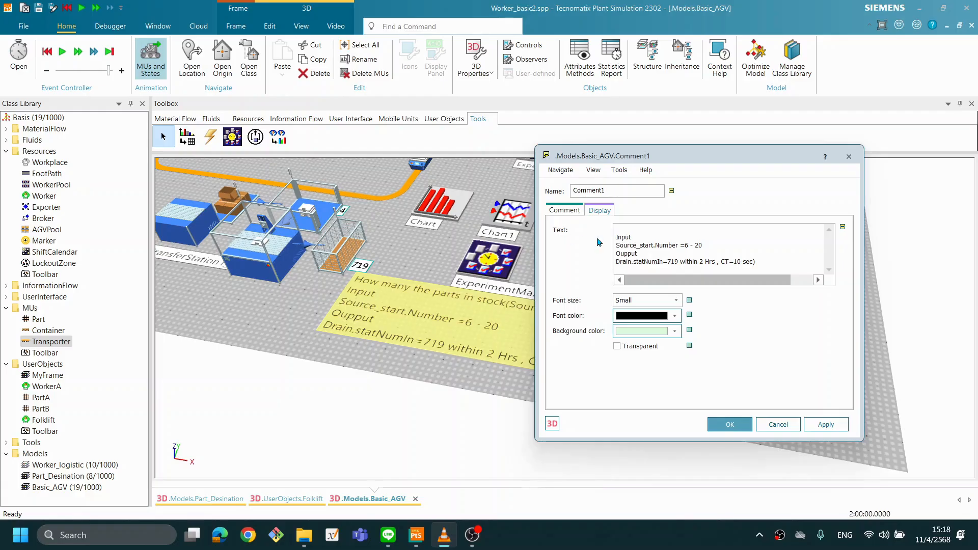
left_click(643, 233)
left_click(654, 226)
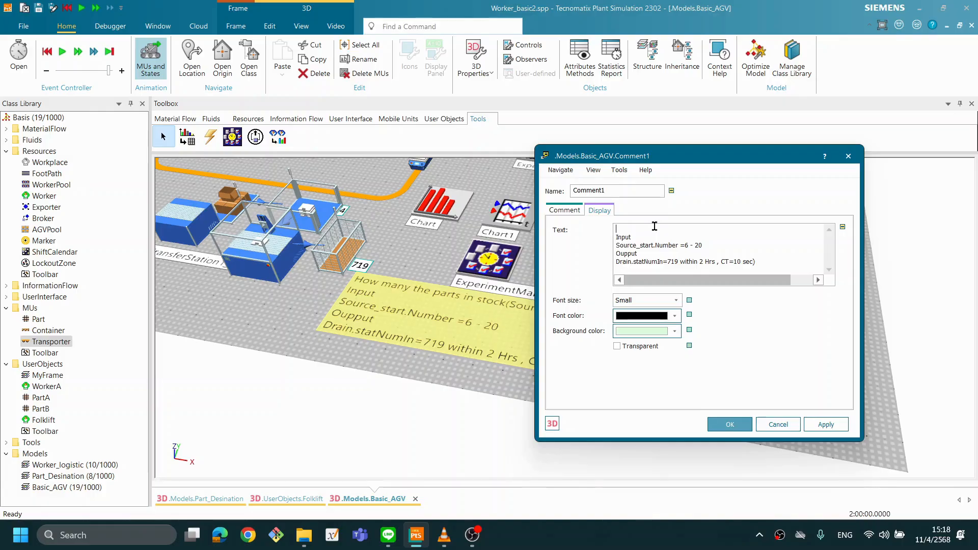
type("Transporter Optimization")
Change the comment's input variable line to "Source_AGV.Number = 1-3".
left_click(678, 246)
key("BackSpace")
key("BackSpace")
key("BackSpace")
key("BackSpace")
key("BackSpace")
key("BackSpace")
key("BackSpace")
key("BackSpace")
key("BackSpace")
key("BackSpace")
key("BackSpace")
key("BackSpace")
key("BackSpace")
key("BackSpace")
key("BackSpace")
key("BackSpace")
key("BackSpace")
key("BackSpace")
key("BackSpace")
type("Sour")
type("ce")
type("_")
type("A")
type("GV")
type("_")
key("BackSpace")
type(".Number")
left_click(719, 245)
key("BackSpace")
key("BackSpace")
key("BackSpace")
key("BackSpace")
type("1-3")
left_click(704, 254)
Add the input line "Transporter.speed = 0.4m.s -1 m/s" below the Source_AGV.Number line and save the comment.
left_click(717, 246)
key("Return")
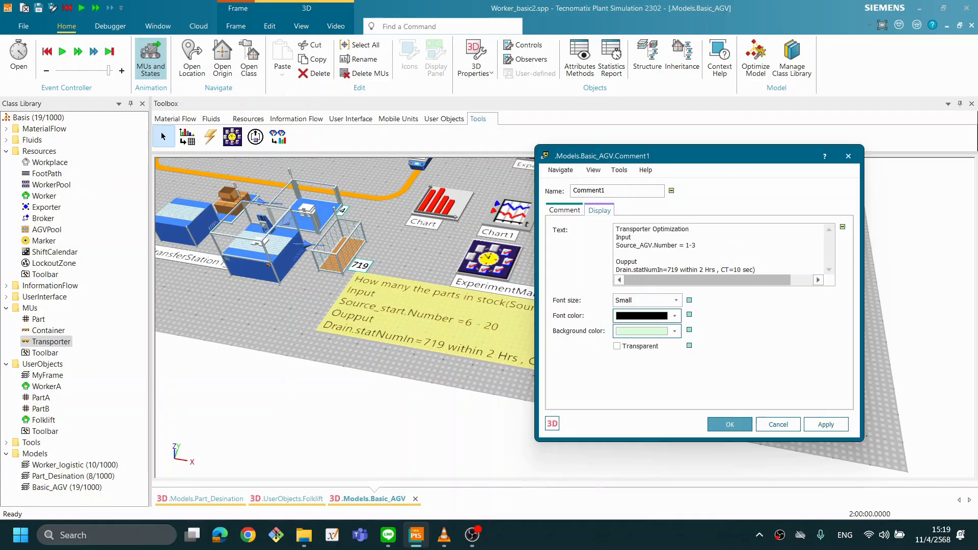
type("Ta")
key("BackSpace")
type("ransporter")
type(" speed")
key("BackSpace")
key("BackSpace")
key("BackSpace")
key("BackSpace")
type(".speed =")
type("0.4m.s -1 m/s")
left_click(826, 425)
left_click(730, 424)
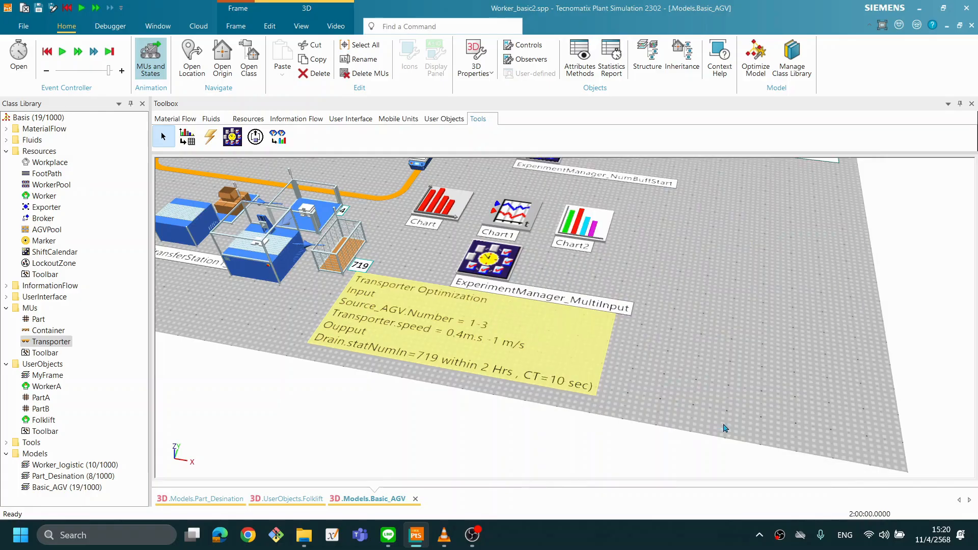
Check the speed attribute of the Transporter class and close its dialog without changes.
scroll(445, 240, "up", 1)
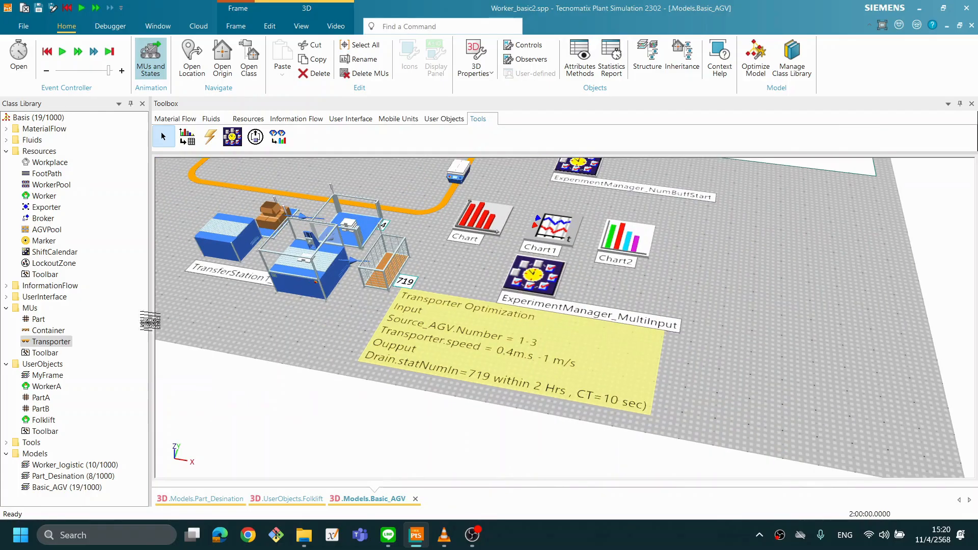
double_click(61, 341)
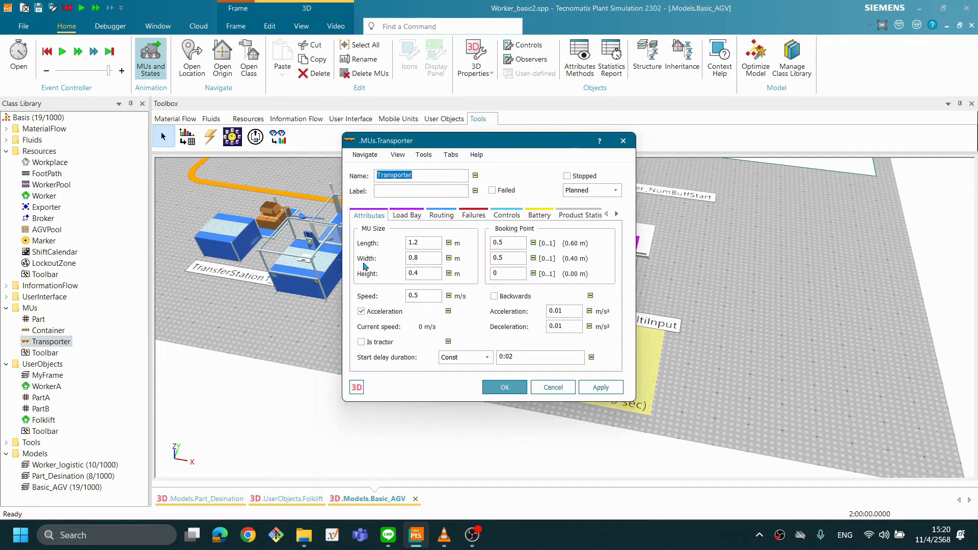
left_click(428, 295)
mouse_move(422, 292)
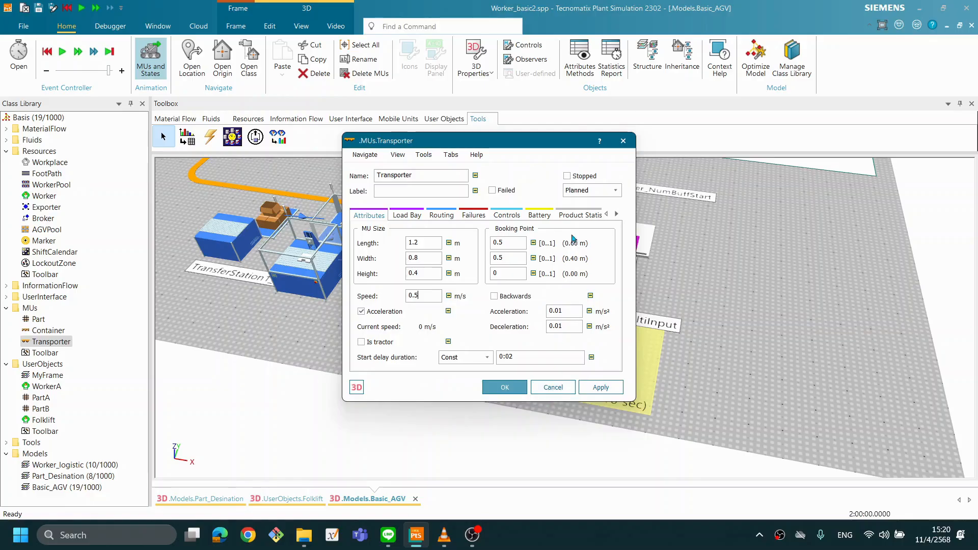
left_click(546, 389)
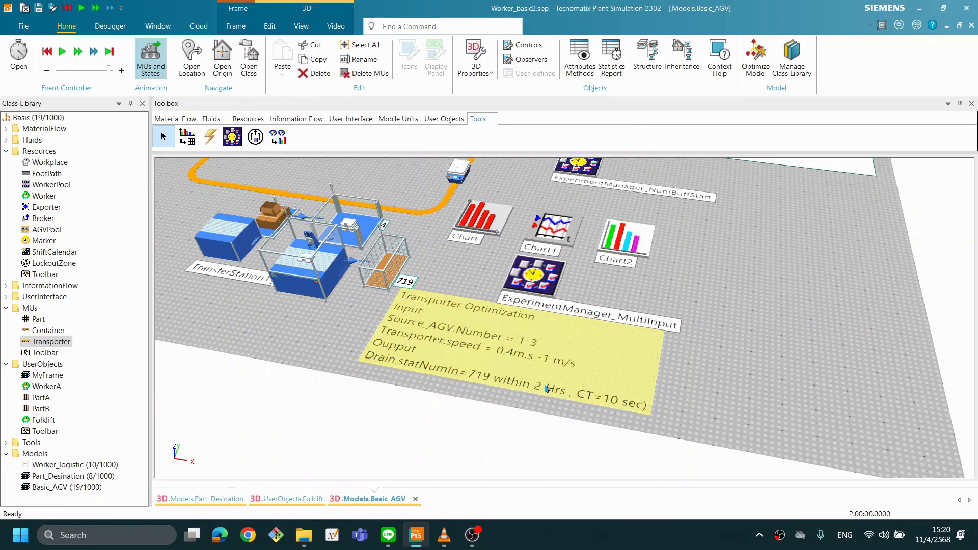
Add the input line "Transporter.XDim=" below the Transporter.speed line in the comment and save it.
double_click(545, 365)
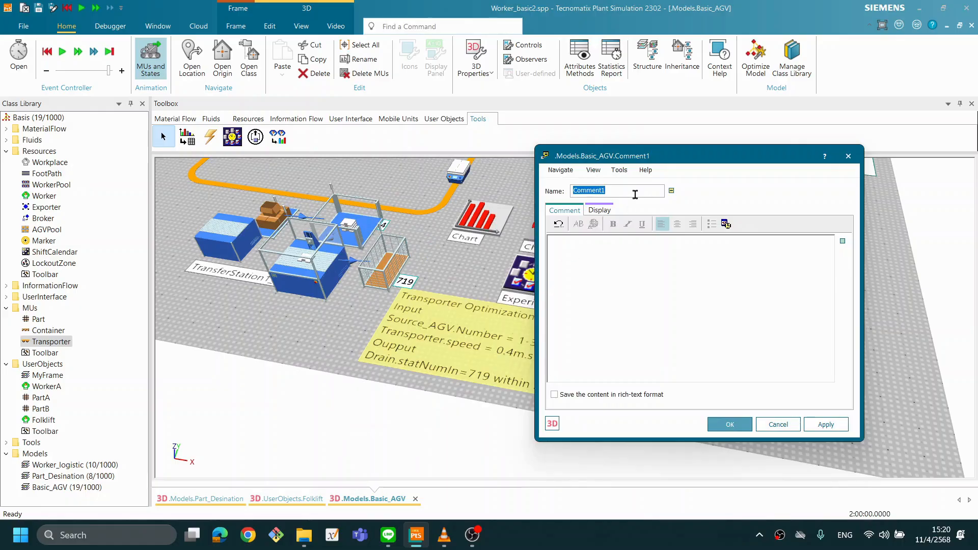
left_click(601, 211)
left_click(720, 254)
key("Return")
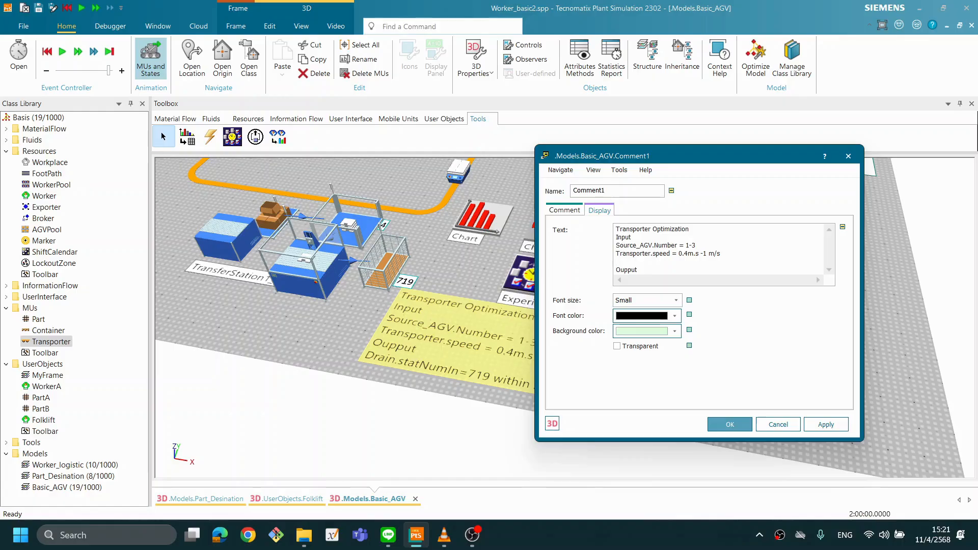
type("Transporter.X")
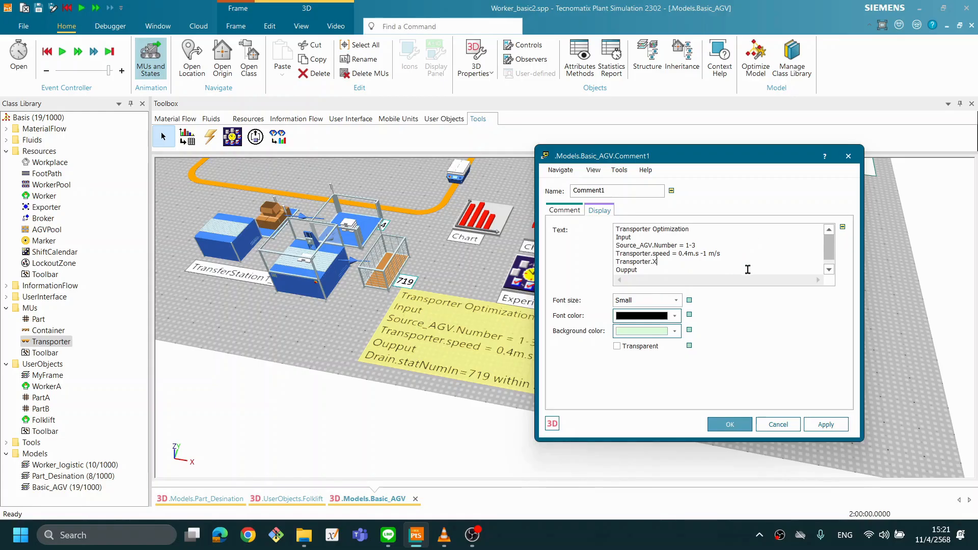
type("Dim")
type("=")
left_click(826, 425)
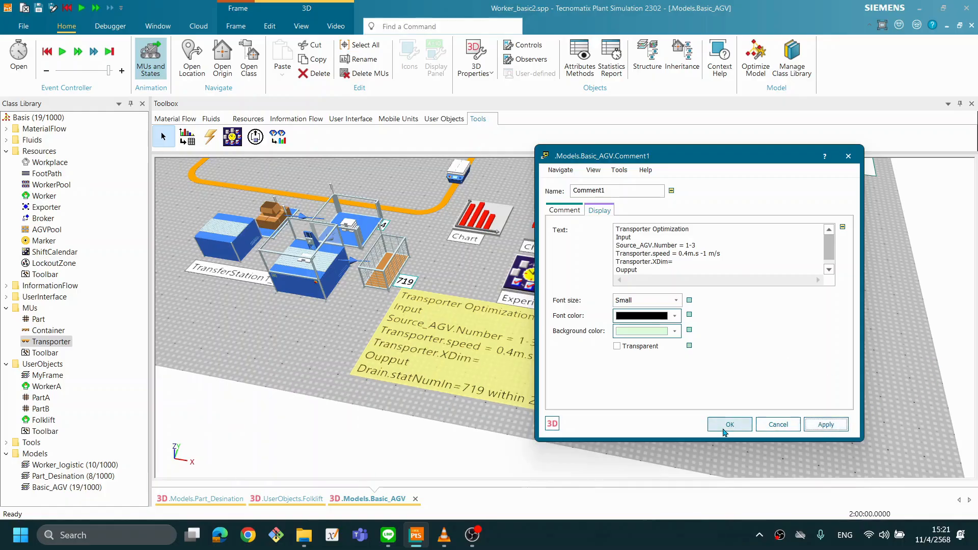
left_click(729, 425)
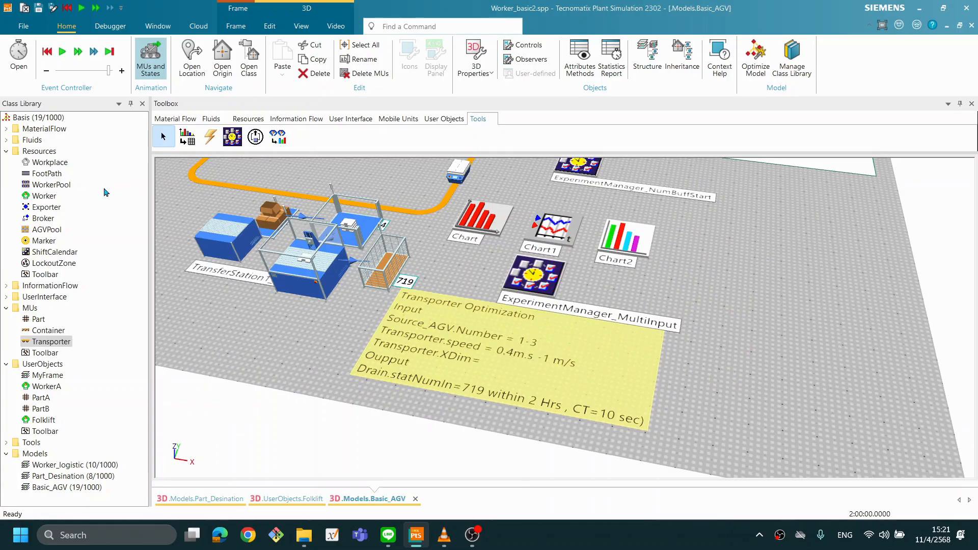
Look up the context help for the X-dimension in the Transporter's load bay settings, and close the dialog without changes.
double_click(60, 342)
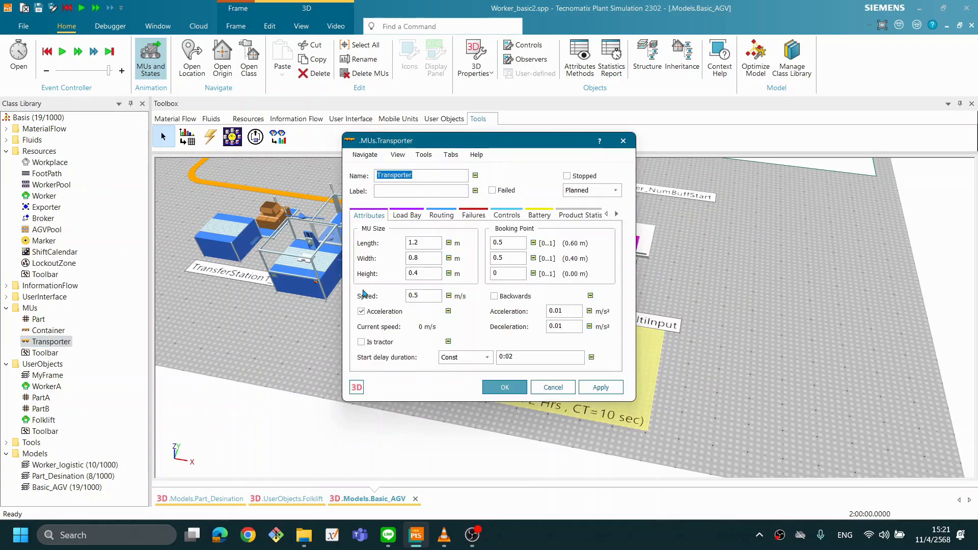
left_click(408, 216)
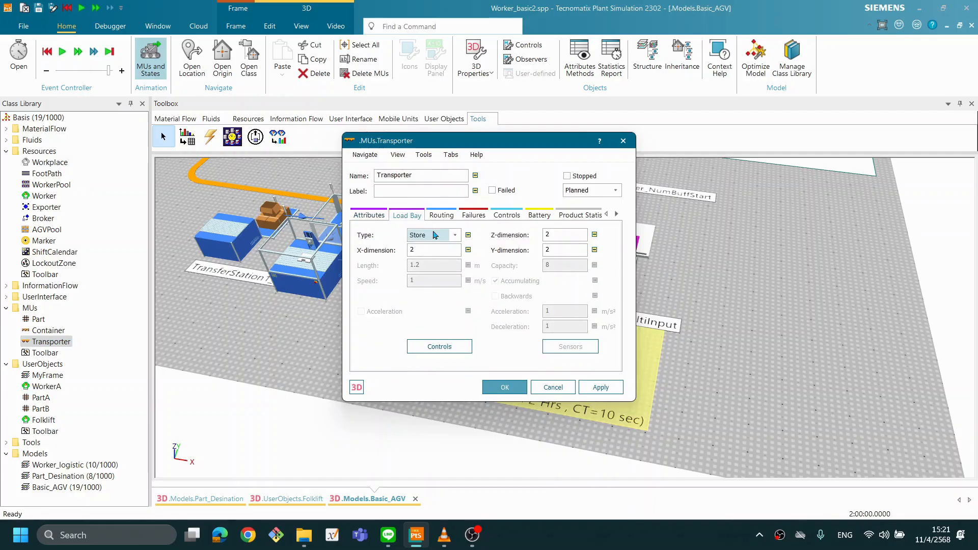
left_click(599, 140)
left_click(432, 250)
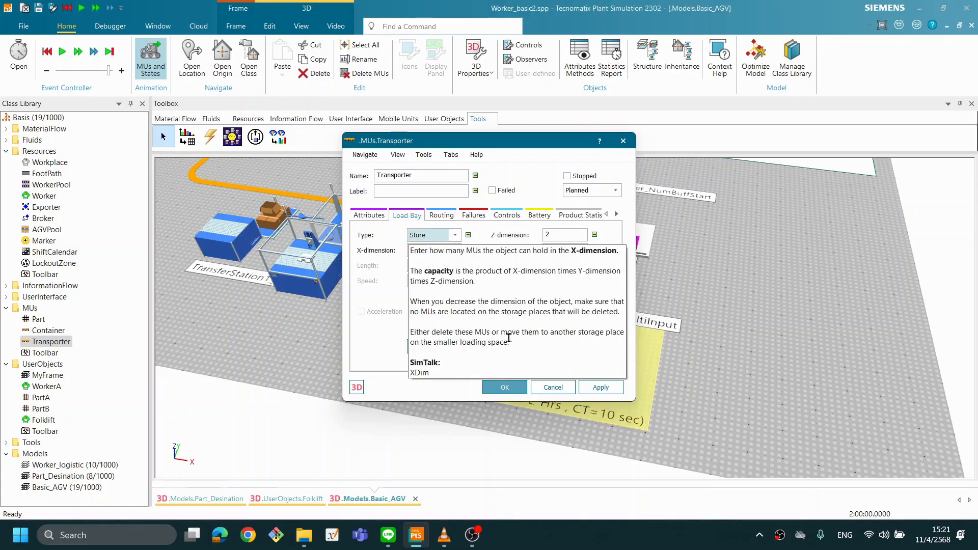
left_click(506, 321)
left_click(556, 389)
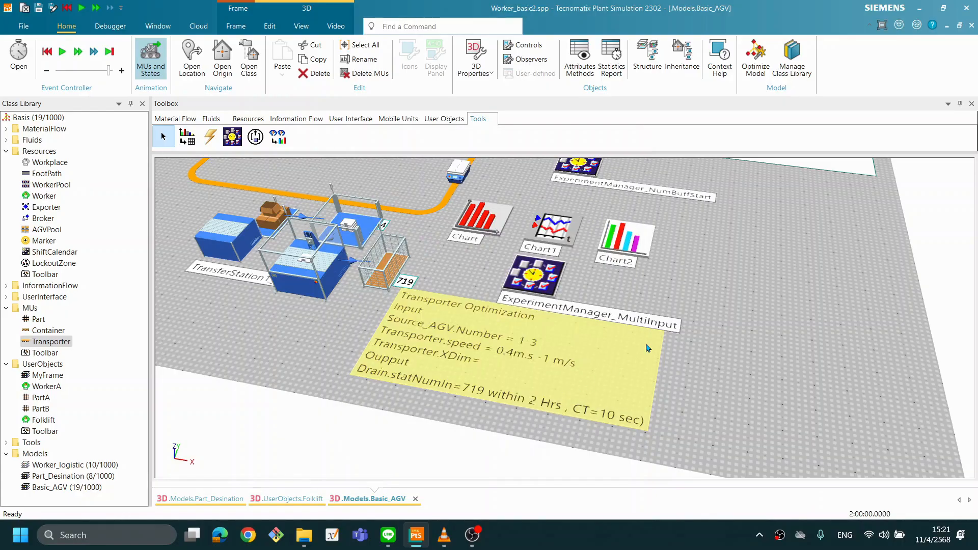
Complete the comment's Transporter.XDim line with the values "1(4), 2(8),3(12)" and save the comment.
double_click(530, 367)
left_click(601, 209)
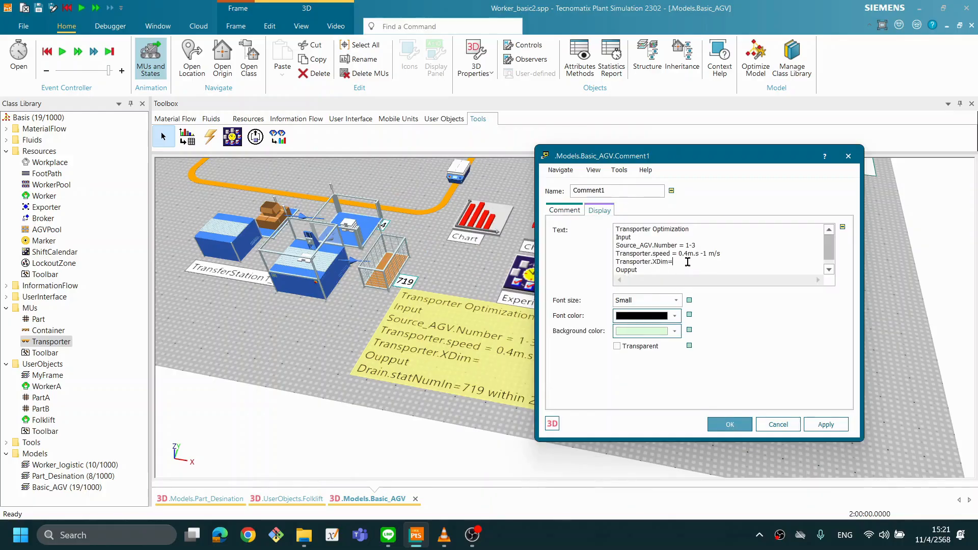
type("2(4), 4")
key("BackSpace")
key("BackSpace")
type("1")
left_click(702, 264)
type("2(8)")
type(",3(12")
left_click(643, 268)
scroll(687, 270, "down", 1)
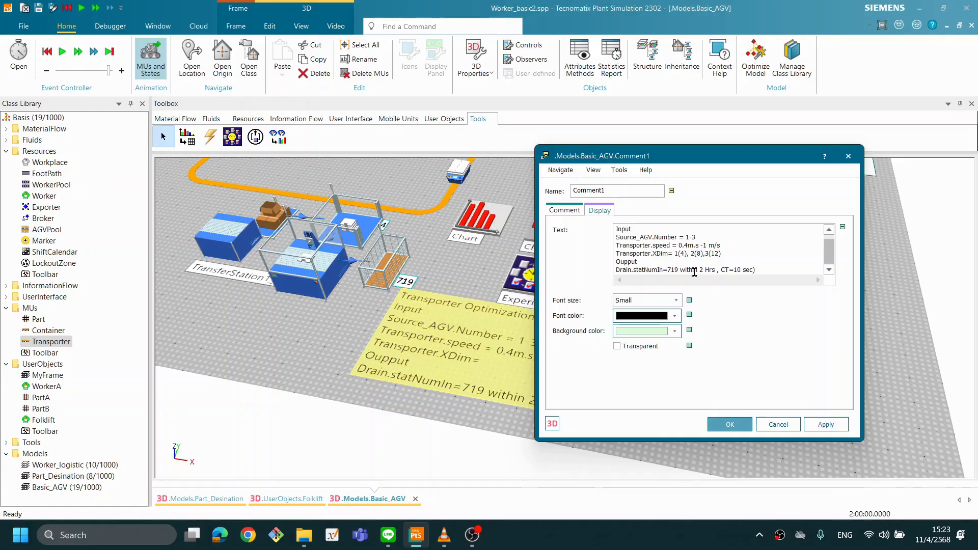
left_click(814, 431)
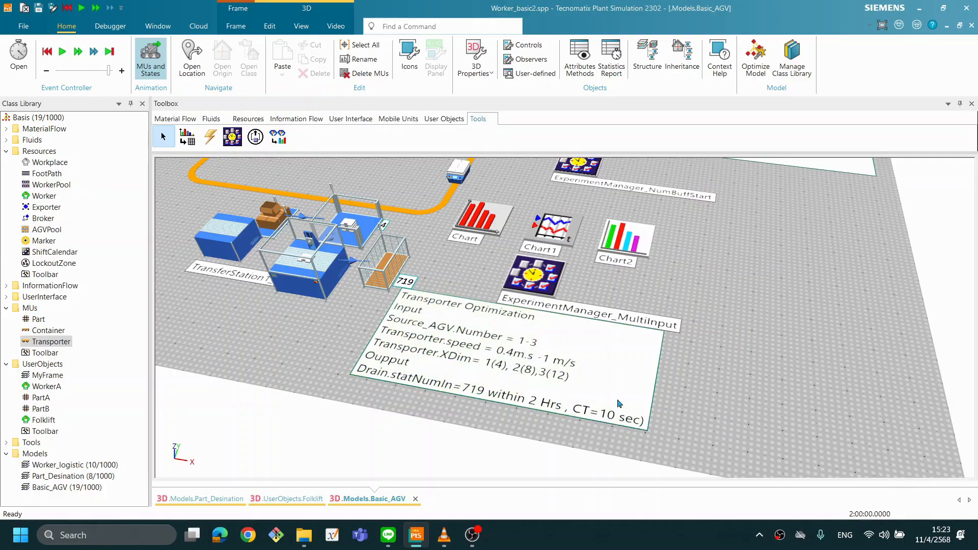
Reposition the Transporter Optimization comment directly beneath the ExperimentManager_MultiInput object and clear of the Drain.
left_click_drag(552, 390, 593, 403)
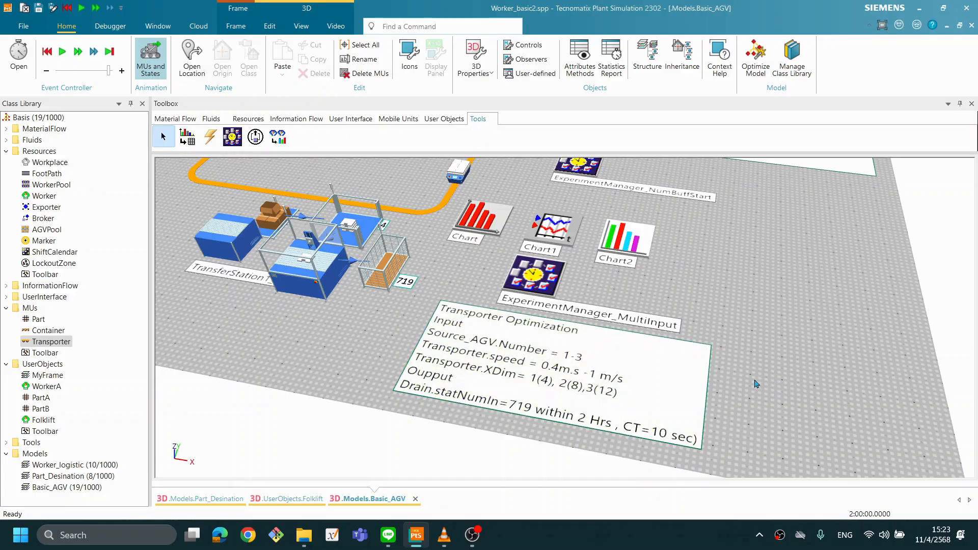
left_click(610, 539)
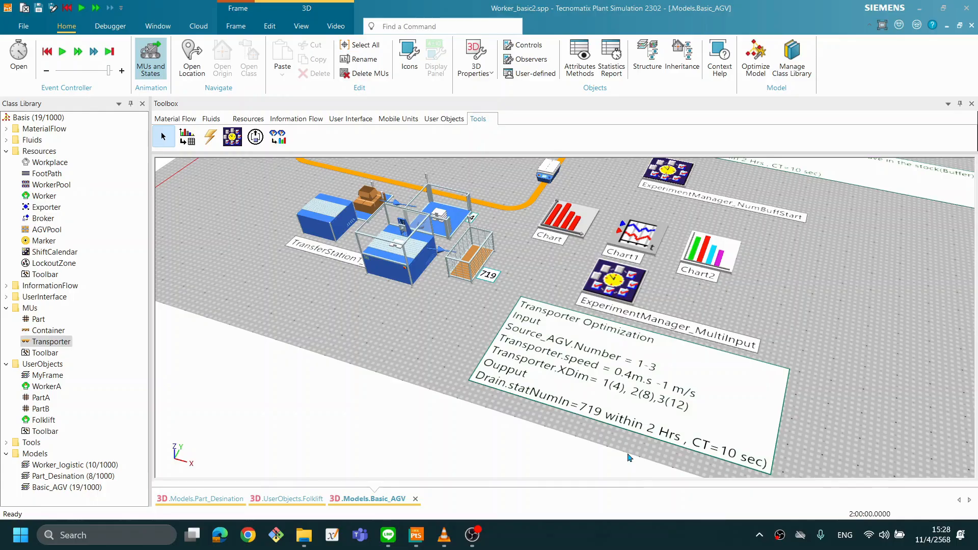
left_click(564, 367)
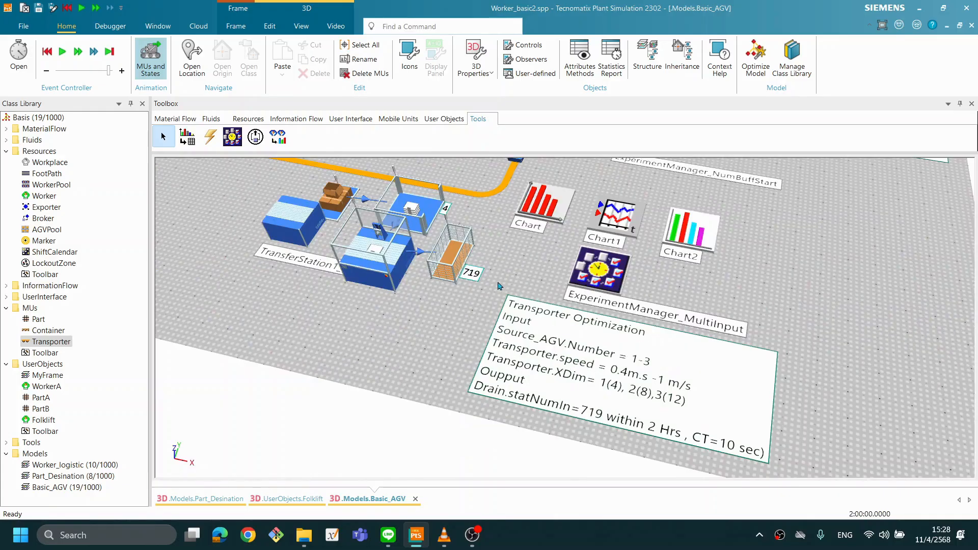
Assign the Drain's StatNumIn statistic to ExperimentManager_MultiInput as its output value.
left_click(455, 262)
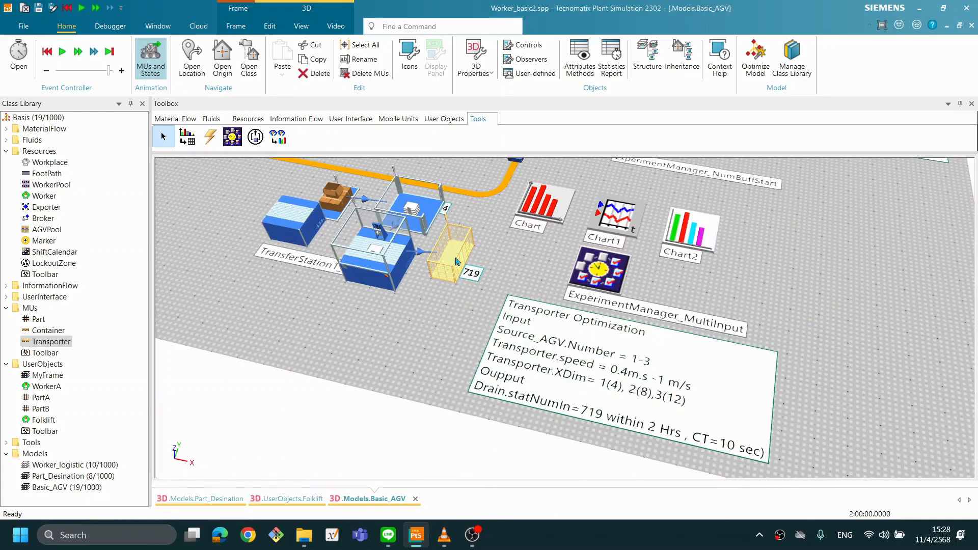
left_click(599, 270)
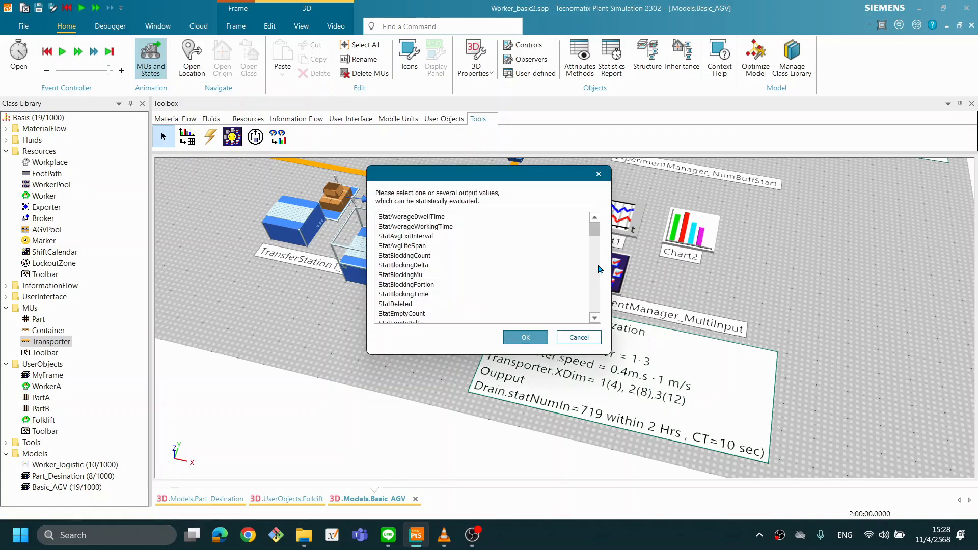
scroll(540, 265, "down", 3)
scroll(540, 266, "down", 10)
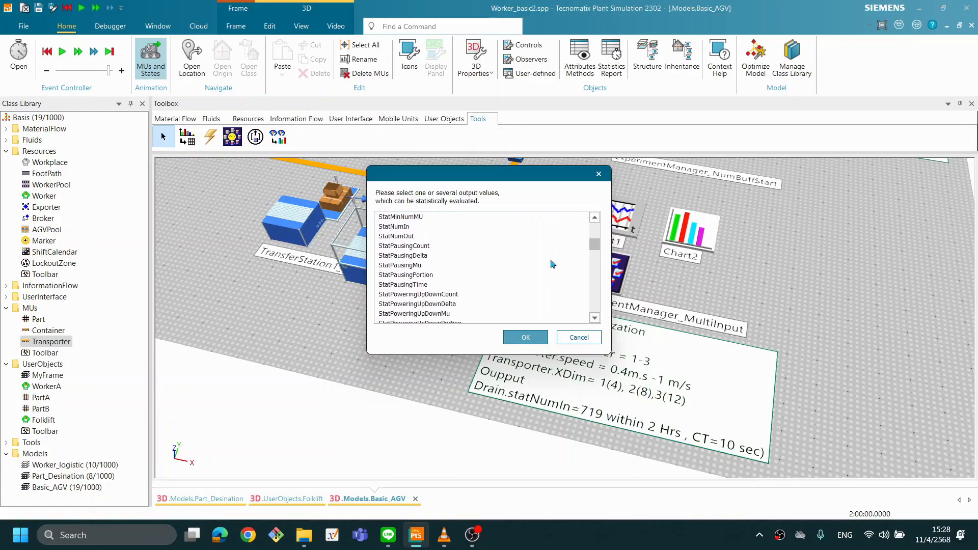
scroll(523, 267, "down", 3)
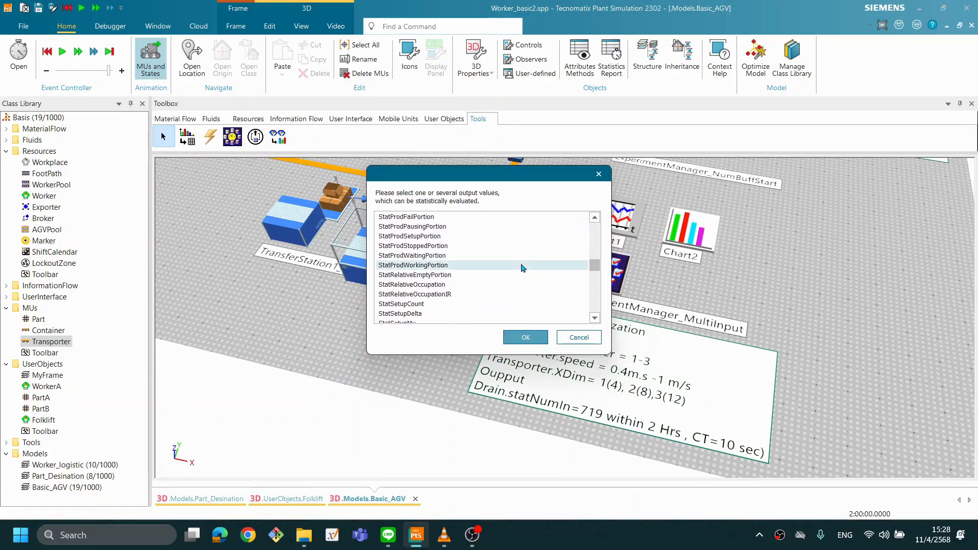
scroll(521, 268, "down", 3)
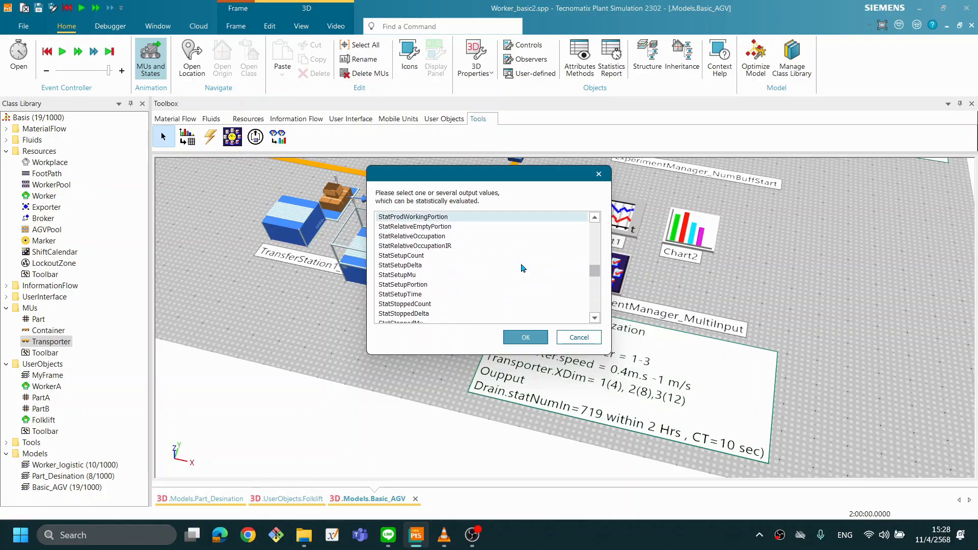
scroll(521, 268, "up", 3)
scroll(522, 268, "up", 6)
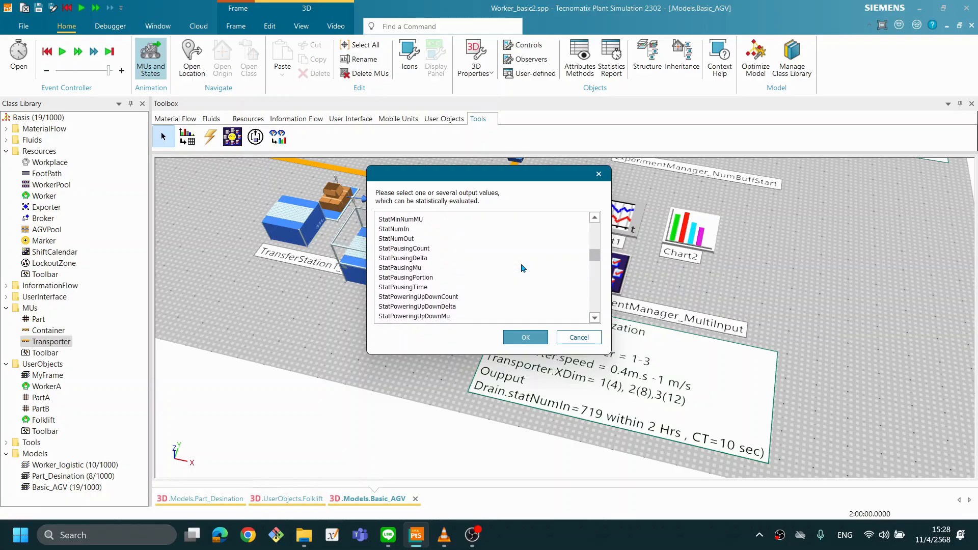
left_click(408, 237)
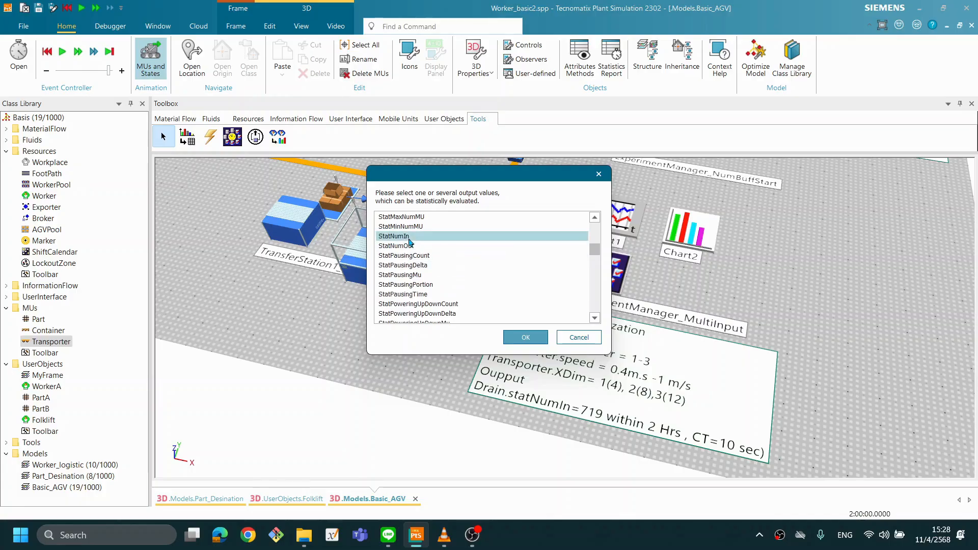
left_click(533, 339)
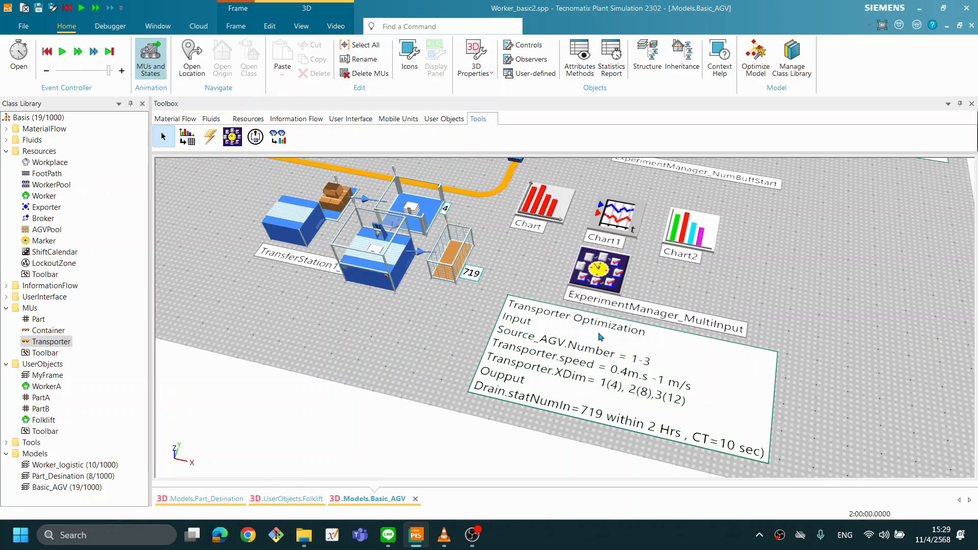
Reset the Basic_AGV simulation.
right_click(776, 273)
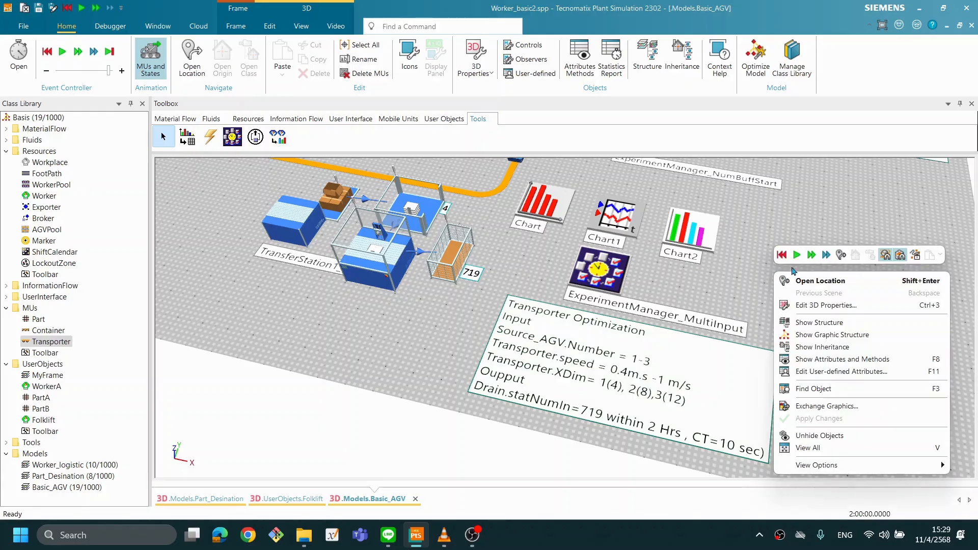
left_click(782, 256)
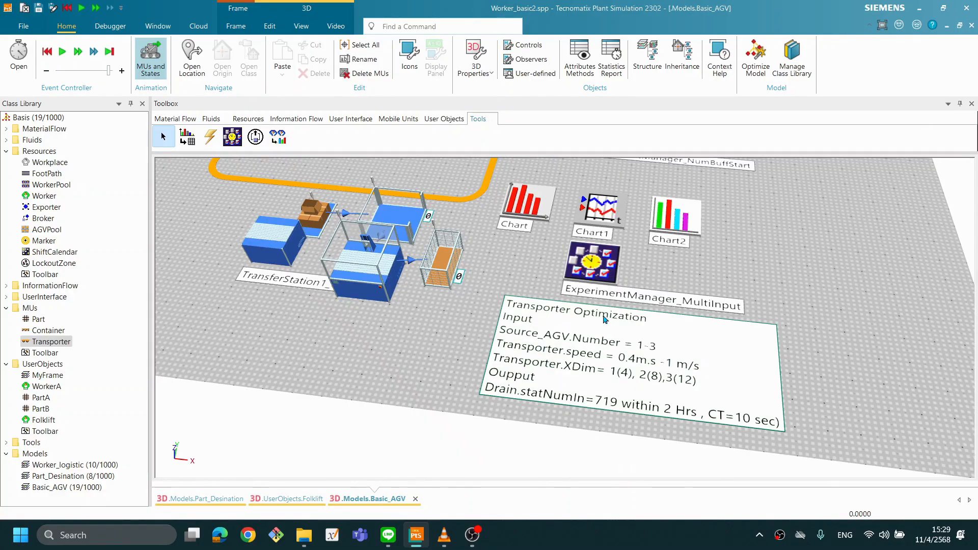
left_click_drag(658, 318, 474, 341)
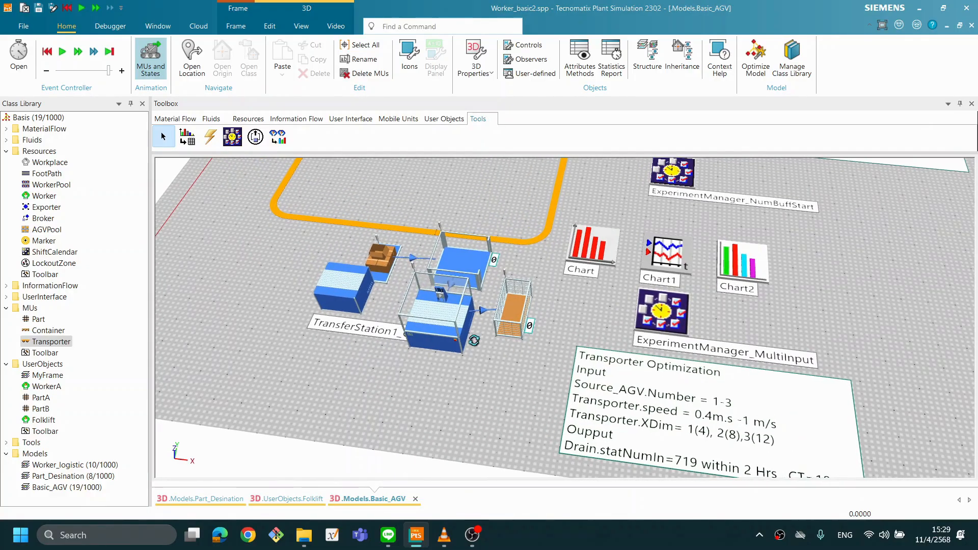
scroll(474, 343, "up", 1)
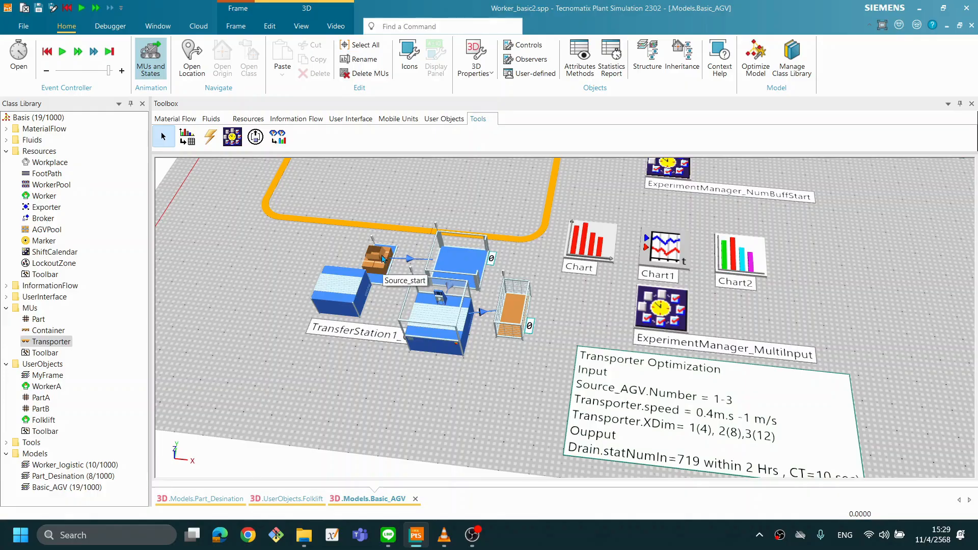
scroll(470, 301, "down", 5)
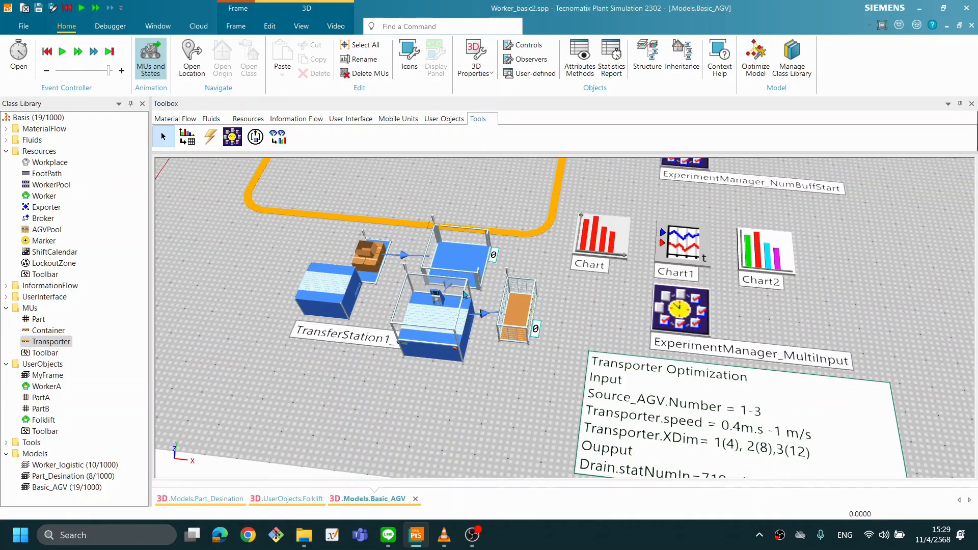
left_click_drag(443, 252, 422, 271)
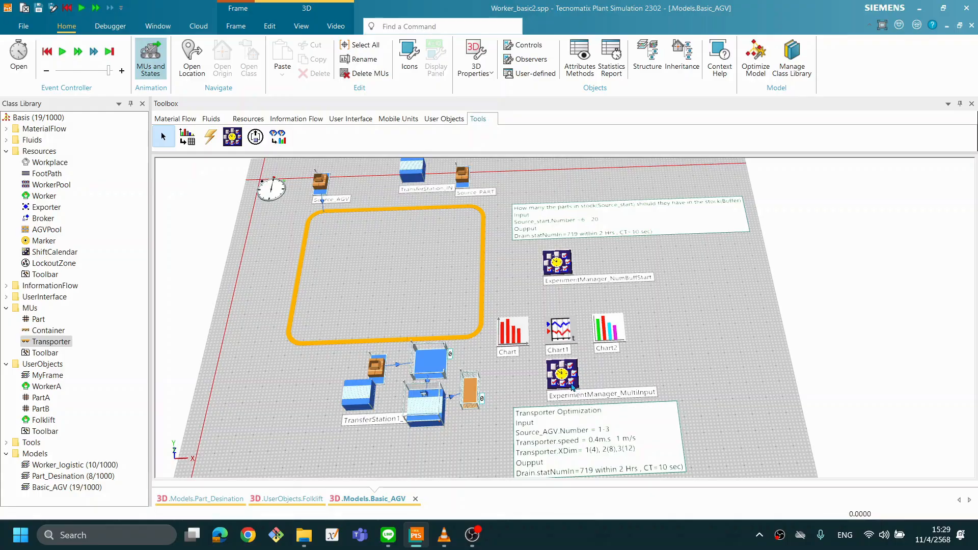
Check the output values defined in ExperimentManager_MultiInput and close its dialogs without changes.
double_click(571, 384)
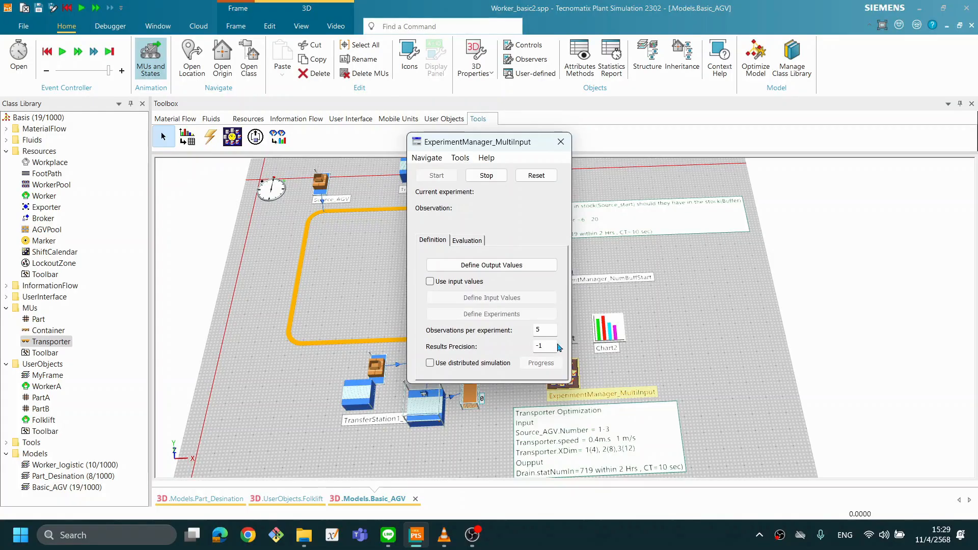
left_click(520, 266)
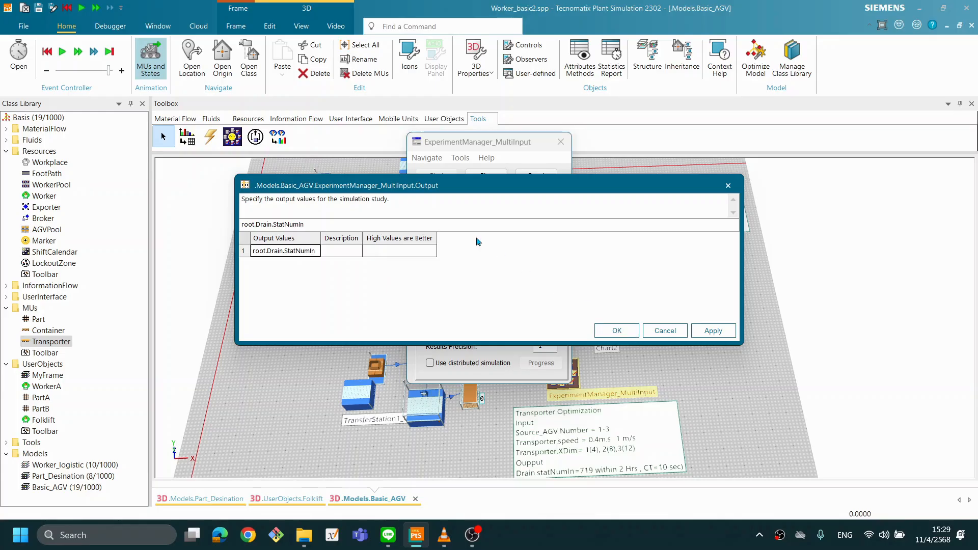
left_click(617, 331)
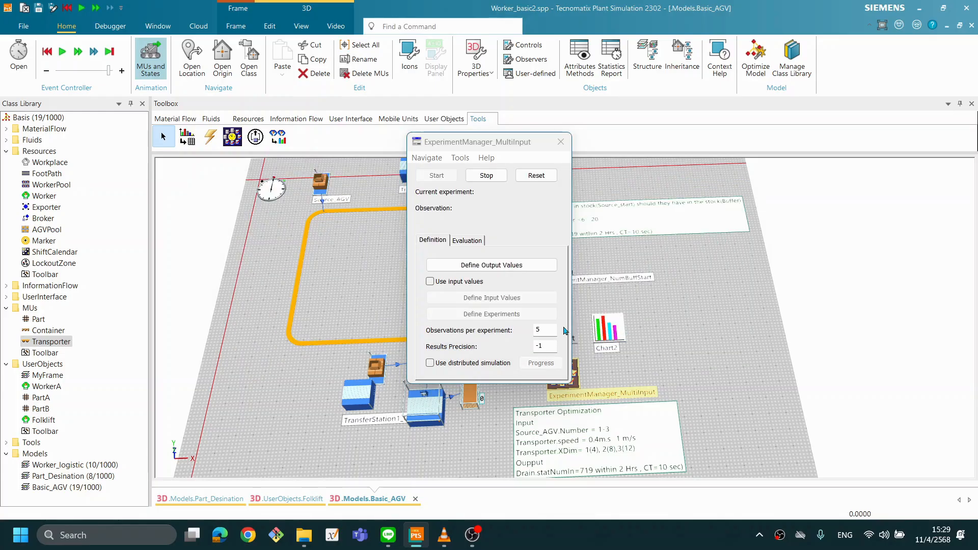
left_click(561, 141)
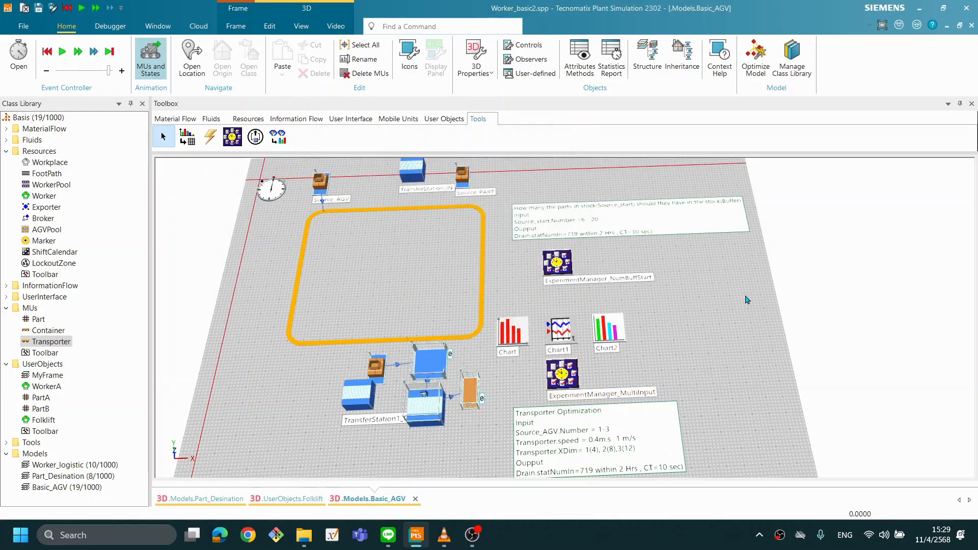
Assign the Number attribute of Source_AGV to ExperimentManager_MultiInput as an input value.
left_click(318, 184)
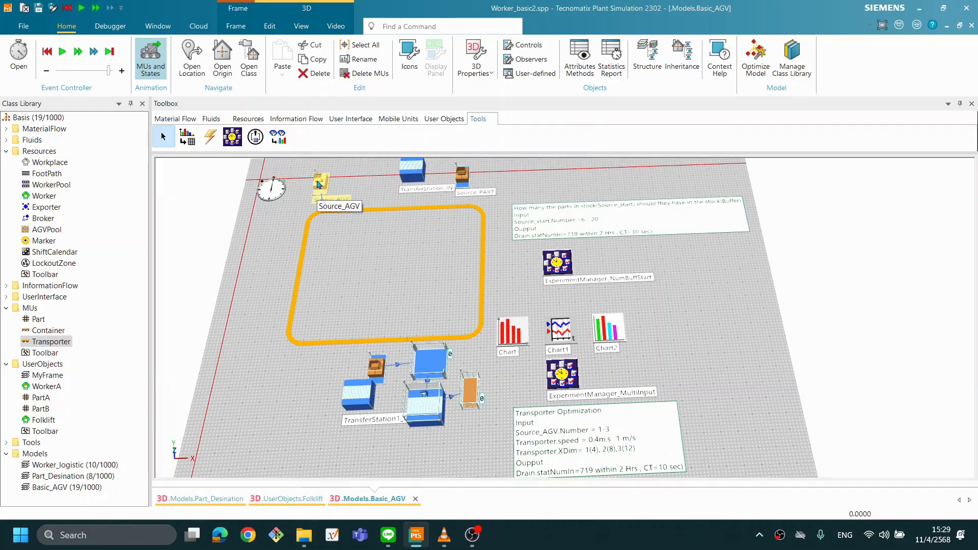
left_click(576, 378, "shift")
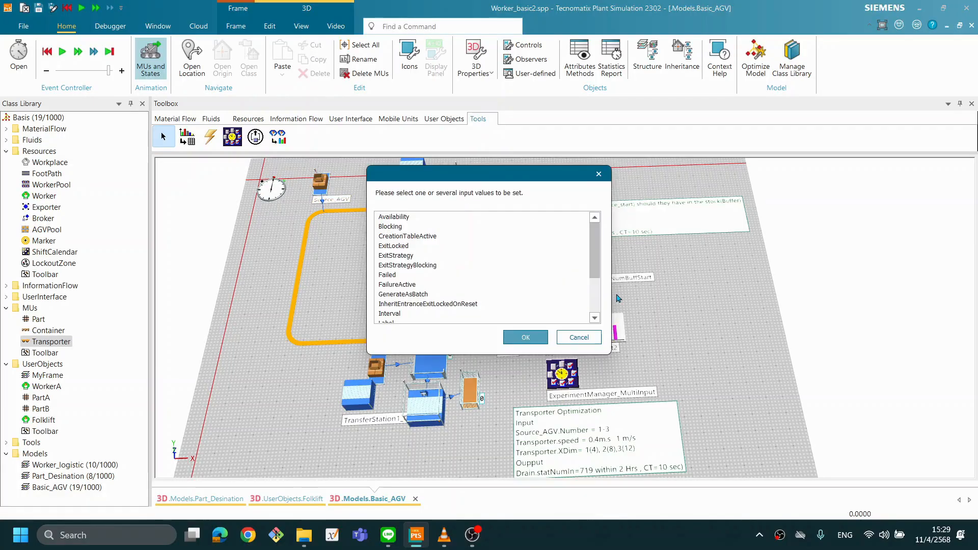
mouse_move(598, 262)
left_mouse_down()
mouse_move(599, 298)
mouse_move(598, 266)
left_mouse_up()
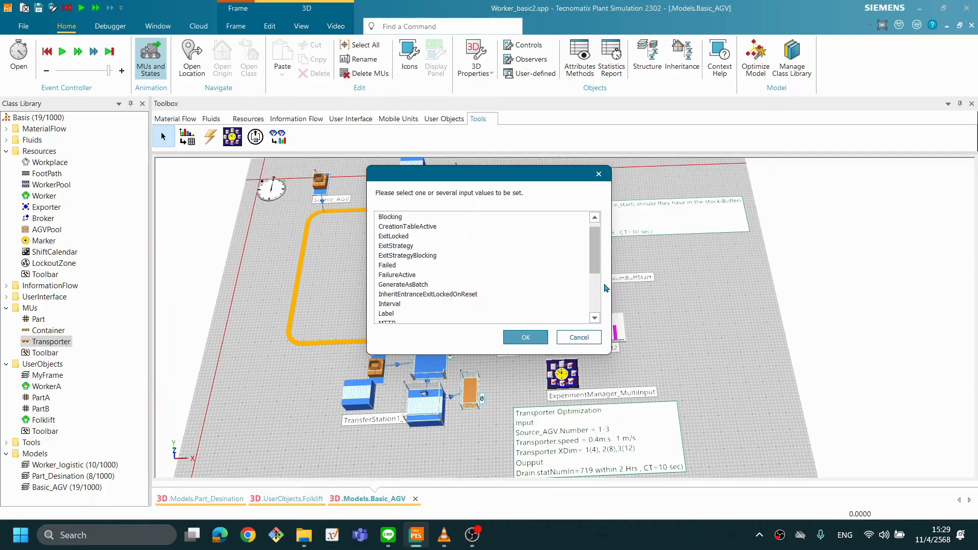
left_click_drag(595, 268, 593, 284)
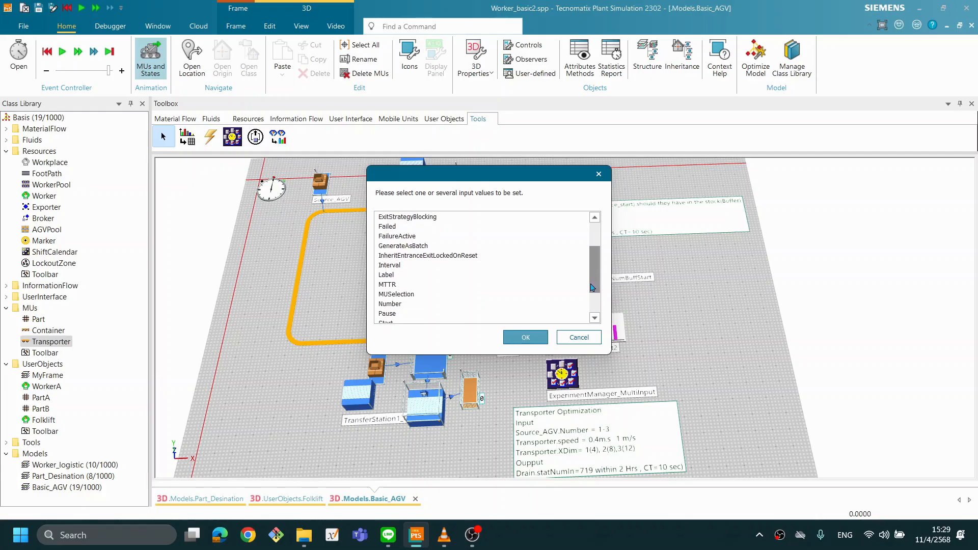
left_click(389, 304)
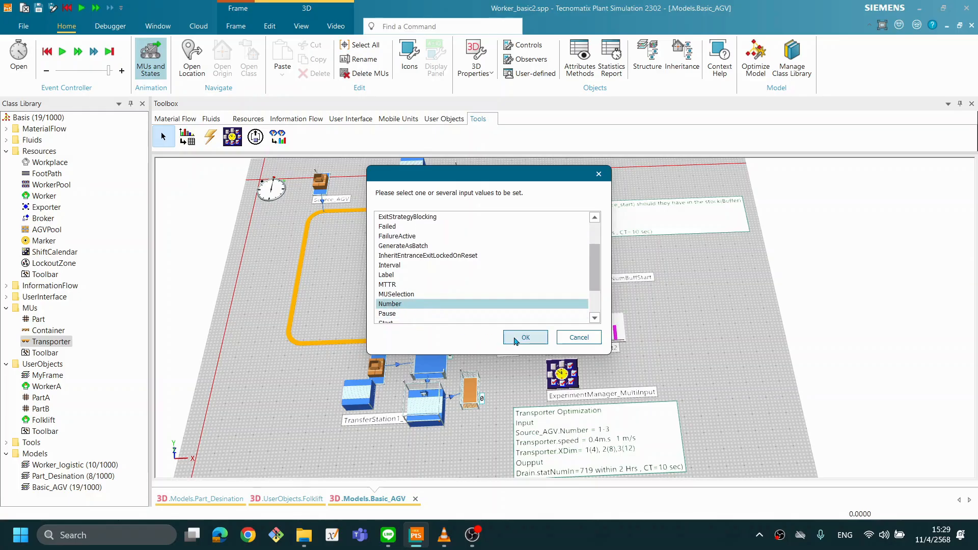
left_click(525, 337)
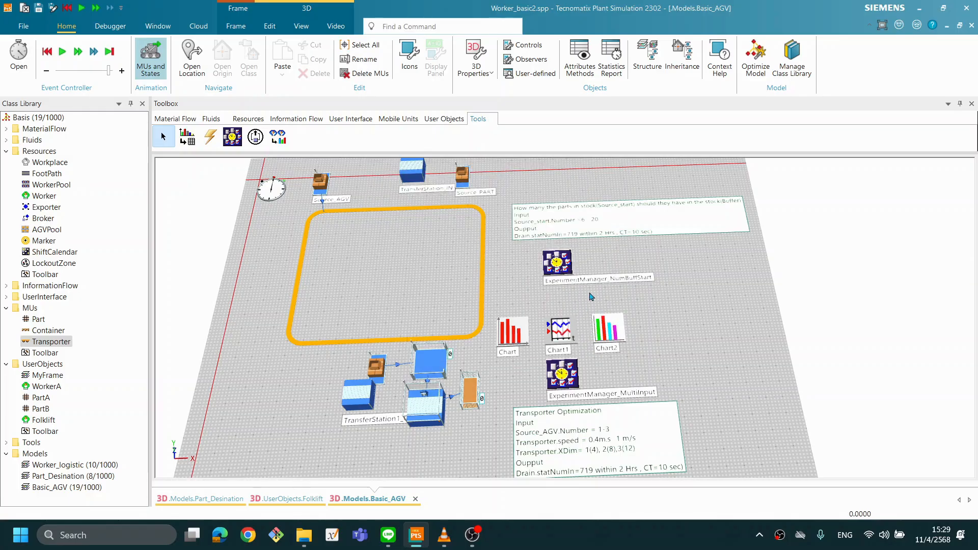
Check the input values defined in ExperimentManager_NumBuffStart and close its dialogs without changes.
double_click(562, 261)
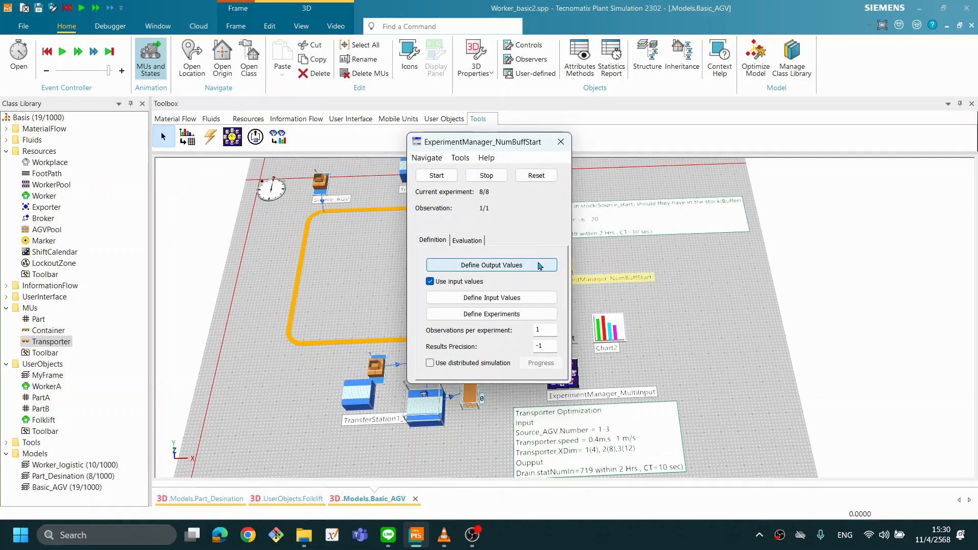
left_click(509, 300)
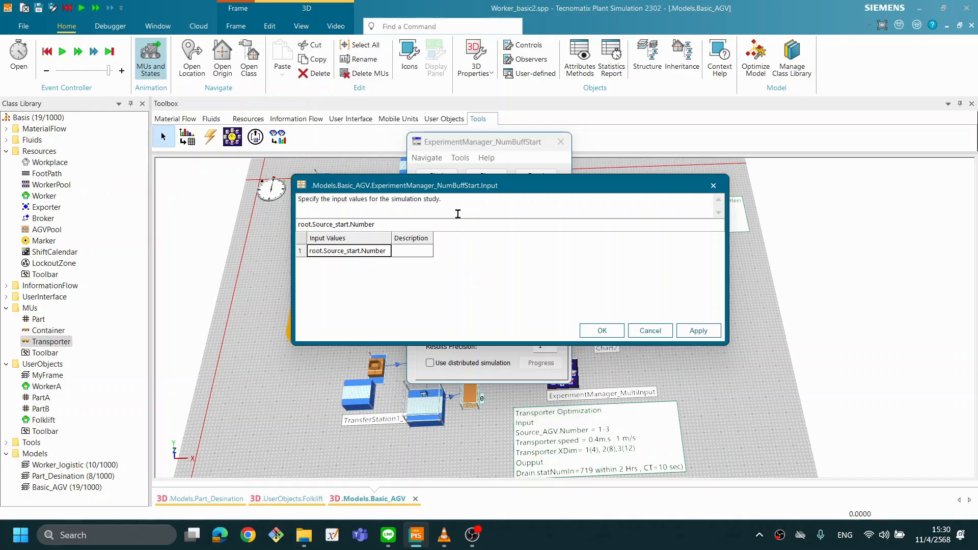
left_click_drag(479, 187, 567, 197)
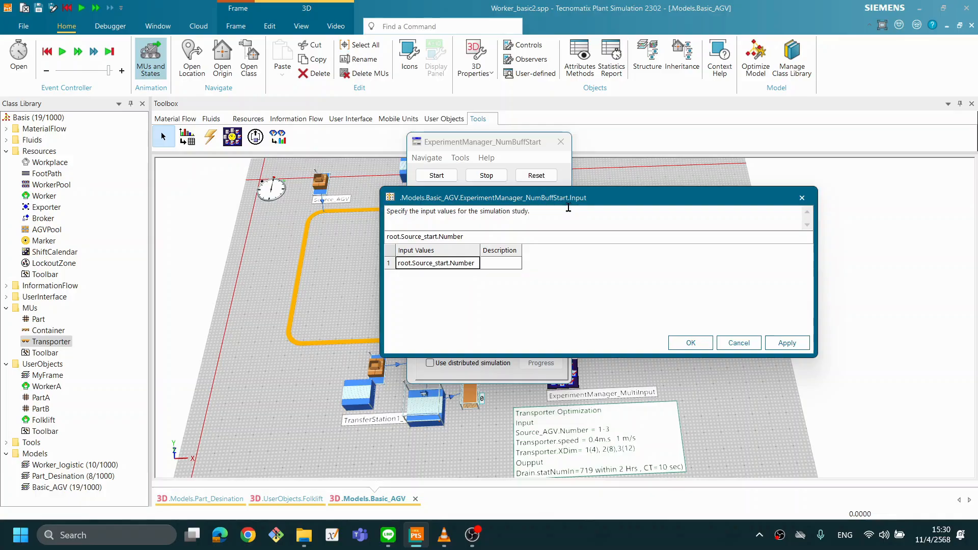
left_click(739, 343)
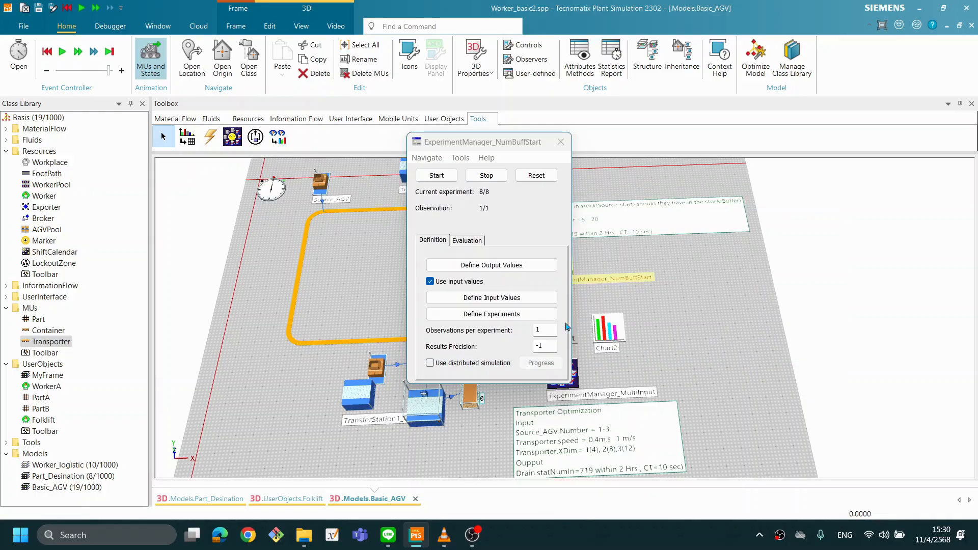
left_click(504, 298)
left_click(802, 198)
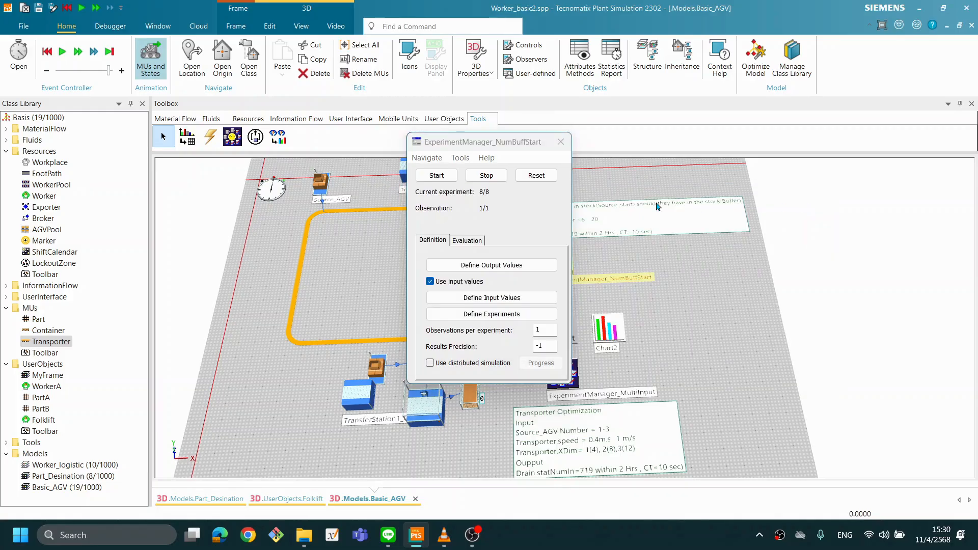
left_click(561, 142)
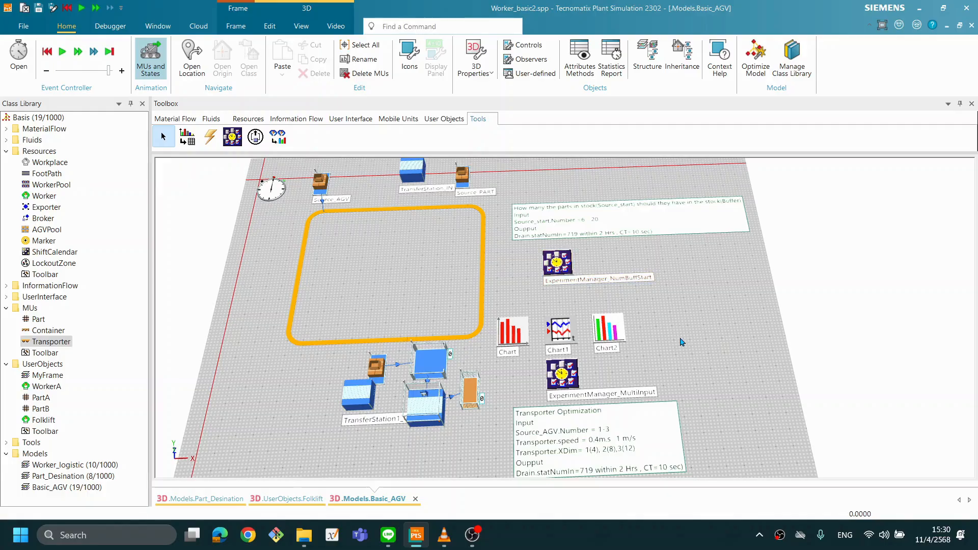
Check the input values defined in ExperimentManager_MultiInput and close its dialogs.
left_click(567, 371)
double_click(562, 376)
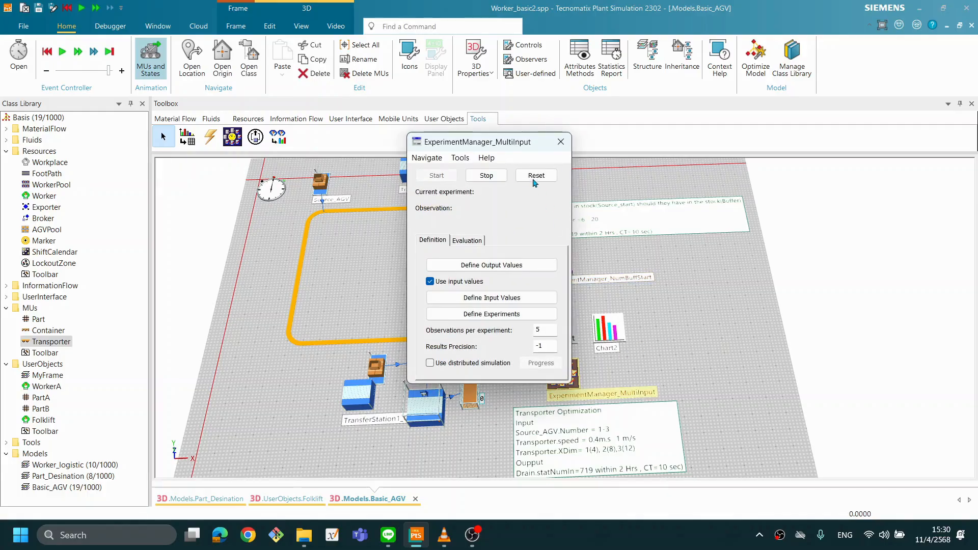
left_click_drag(497, 147, 698, 155)
left_click(755, 307)
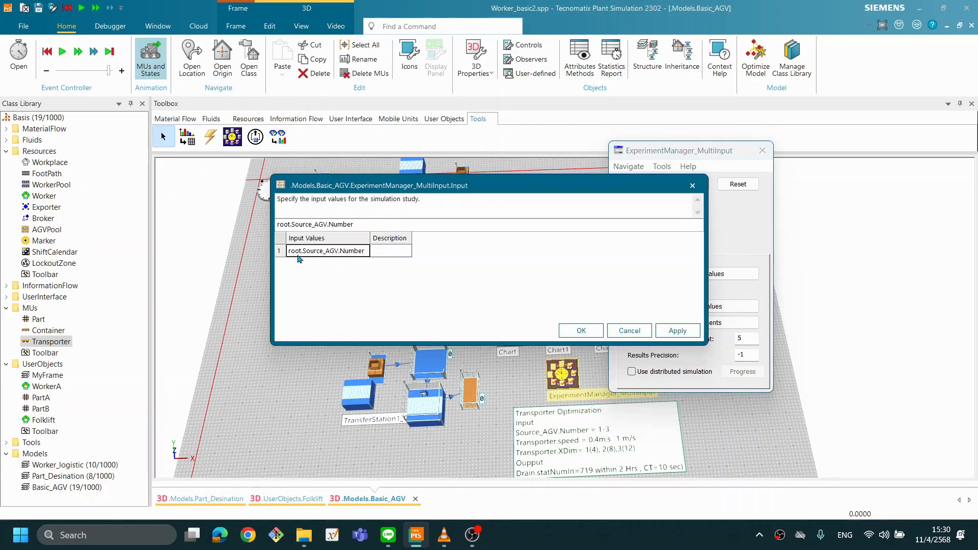
left_click(581, 332)
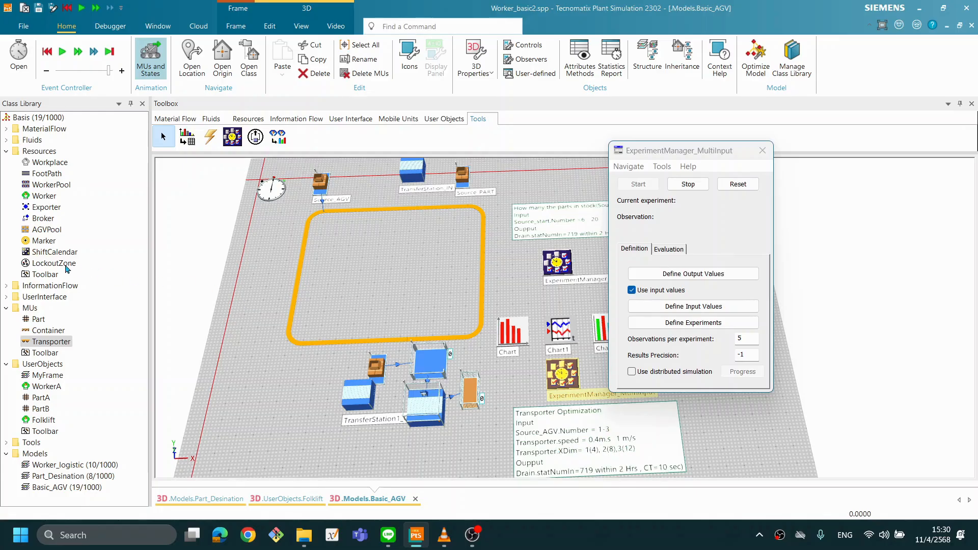
left_click(59, 342)
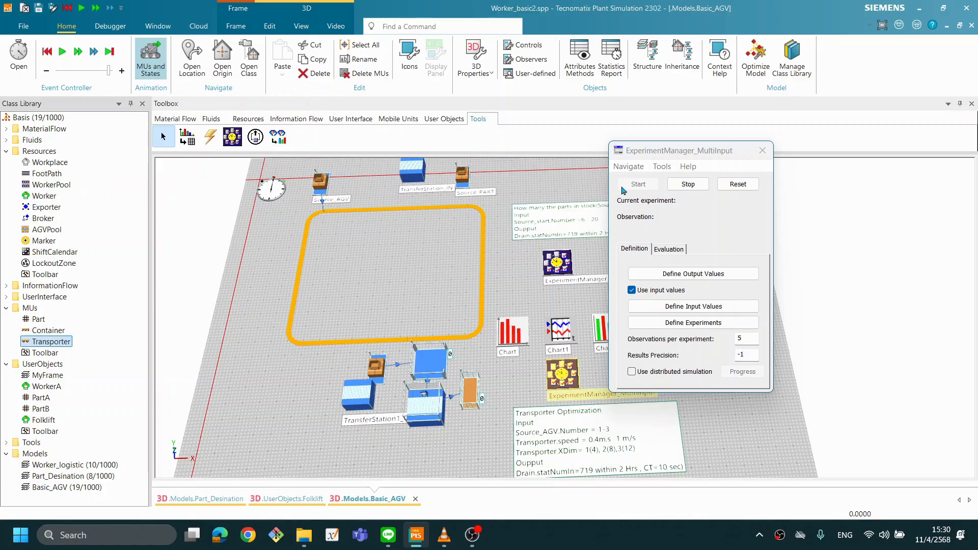
left_click(756, 149)
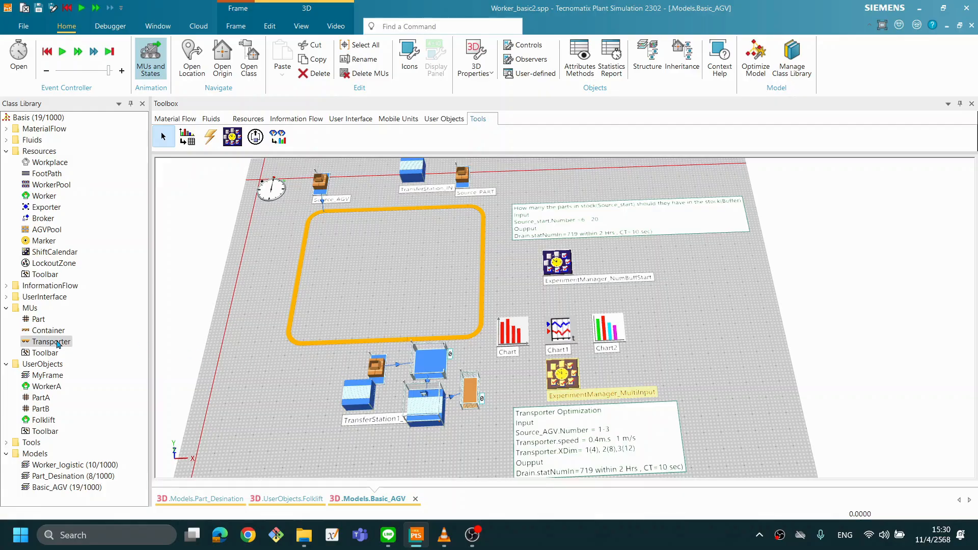
left_click_drag(57, 344, 573, 382)
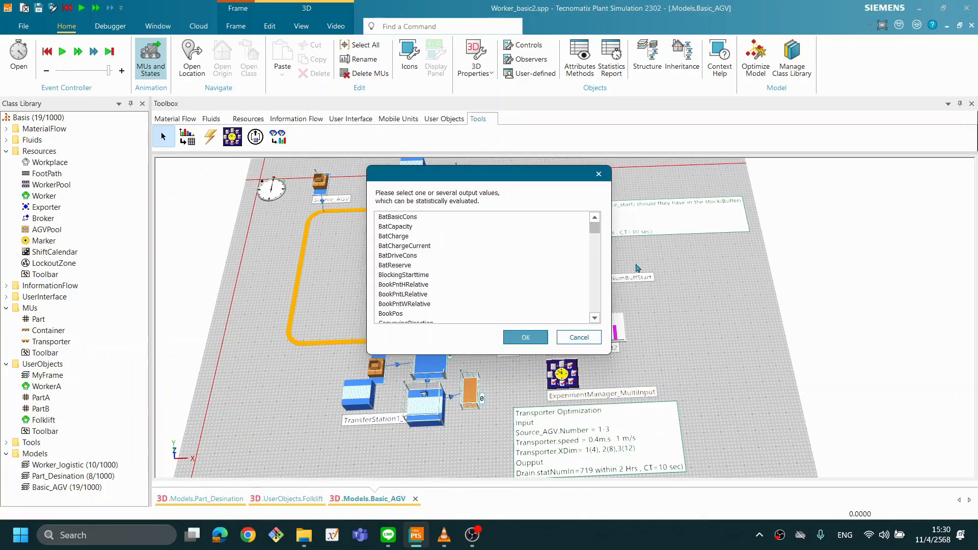
left_click_drag(604, 230, 598, 275)
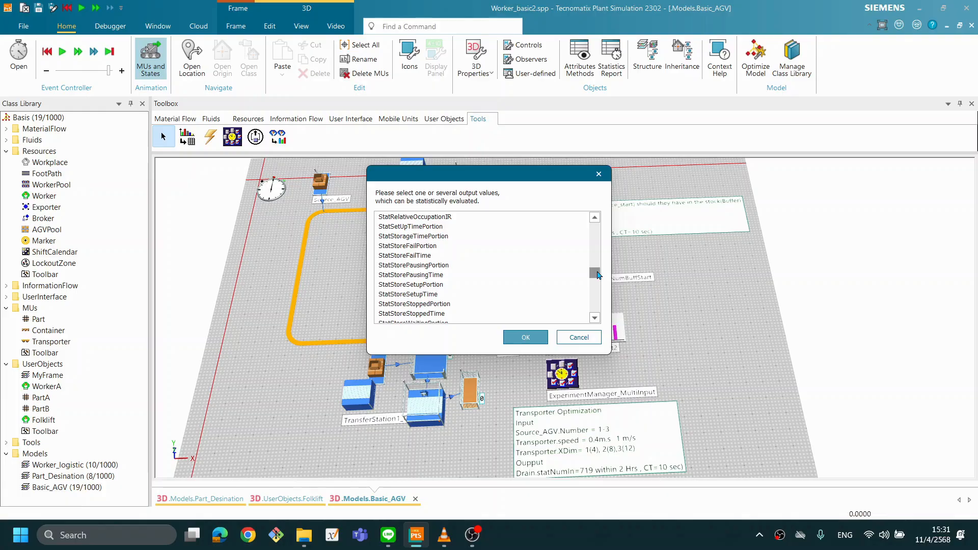
left_click_drag(594, 276, 597, 311)
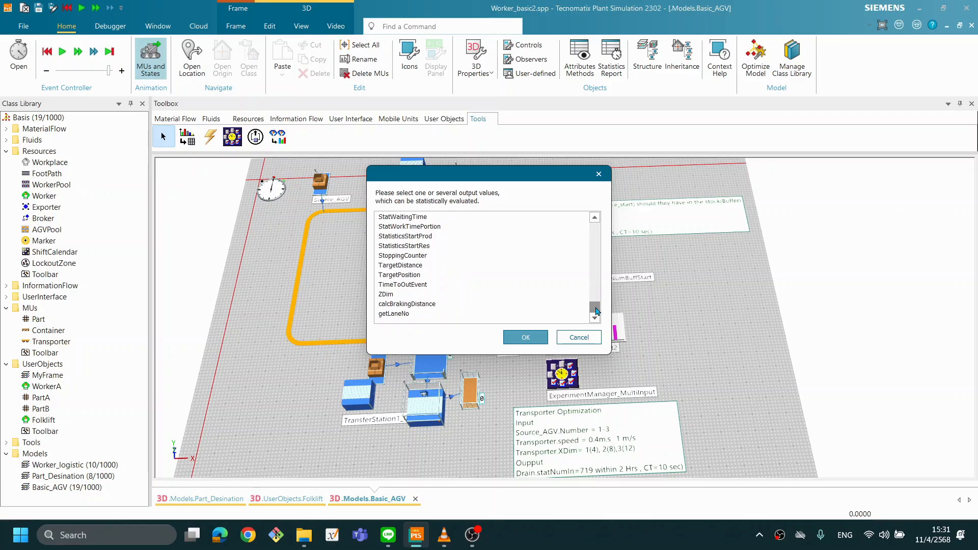
scroll(550, 304, "up", 3)
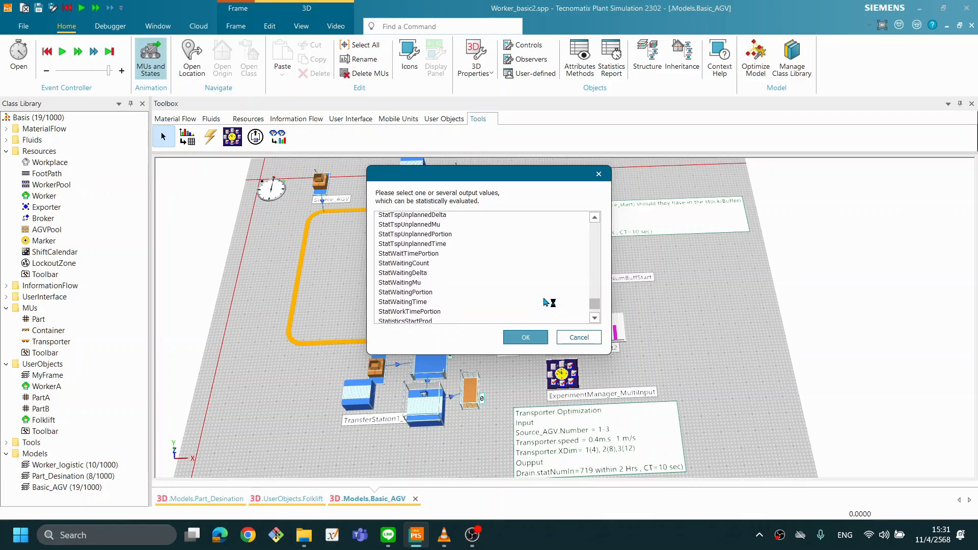
scroll(547, 303, "up", 6)
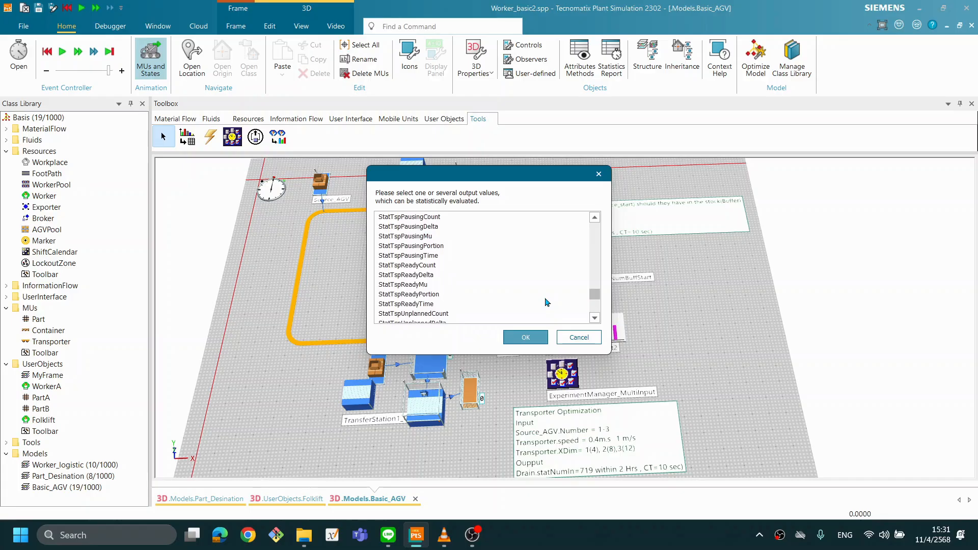
scroll(547, 302, "up", 8)
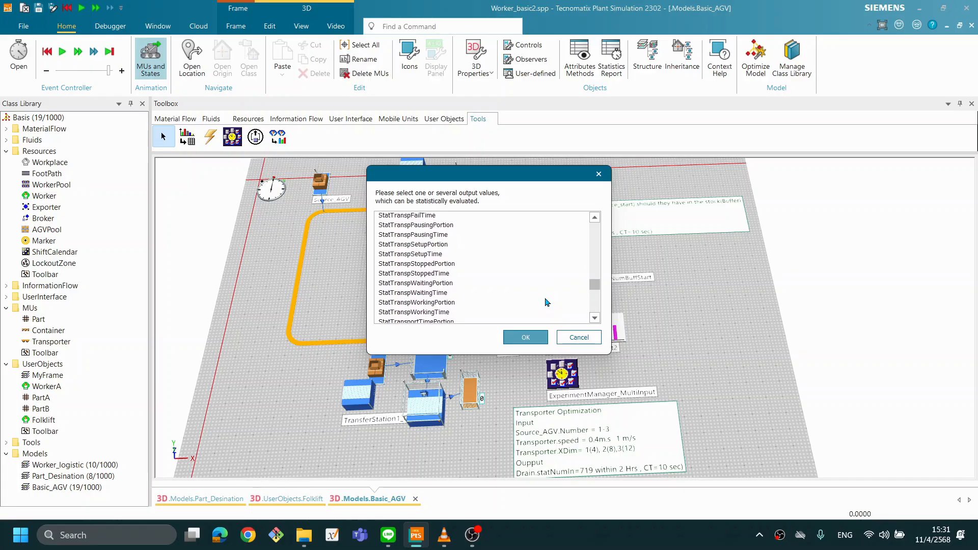
scroll(547, 302, "up", 10)
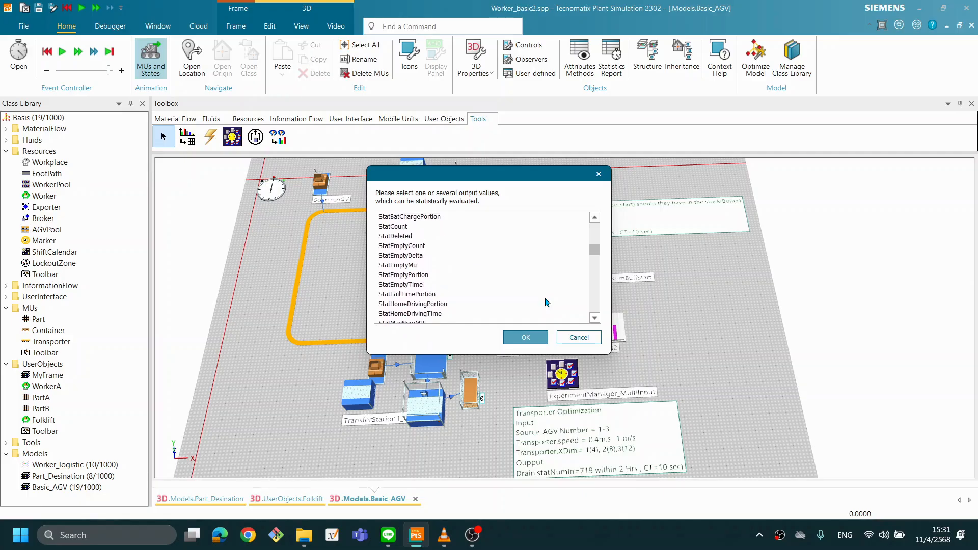
scroll(547, 303, "up", 2)
scroll(547, 303, "up", 2)
scroll(546, 302, "down", 1)
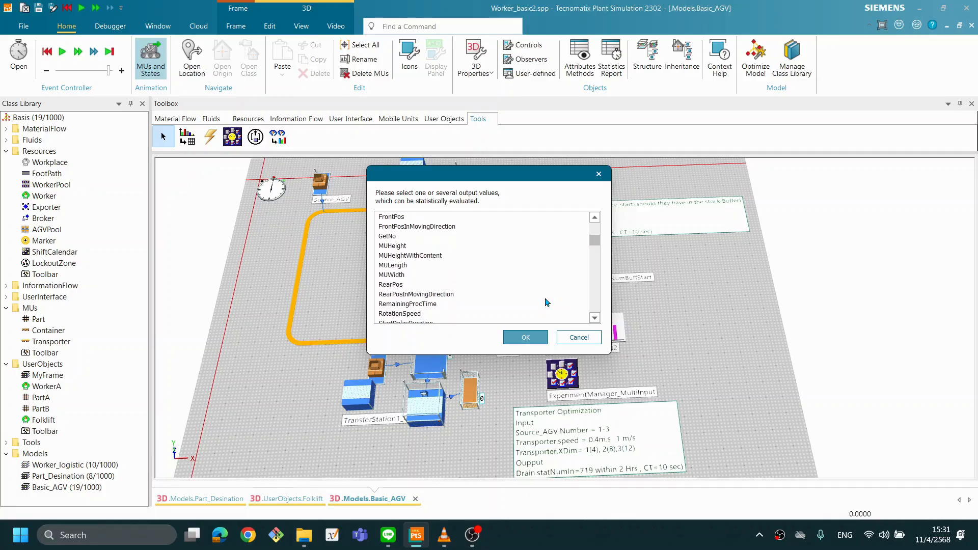
scroll(547, 303, "up", 5)
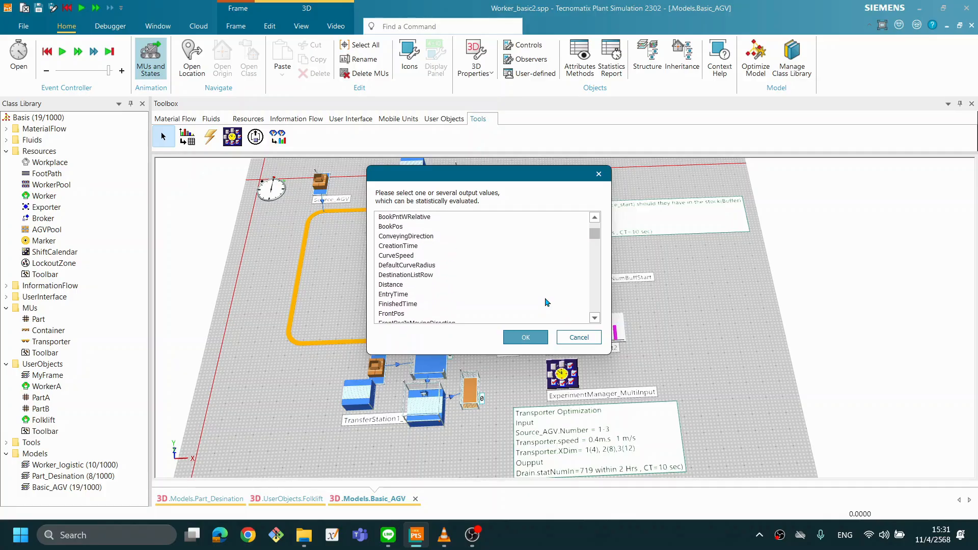
scroll(546, 303, "up", 2)
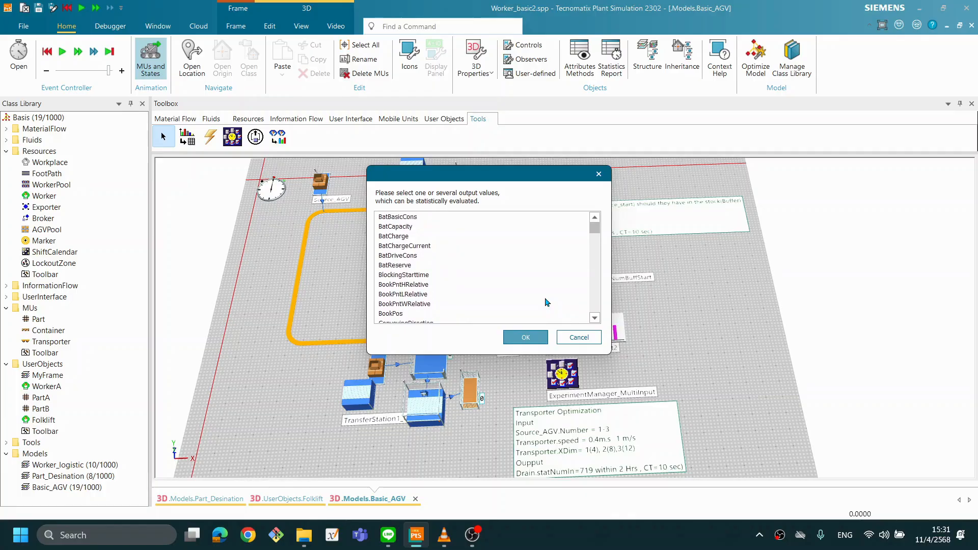
left_click_drag(594, 227, 594, 314)
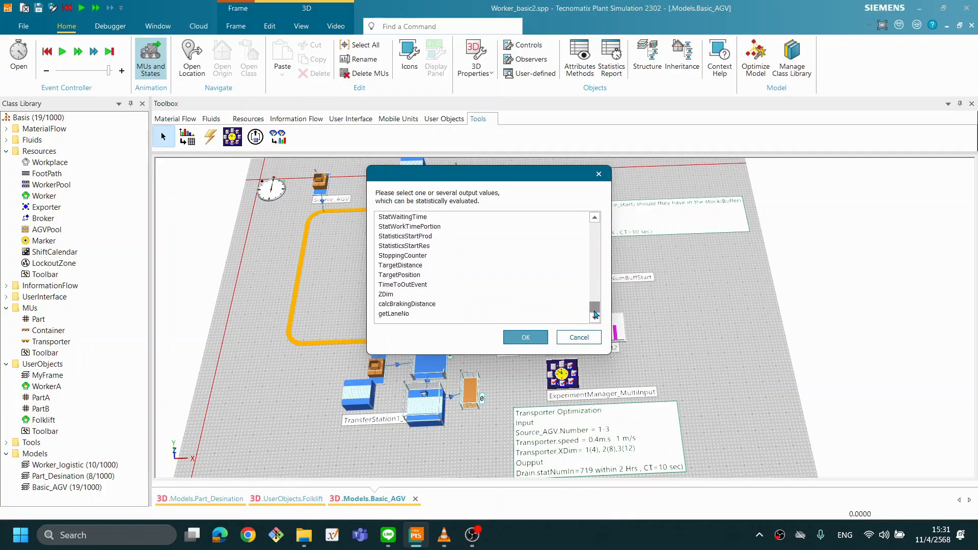
scroll(519, 308, "up", 2)
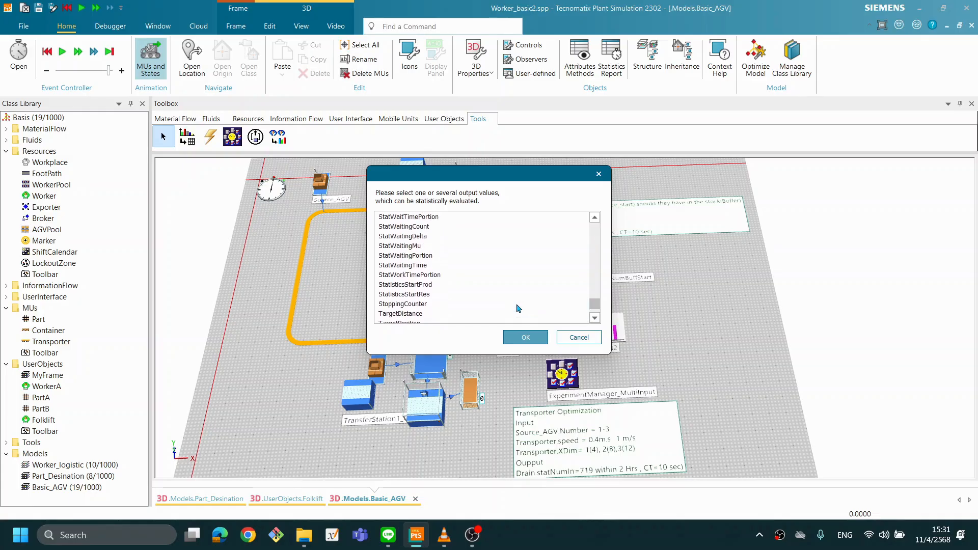
scroll(528, 290, "up", 2)
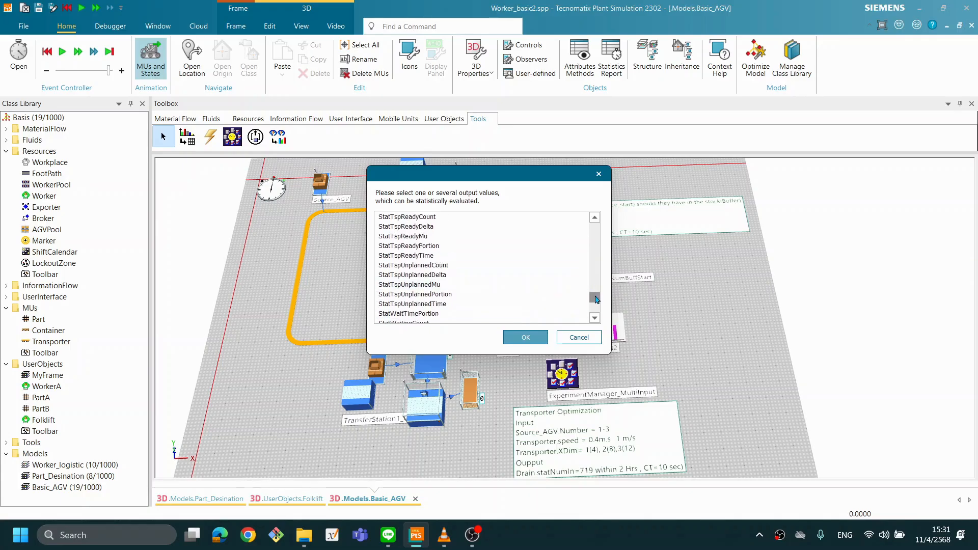
scroll(594, 308, "down", 4)
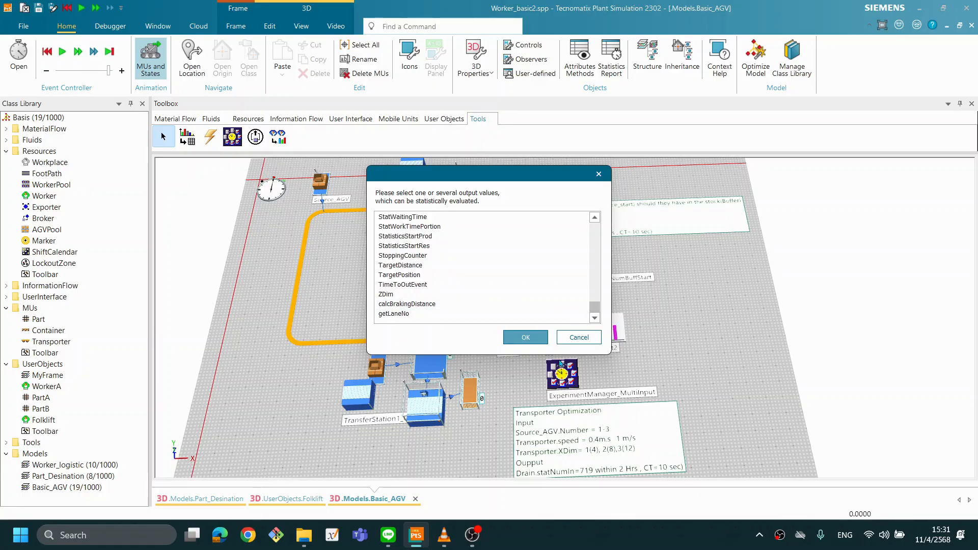
left_click(651, 539)
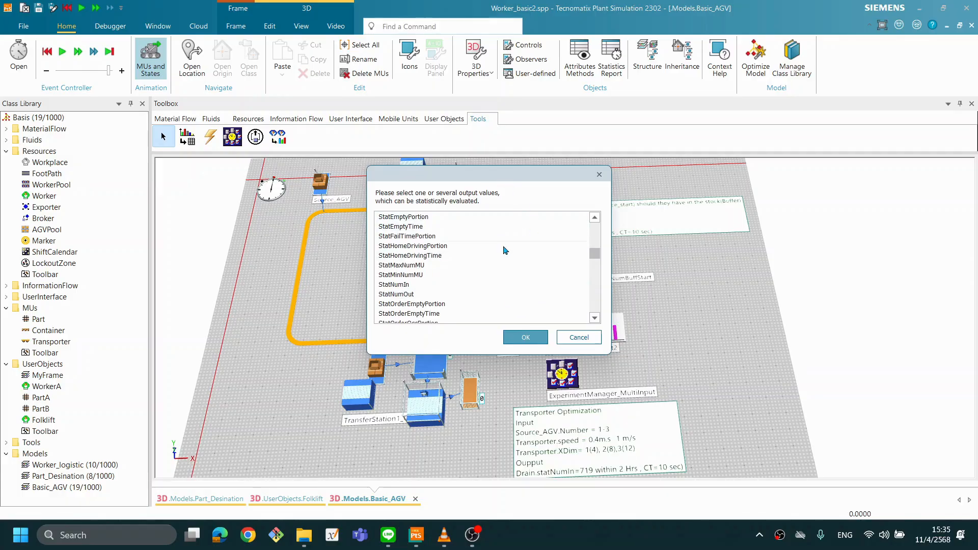
left_click(579, 339)
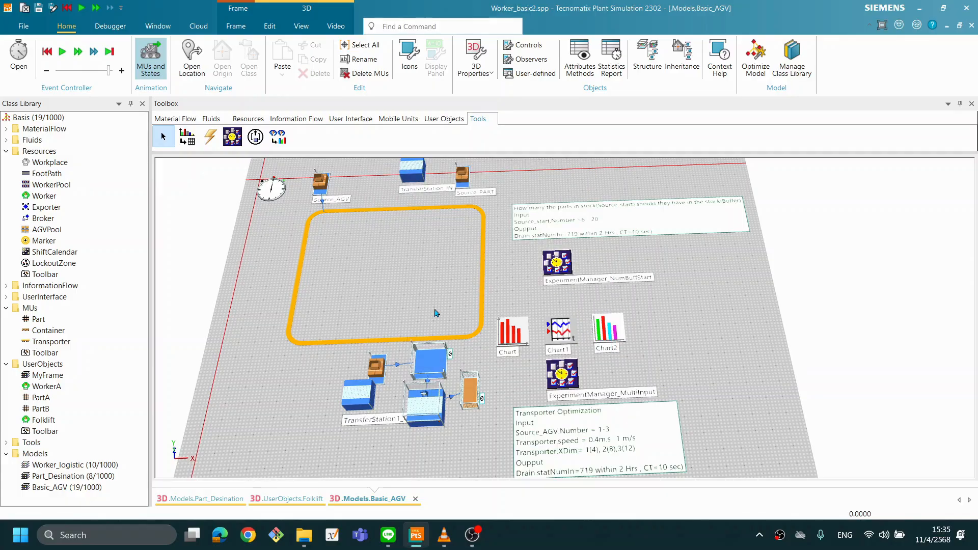
Assign the Speed attribute of the Transporter class to ExperimentManager_MultiInput as an input value.
left_click(53, 342)
left_click_drag(54, 344, 563, 378)
left_click_drag(51, 343, 562, 372)
left_click(70, 344)
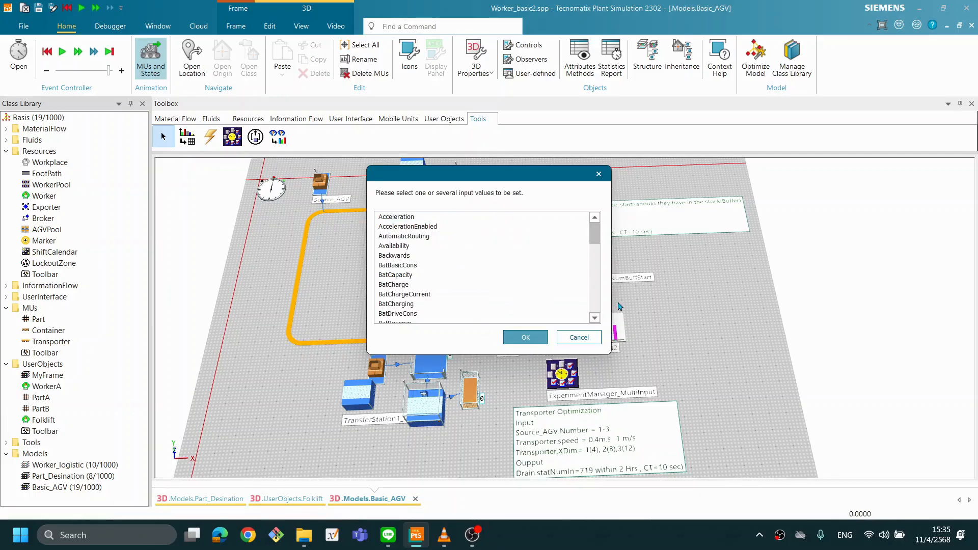
scroll(594, 315, "down", 3)
left_click_drag(595, 237, 529, 285)
scroll(529, 285, "down", 3)
left_click(477, 276)
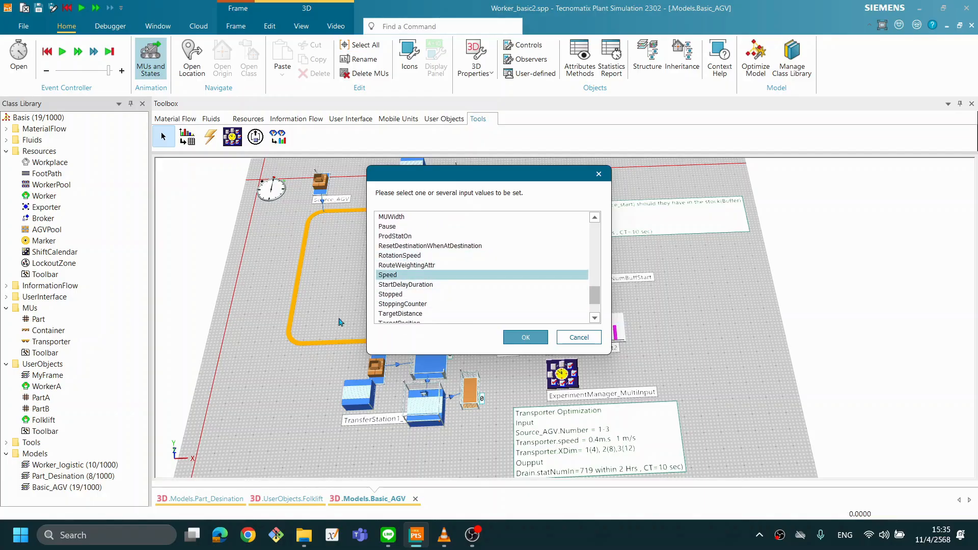
left_click(540, 340)
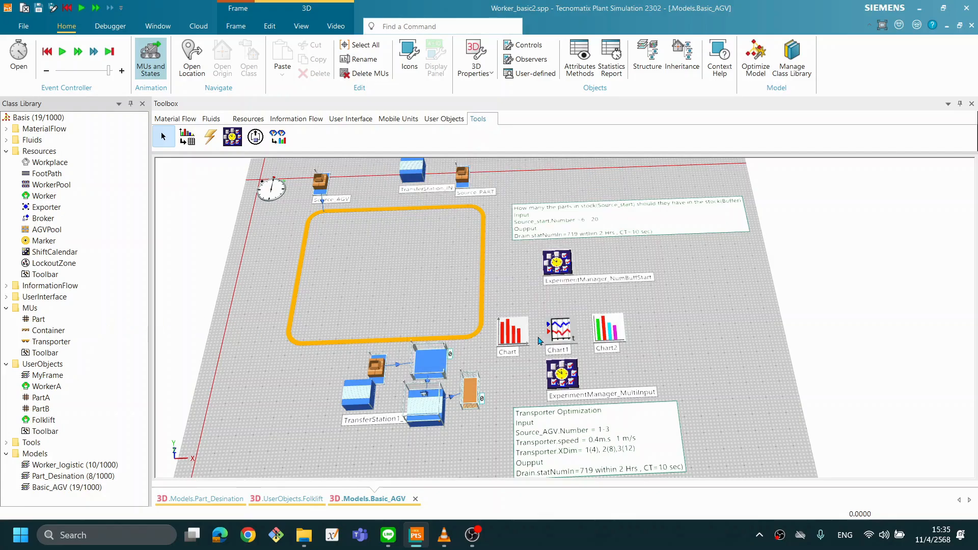
Review the input value list of ExperimentManager_MultiInput and close its dialogs without changes.
double_click(572, 379)
left_click(493, 303)
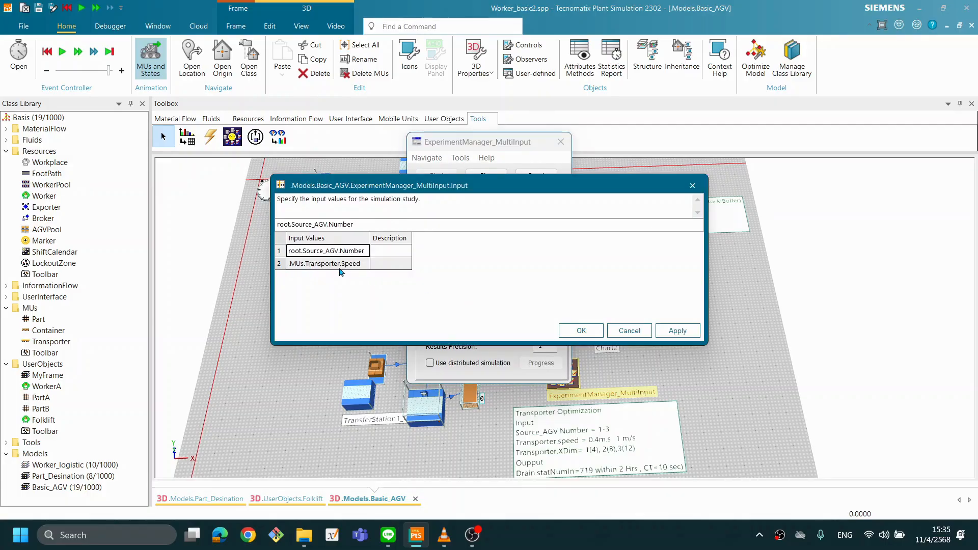
left_click(632, 332)
left_click(560, 141)
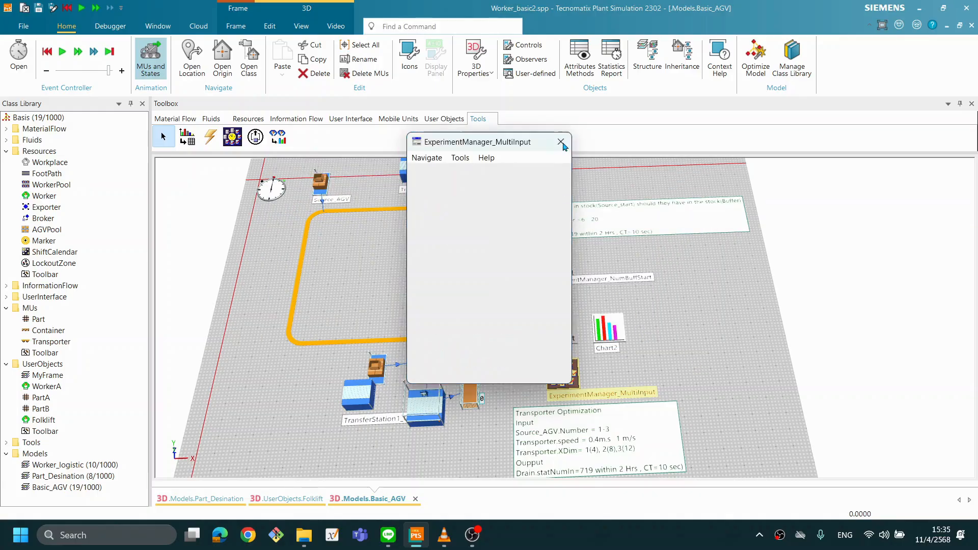
left_click(764, 356)
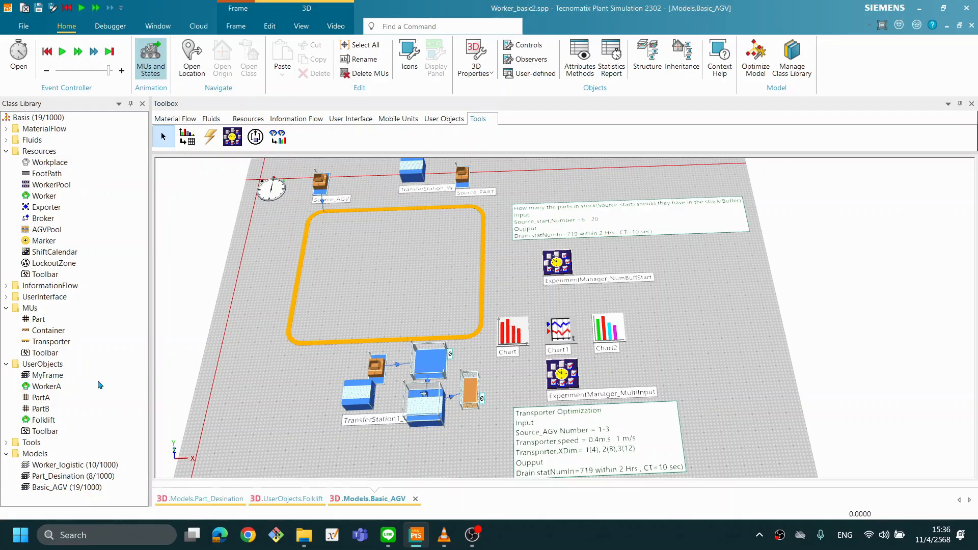
Assign the XDim attribute of the Transporter class to ExperimentManager_MultiInput as an input value.
left_click(62, 344)
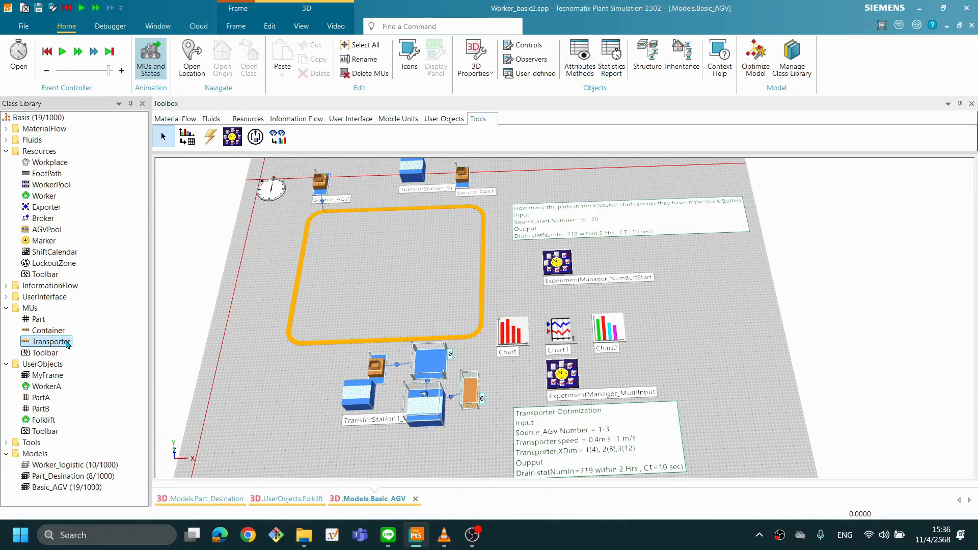
left_click_drag(66, 344, 564, 373)
left_click_drag(594, 231, 594, 305)
left_click(403, 295)
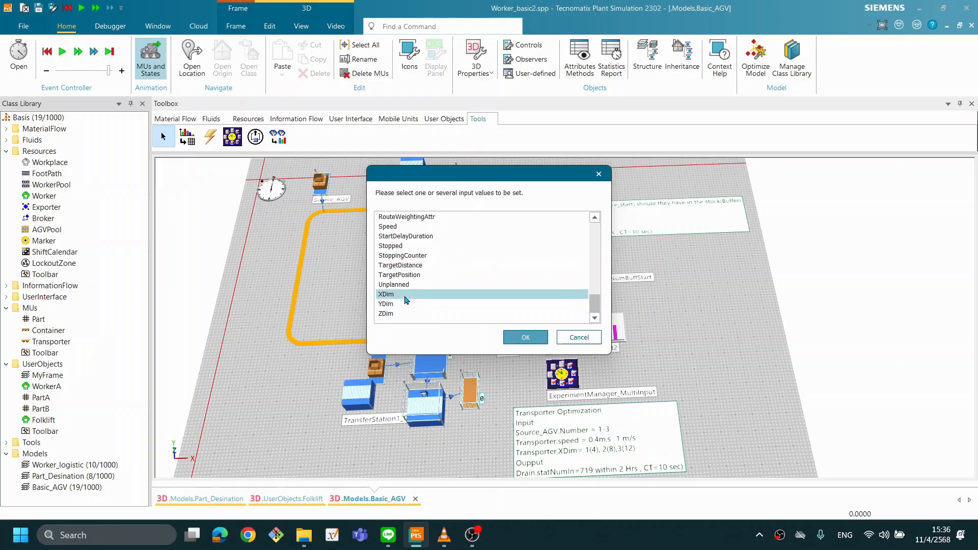
left_click(515, 337)
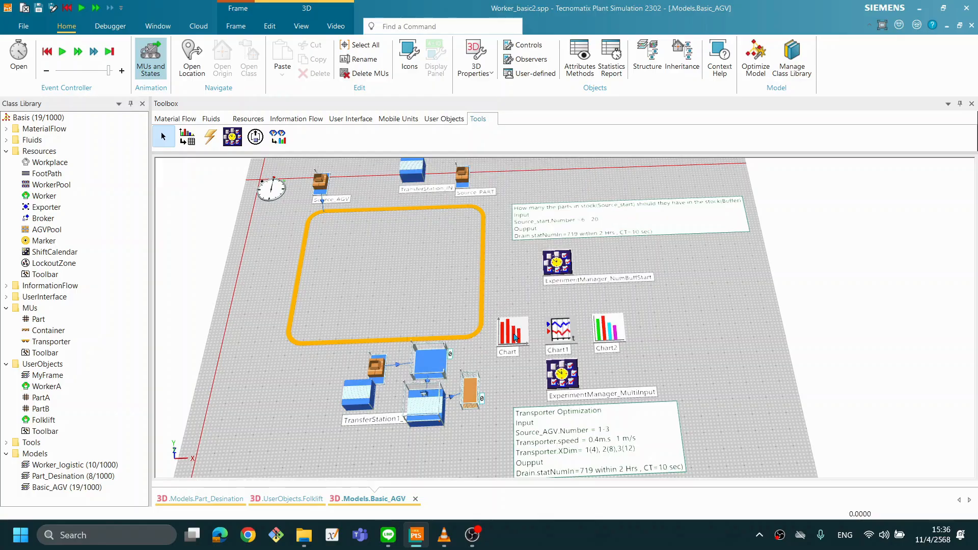
Check the input values defined in ExperimentManager_MultiInput and confirm the list.
double_click(565, 382)
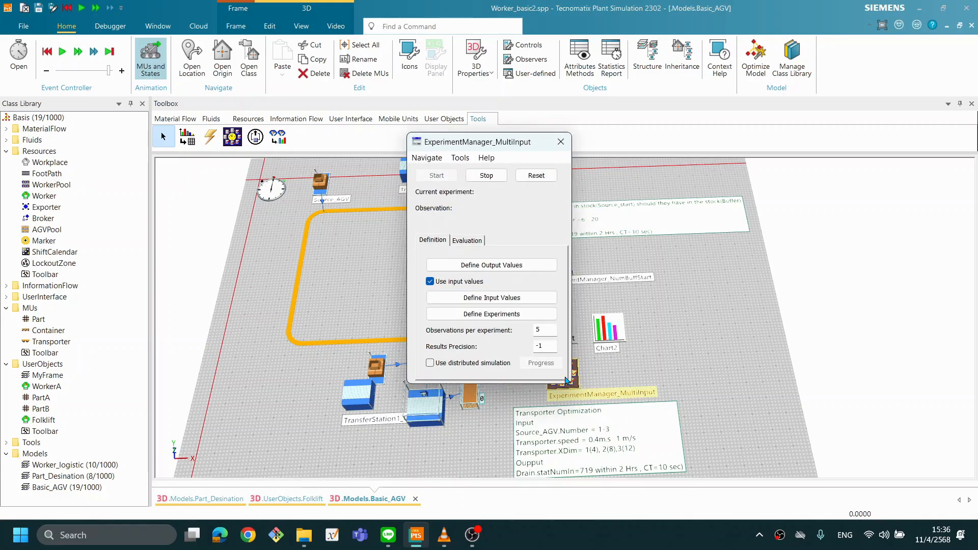
left_click(503, 298)
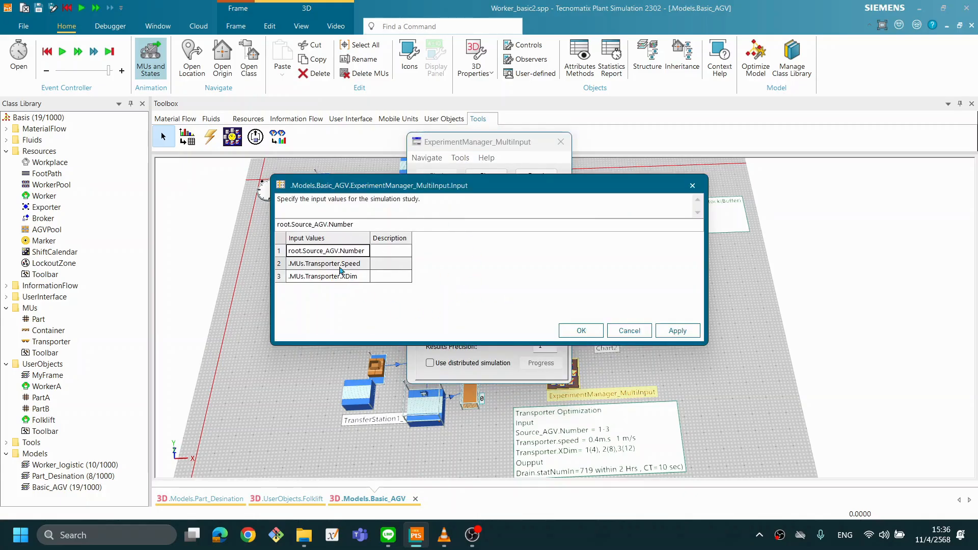
left_click(581, 335)
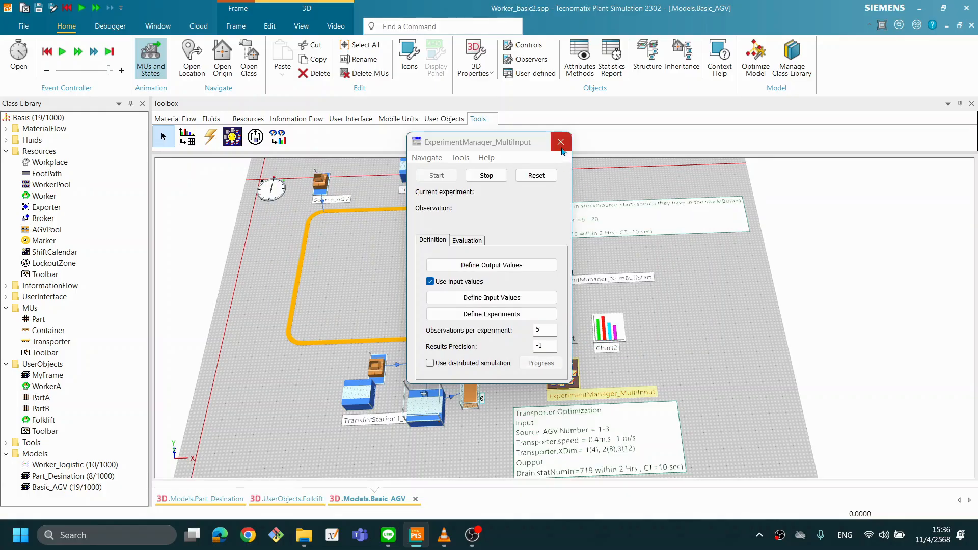
Look over the experiment table of ExperimentManager_MultiInput and close it without changes.
left_click(498, 314)
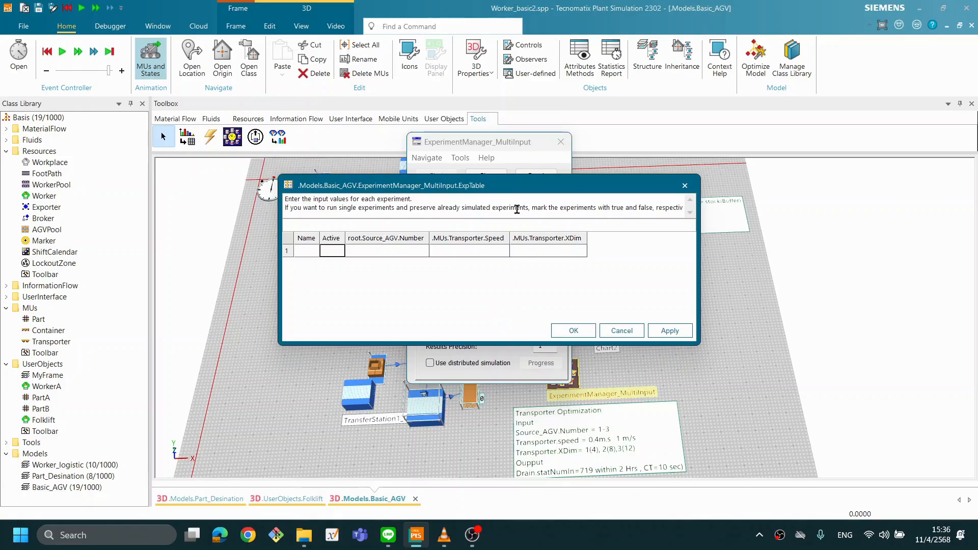
left_click_drag(512, 193, 283, 183)
left_click_drag(498, 143, 683, 185)
left_click_drag(326, 175, 364, 170)
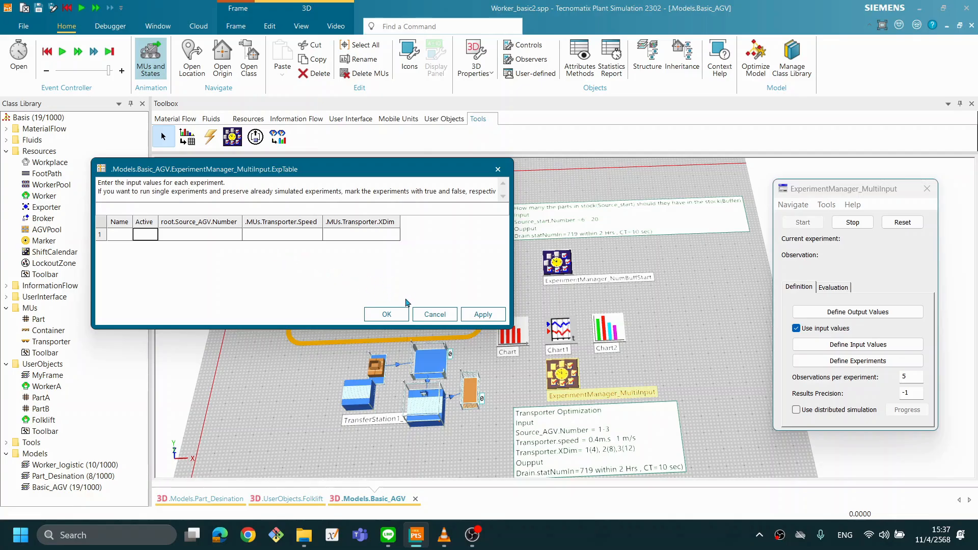
left_click(442, 316)
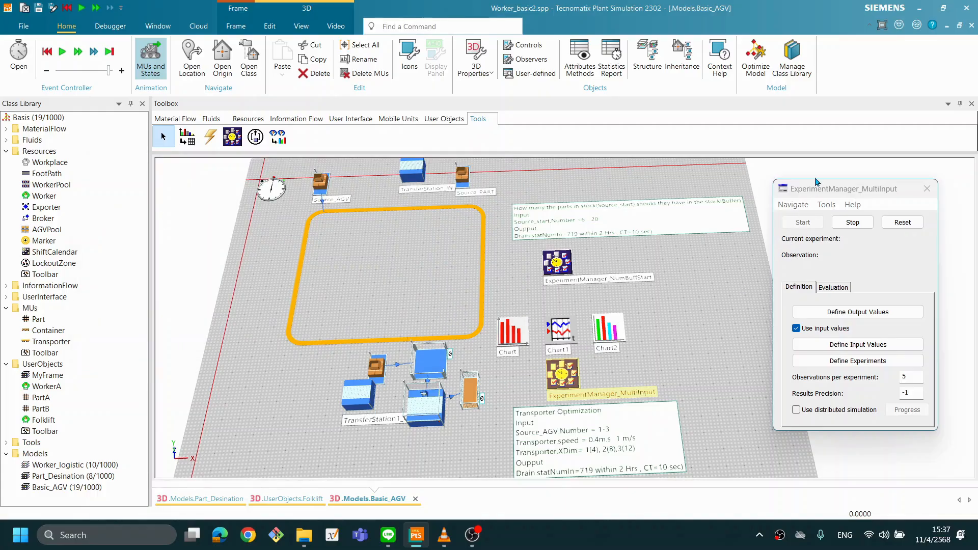
Start a multi-level experimental design for ExperimentManager_MultiInput and set the upper level of Source_AGV.Number to 3.
left_click_drag(817, 187, 584, 184)
left_click(592, 199)
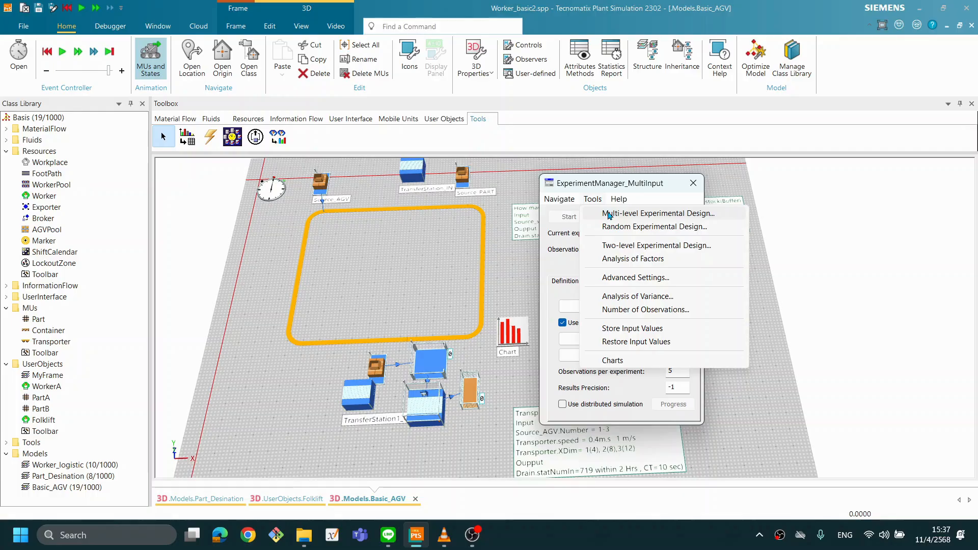
left_click(609, 215)
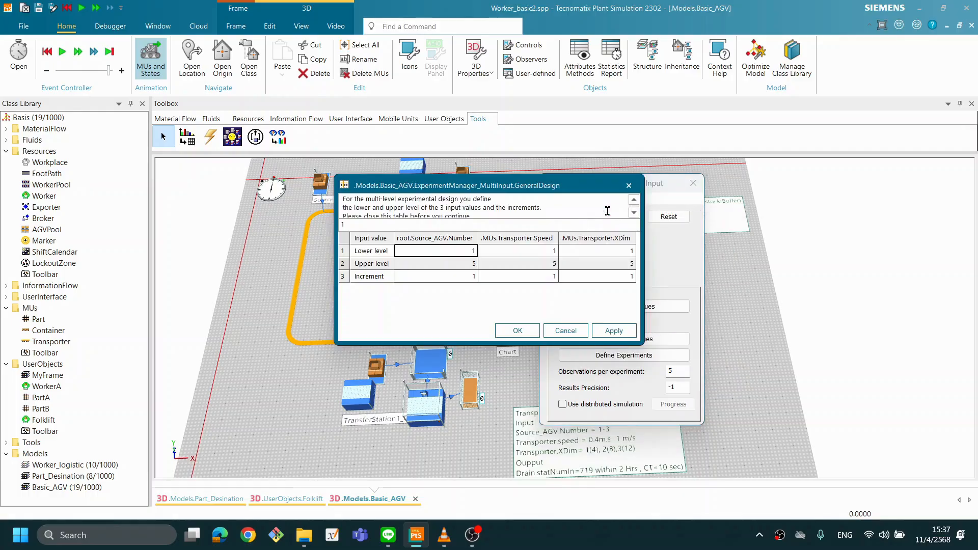
left_click_drag(507, 186, 282, 191)
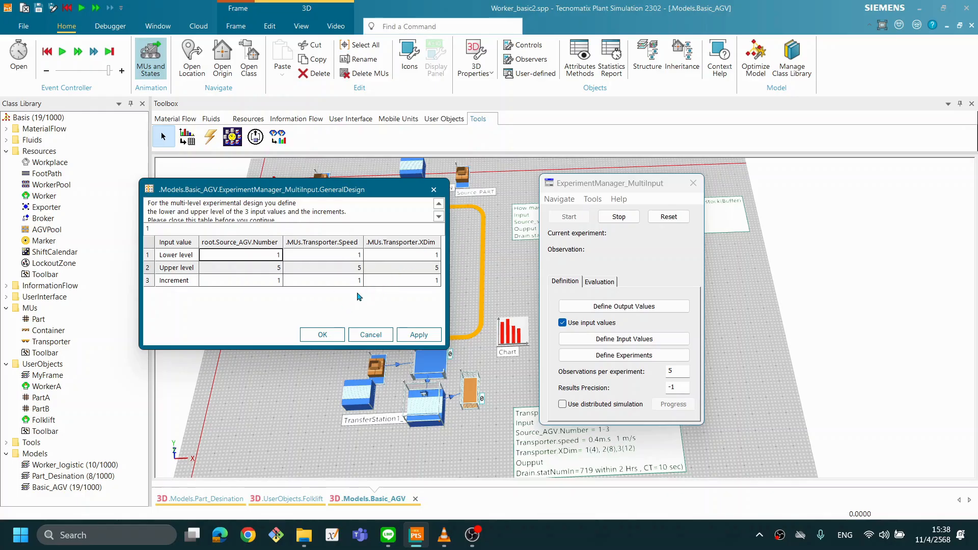
left_click(267, 271)
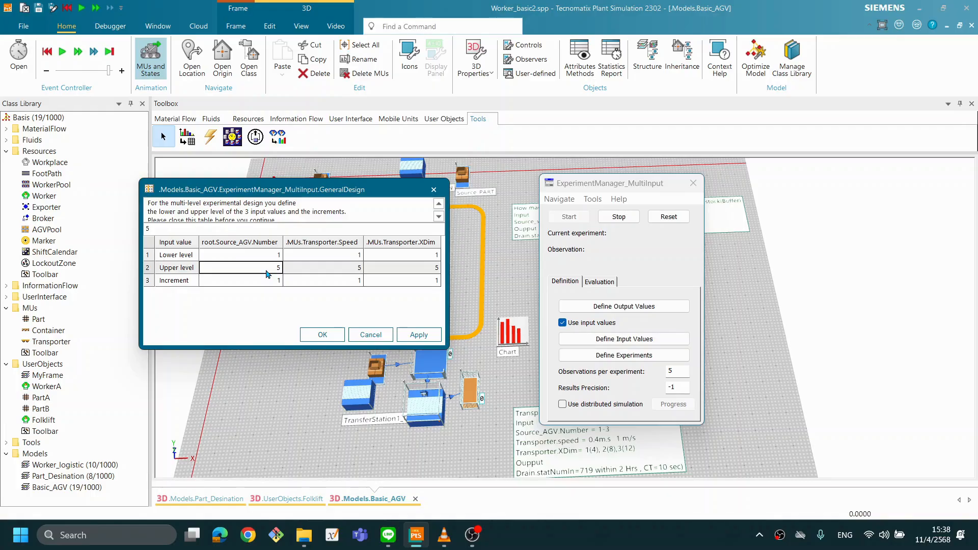
double_click(265, 268)
key("BackSpace")
type("3")
key("Return")
Set the Transporter Speed range in the design table to lower level 0.4, upper level 1 and increment 0.2.
left_click(350, 259)
key("BackSpace")
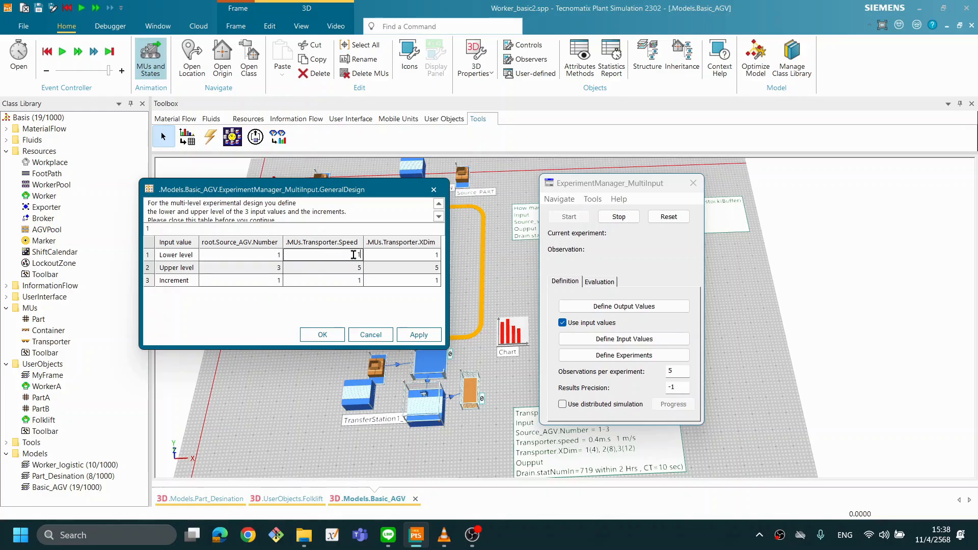
type("0.4")
left_click(357, 267)
type("1")
left_click(358, 281)
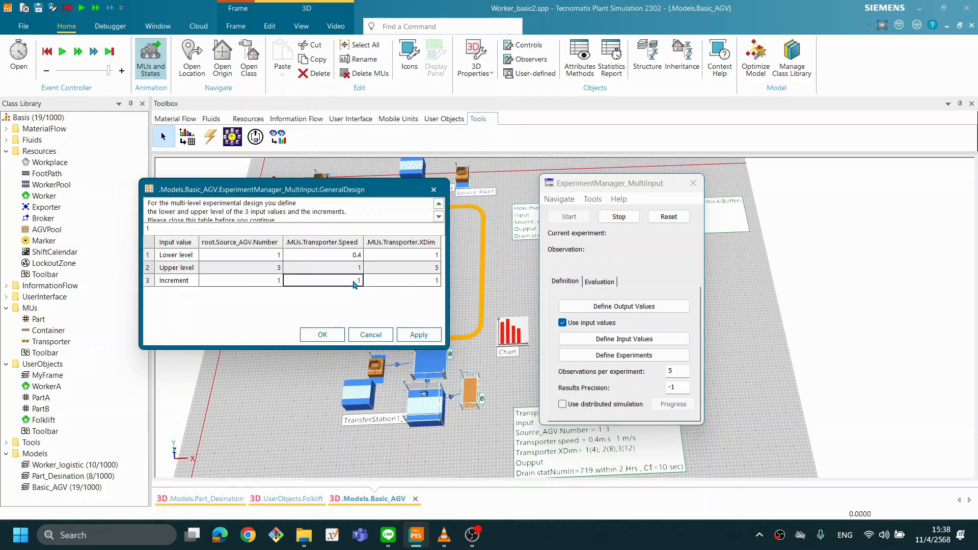
double_click(355, 281)
type(".2")
Set the Transporter XDim upper level to 2 and its increment to 3, and apply the design table.
left_click(428, 258)
left_click(428, 254)
left_click(437, 268)
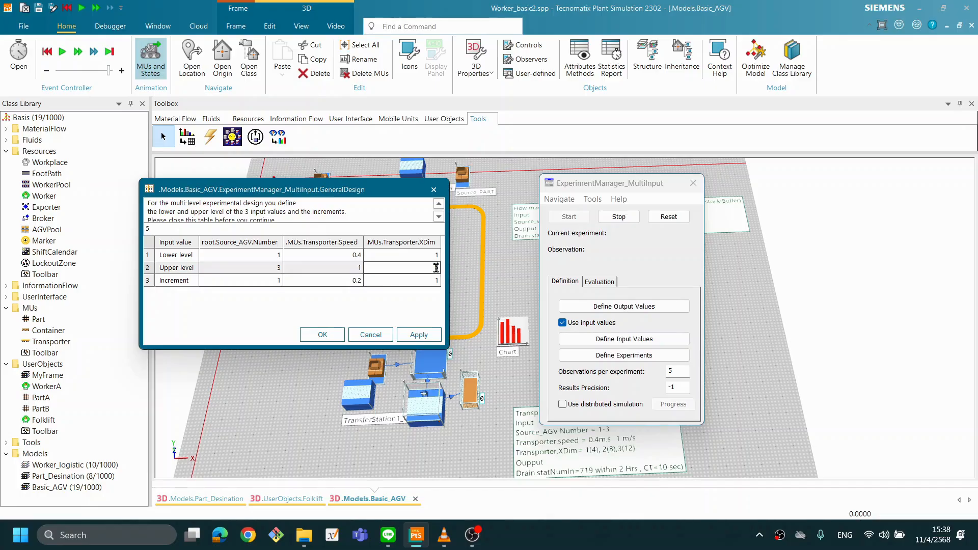
left_click(437, 280)
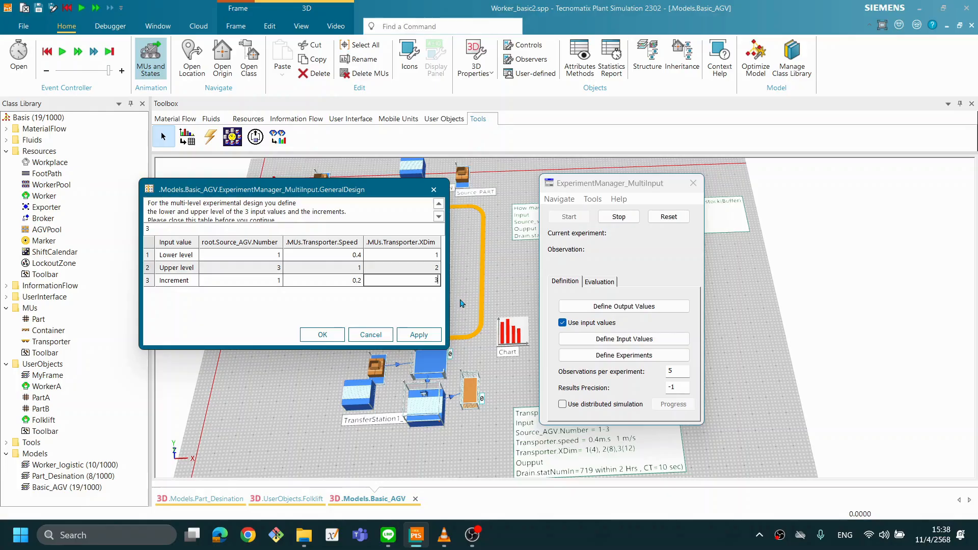
left_click(424, 338)
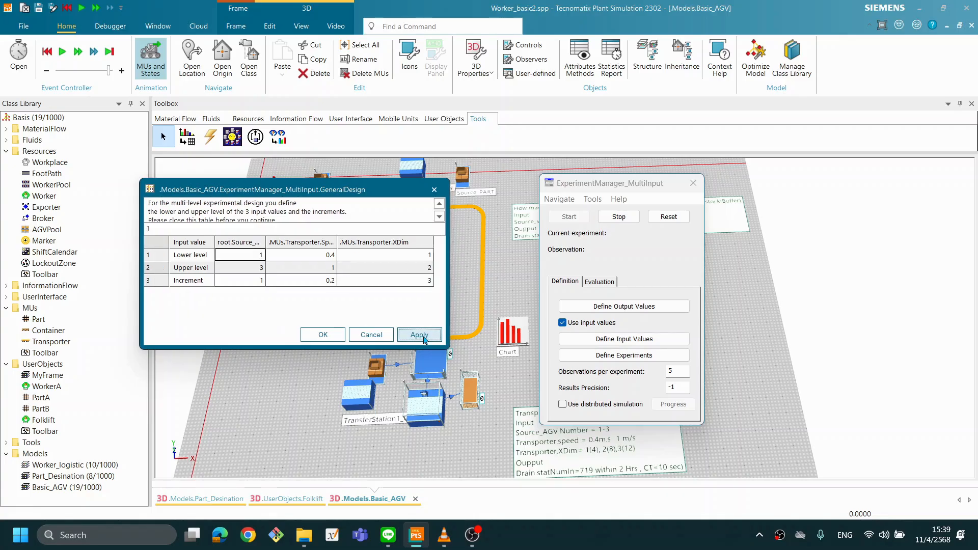
left_click(424, 337)
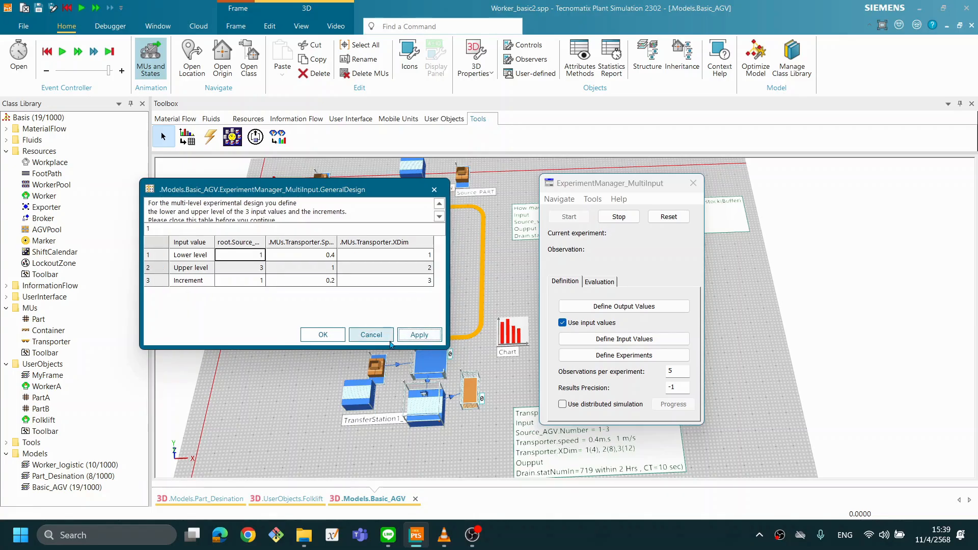
Generate the experiments from the multi-level design and review the rows in the experiment table.
left_click(439, 218)
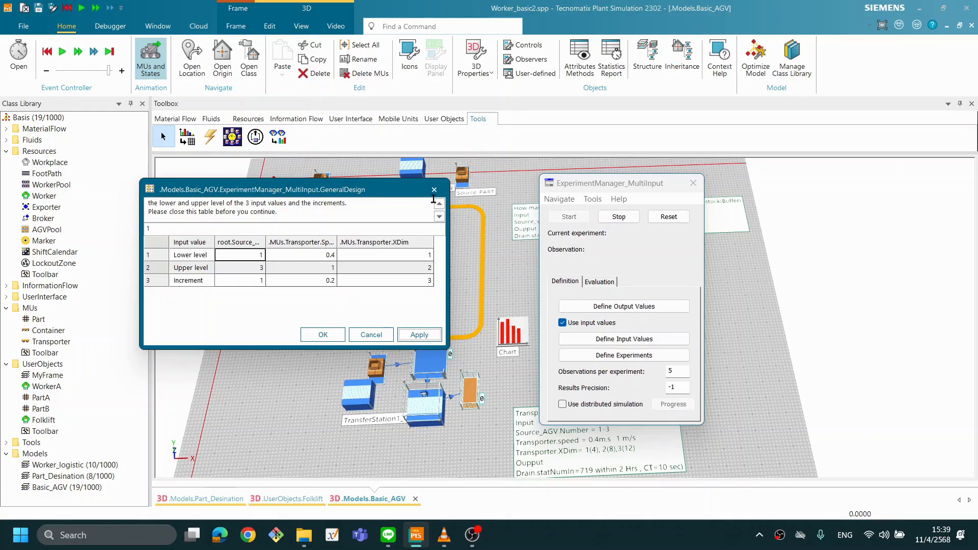
left_click(439, 205)
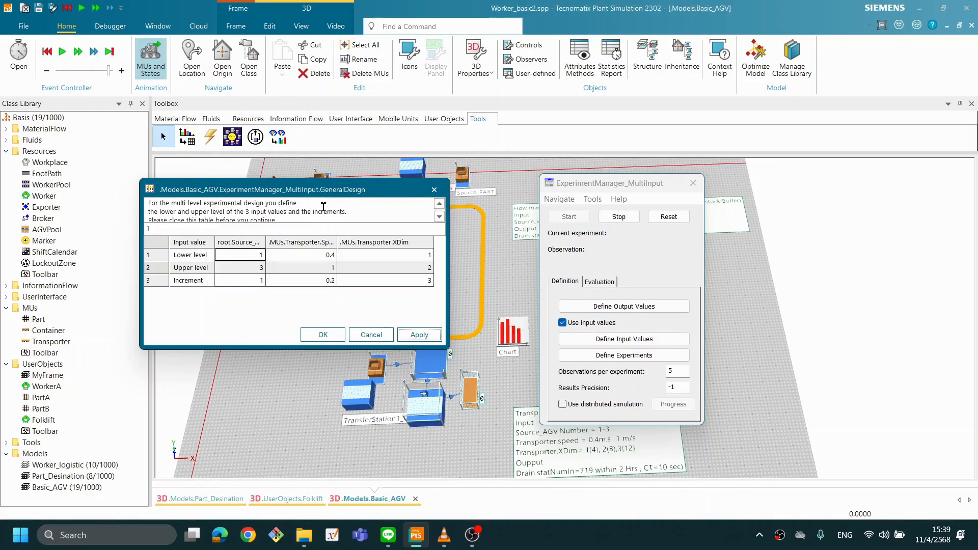
left_click(323, 334)
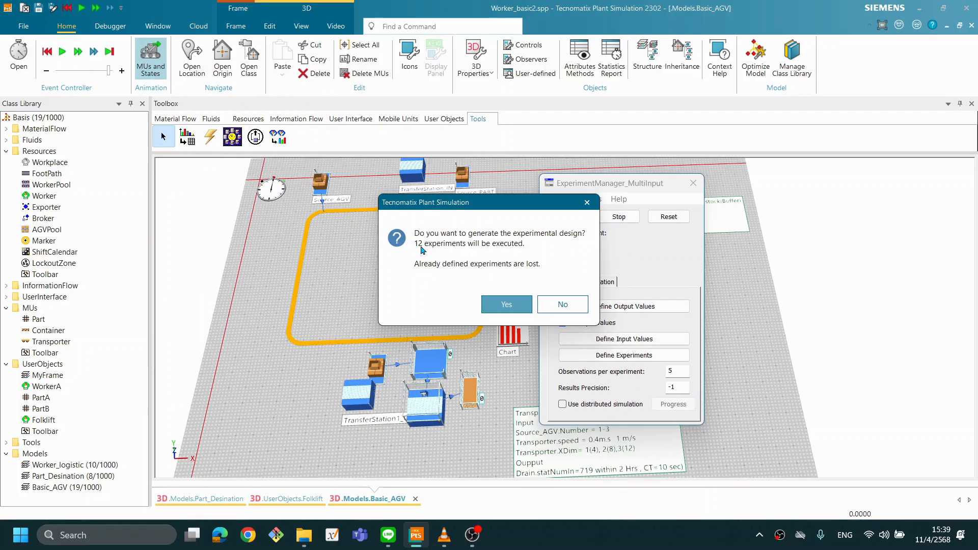
left_click(518, 304)
left_click(405, 301)
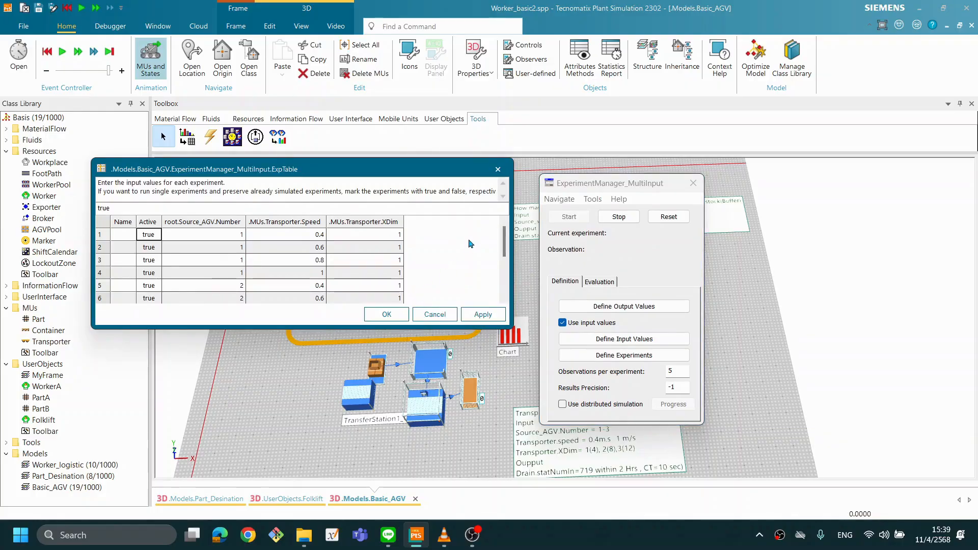
scroll(470, 242, "down", 3)
scroll(464, 248, "up", 2)
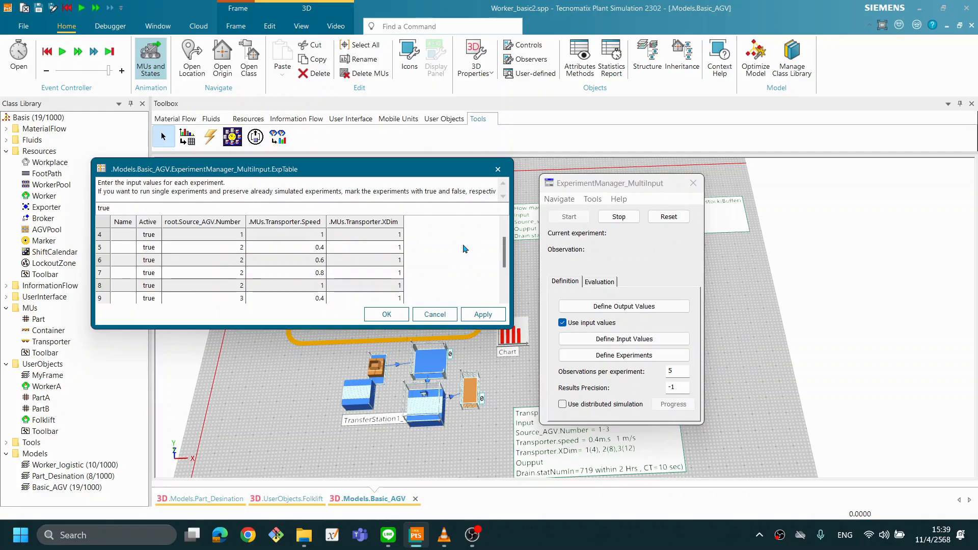
scroll(465, 249, "up", 1)
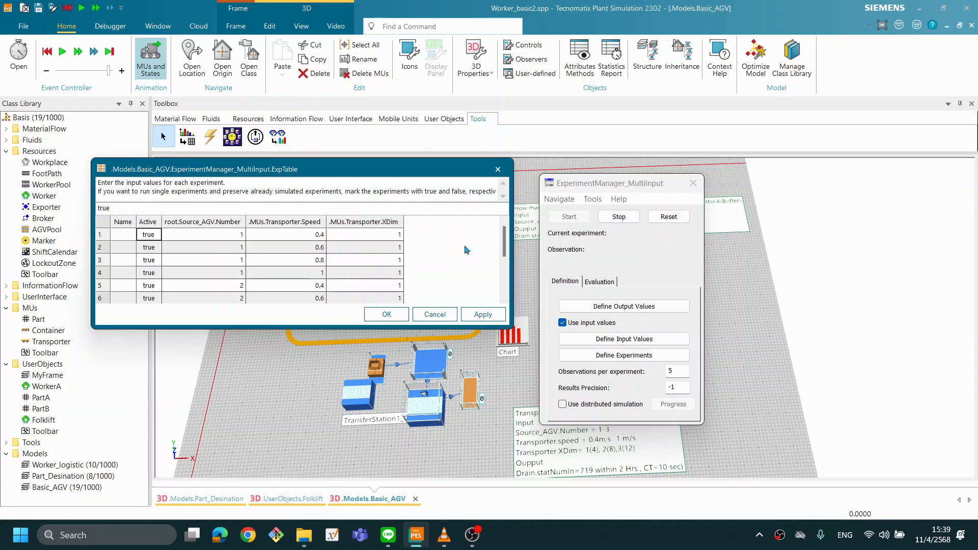
Review the experiment table's combinations of AGV number, transporter speed and transporter XDim down to the last row, and close it.
scroll(465, 250, "down", 3)
scroll(464, 254, "up", 3)
scroll(468, 255, "down", 3)
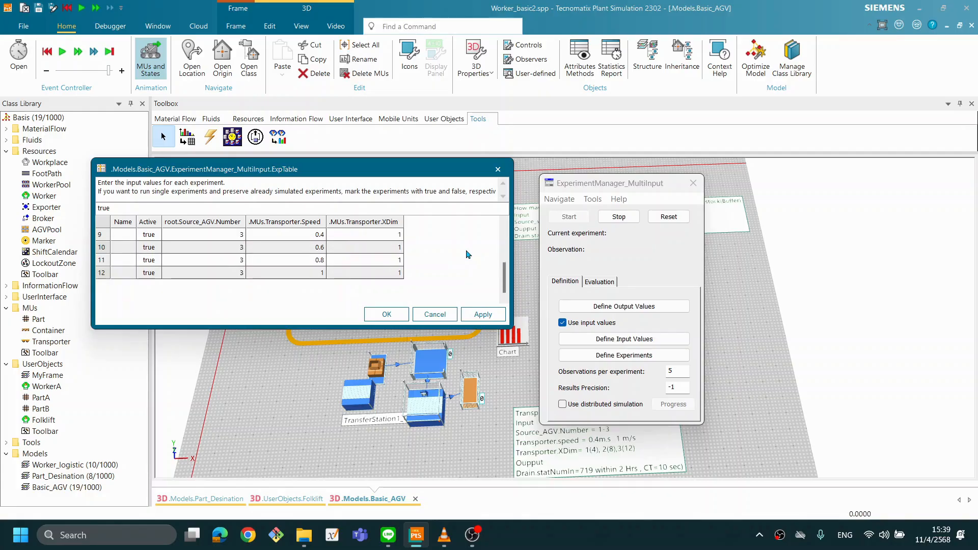
scroll(468, 254, "up", 3)
scroll(468, 254, "down", 3)
scroll(468, 254, "up", 3)
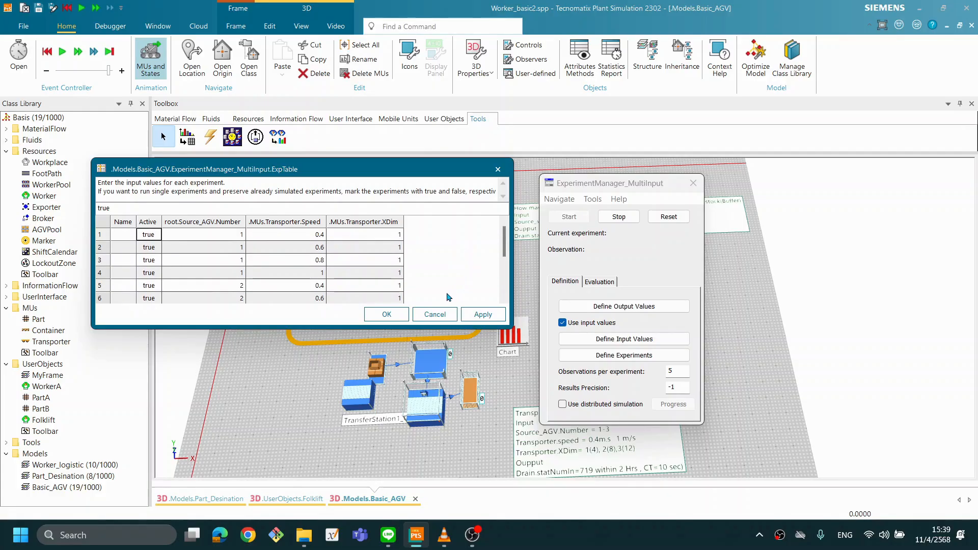
left_click(390, 316)
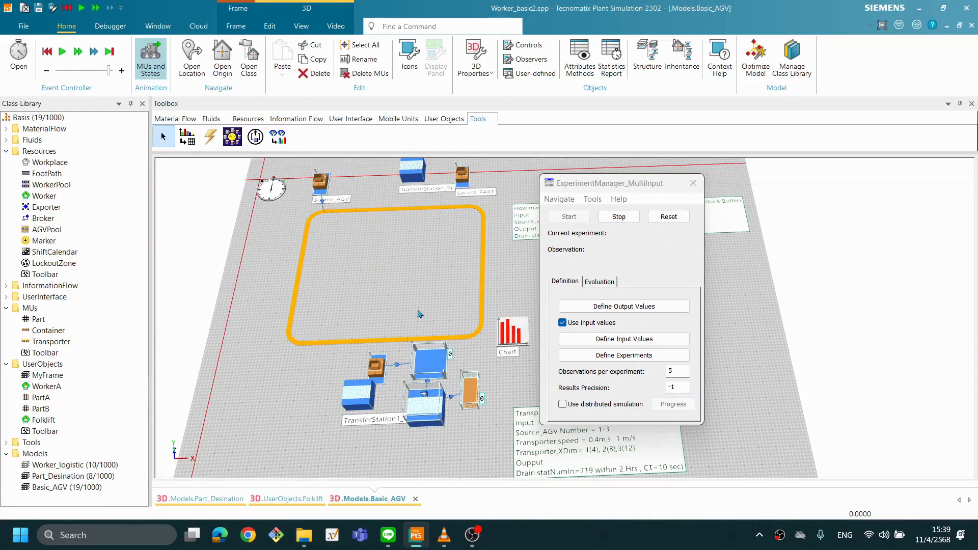
left_click(650, 357)
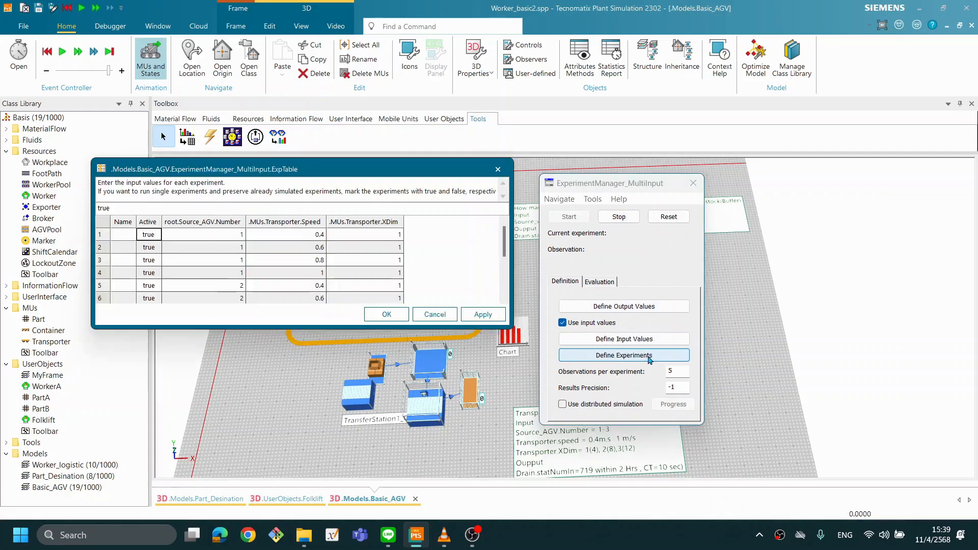
left_click(441, 316)
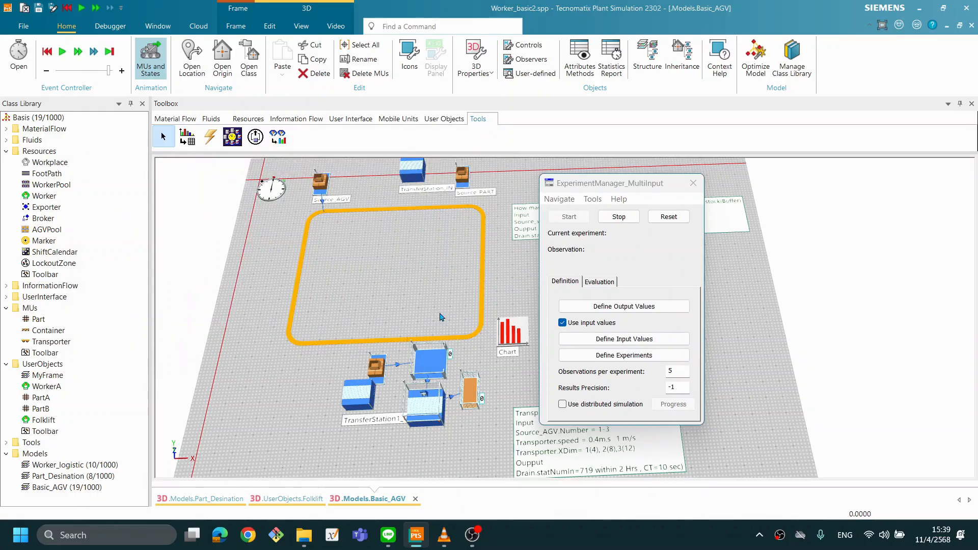
In the multi-level experimental design, set the Transporter.XDim upper level to 3 and increment to 1, and apply the design.
left_click(593, 199)
left_click(617, 213)
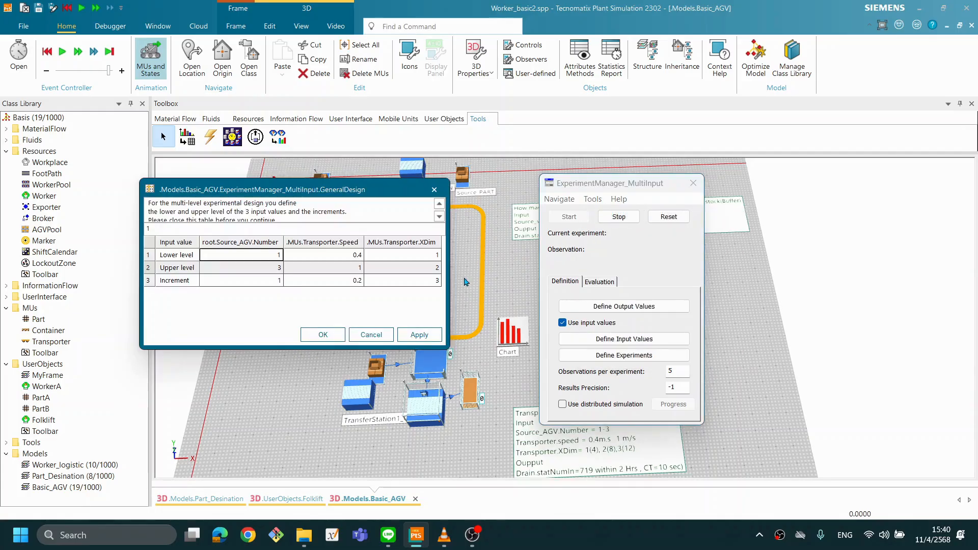
left_click(433, 267)
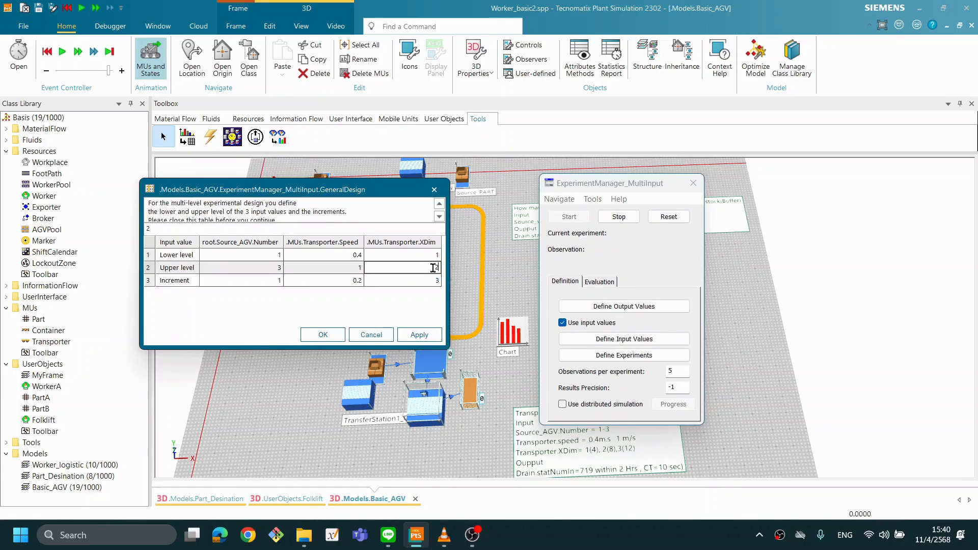
left_click_drag(433, 267, 453, 271)
type("3")
left_click(431, 284)
left_click_drag(433, 281, 458, 283)
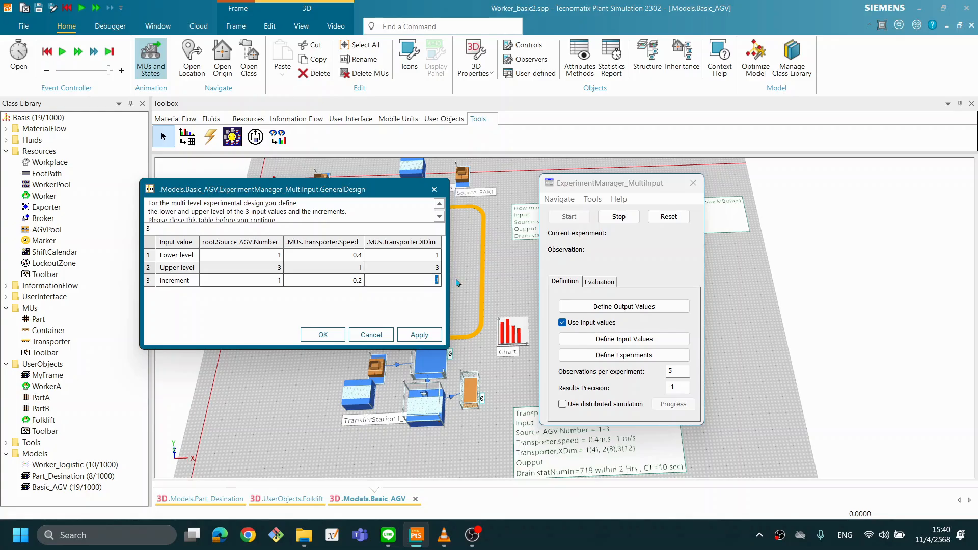
type("1")
left_click(418, 335)
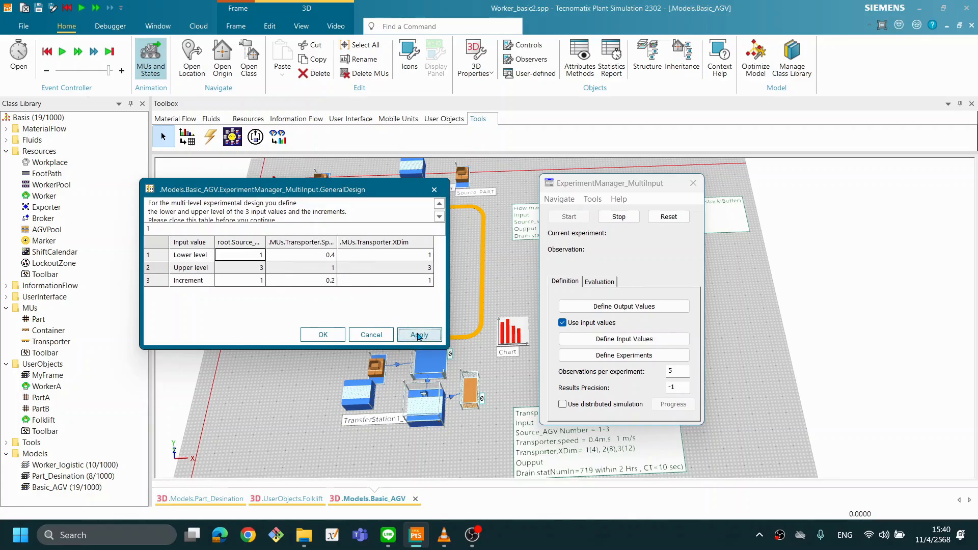
left_click(326, 336)
Check the regenerated experiment table through its last row for the Transporter.XDim variations and accept it.
left_click(506, 308)
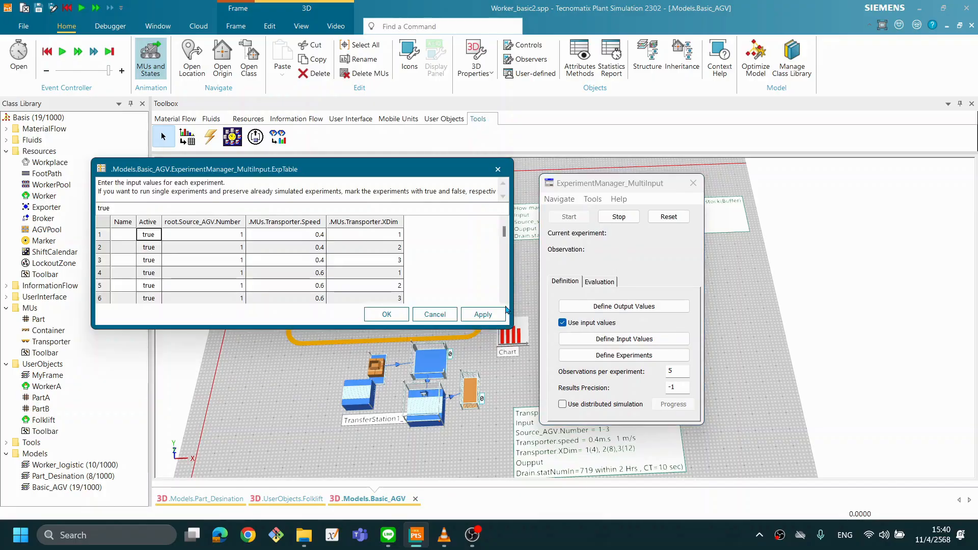
scroll(418, 288, "down", 9)
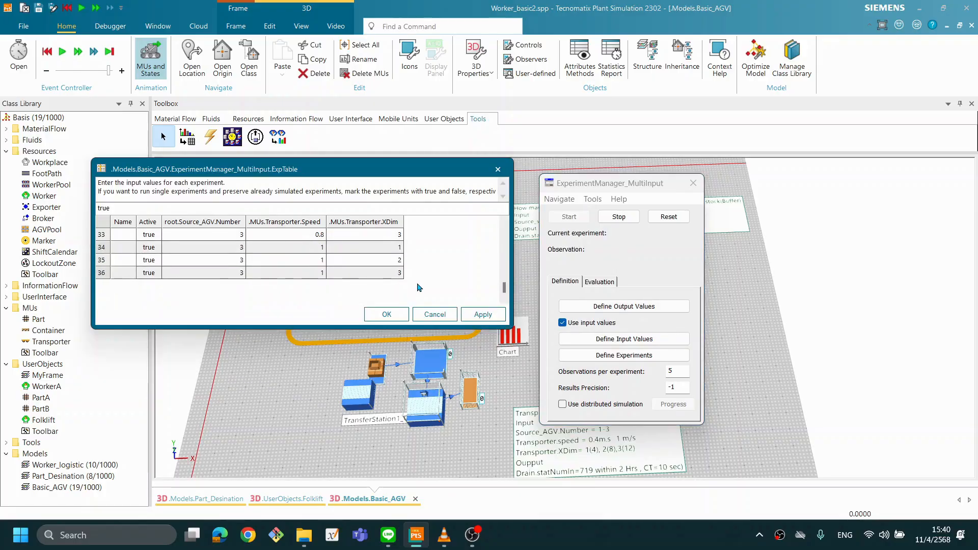
scroll(397, 264, "up", 9)
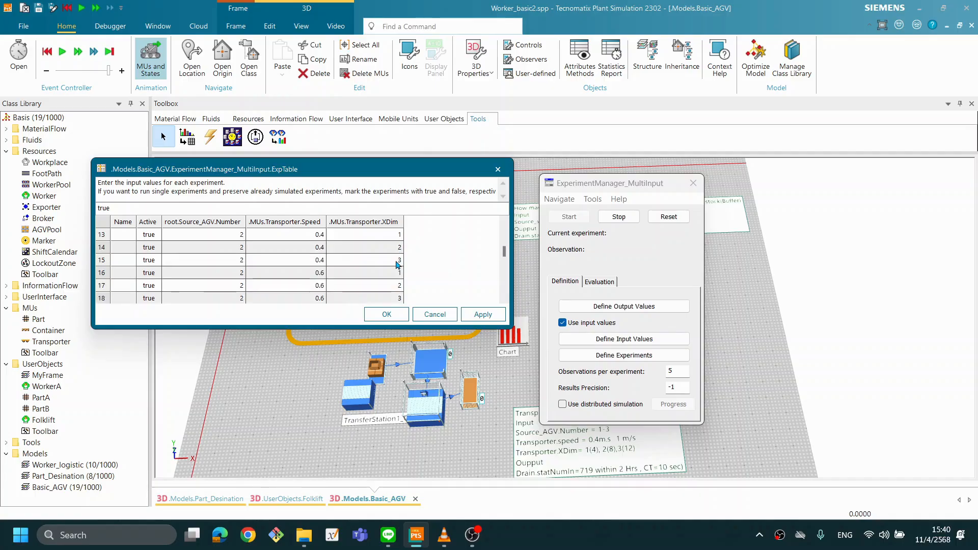
scroll(428, 260, "down", 7)
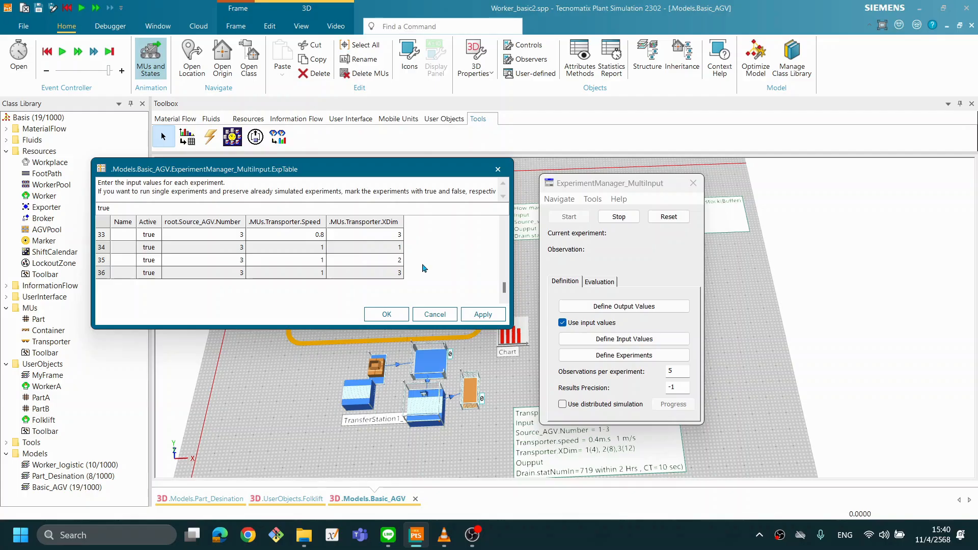
left_click(398, 313)
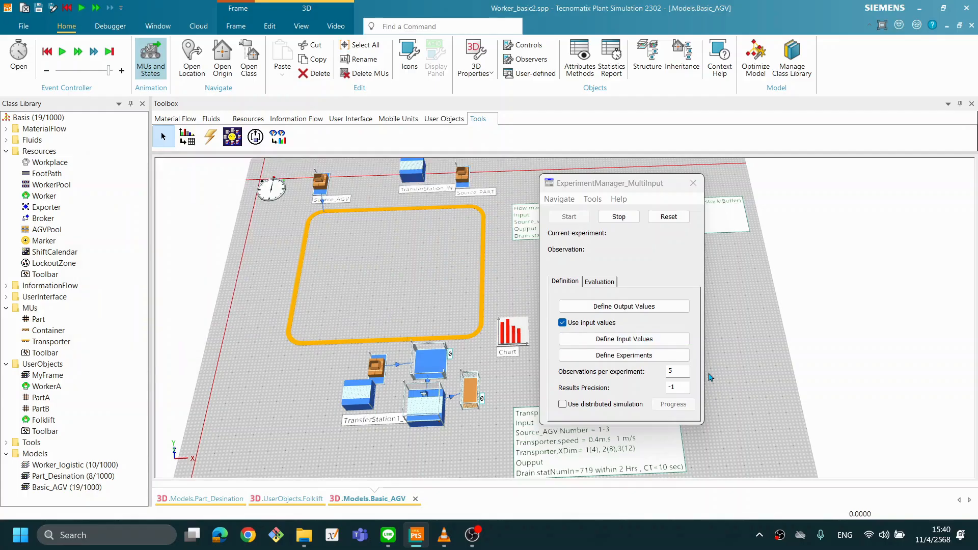
Set the observations per experiment to 1 and move the ExperimentManager_MultiInput dialog clear of the model's charts.
double_click(681, 375)
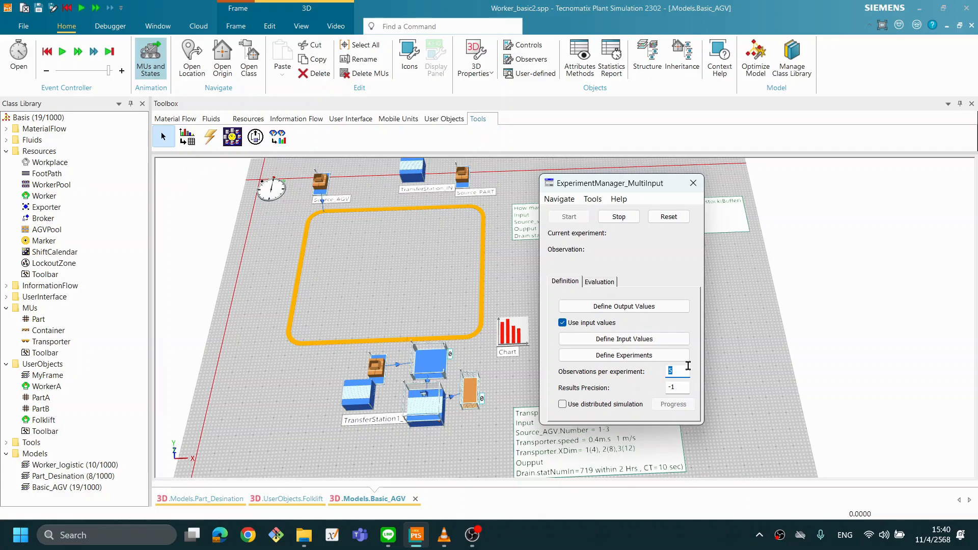
type("1")
left_click_drag(616, 184, 791, 173)
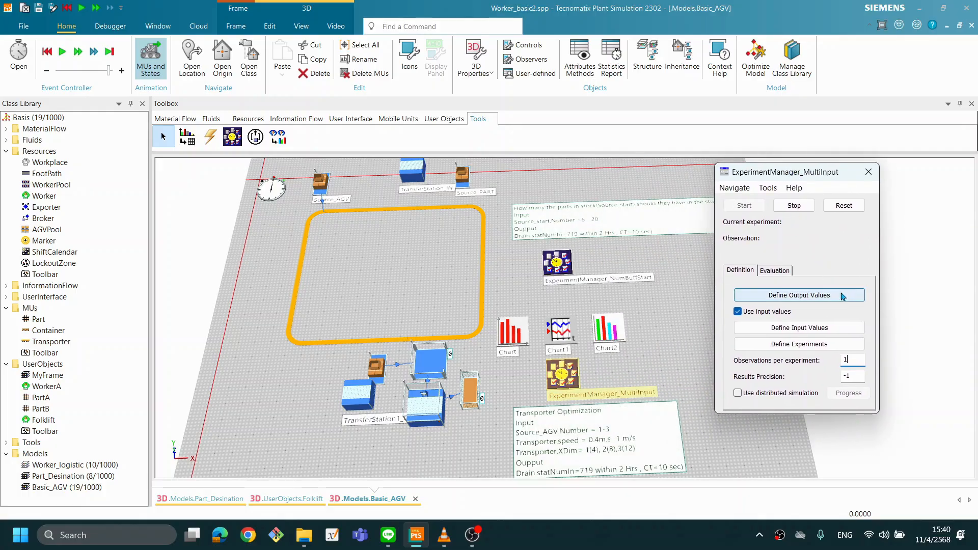
Reset the ExperimentManager_MultiInput, run all the defined experiments, and dismiss the completion message.
left_click(849, 209)
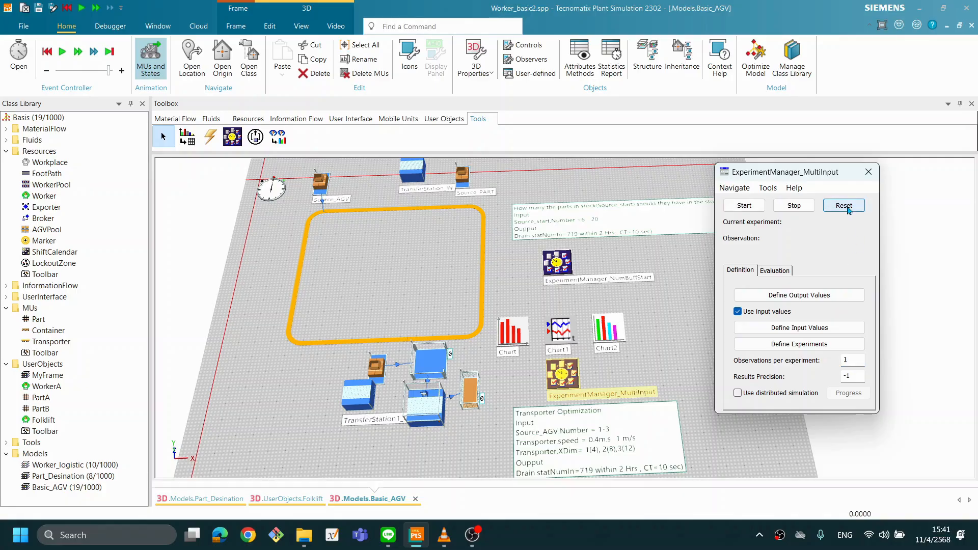
left_click(754, 207)
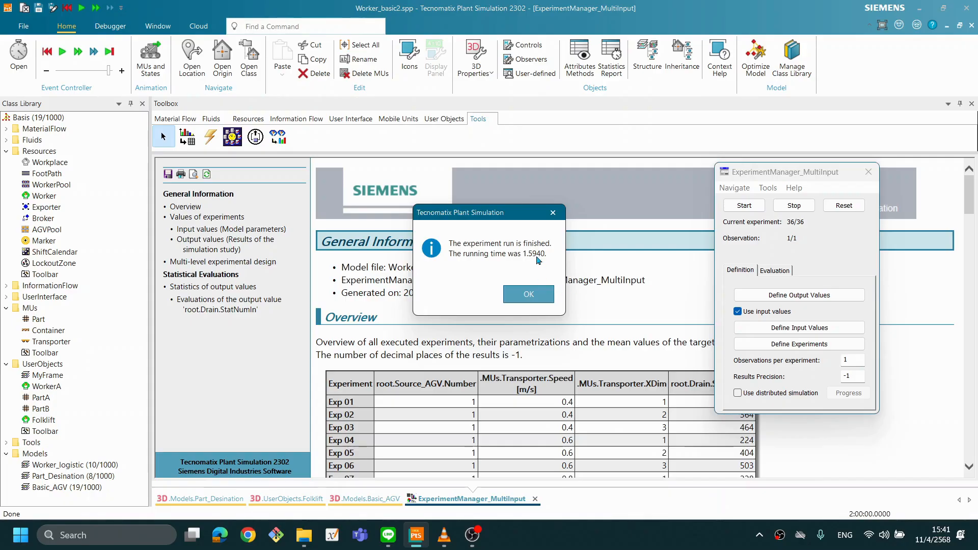
left_click(540, 295)
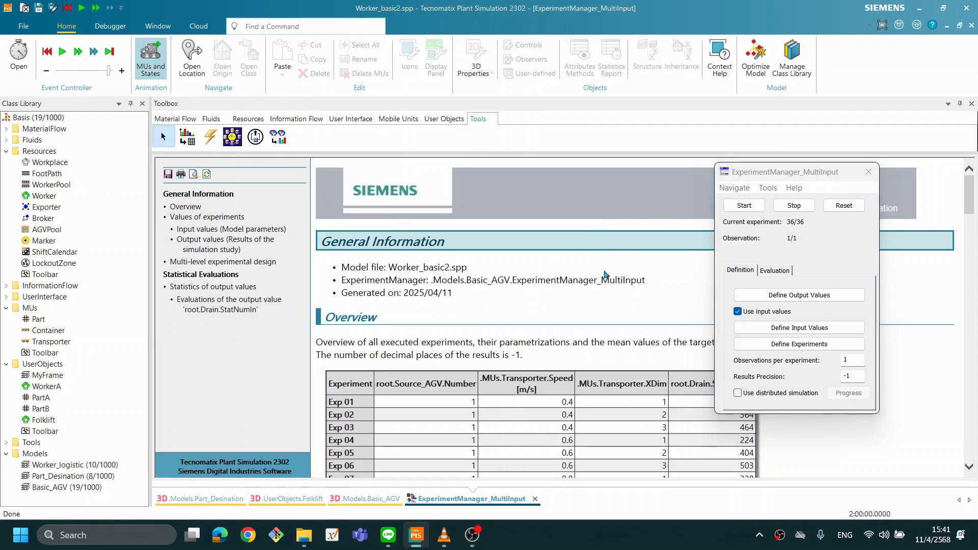
Examine the report's Overview table, comparing Drain.StatNumIn across the AGV number, transporter speed and XDim combinations, with the experiment dialog moved clear.
left_click_drag(769, 171, 849, 169)
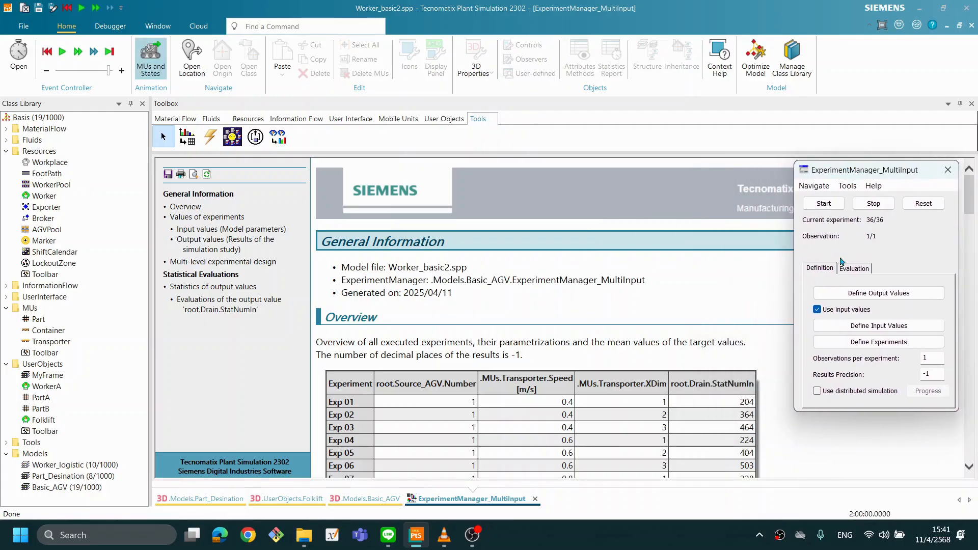
left_click(631, 330)
scroll(631, 331, "down", 5)
scroll(634, 331, "up", 5)
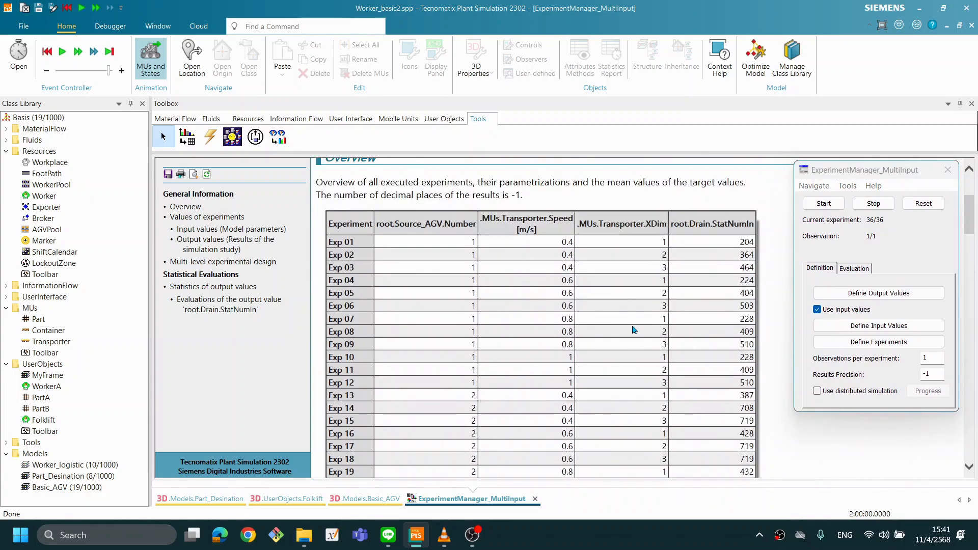
scroll(636, 330, "down", 2)
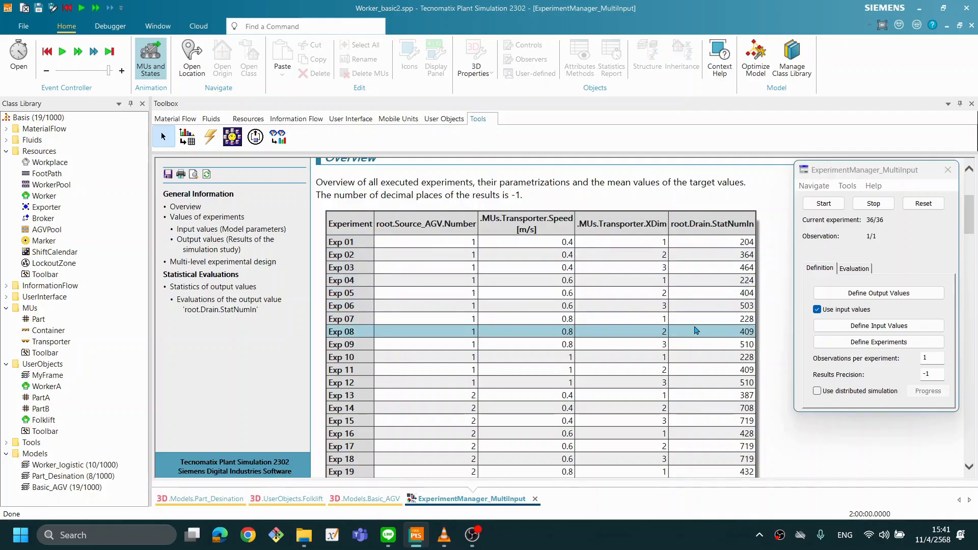
scroll(740, 305, "down", 2)
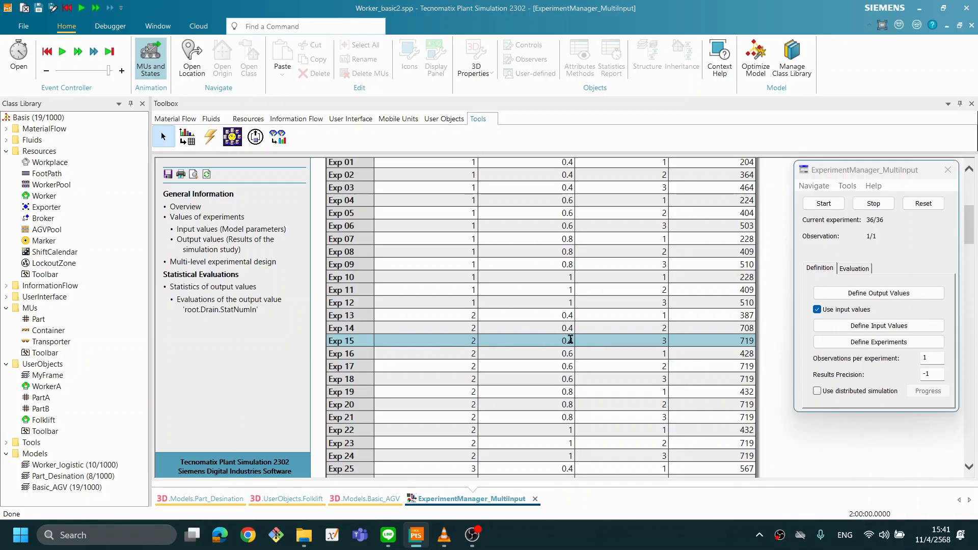
scroll(494, 339, "up", 1)
scroll(494, 338, "up", 3)
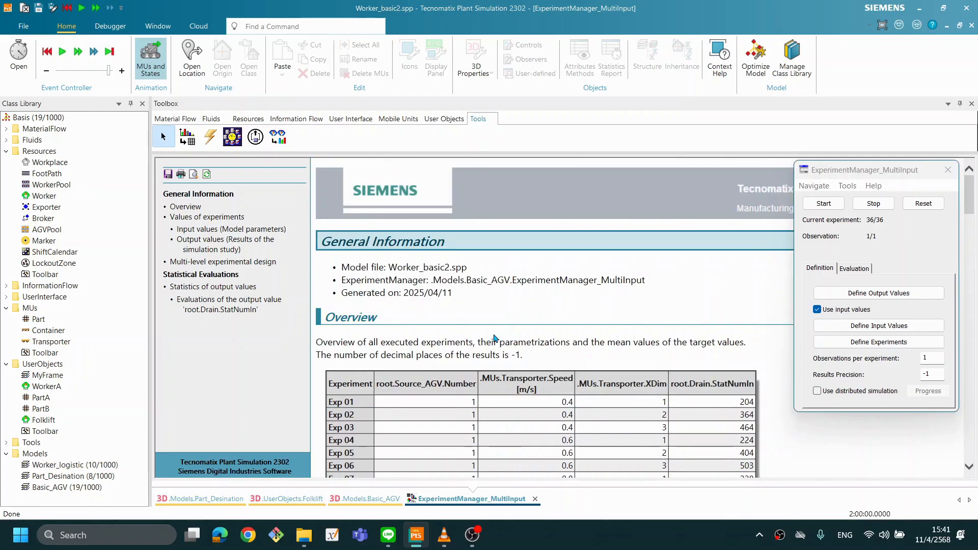
scroll(494, 339, "down", 5)
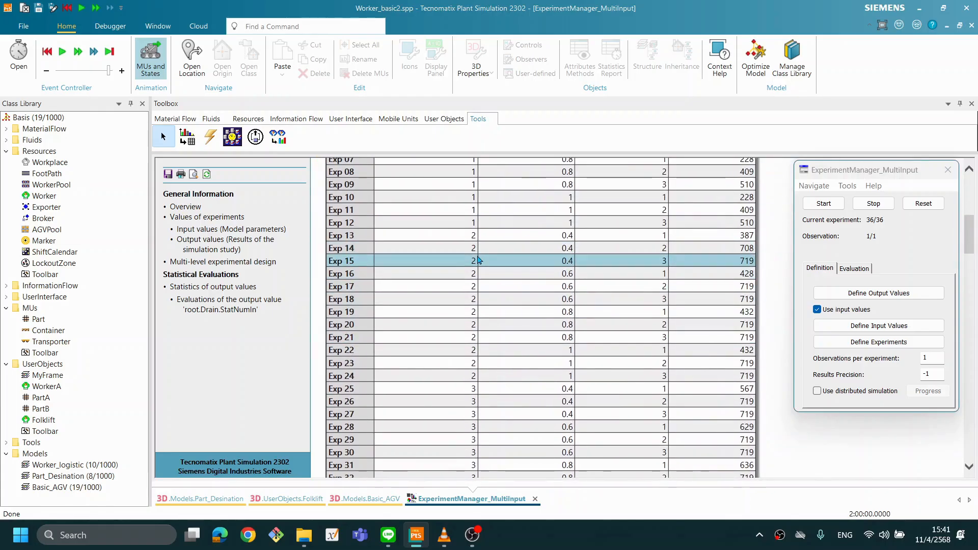
scroll(665, 255, "up", 3)
scroll(672, 284, "up", 3)
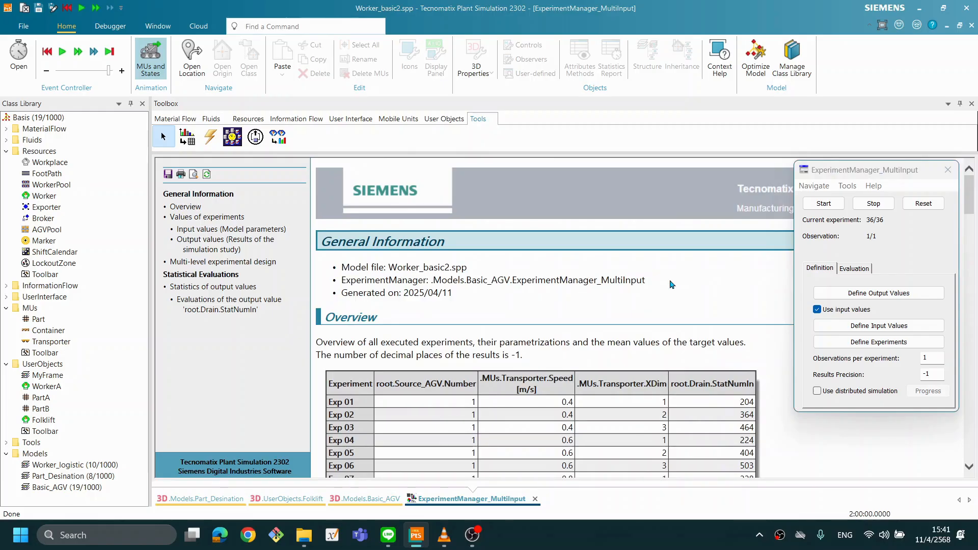
scroll(671, 285, "down", 5)
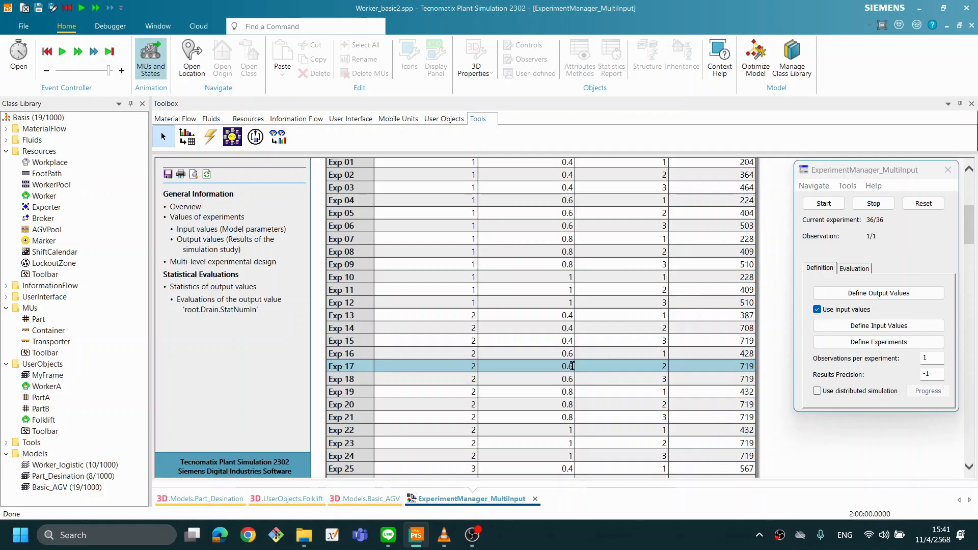
scroll(691, 381, "down", 5)
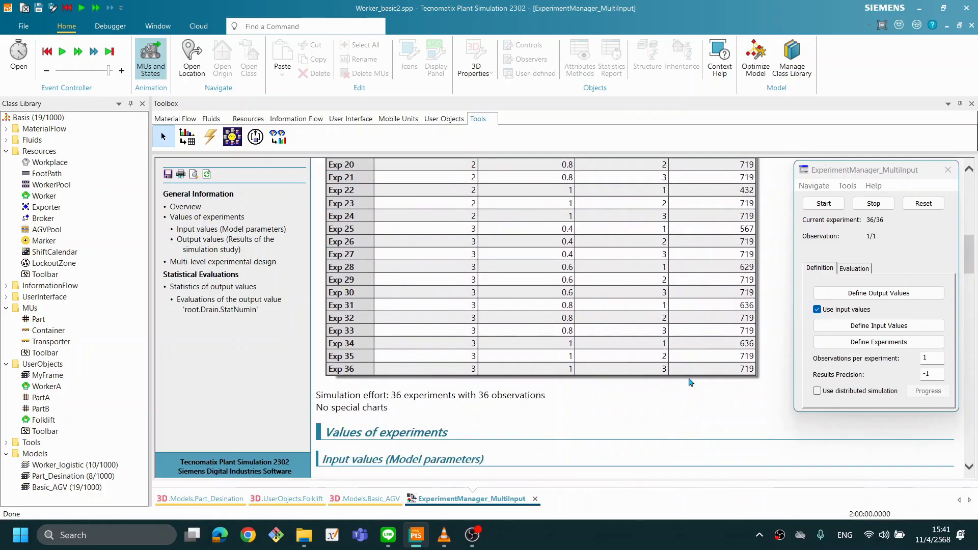
scroll(690, 381, "up", 7)
scroll(692, 382, "down", 12)
scroll(692, 383, "up", 6)
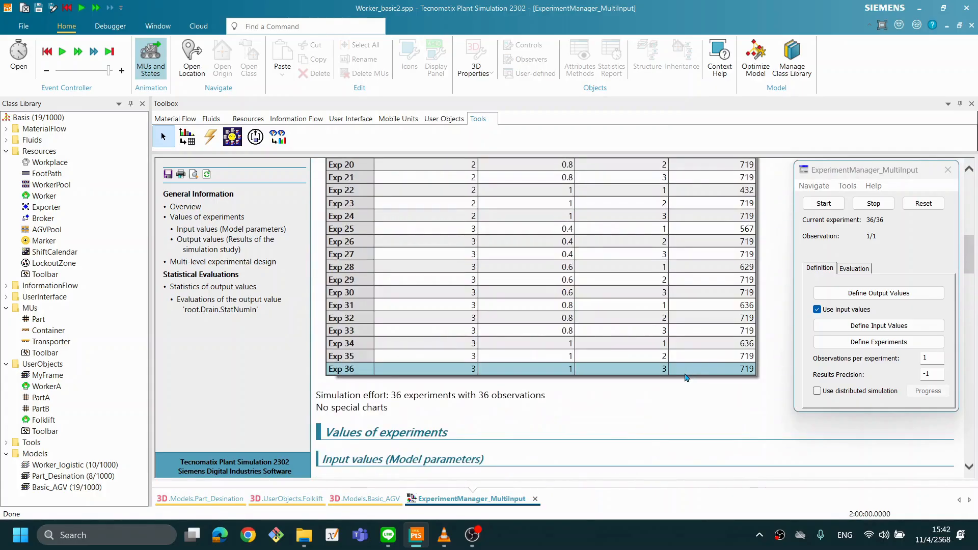
scroll(662, 367, "up", 2)
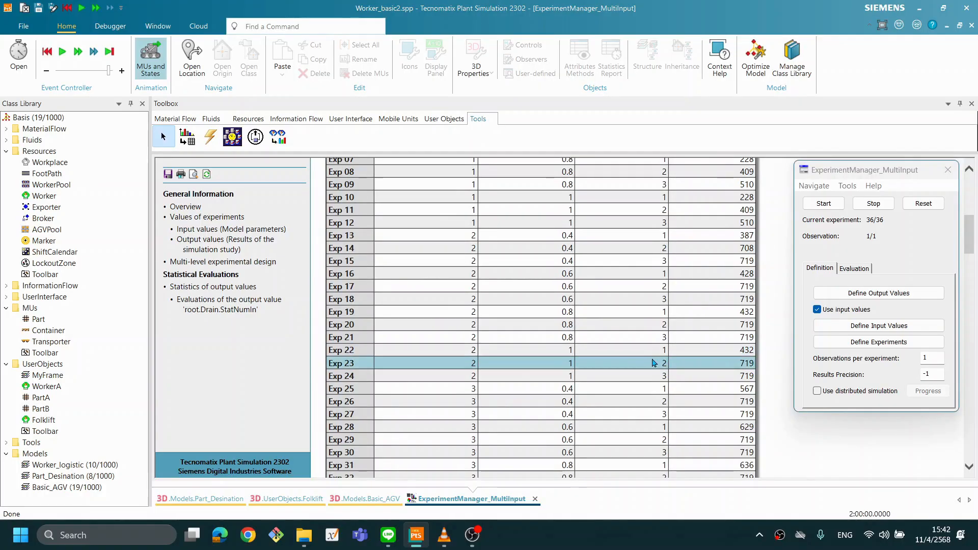
scroll(626, 347, "up", 10)
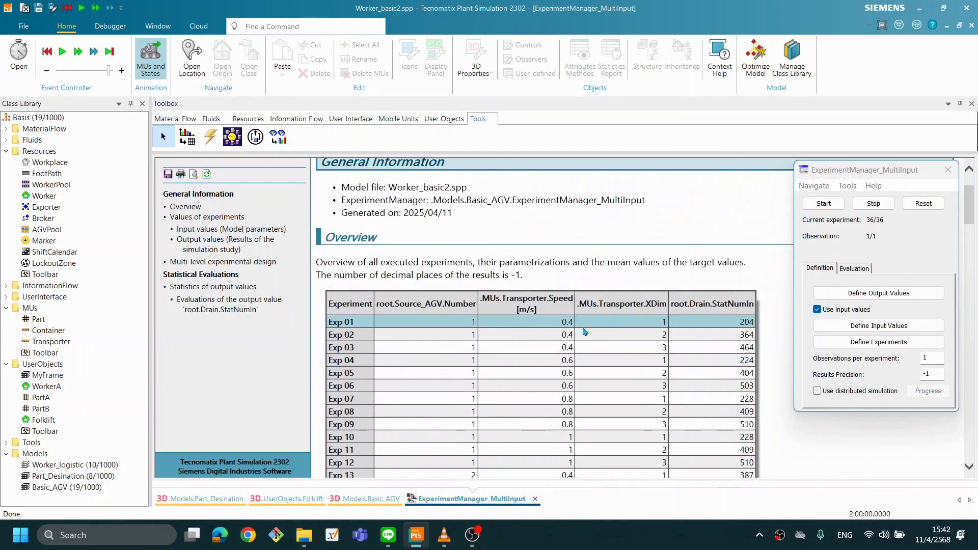
scroll(604, 332, "down", 3)
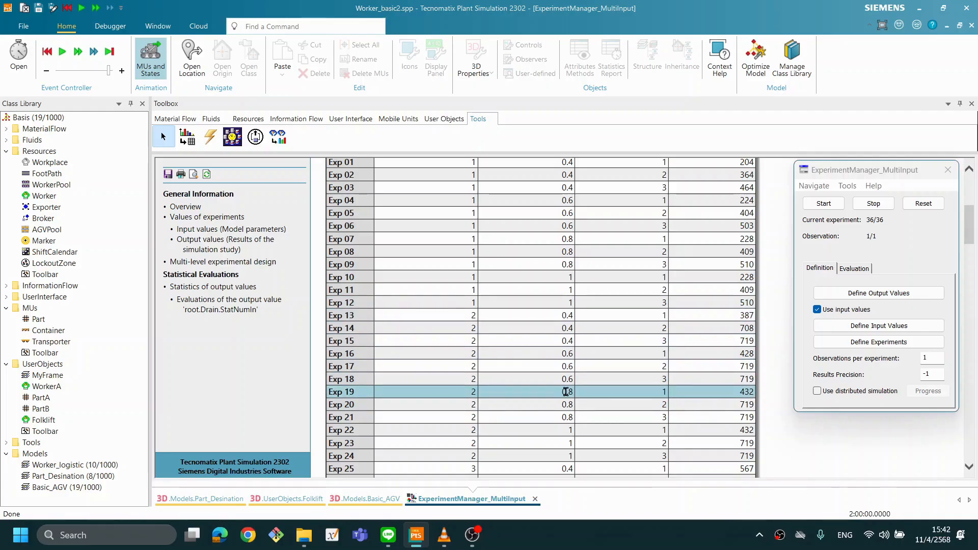
scroll(471, 356, "up", 3)
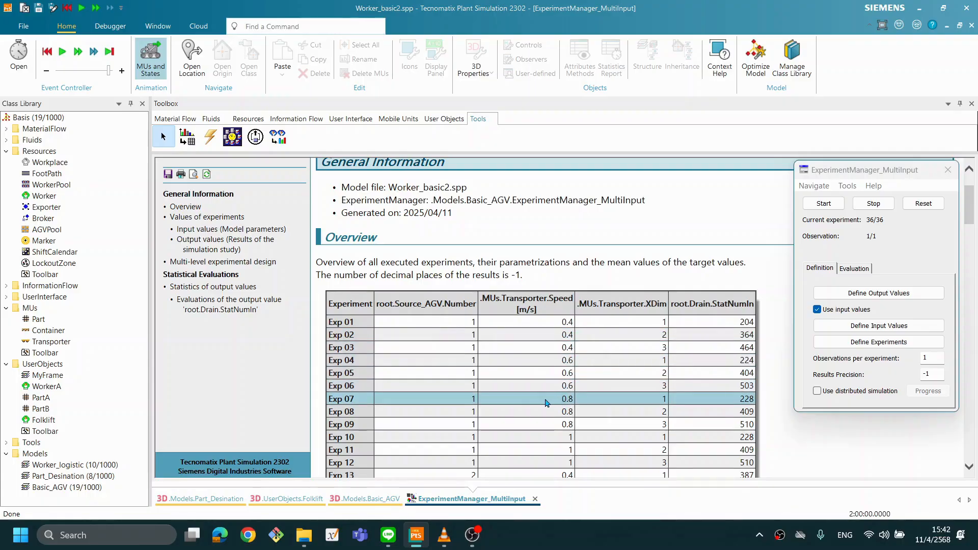
scroll(567, 400, "down", 3)
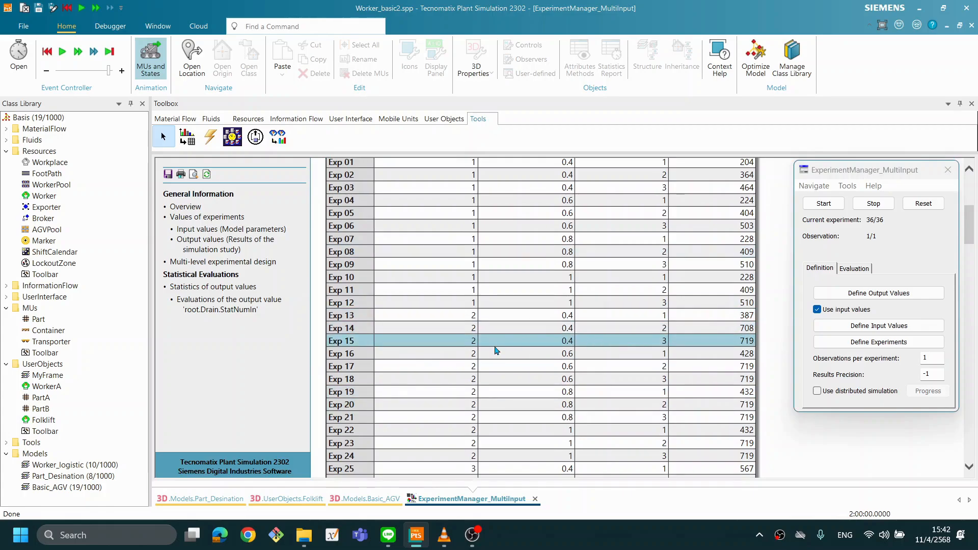
scroll(581, 337, "up", 2)
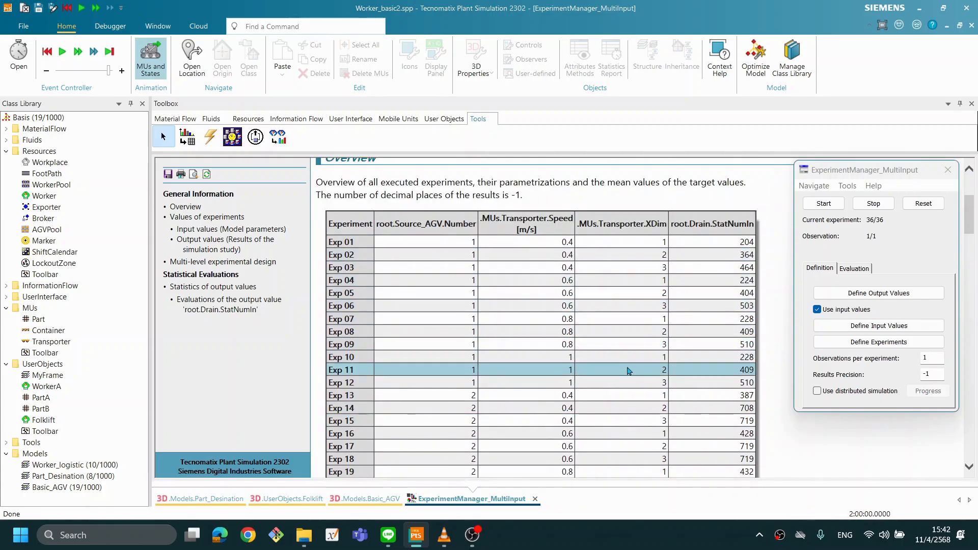
Review the Overview table from Exp 01 to Exp 36 for the AGV number, speed and XDim combinations that reach the target Drain.StatNumIn.
scroll(639, 382, "down", 2)
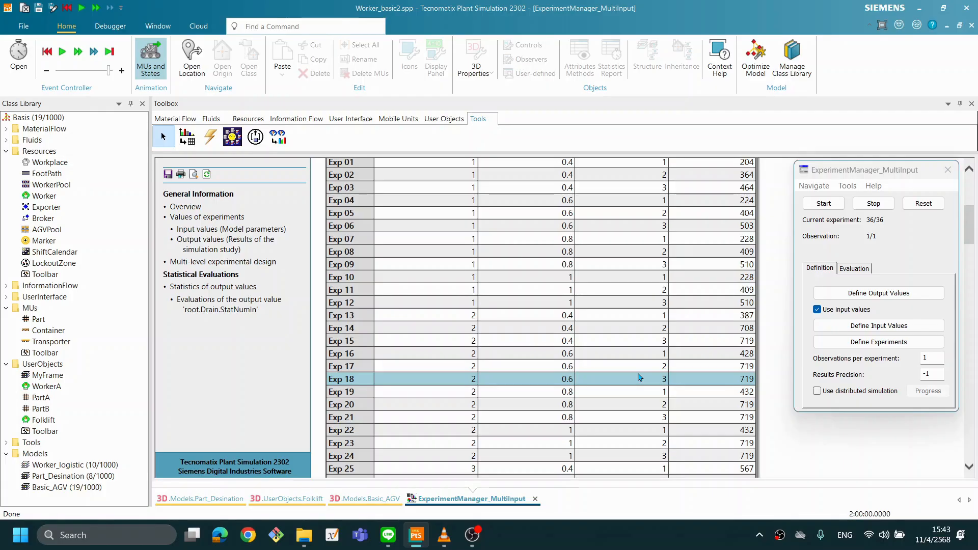
scroll(648, 375, "up", 5)
scroll(648, 375, "down", 7)
scroll(648, 376, "down", 5)
scroll(649, 377, "up", 10)
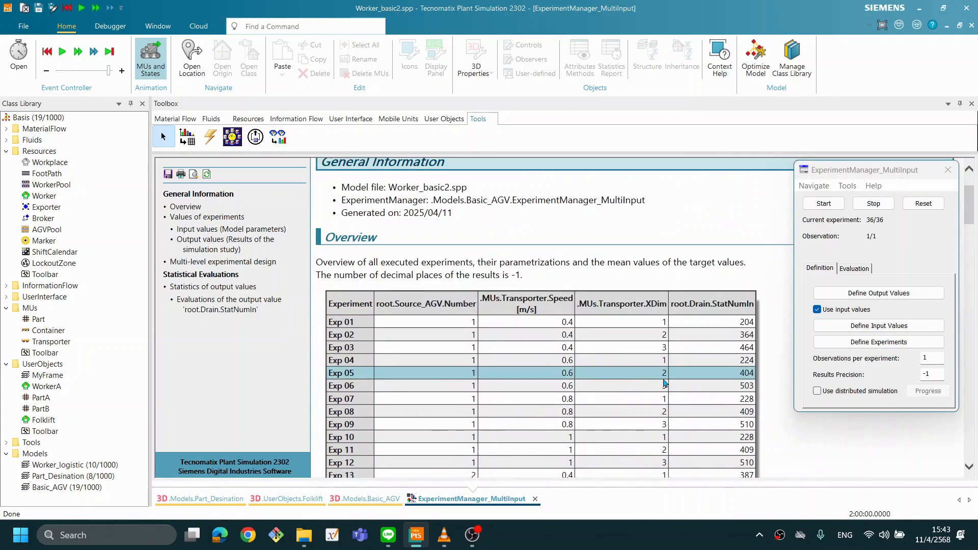
scroll(662, 383, "down", 3)
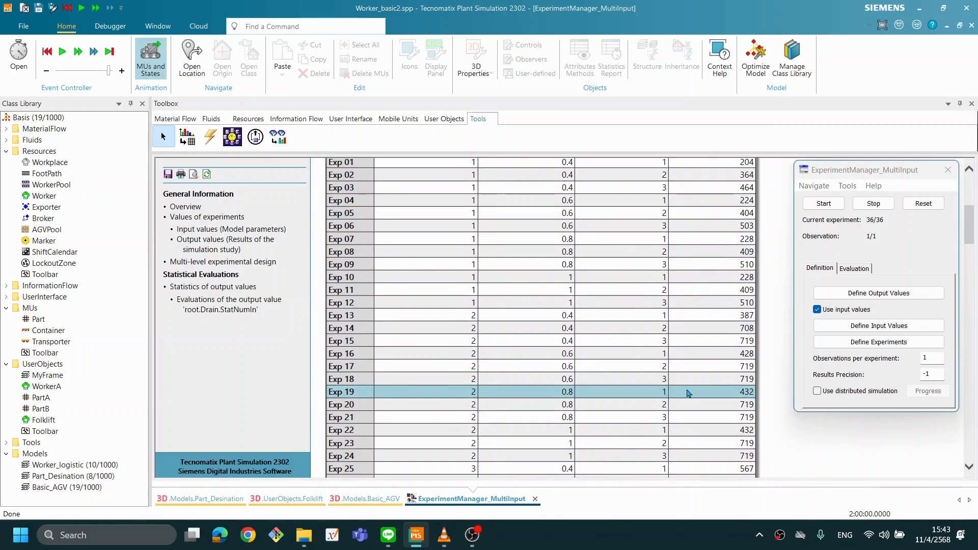
scroll(693, 390, "up", 2)
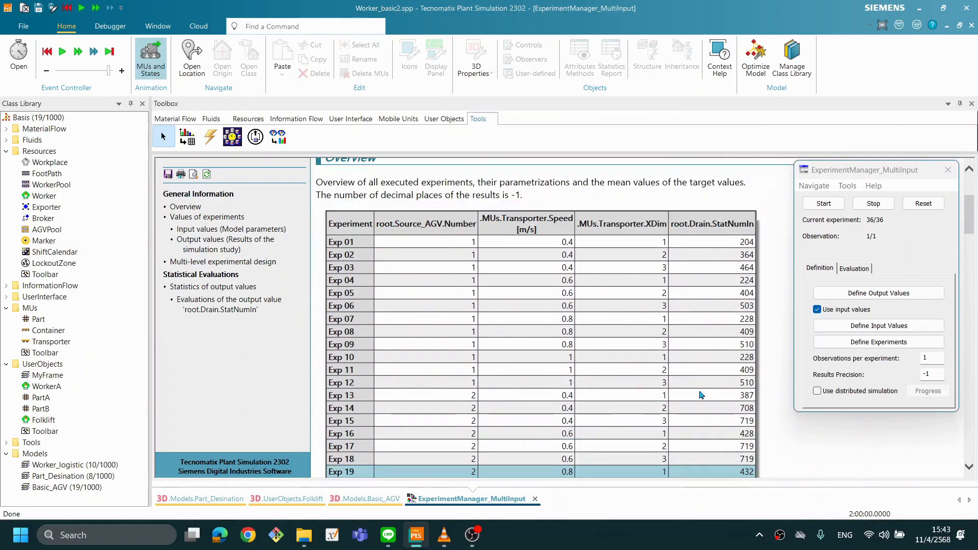
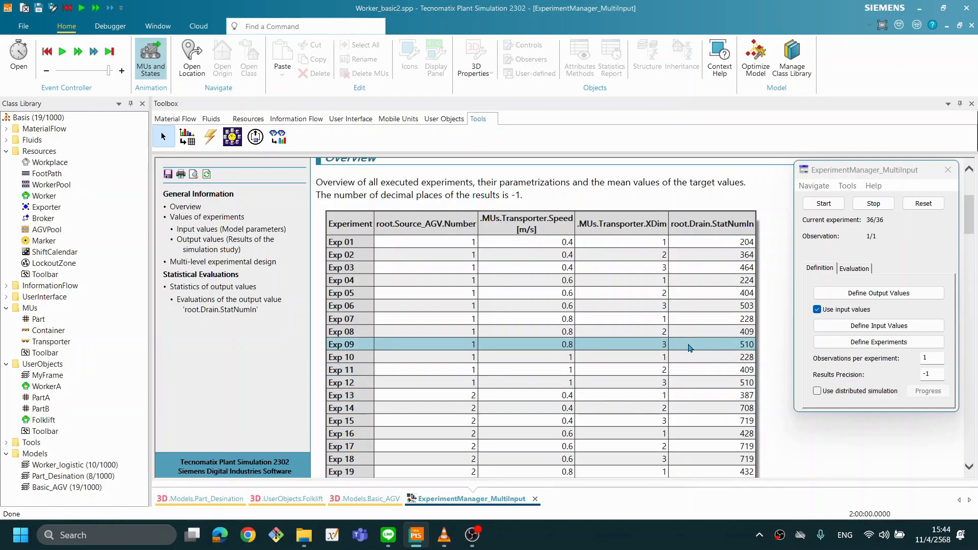
scroll(692, 351, "down", 2)
scroll(692, 351, "down", 6)
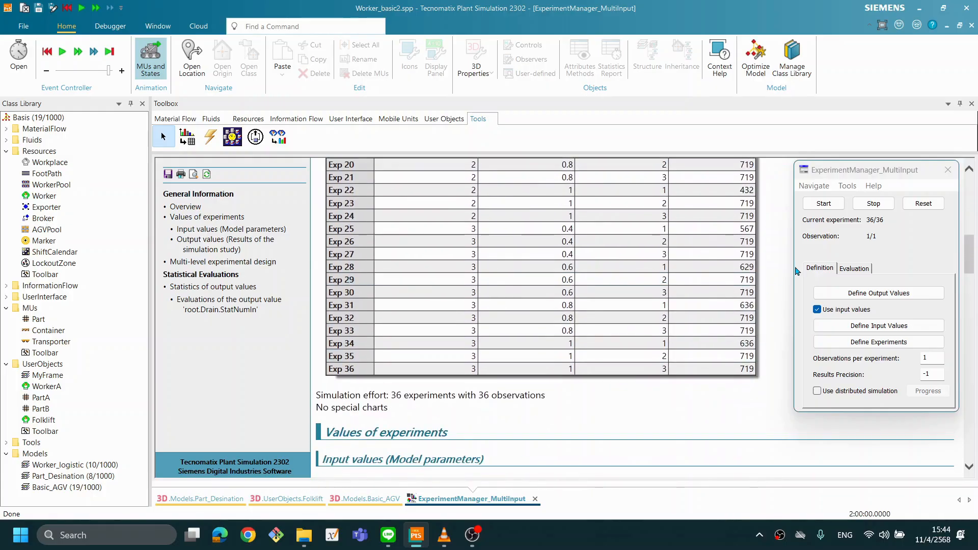
scroll(683, 241, "up", 9)
scroll(683, 242, "down", 6)
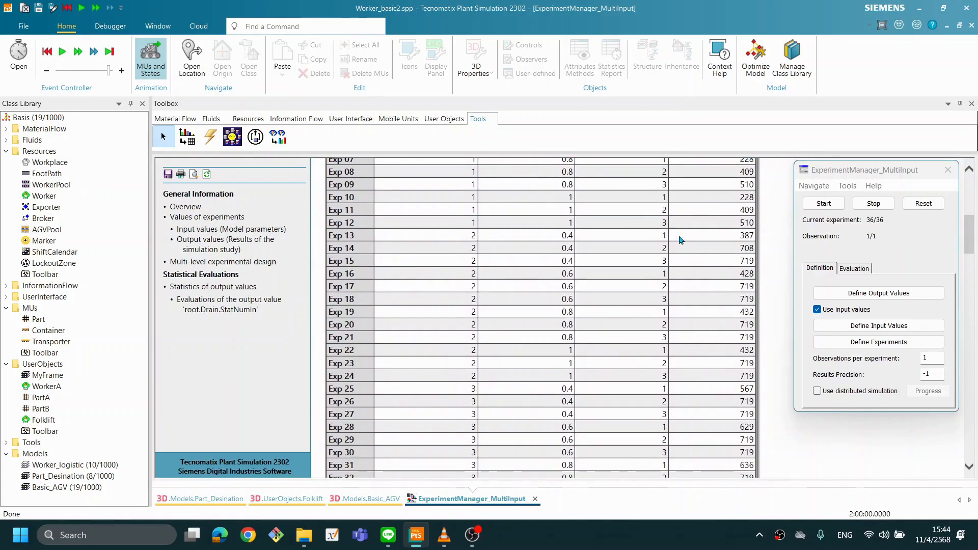
scroll(685, 250, "down", 3)
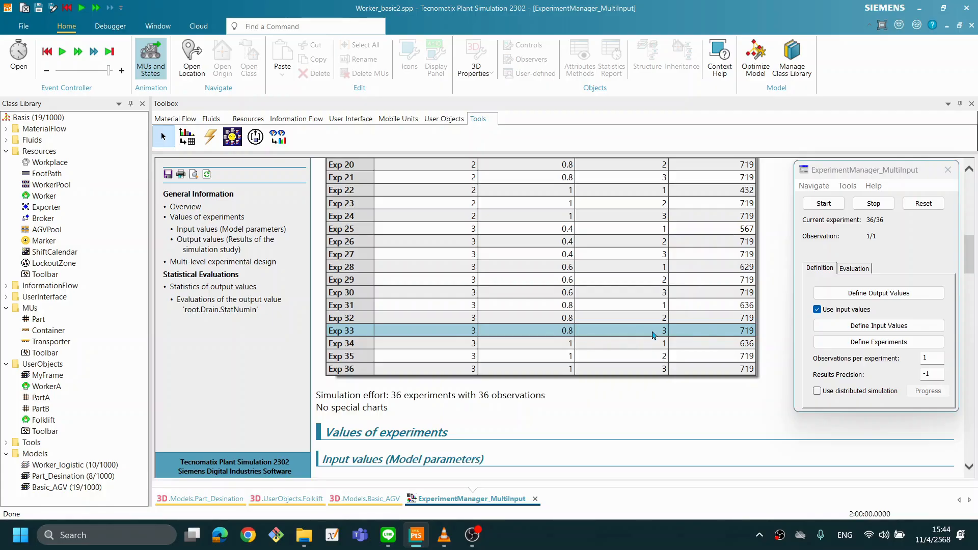
scroll(659, 334, "up", 10)
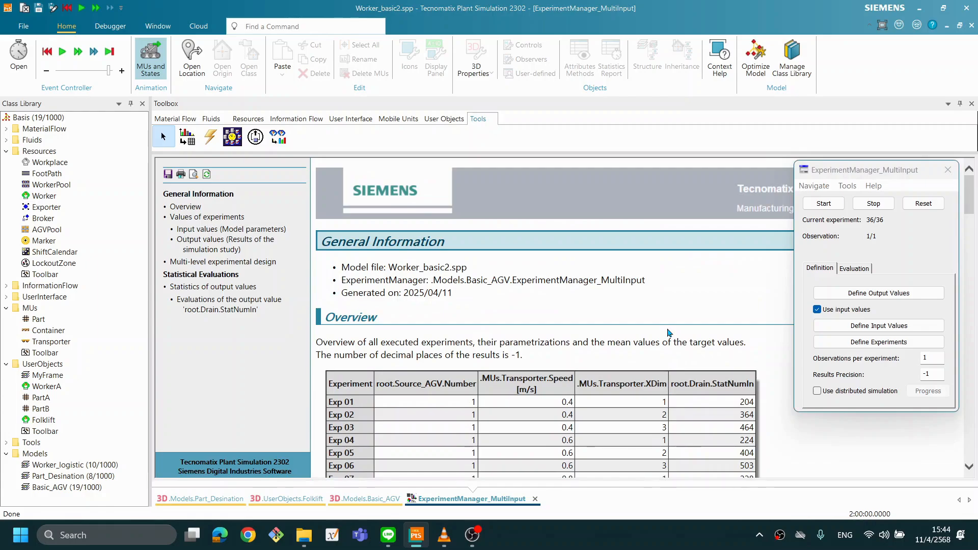
scroll(669, 332, "down", 10)
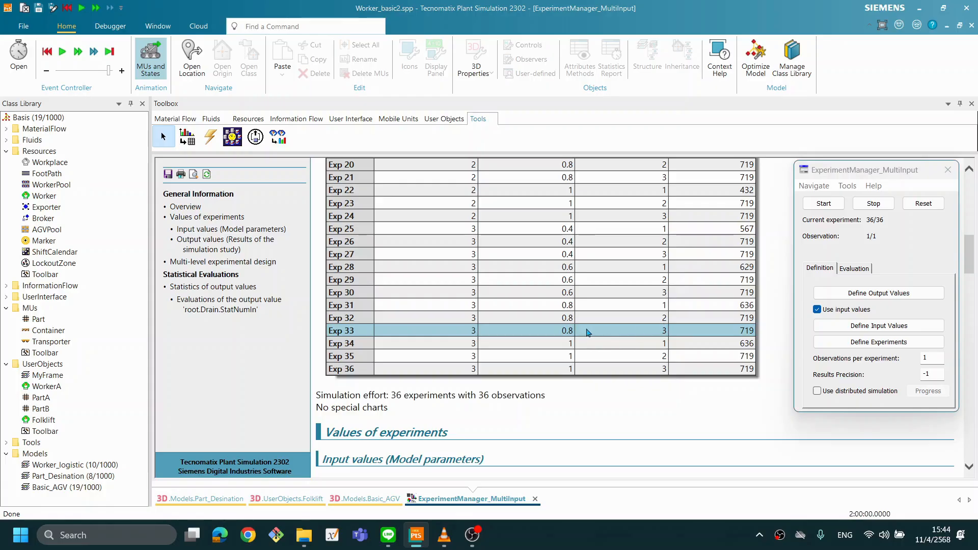
scroll(471, 335, "up", 5)
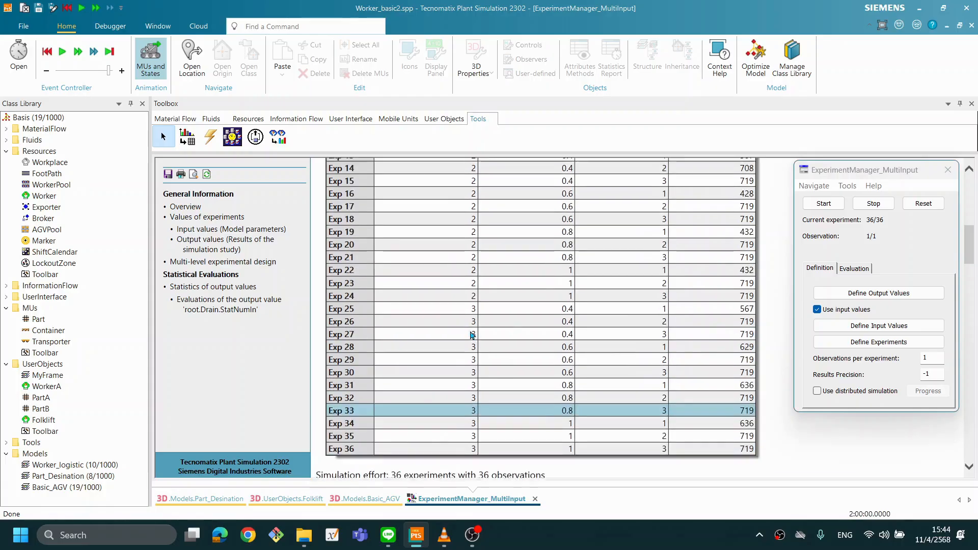
scroll(472, 335, "down", 5)
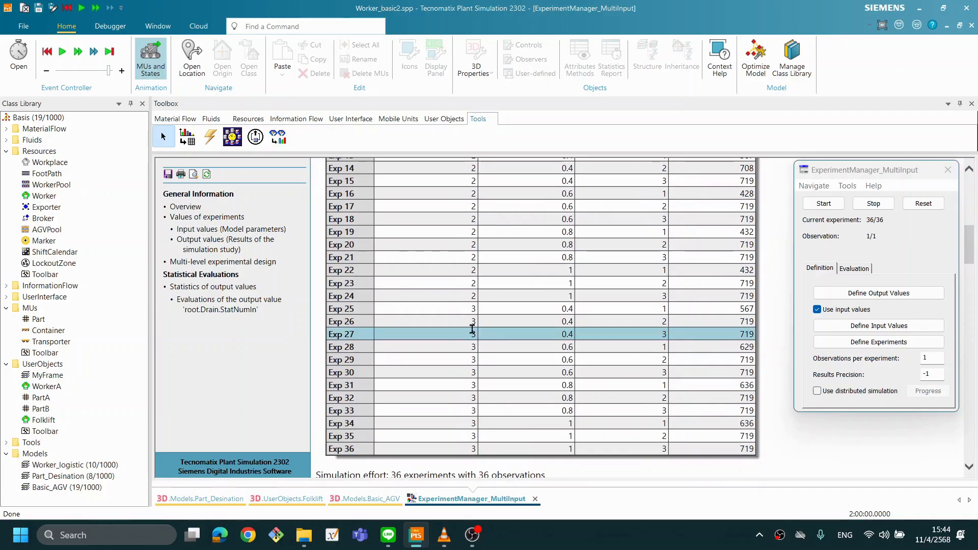
scroll(474, 332, "down", 2)
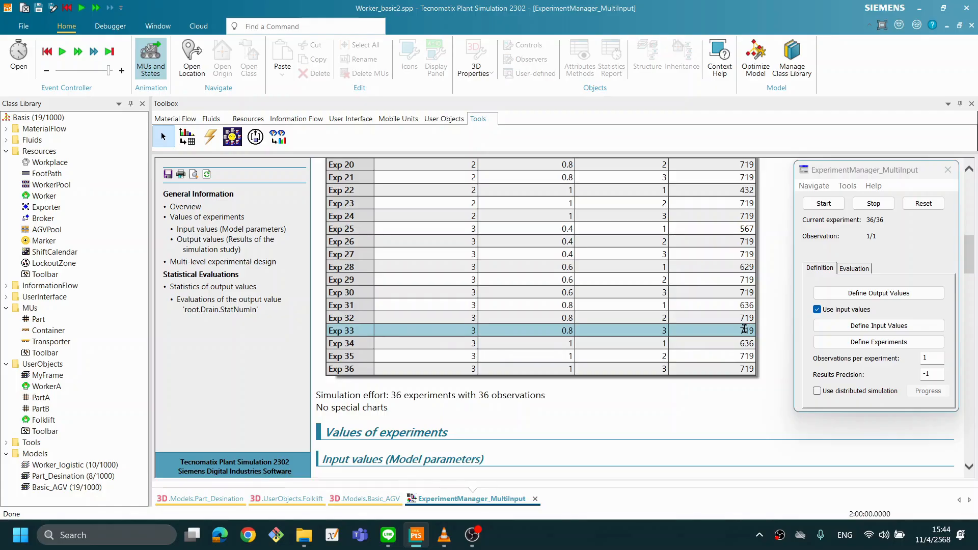
scroll(744, 328, "up", 3)
scroll(745, 329, "up", 3)
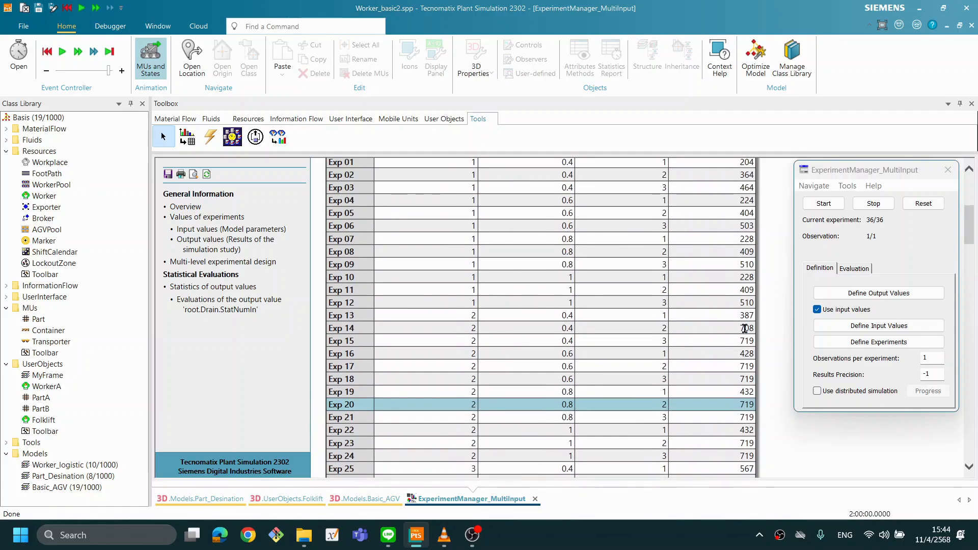
scroll(744, 328, "down", 3)
scroll(744, 328, "up", 5)
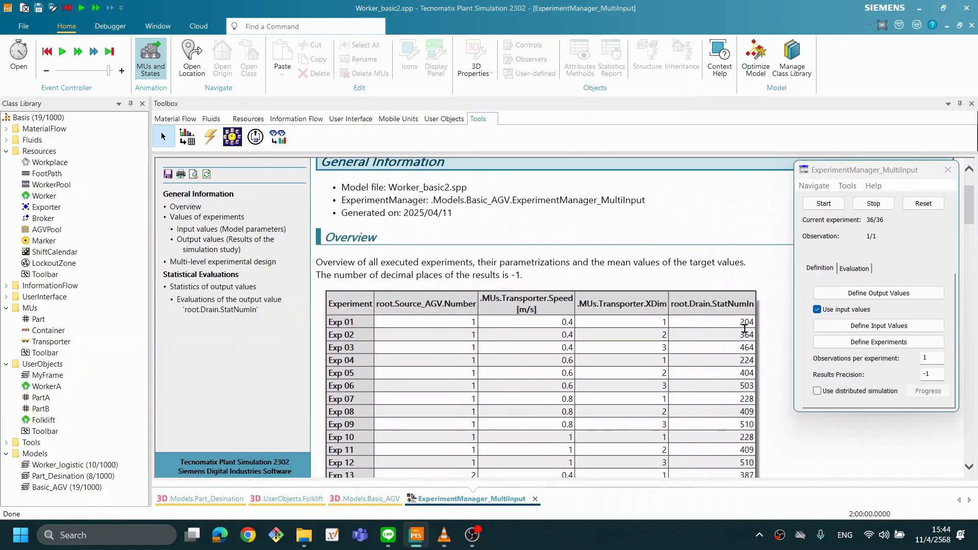
scroll(744, 329, "down", 10)
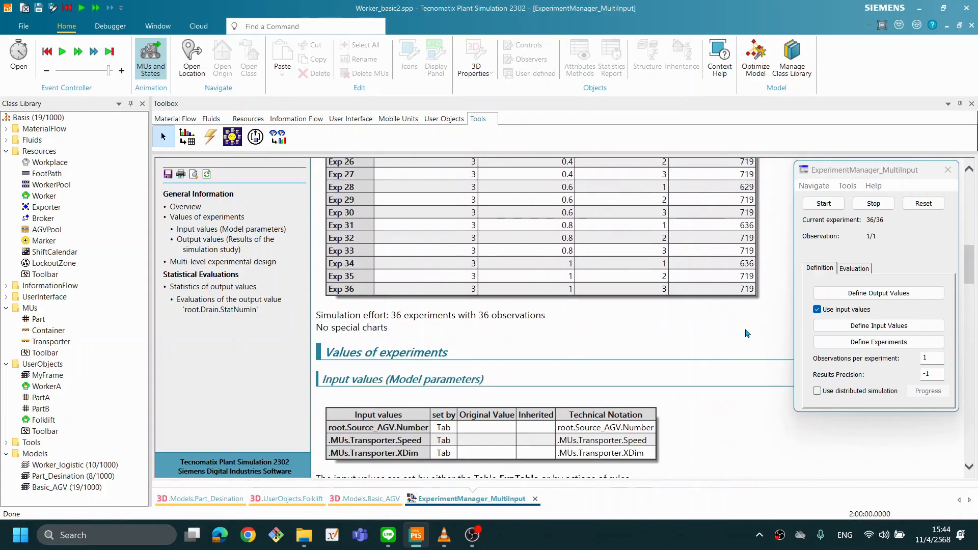
scroll(747, 334, "up", 3)
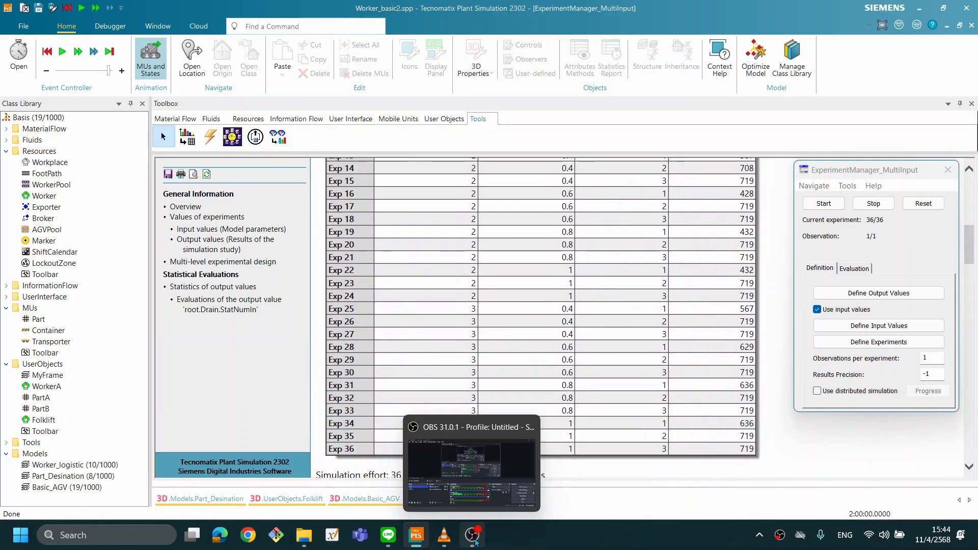
scroll(591, 373, "down", 2)
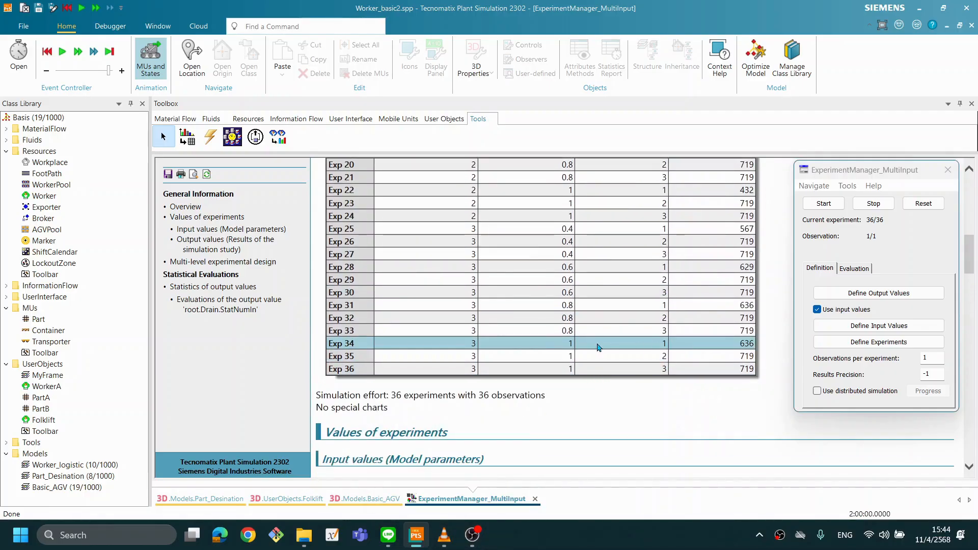
scroll(494, 367, "up", 2)
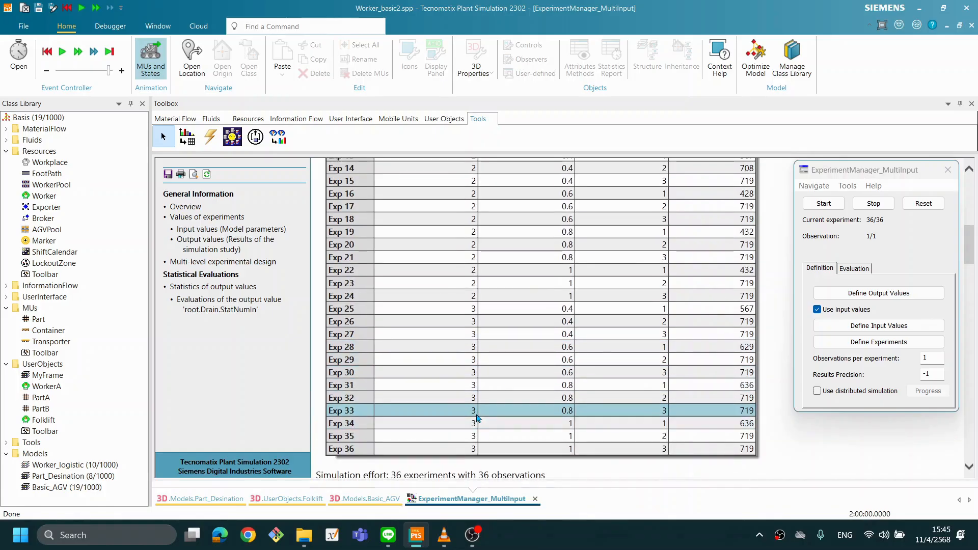
scroll(476, 411, "up", 6)
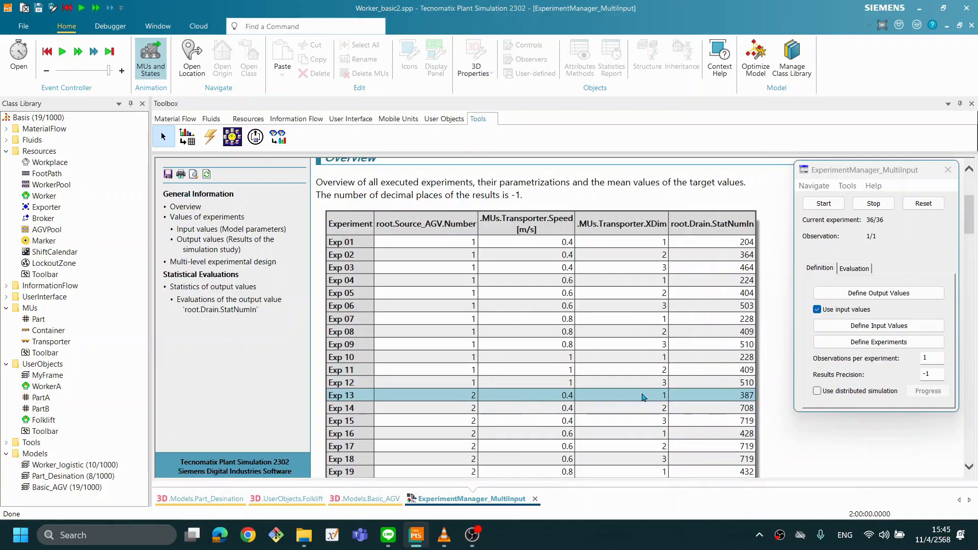
scroll(642, 396, "down", 10)
scroll(594, 328, "up", 4)
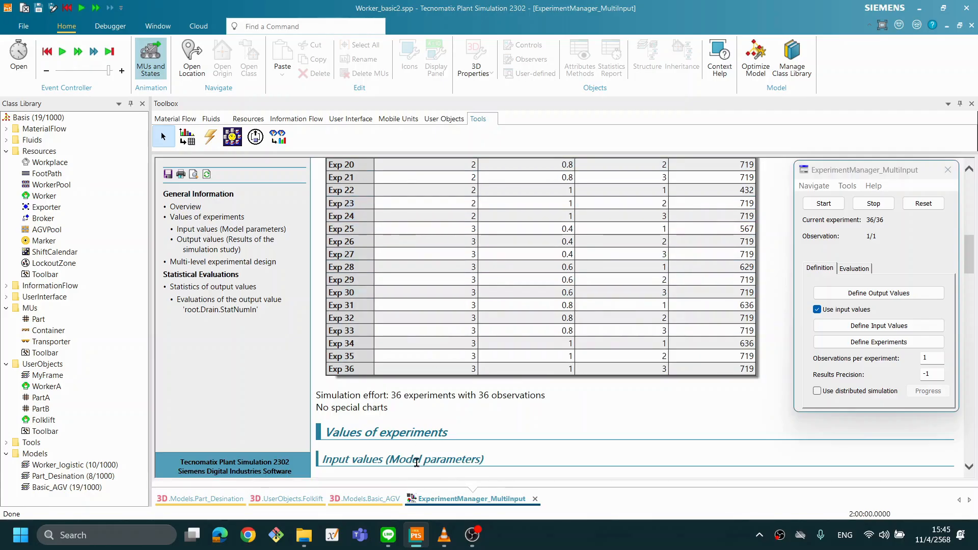
In the Basic_AGV model, set the creation amount of Source_start to 10 and accept the change.
left_click(371, 502)
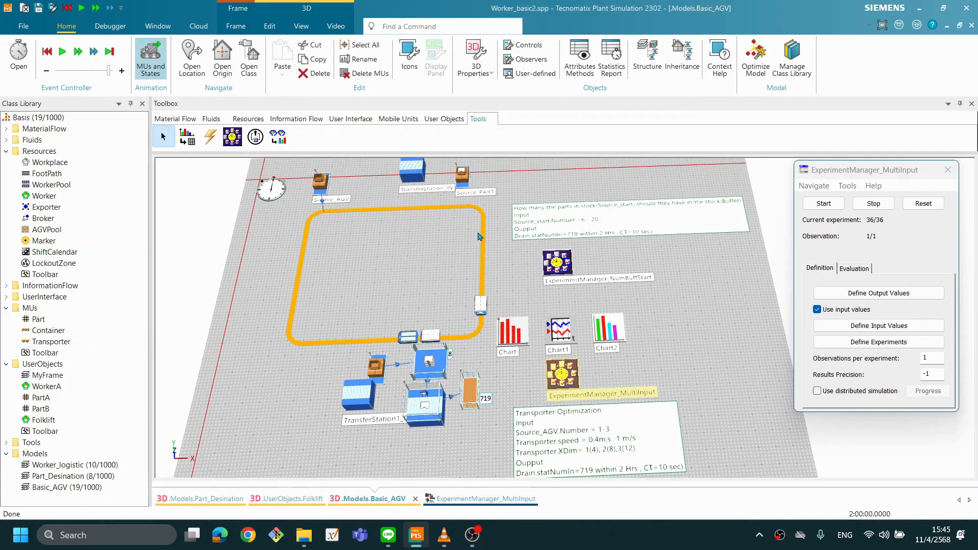
scroll(531, 264, "up", 1)
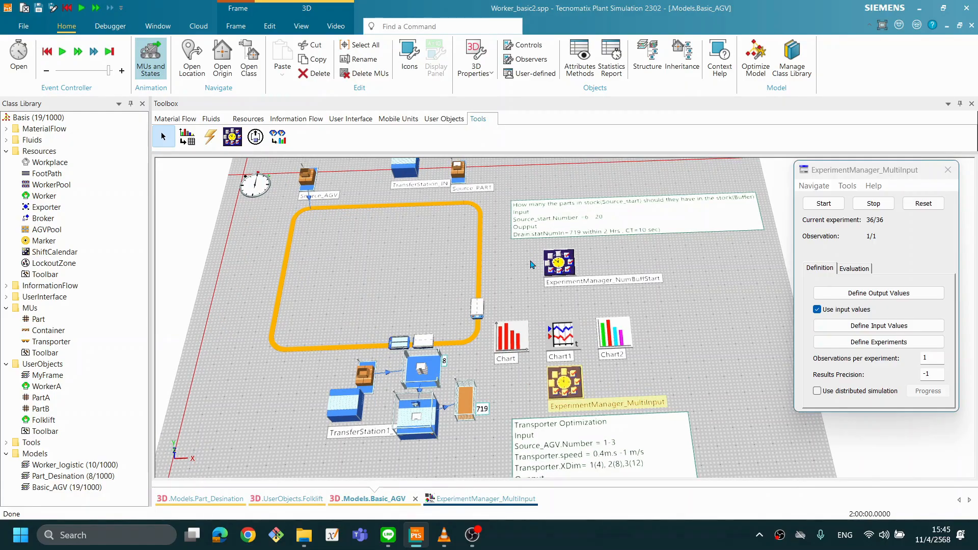
scroll(532, 264, "down", 1)
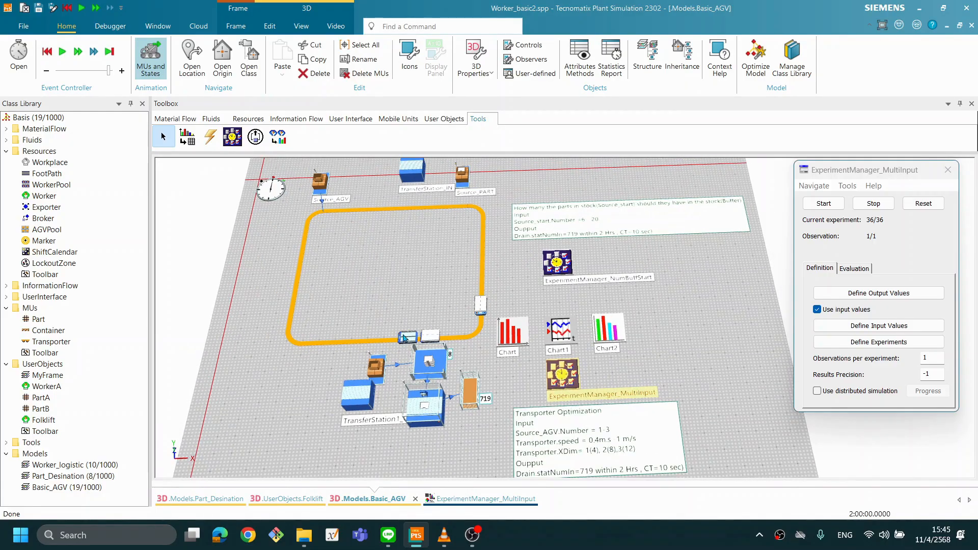
double_click(382, 371)
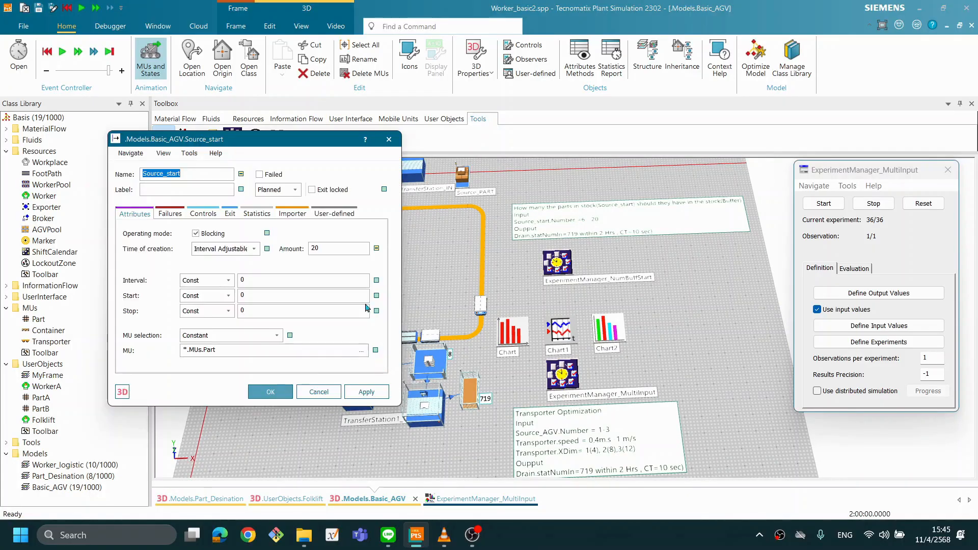
left_click_drag(355, 249, 307, 254)
left_click(347, 247)
left_click_drag(364, 248, 304, 252)
type("10")
left_click(368, 392)
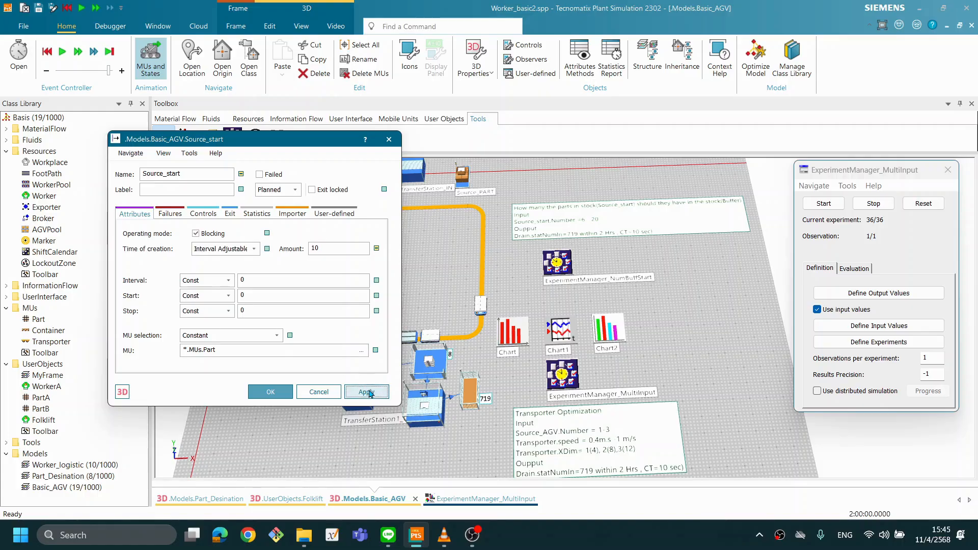
left_click(286, 396)
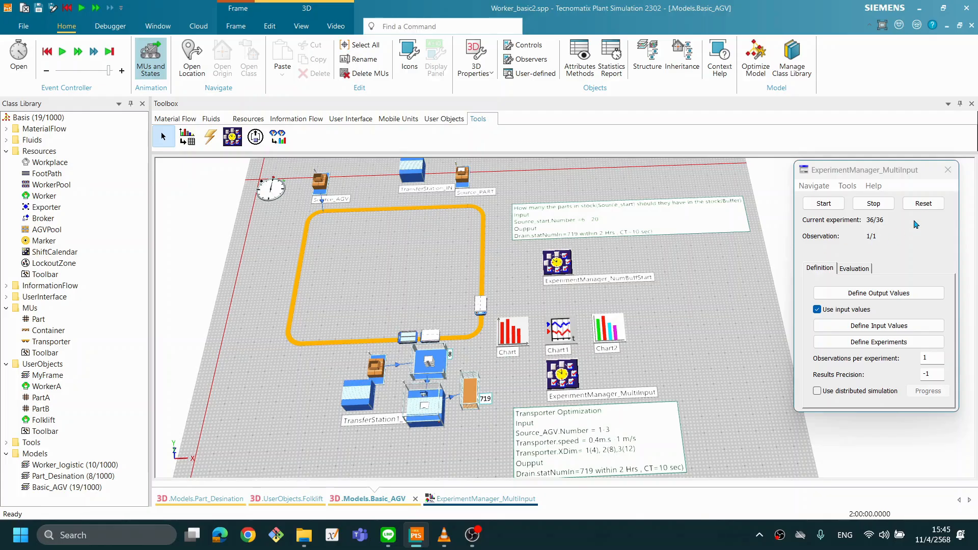
Reset the ExperimentManager_MultiInput, rerun all experiments with the changed Source_start amount, and dismiss the completion message.
left_click(929, 206)
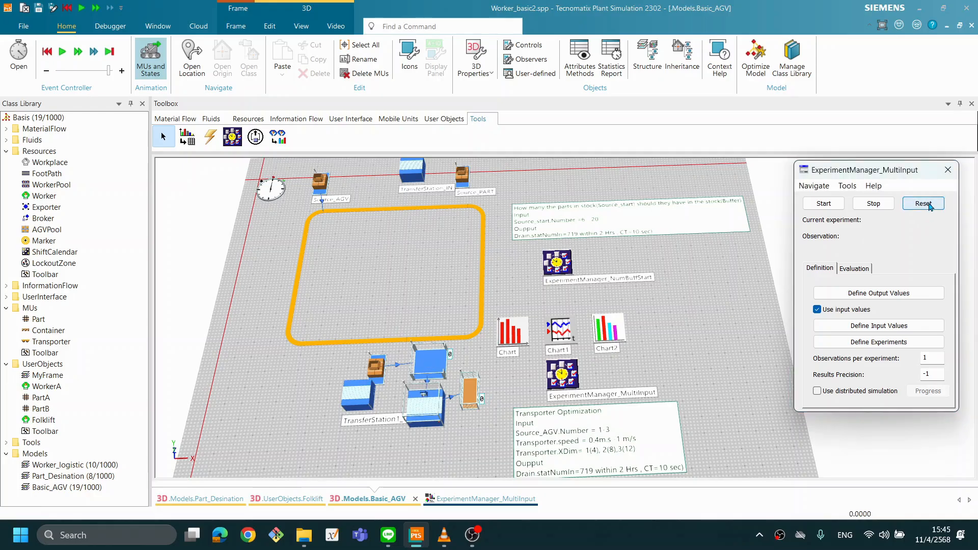
left_click_drag(419, 340, 413, 325)
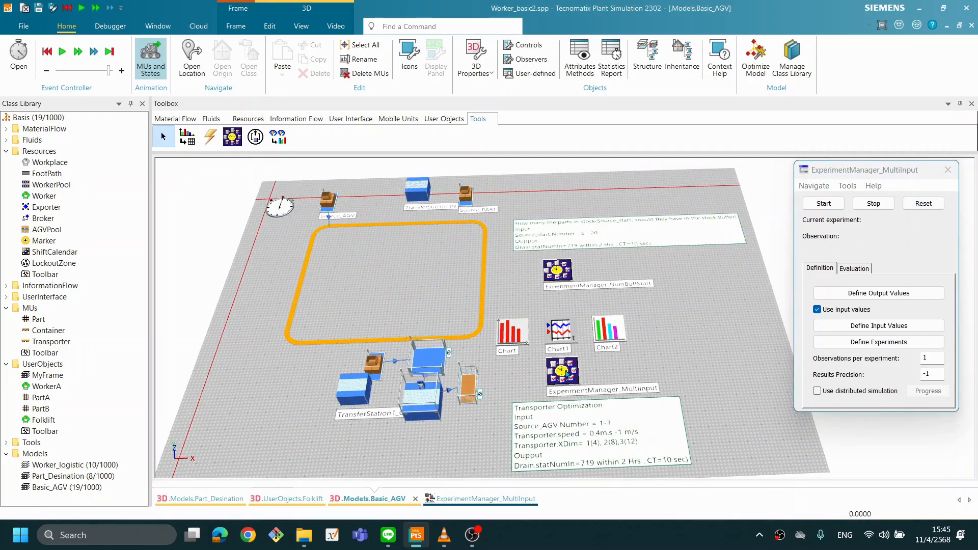
left_click_drag(587, 396, 607, 407)
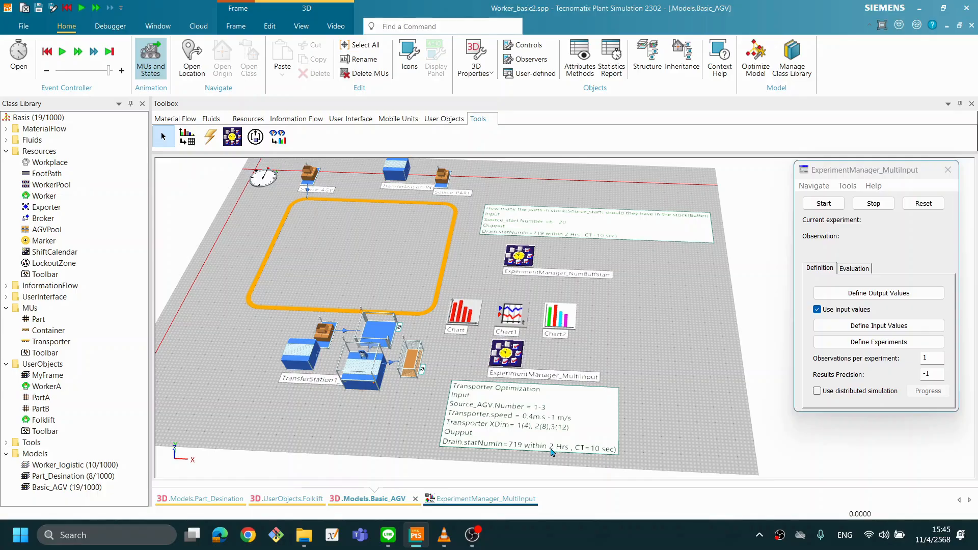
left_click(827, 205)
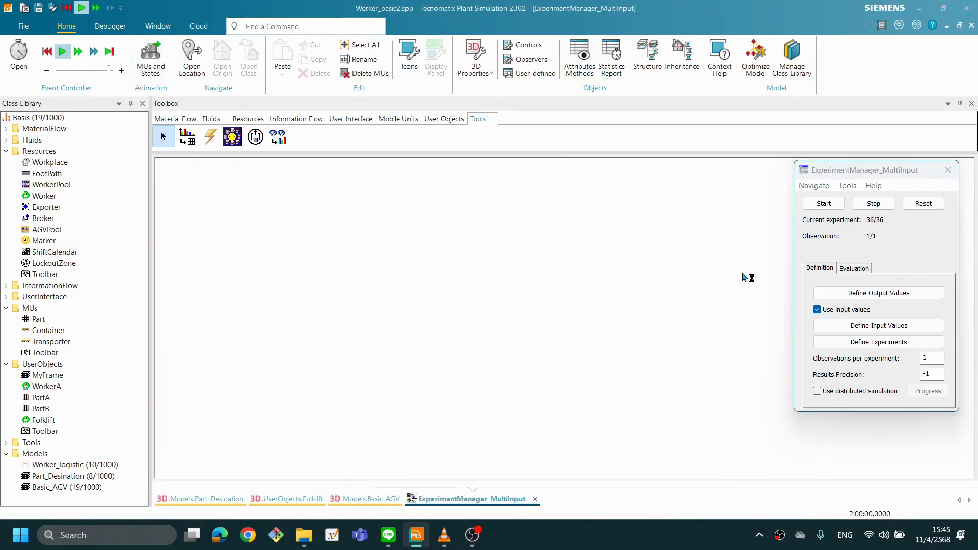
left_click(530, 295)
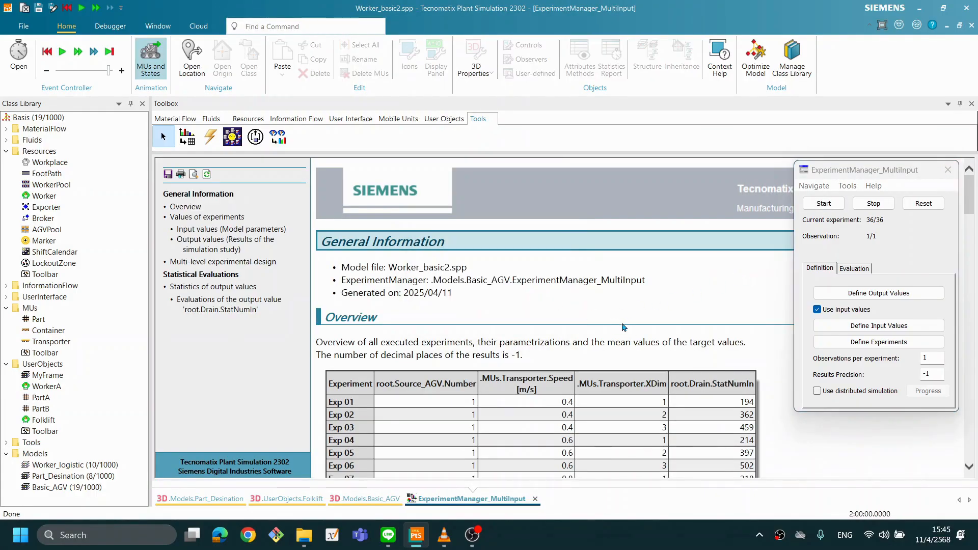
Examine the new report's Overview table through Exp 36 for the Drain.StatNumIn values obtained with the changed start stock.
scroll(637, 371, "down", 6)
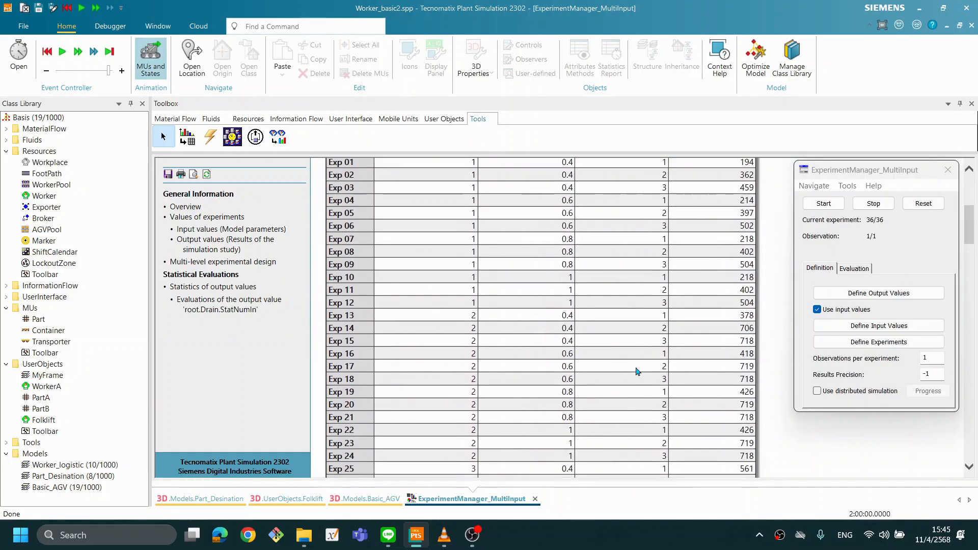
scroll(637, 372, "down", 4)
scroll(637, 372, "up", 2)
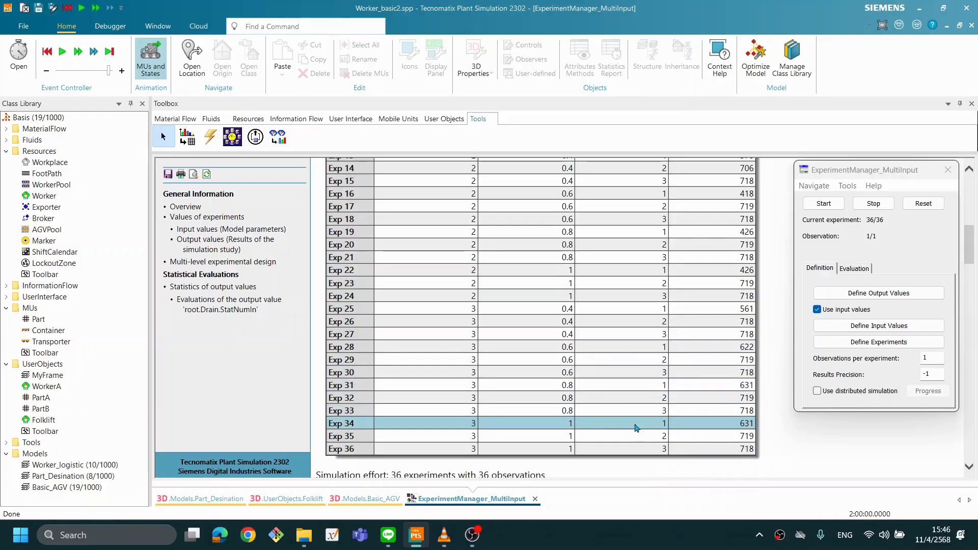
scroll(686, 438, "up", 8)
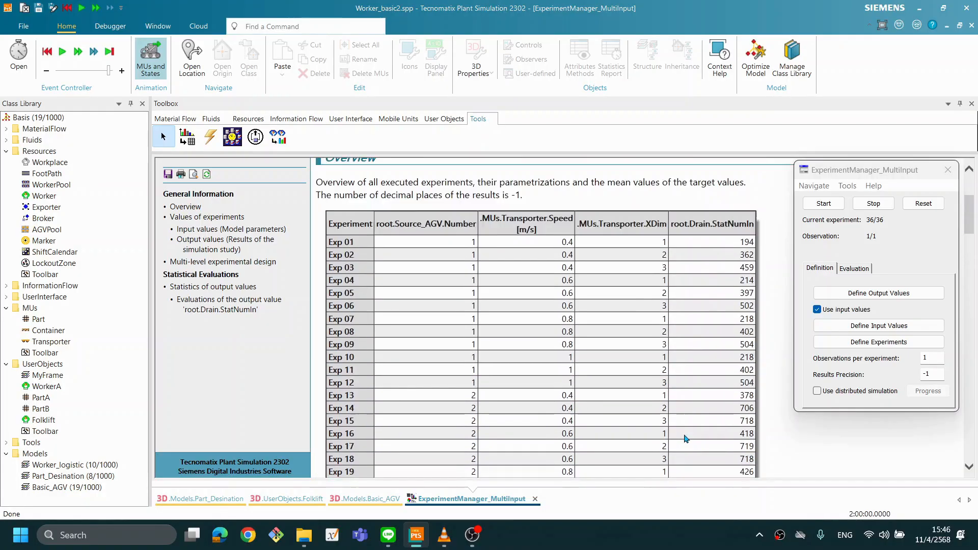
Compare the Drain.StatNumIn results of the one-, two- and three-AGV experiments in the Overview table, and close the ExperimentManager_MultiInput window.
scroll(686, 438, "down", 3)
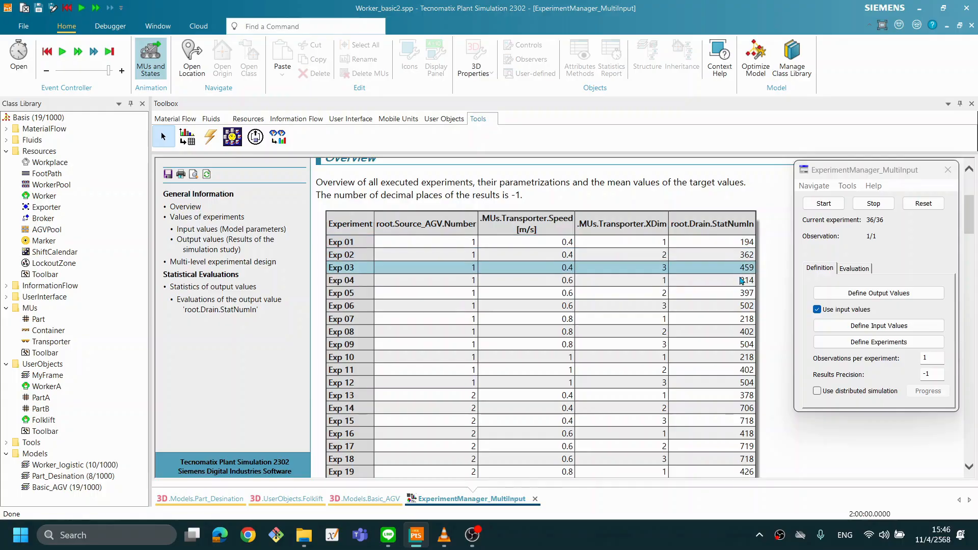
scroll(756, 356, "down", 3)
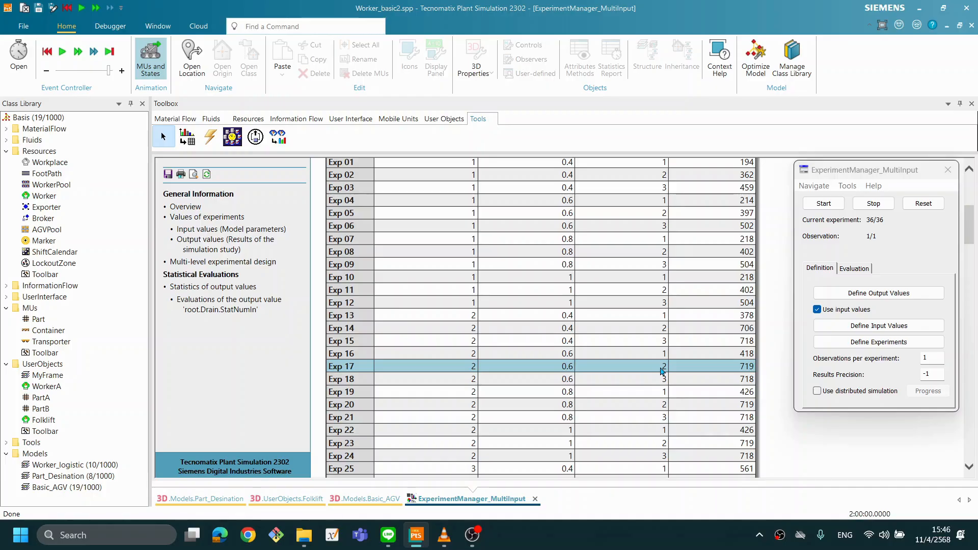
scroll(678, 370, "up", 1)
scroll(693, 369, "down", 3)
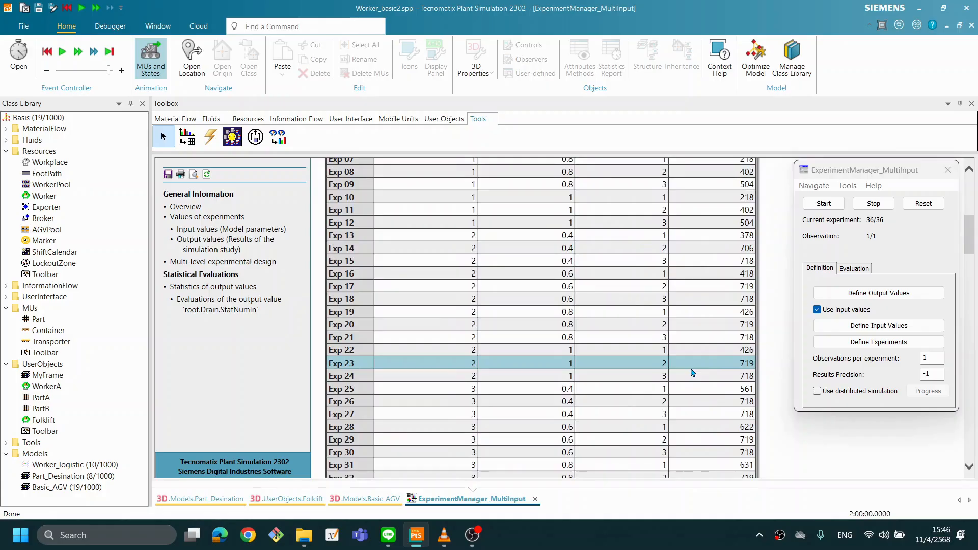
scroll(696, 371, "down", 15)
scroll(693, 372, "up", 20)
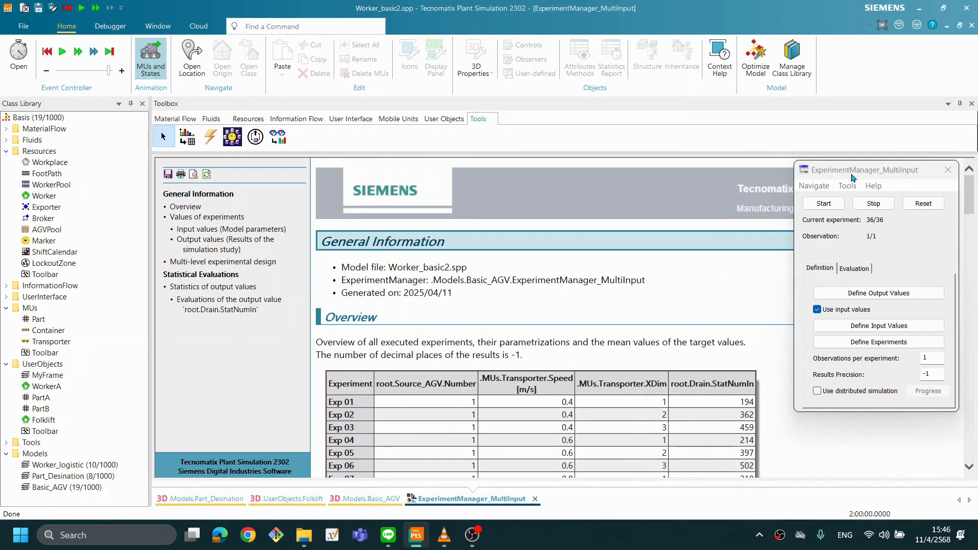
left_click_drag(854, 174, 826, 173)
left_click(920, 171)
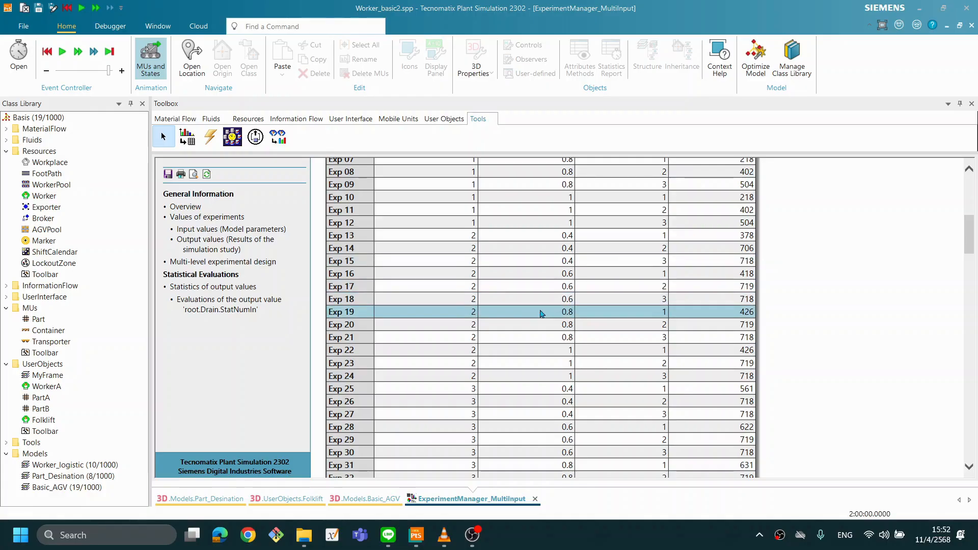
Recheck the Overview table down to Exp 36 for how AGV number, speed and XDim affect Drain.StatNumIn.
scroll(604, 338, "down", 5)
scroll(605, 340, "up", 1)
scroll(605, 341, "up", 3)
scroll(606, 340, "up", 6)
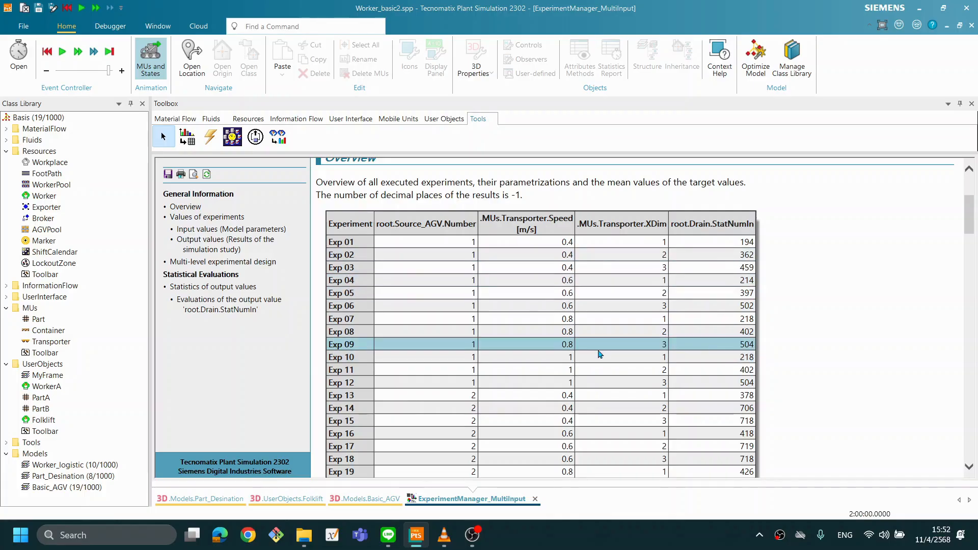
scroll(598, 352, "down", 4)
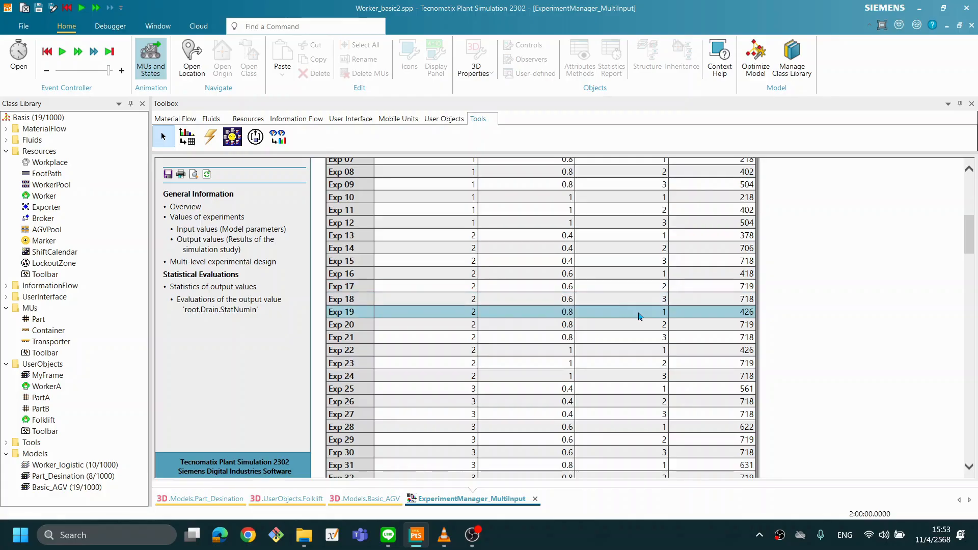
scroll(641, 317, "down", 3)
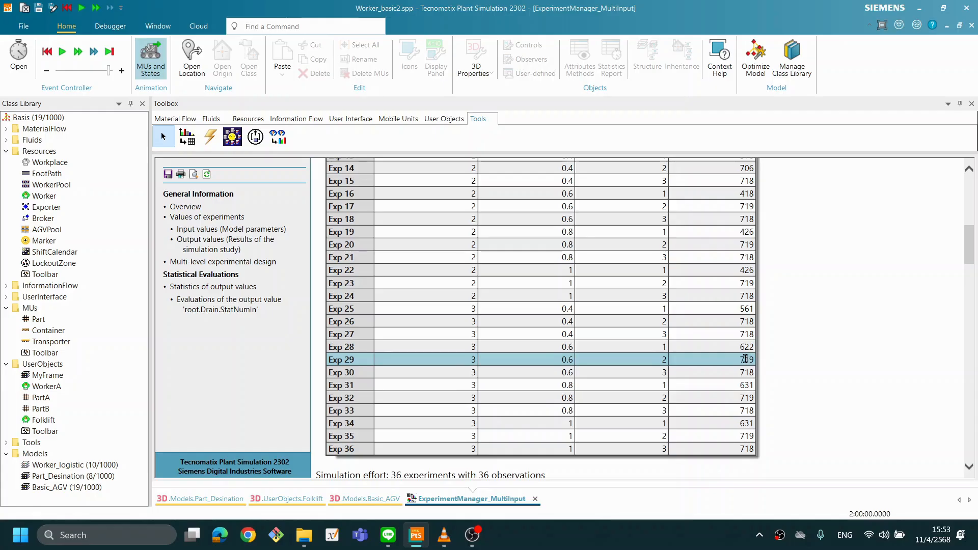
Examine the report's interval chart and Detailed Results table for root.Drain.StatNumIn across all experiments.
scroll(737, 373, "down", 20)
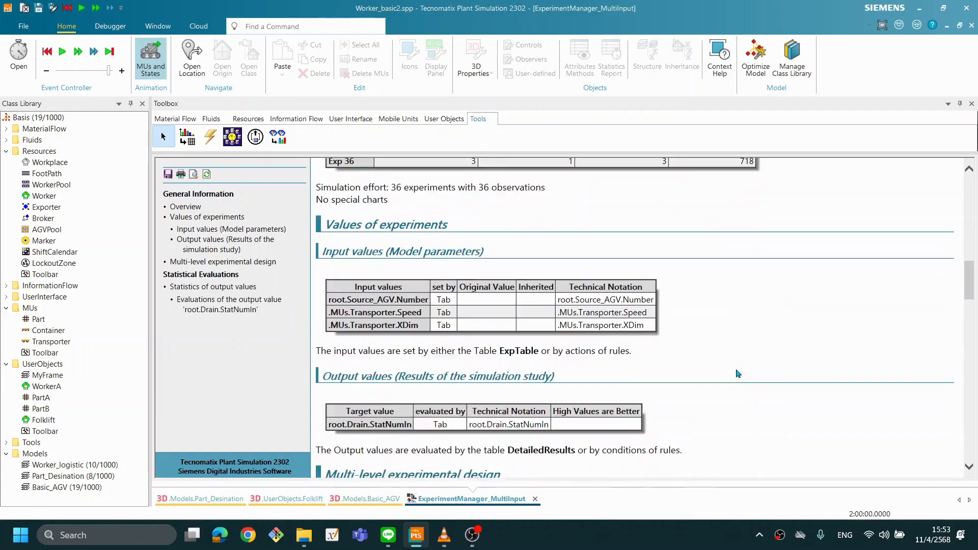
scroll(739, 373, "up", 8)
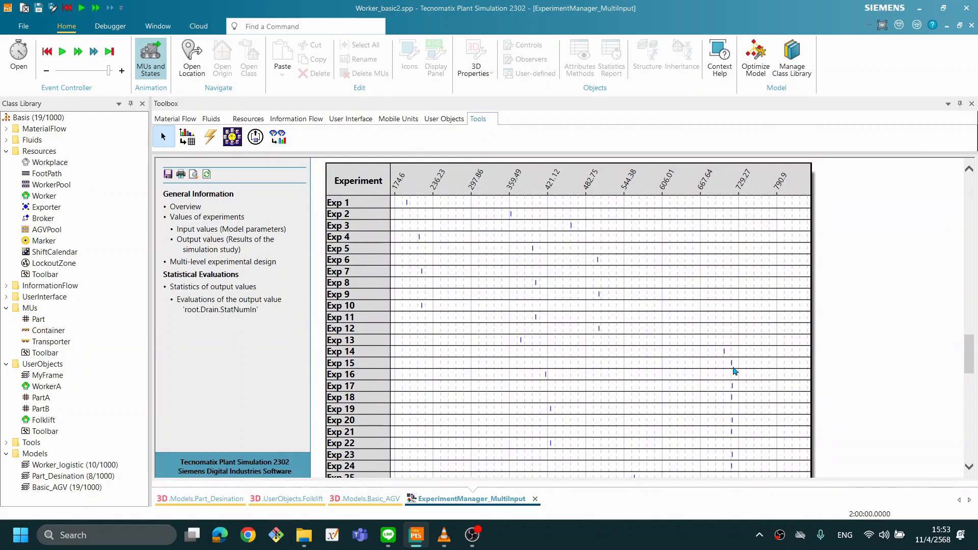
scroll(734, 367, "down", 3)
scroll(730, 414, "up", 3)
scroll(738, 384, "down", 2)
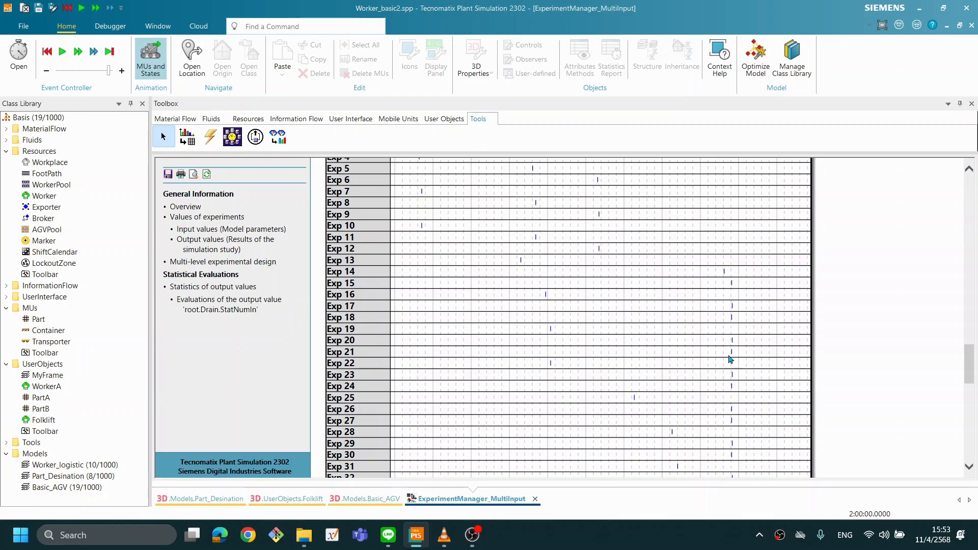
scroll(751, 415, "down", 10)
scroll(749, 414, "up", 15)
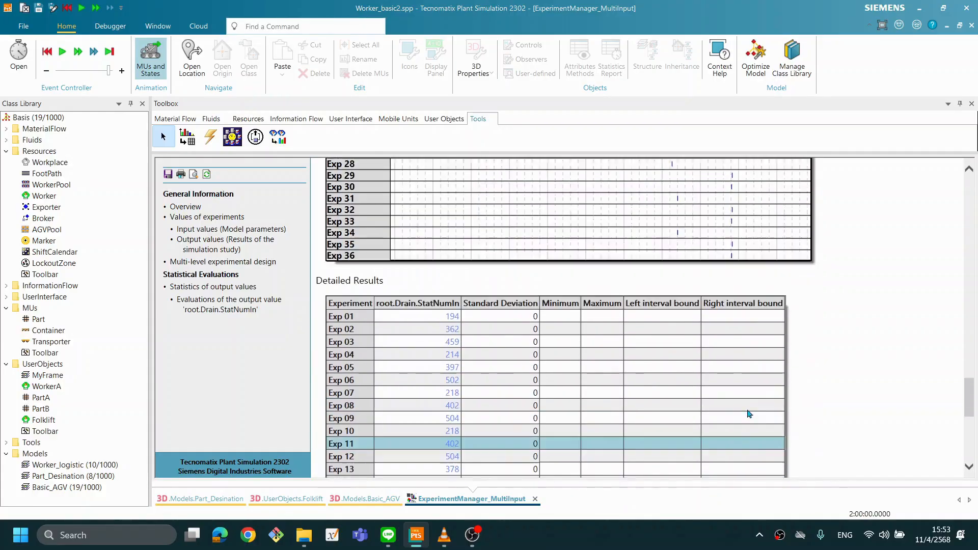
scroll(741, 409, "up", 3)
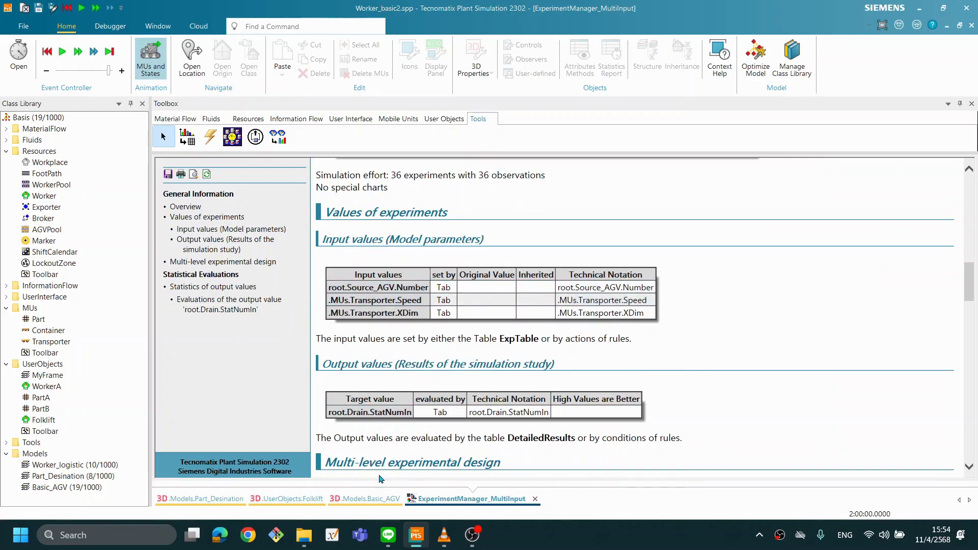
In the Basic_AGV model, add the Number attribute of Source_start as an input value of ExperimentManager_MultiInput.
left_click(379, 499)
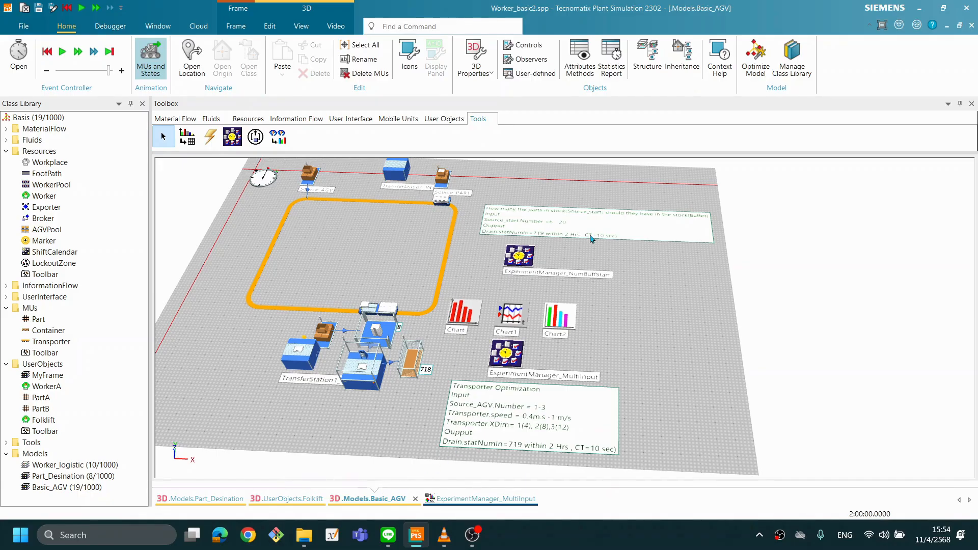
left_click_drag(469, 287, 463, 282)
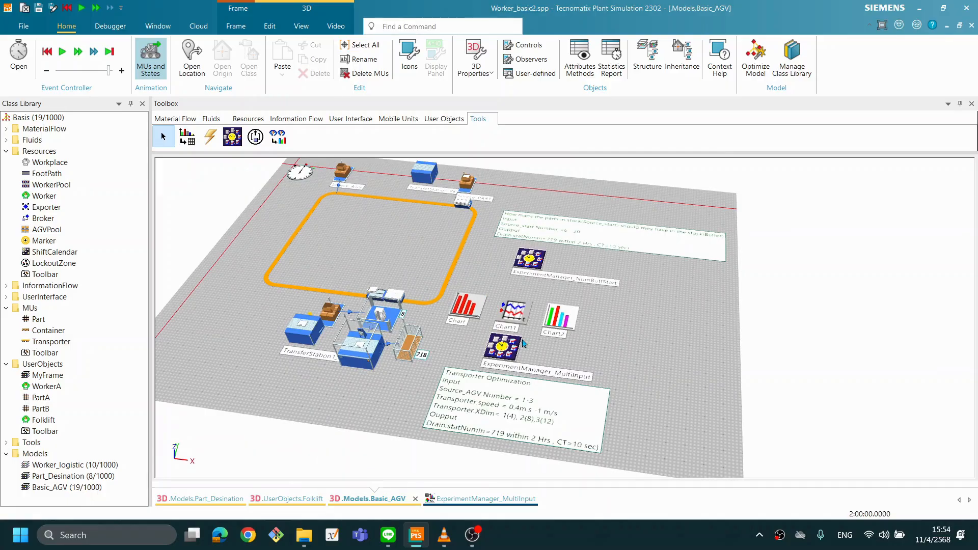
scroll(611, 366, "down", 3)
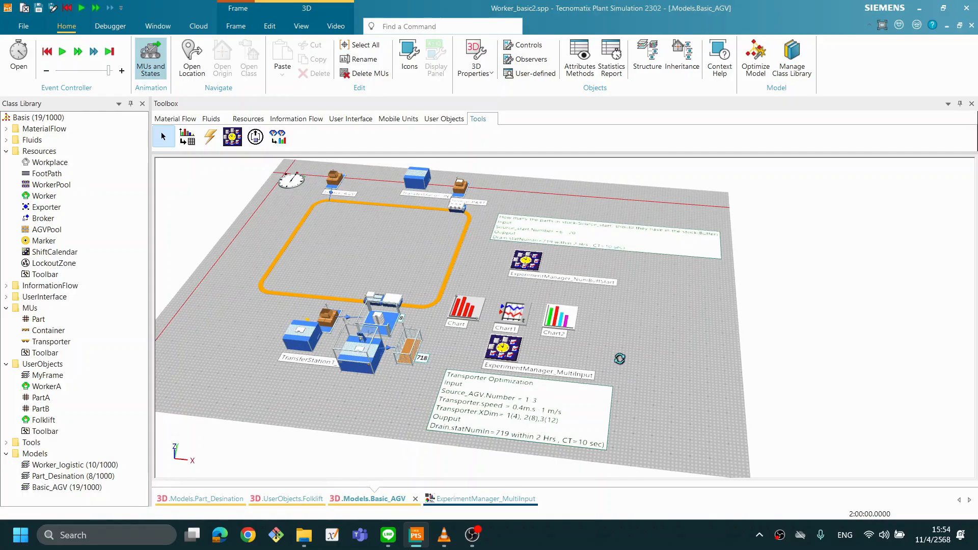
scroll(591, 364, "up", 3)
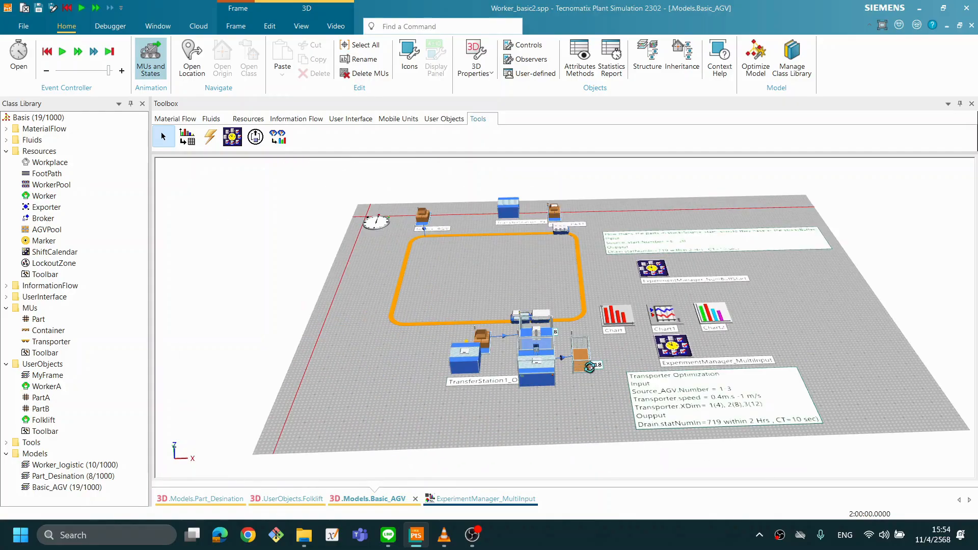
scroll(585, 387, "up", 2)
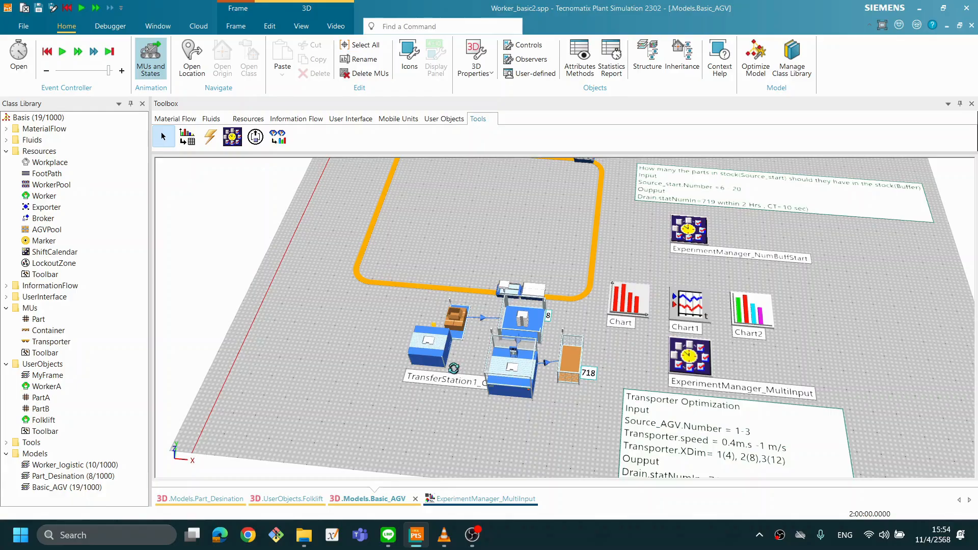
scroll(453, 367, "up", 1)
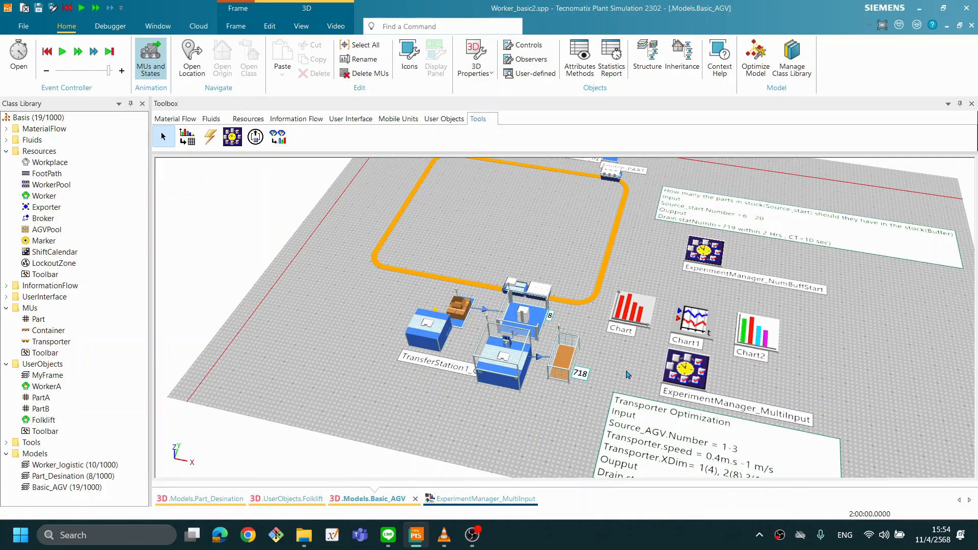
left_click_drag(626, 367, 635, 396)
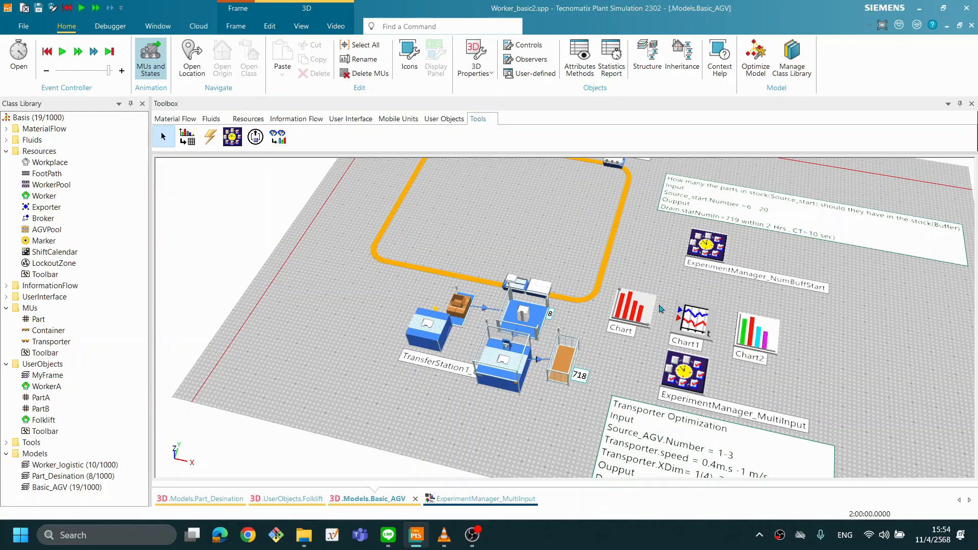
left_click(461, 308)
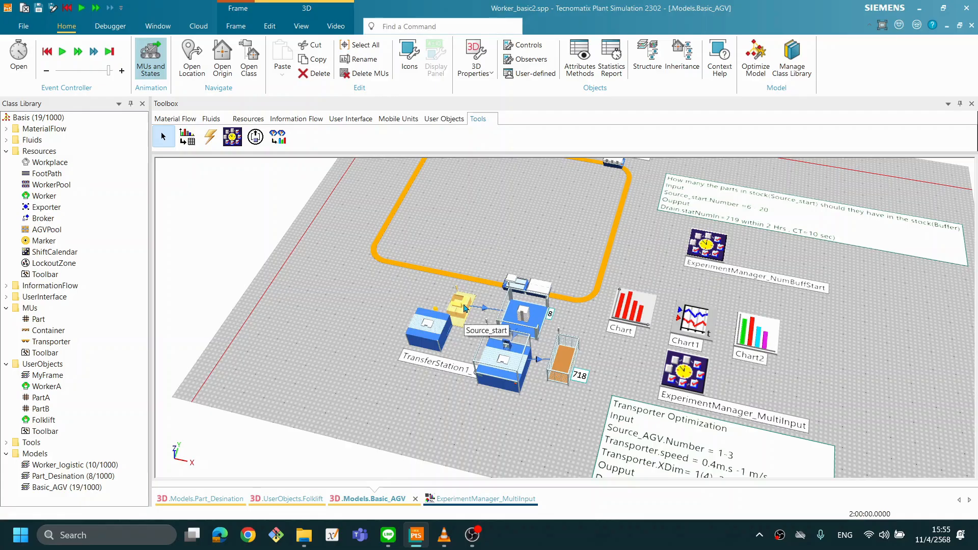
left_click_drag(462, 308, 697, 383)
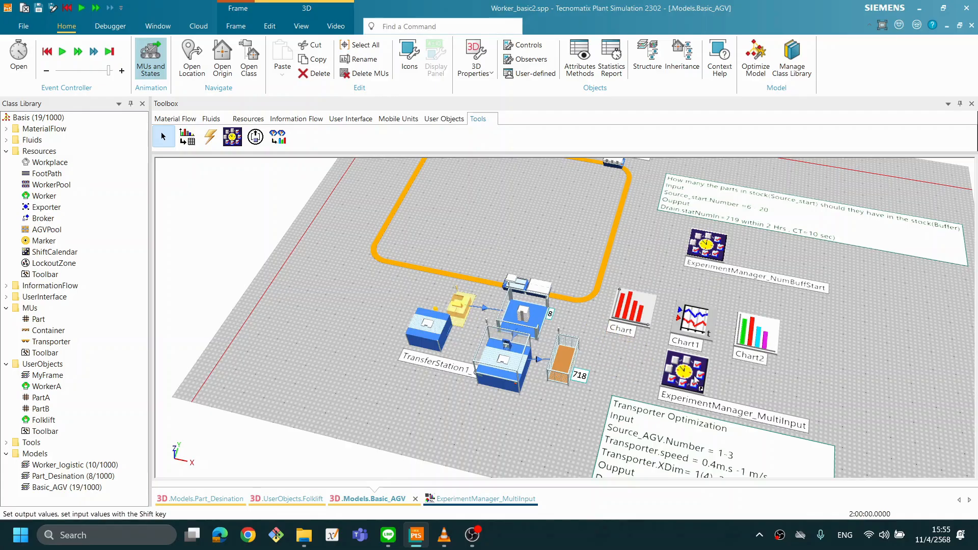
left_click_drag(594, 263, 594, 309)
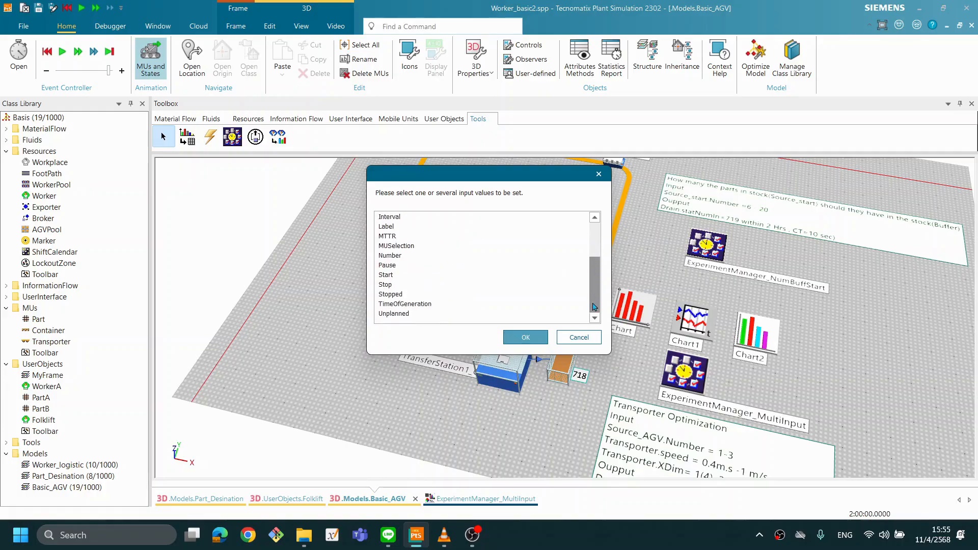
left_click(406, 256)
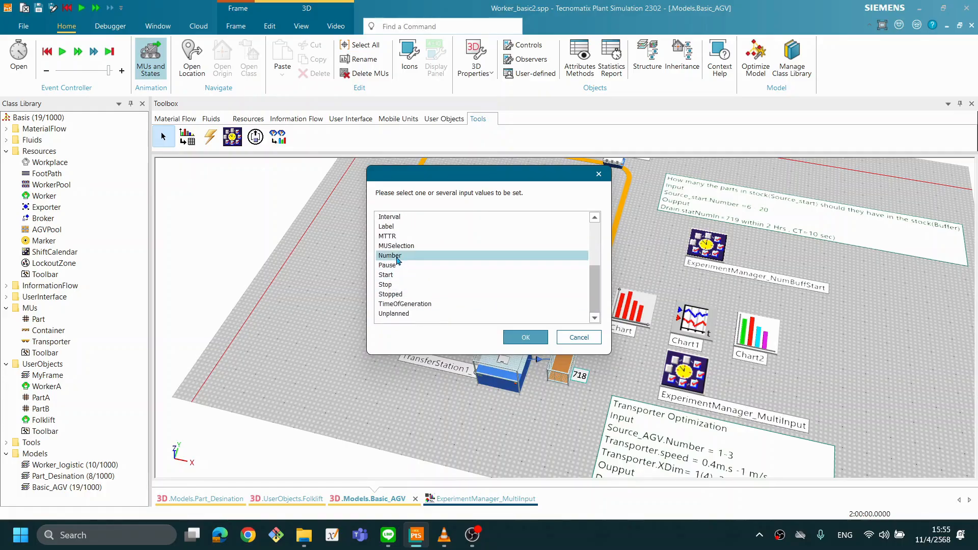
left_click(523, 339)
Open ExperimentManager_MultiInput, check its input values for root.Source_start.Number and accept the list.
left_click(687, 367)
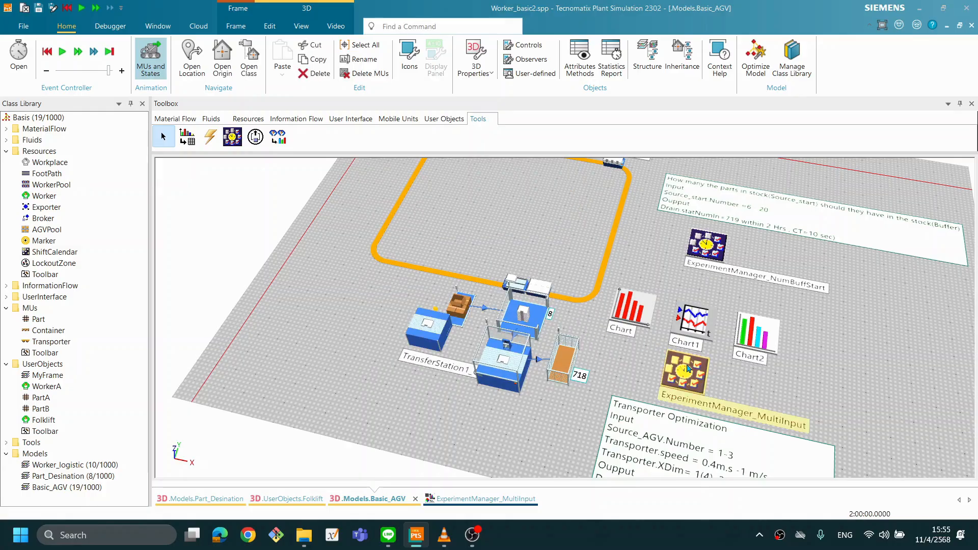
double_click(687, 368)
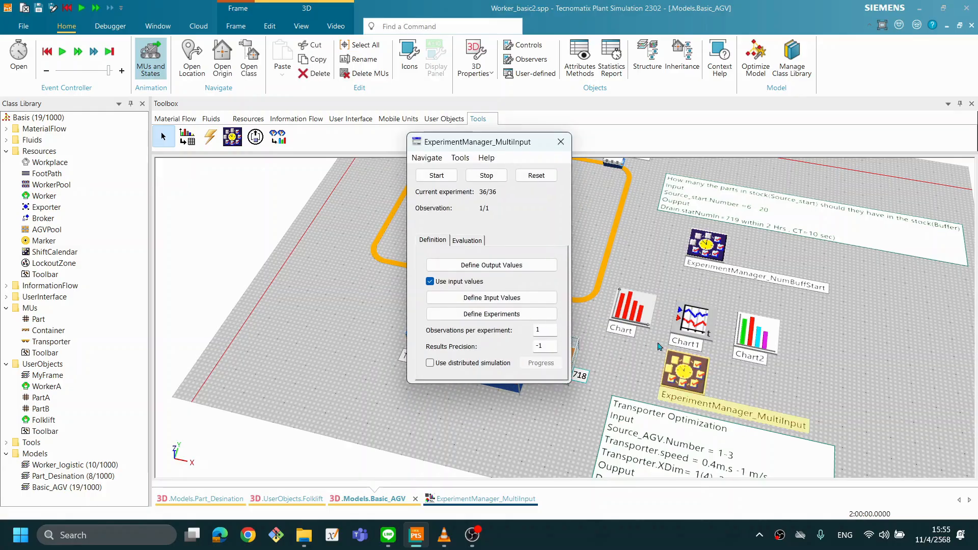
left_click(510, 300)
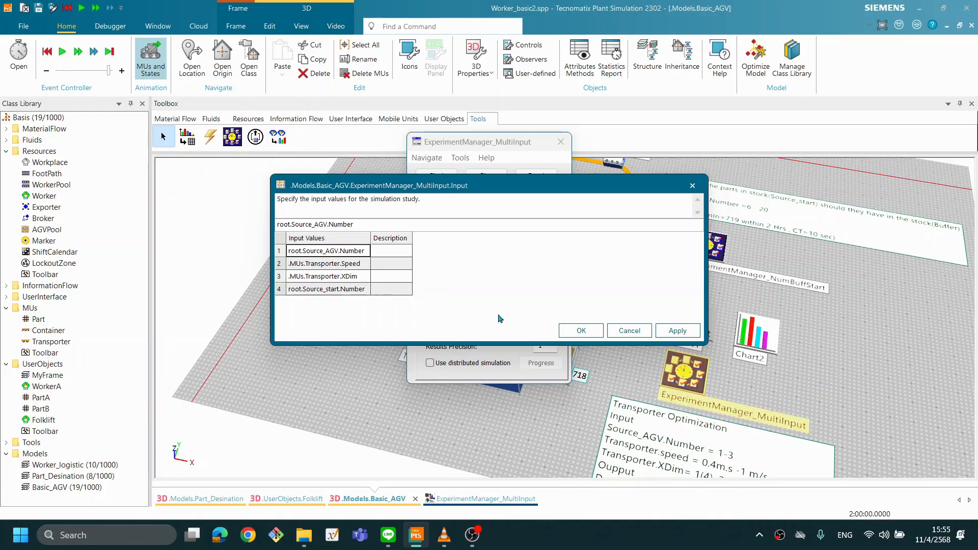
left_click(579, 331)
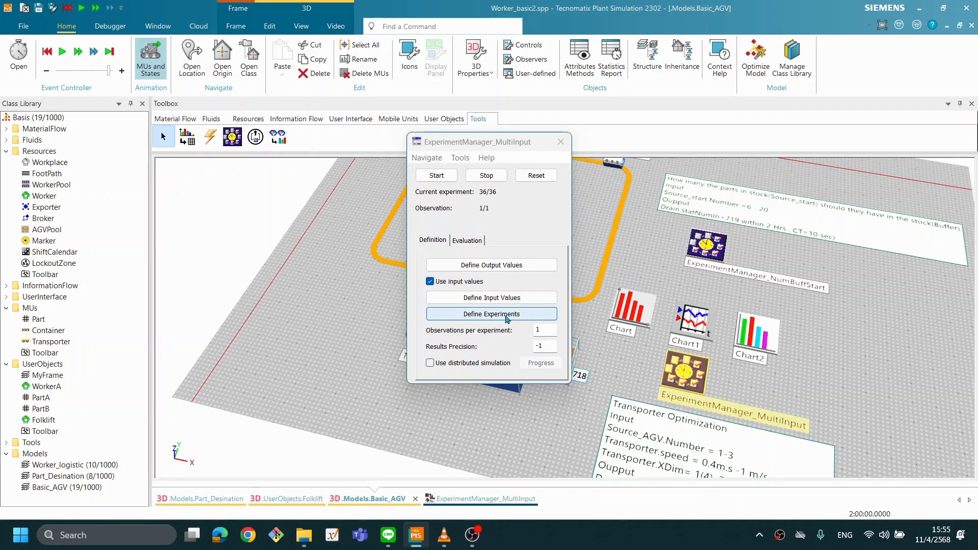
Open the multi-level experimental design and set the lower level of root.Source_start.Number to 5.
left_click(460, 158)
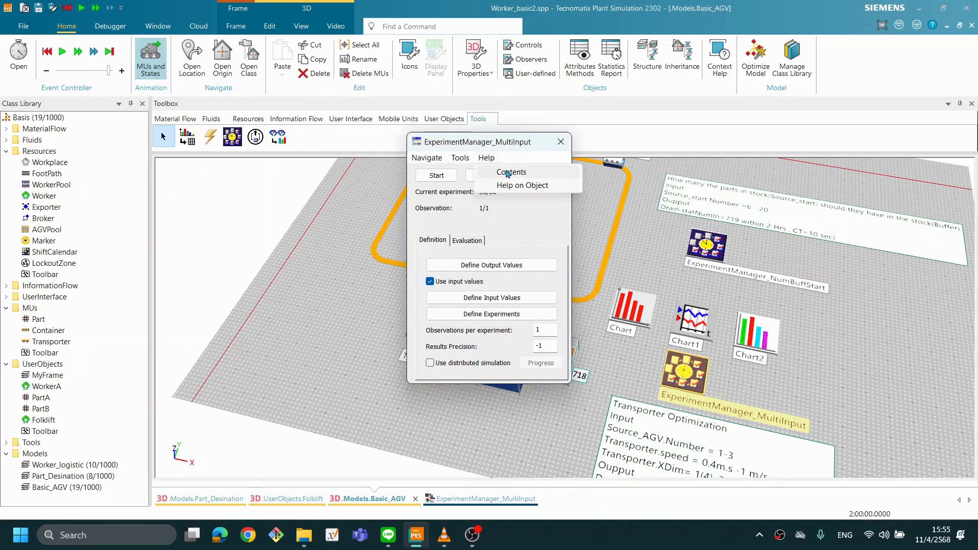
left_click(501, 171)
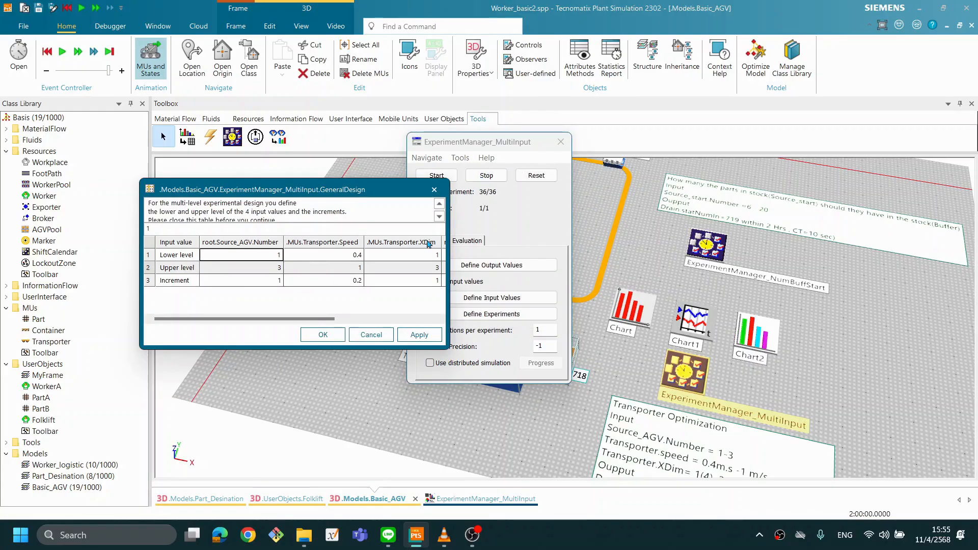
left_click_drag(332, 319, 410, 321)
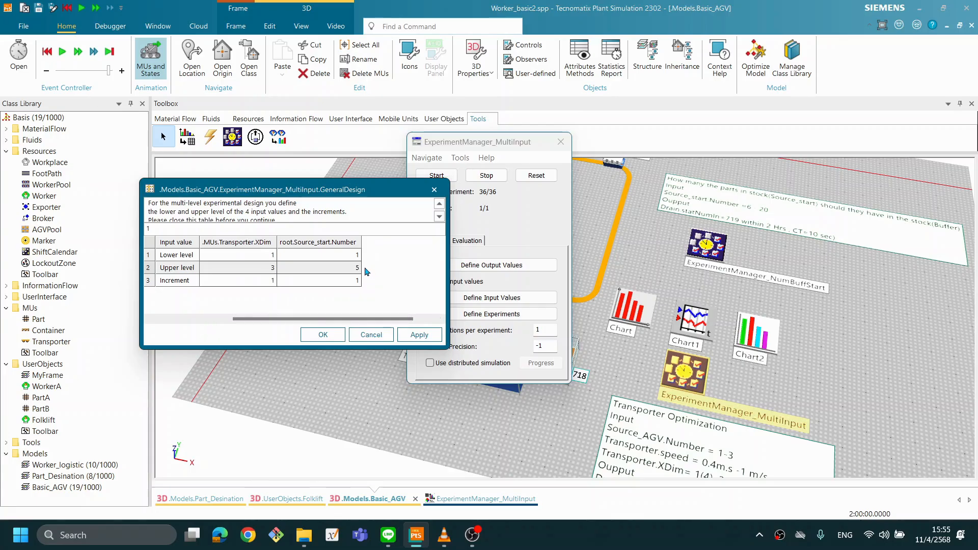
double_click(354, 256)
type("5")
Set the upper level of root.Source_start.Number to 20 in the experimental design.
left_click(350, 267)
double_click(350, 267)
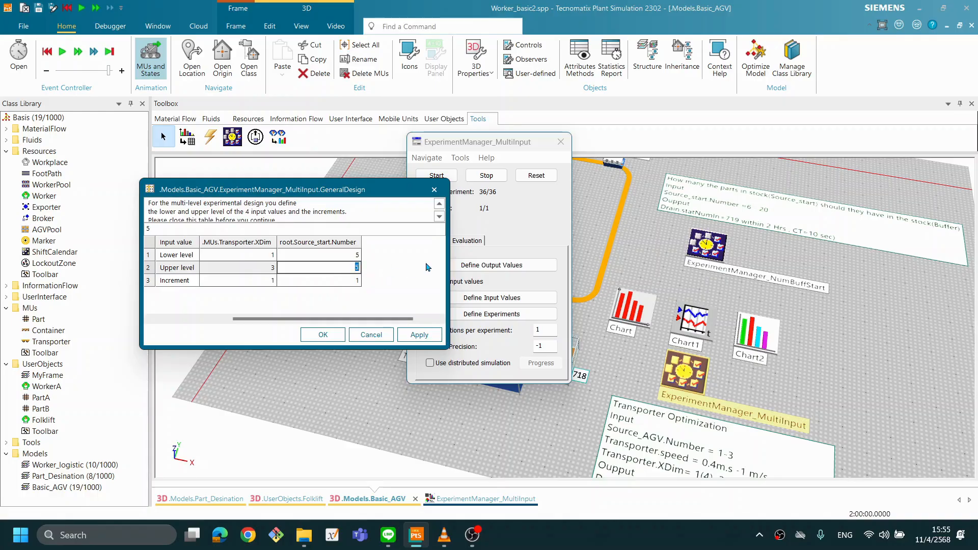
type("30")
left_click(355, 280)
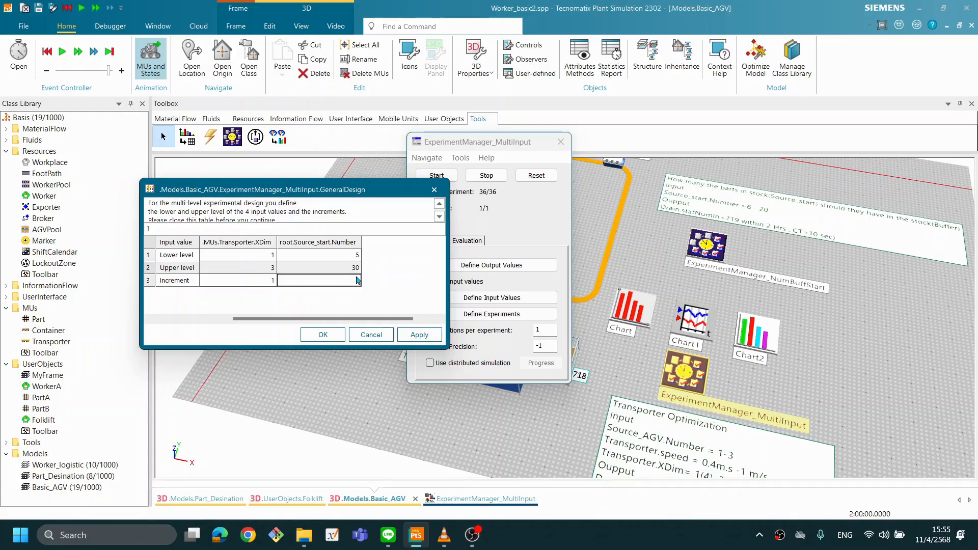
left_click(350, 267)
type("2")
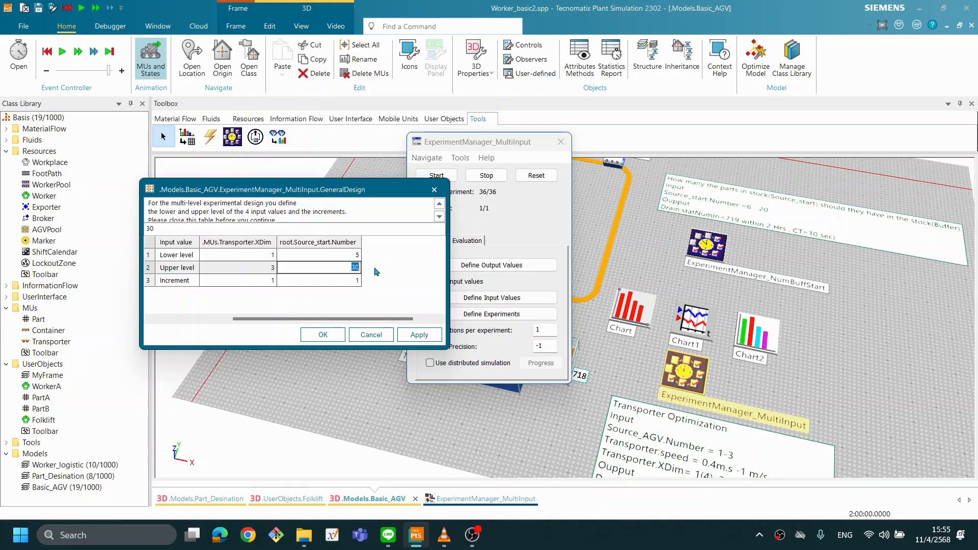
type("0")
Set the lower level and the increment of root.Source_start.Number both to 4 in the multi-level experimental design.
left_click(346, 281)
double_click(348, 283)
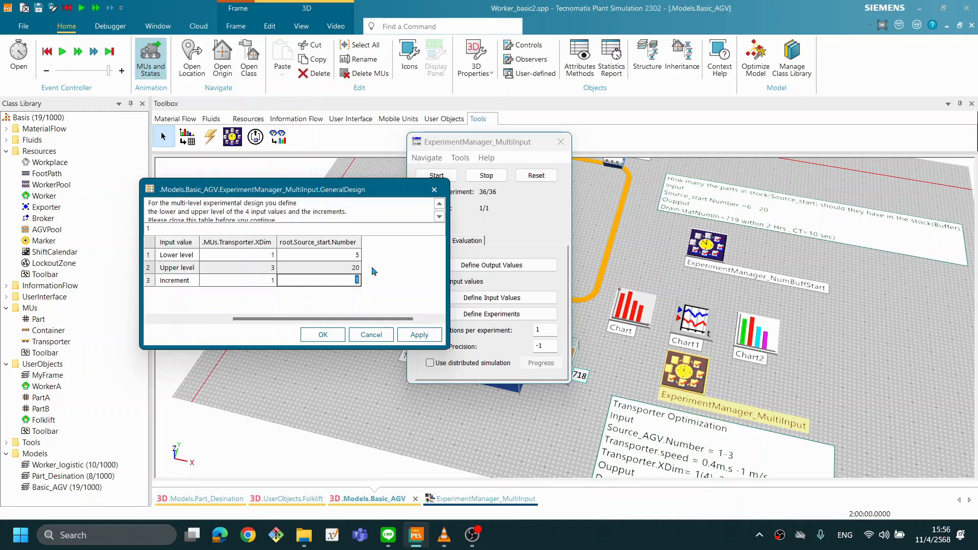
left_click(355, 254)
left_click(355, 254)
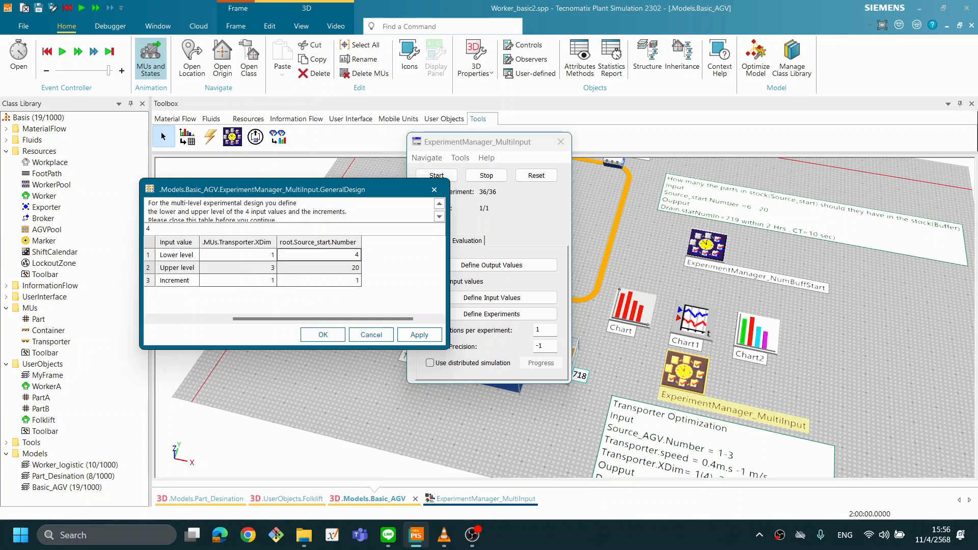
type("4")
left_click(355, 281)
double_click(351, 281)
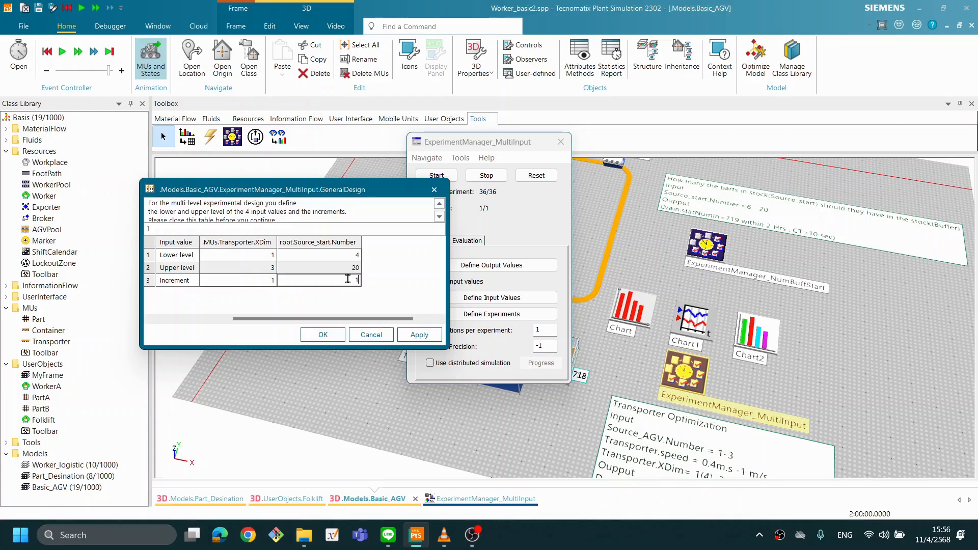
type("4")
Generate the experiments from the multi-level design, inspect the experiment table and close it without accepting.
left_click(419, 335)
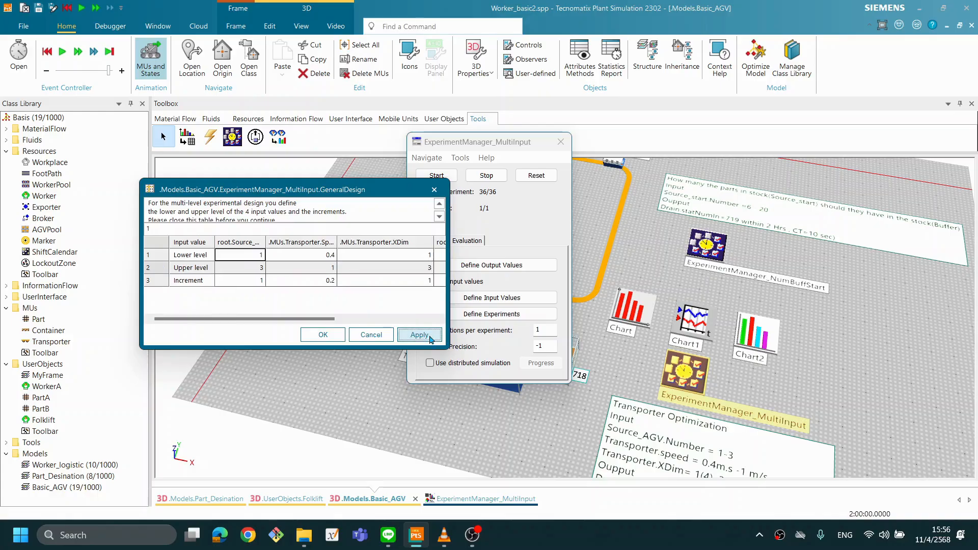
left_click(323, 334)
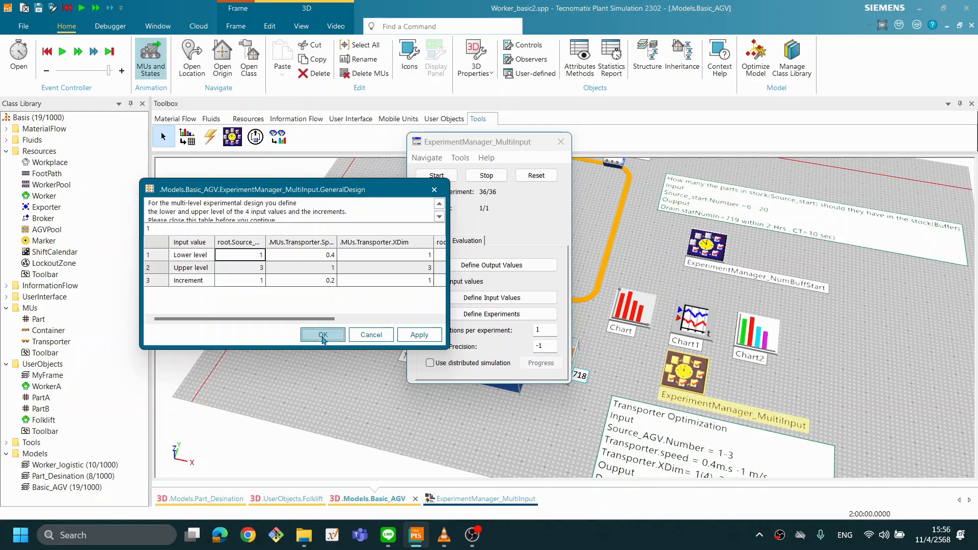
left_click(504, 306)
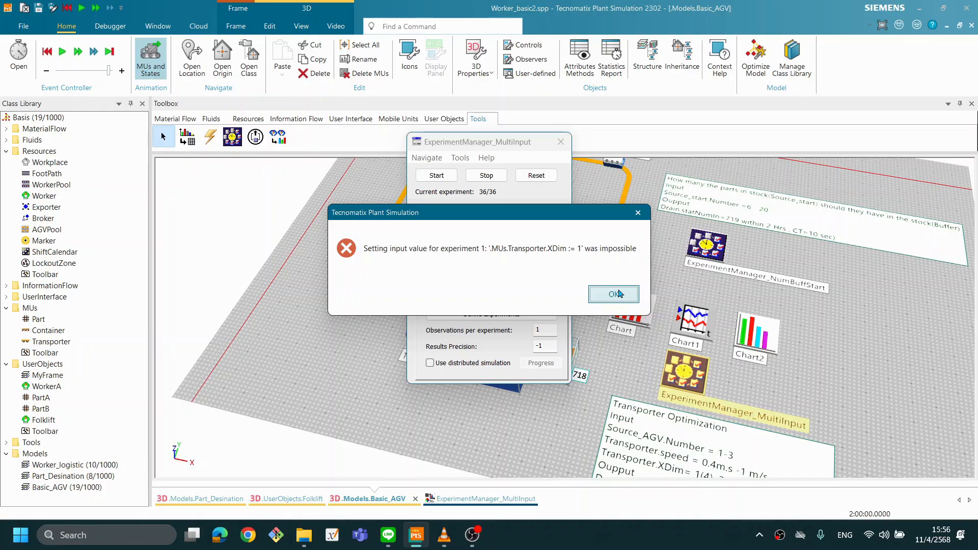
left_click(615, 294)
left_click(509, 297)
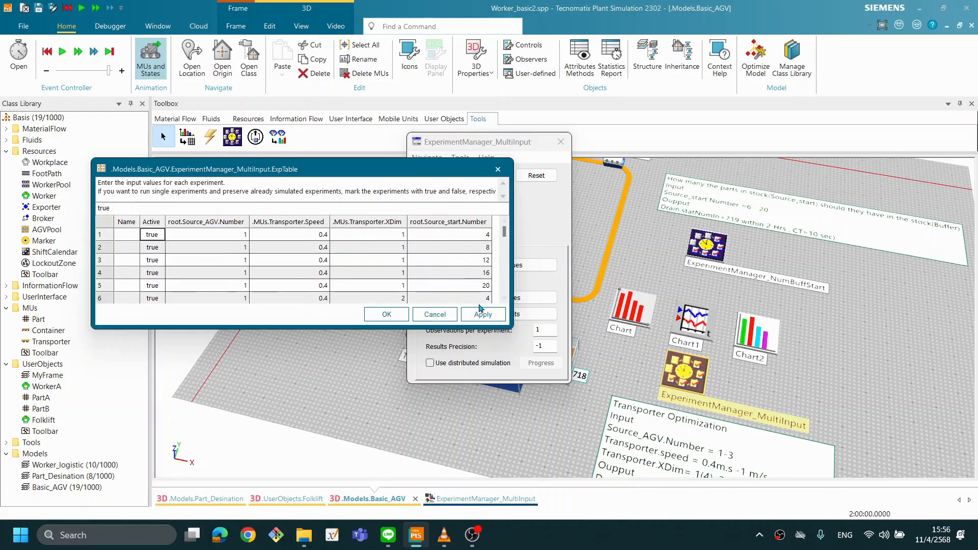
left_click(441, 317)
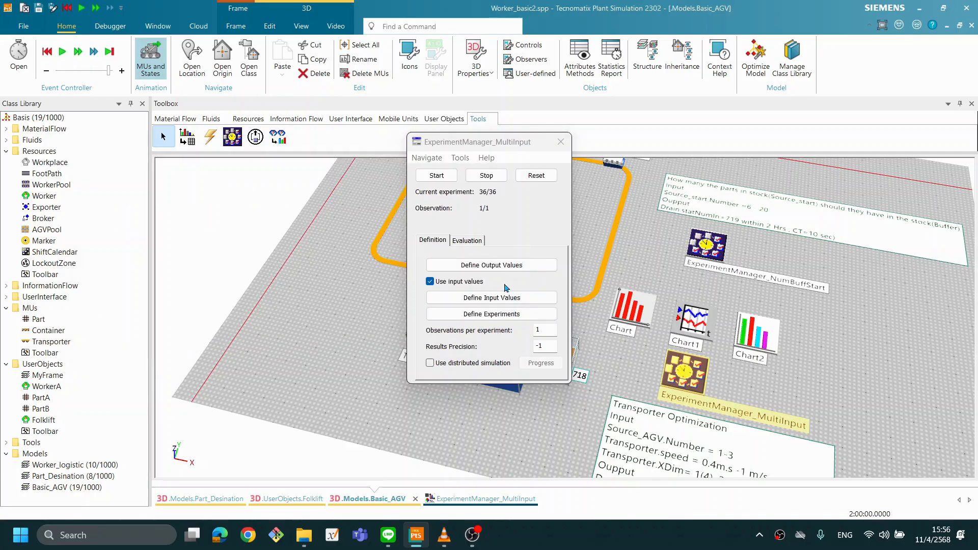
Reopen the multi-level design, check the levels and increments of all four inputs, regenerate the experiments and cancel the experiment table.
left_click(461, 158)
left_click(484, 173)
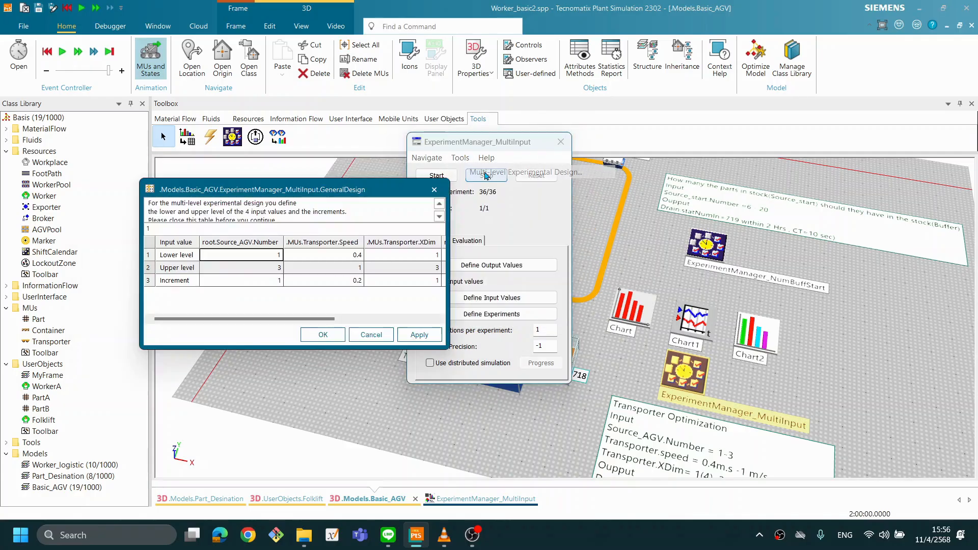
left_click_drag(307, 319, 325, 320)
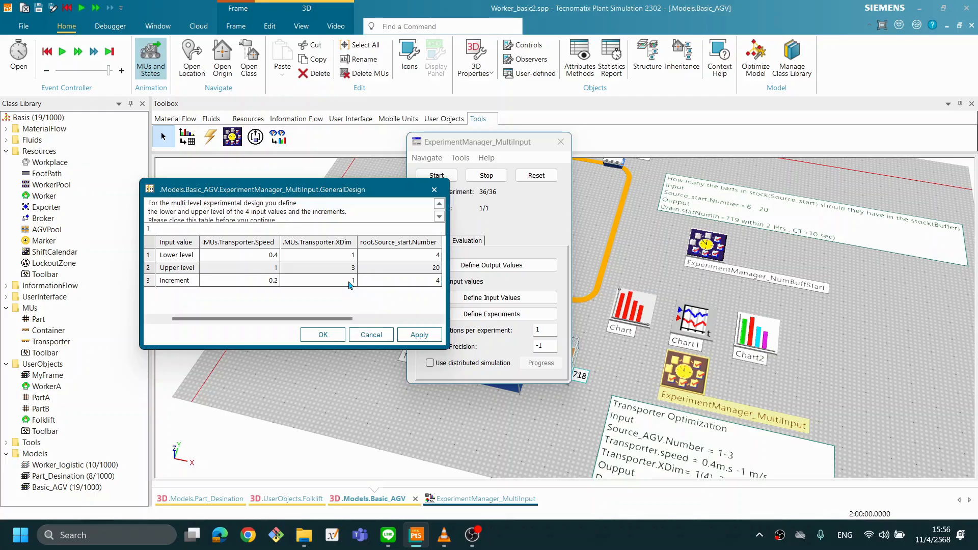
mouse_move(287, 319)
left_mouse_down()
mouse_move(228, 322)
mouse_move(308, 321)
mouse_move(202, 320)
mouse_move(285, 320)
left_mouse_up()
left_click(427, 334)
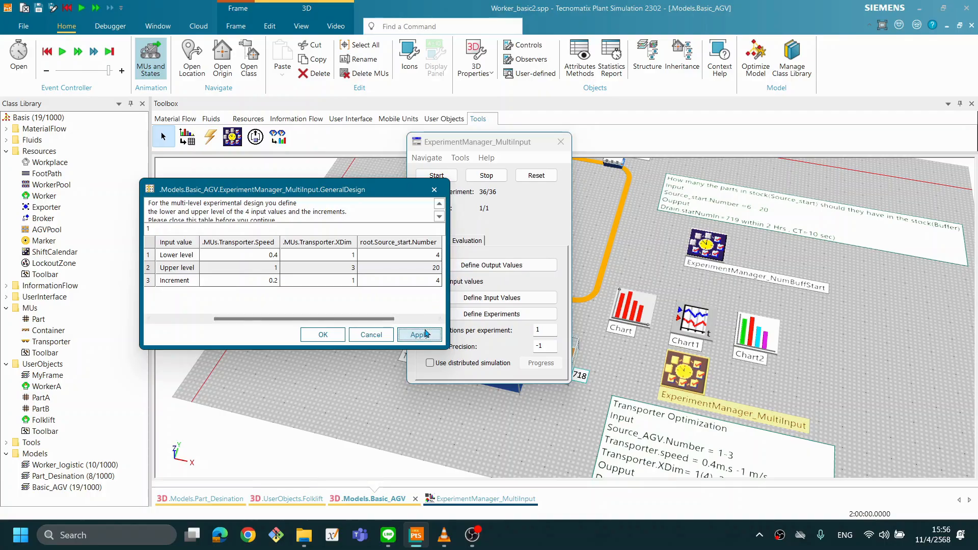
left_click(323, 334)
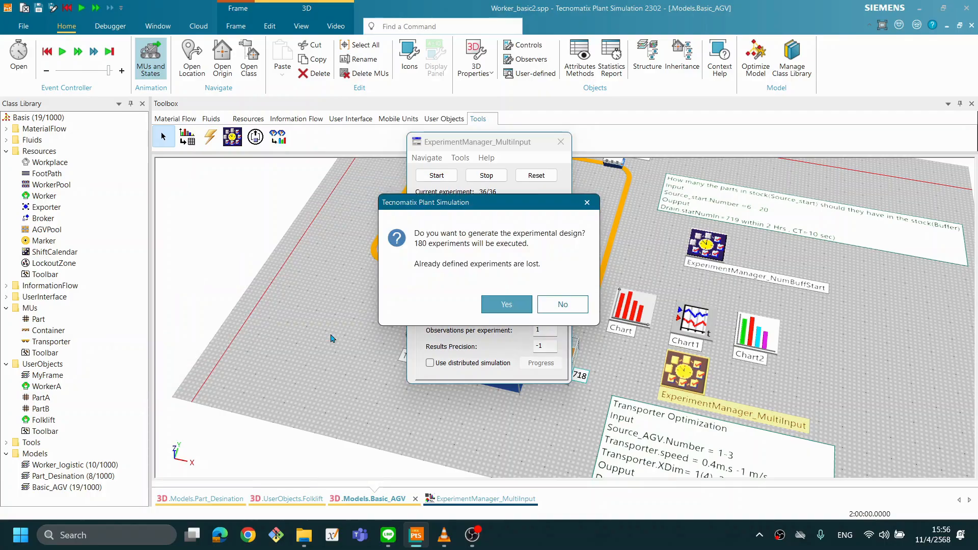
left_click(504, 306)
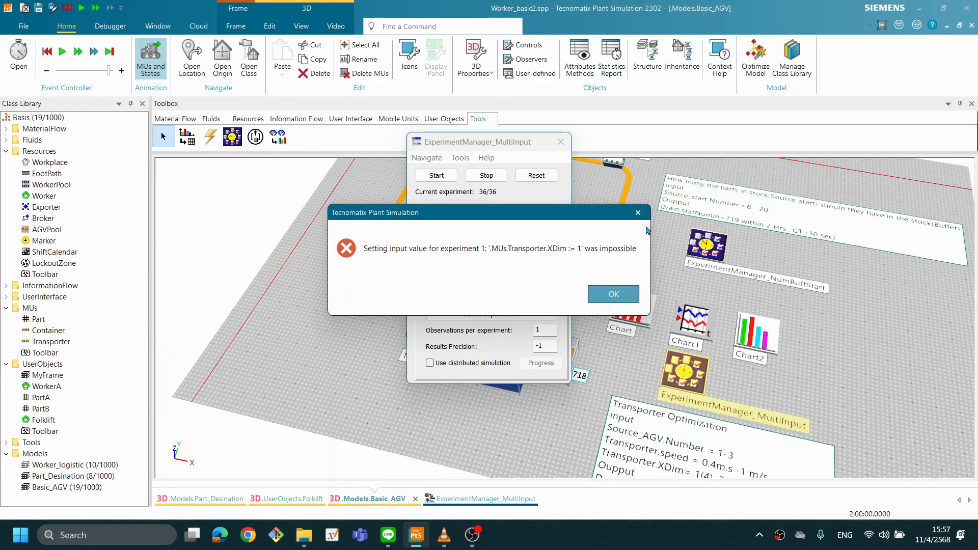
key("Return")
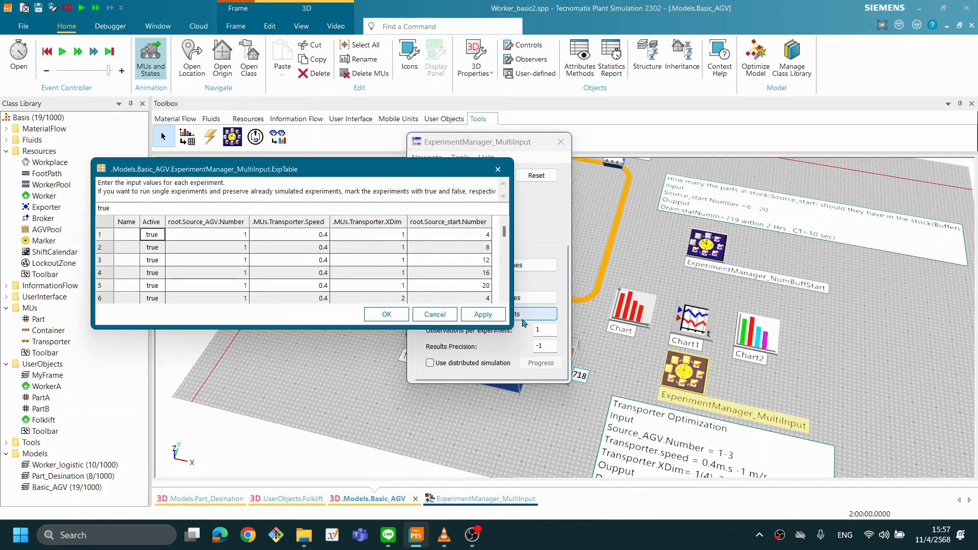
left_click(435, 314)
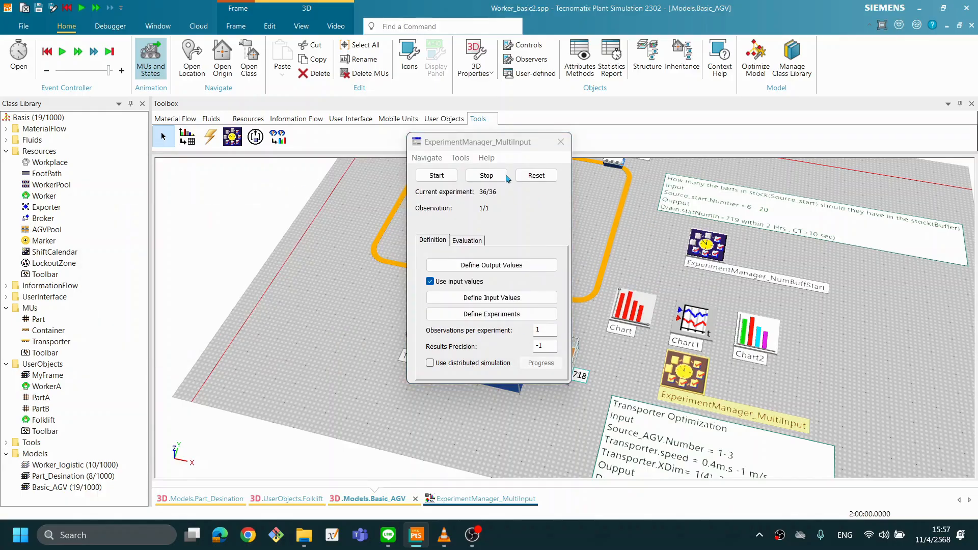
Open the multi-level experimental design of ExperimentManager_MultiInput again and set the lower level of root.Source_start.Number to 5.
left_click(458, 158)
left_click(493, 173)
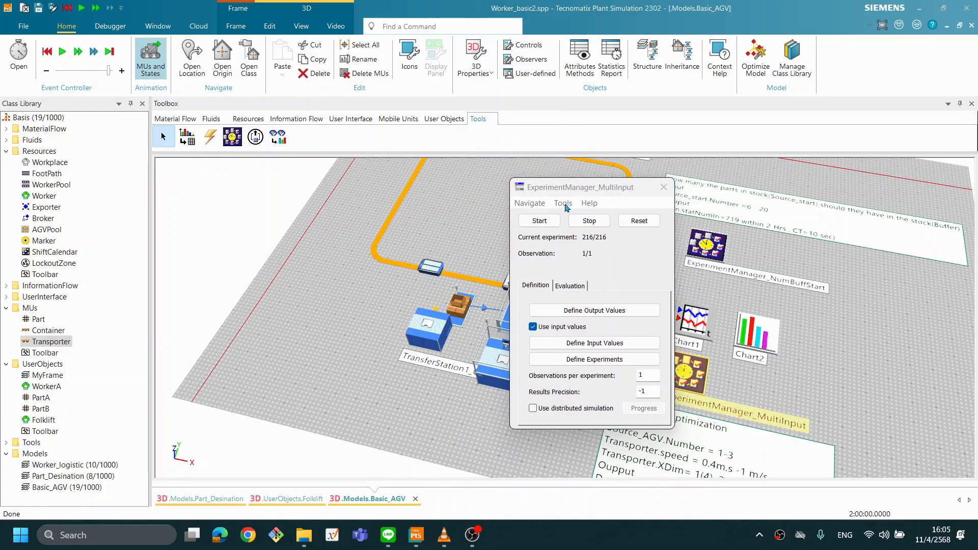
left_click(563, 203)
left_click(562, 203)
left_click(563, 203)
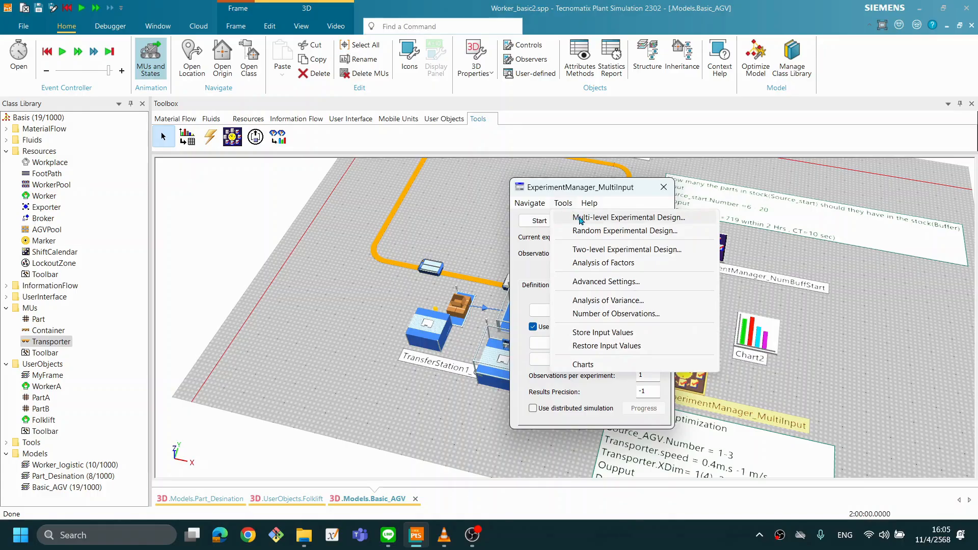
left_click(575, 217)
left_click_drag(326, 321, 425, 321)
left_click(346, 257)
left_click(347, 257)
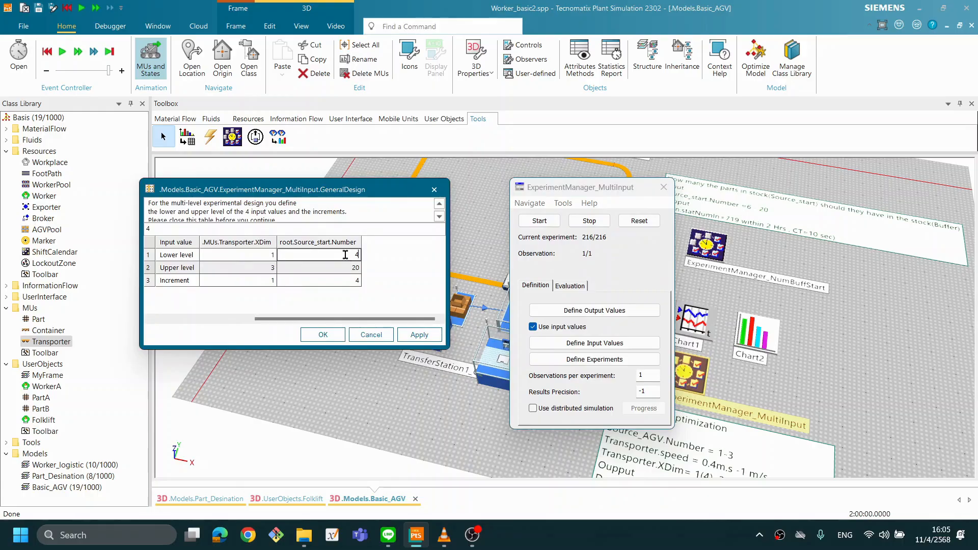
type("6")
double_click(347, 253)
Set the upper level of root.Source_start.Number to 10 and its increment to 1.
double_click(347, 268)
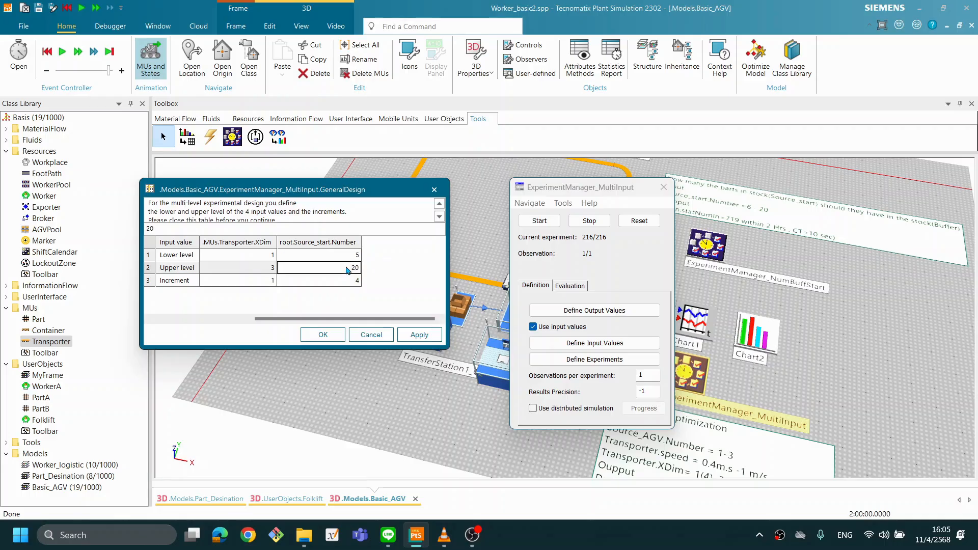
type("1")
key("Return")
key("F2")
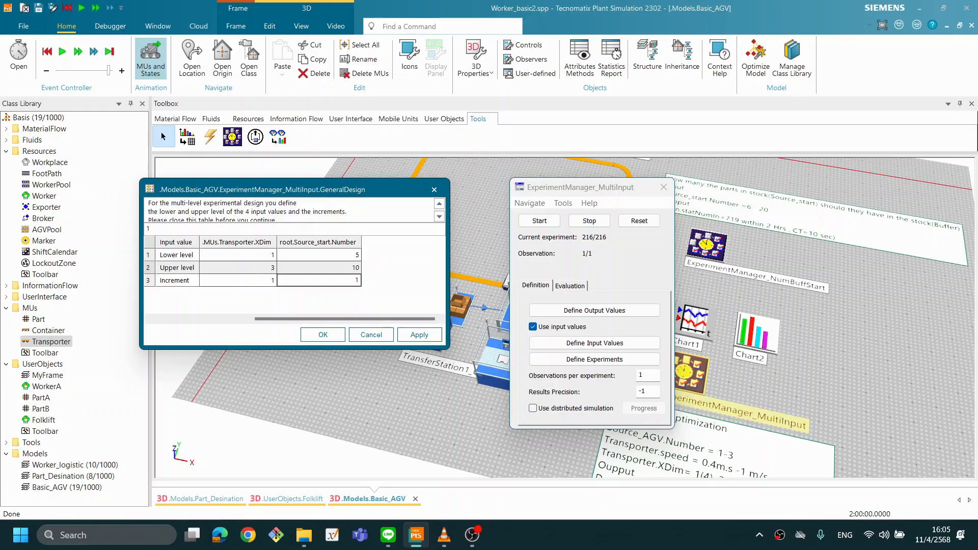
type("1")
key("Return")
left_click_drag(368, 199, 388, 193)
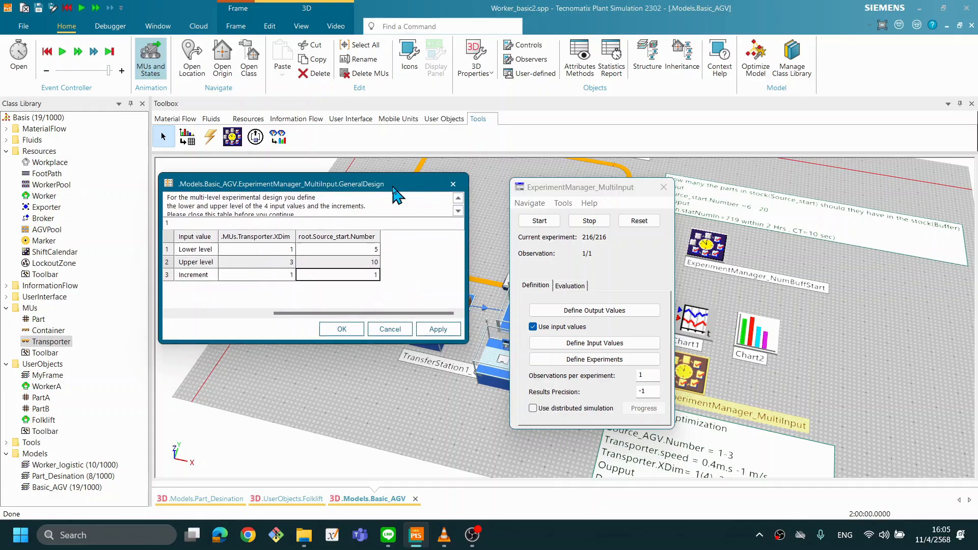
Apply the multi-level design, generate its experiments, dismiss the input value error and accept the experiment table.
left_click(438, 327)
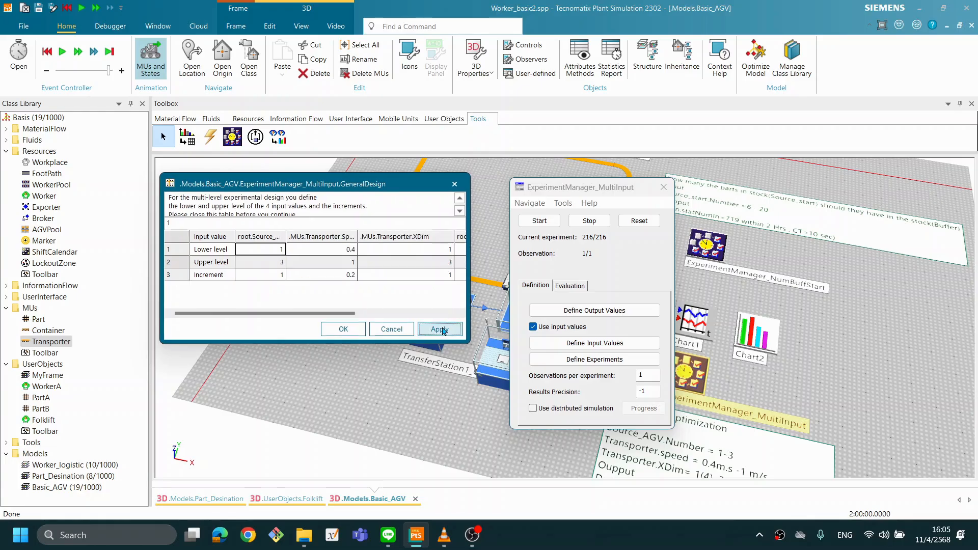
left_click(360, 332)
left_click(497, 310)
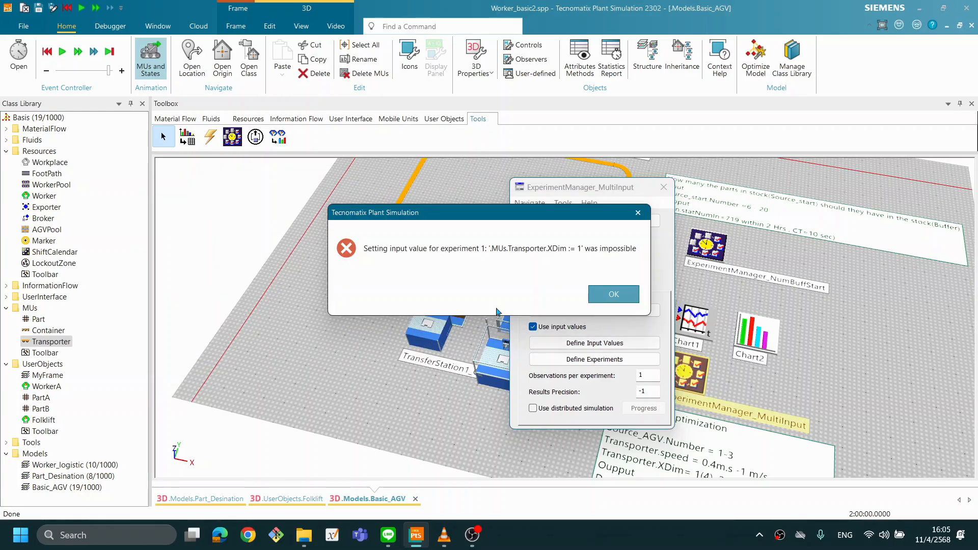
left_click_drag(492, 216, 235, 219)
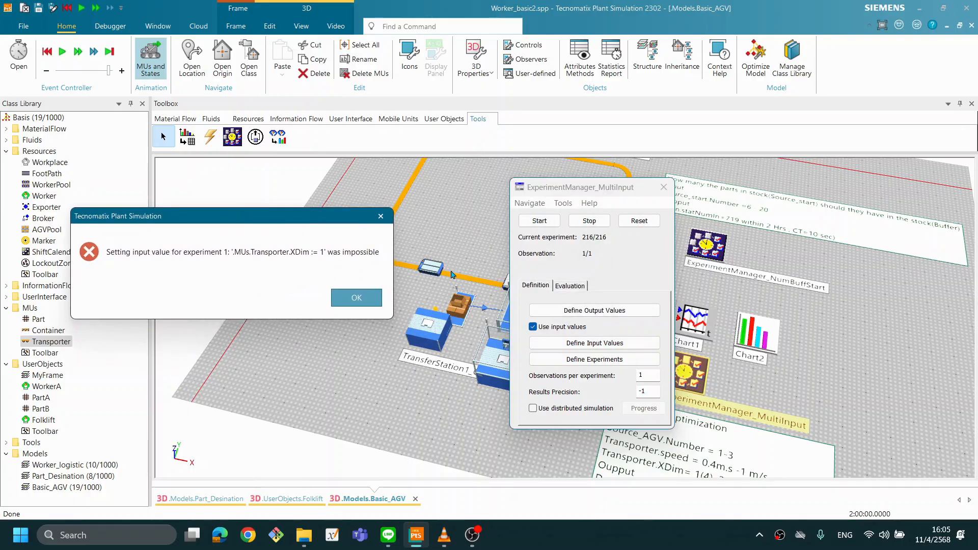
left_click_drag(296, 219, 352, 205)
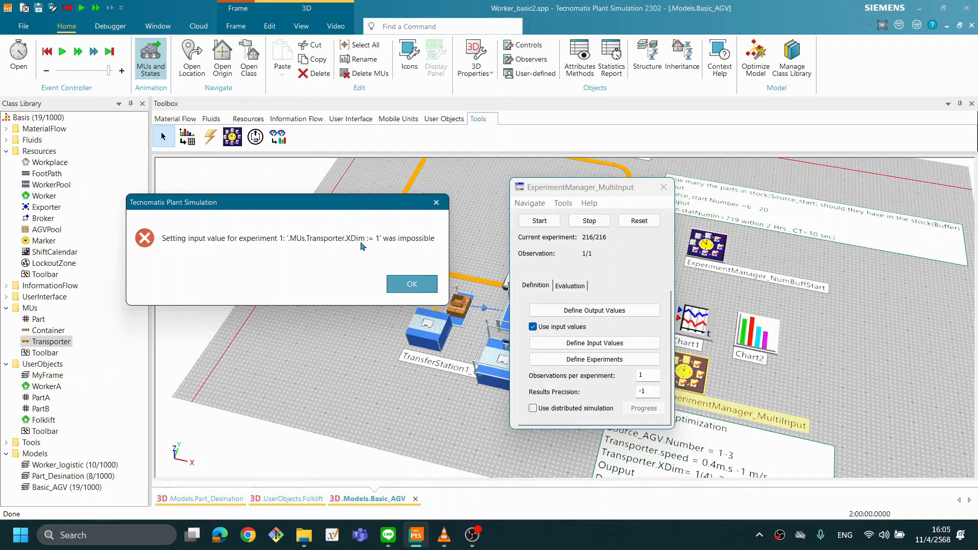
left_click_drag(399, 210, 358, 217)
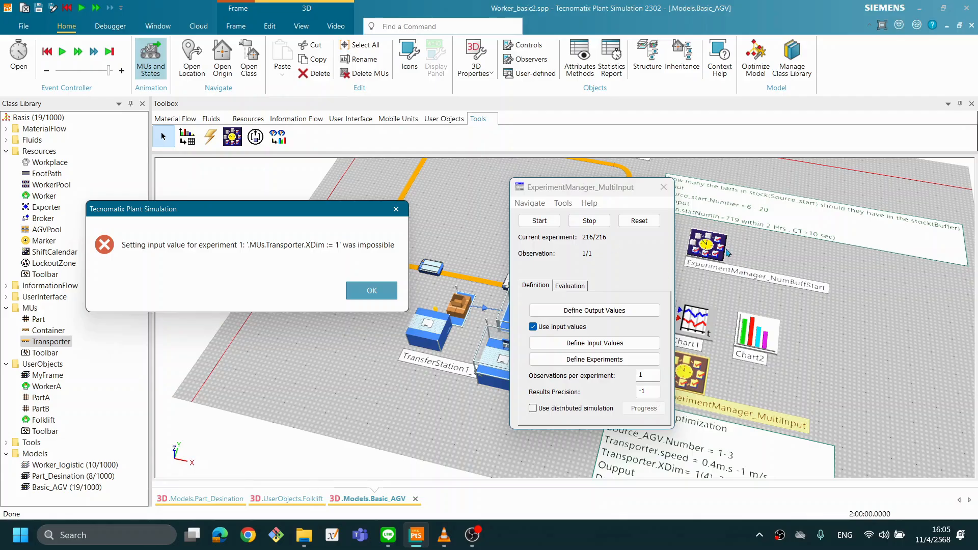
left_click(379, 290)
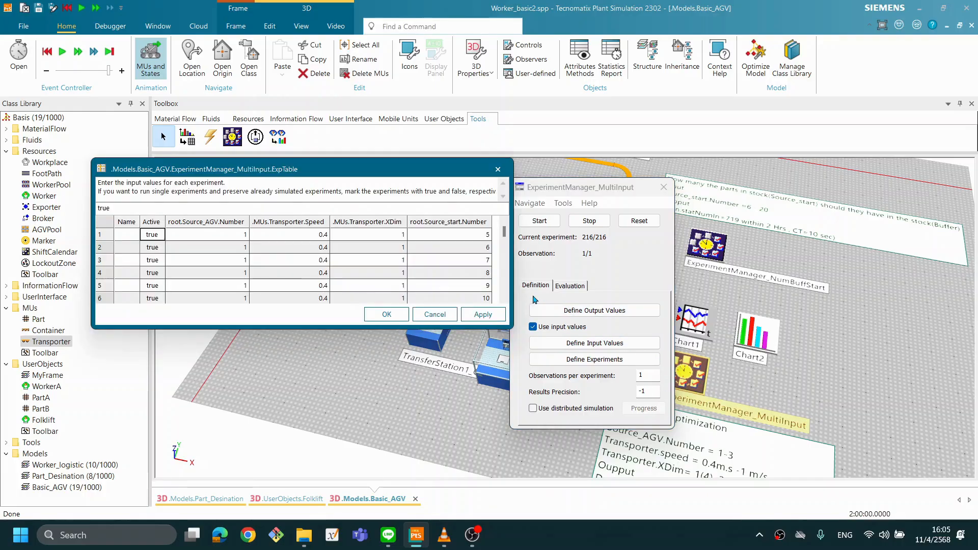
left_click(386, 314)
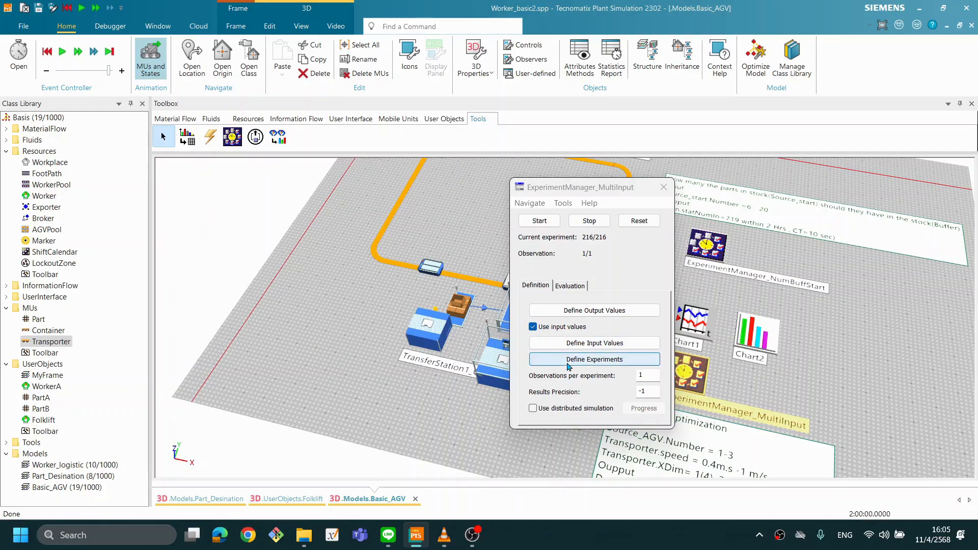
Reset ExperimentManager_MultiInput, run all the experiments and acknowledge the end of the run.
left_click(639, 222)
left_click(539, 221)
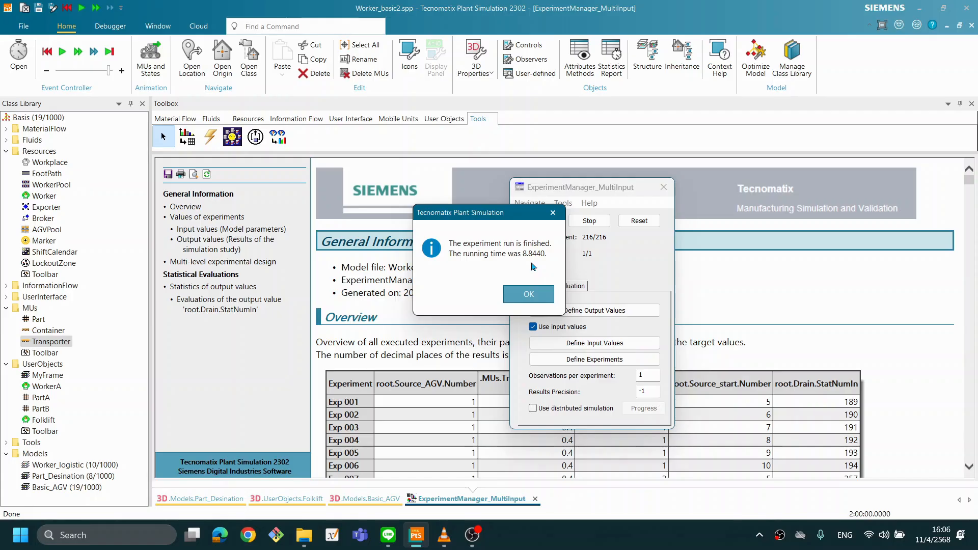
left_click(522, 299)
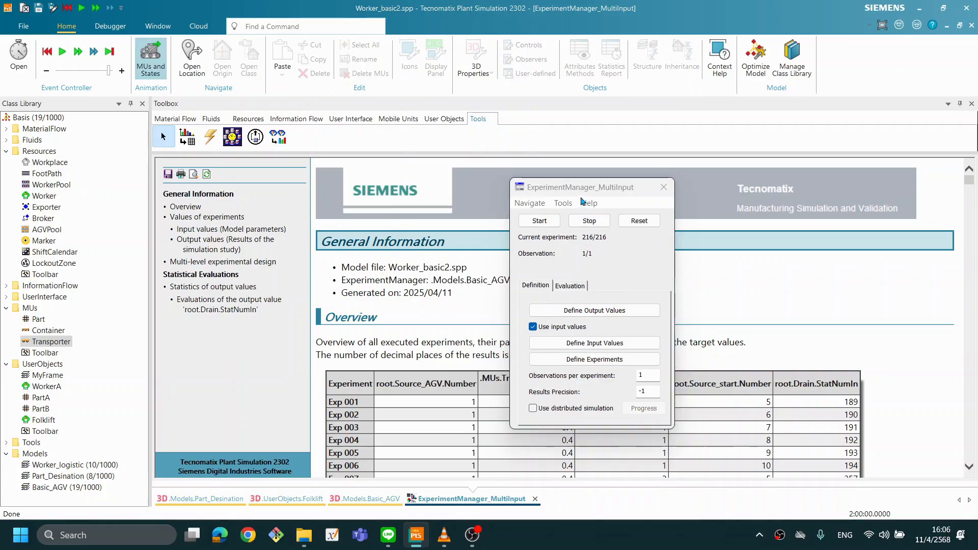
Examine the report's confidence intervals and overview table to compare root.Drain.StatNumIn across the input combinations.
left_click_drag(597, 187, 163, 195)
left_click_drag(971, 183, 957, 371)
scroll(745, 344, "up", 20)
scroll(745, 344, "up", 12)
scroll(745, 344, "up", 20)
scroll(745, 344, "up", 8)
scroll(745, 344, "down", 15)
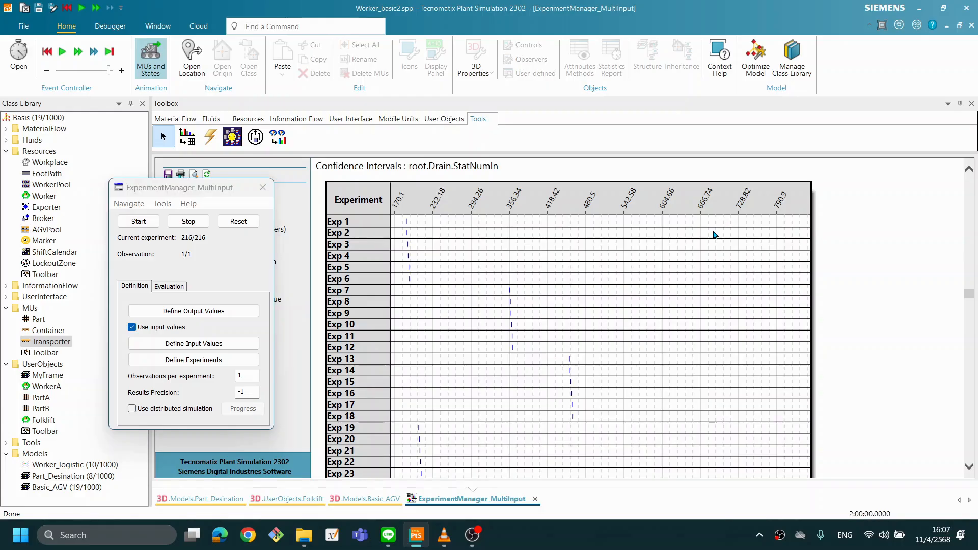
scroll(727, 349, "down", 20)
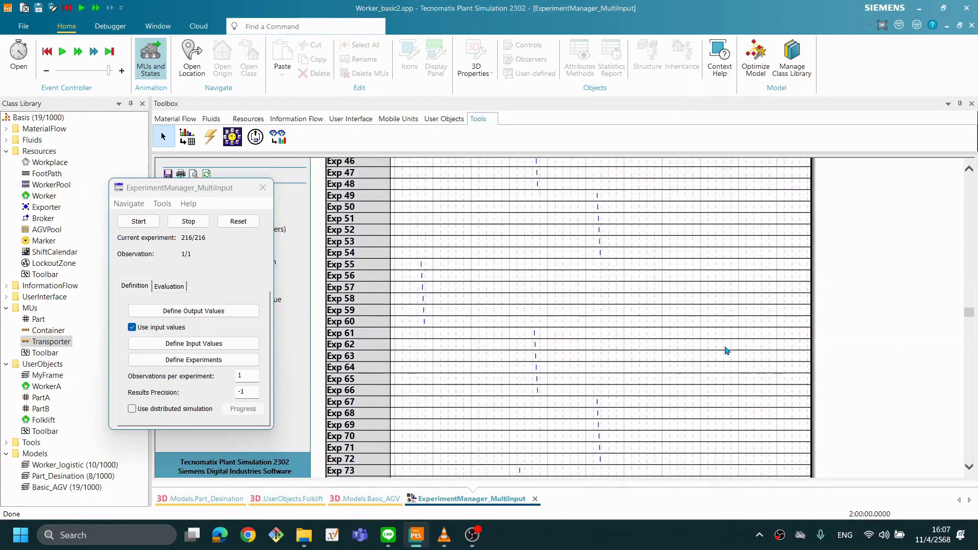
scroll(726, 350, "down", 2)
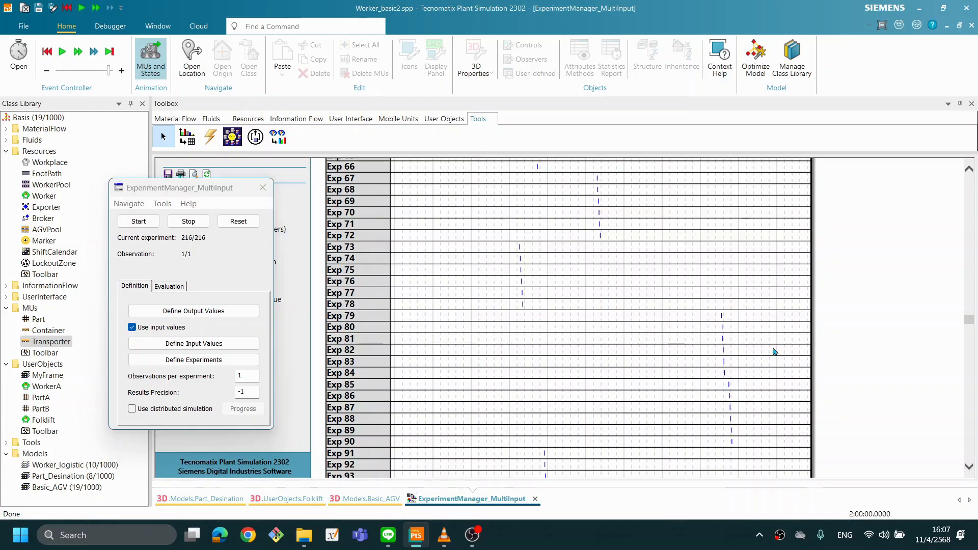
left_click_drag(969, 321, 959, 271)
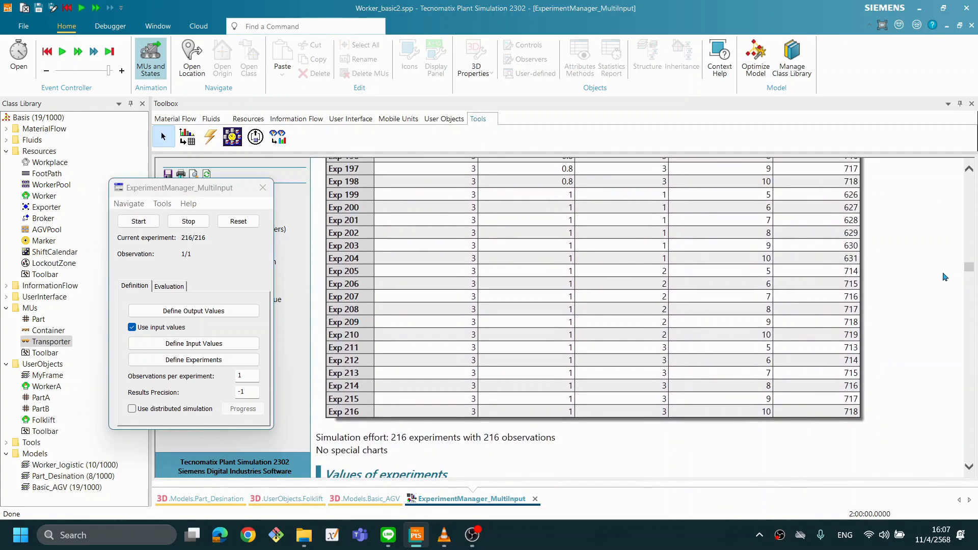
scroll(947, 275, "up", 20)
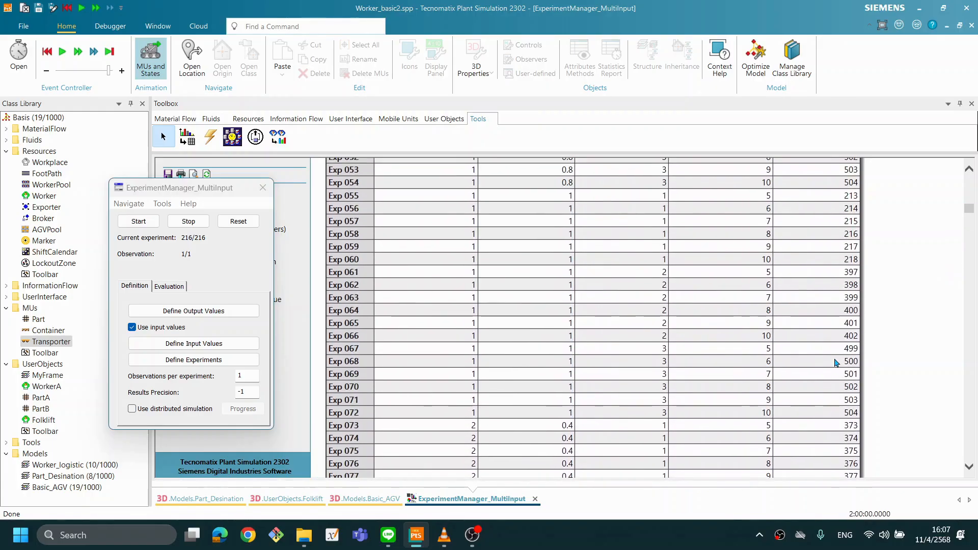
Examine the overview table's experiments with one and two AGVs, comparing root.Drain.StatNumIn across speeds, XDim values and start stock.
scroll(836, 363, "down", 3)
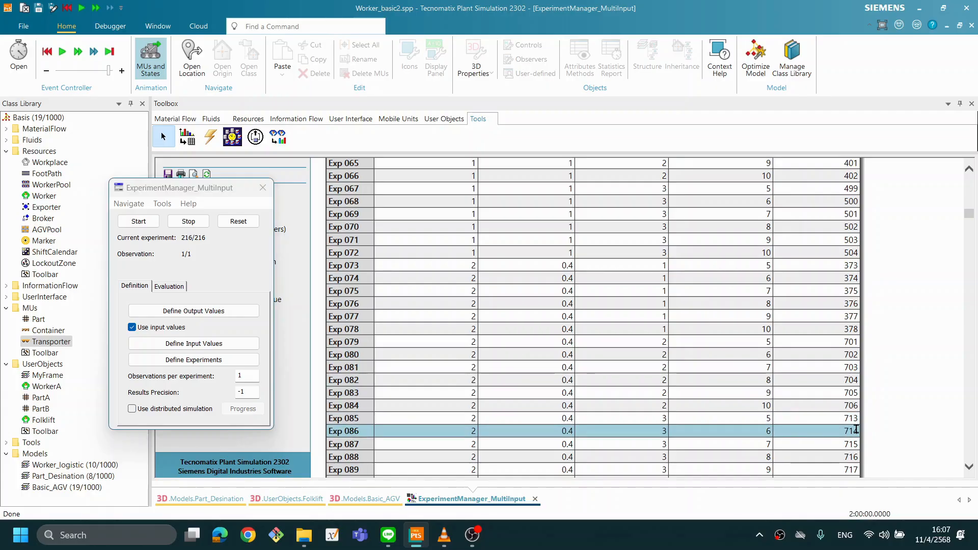
scroll(856, 429, "down", 2)
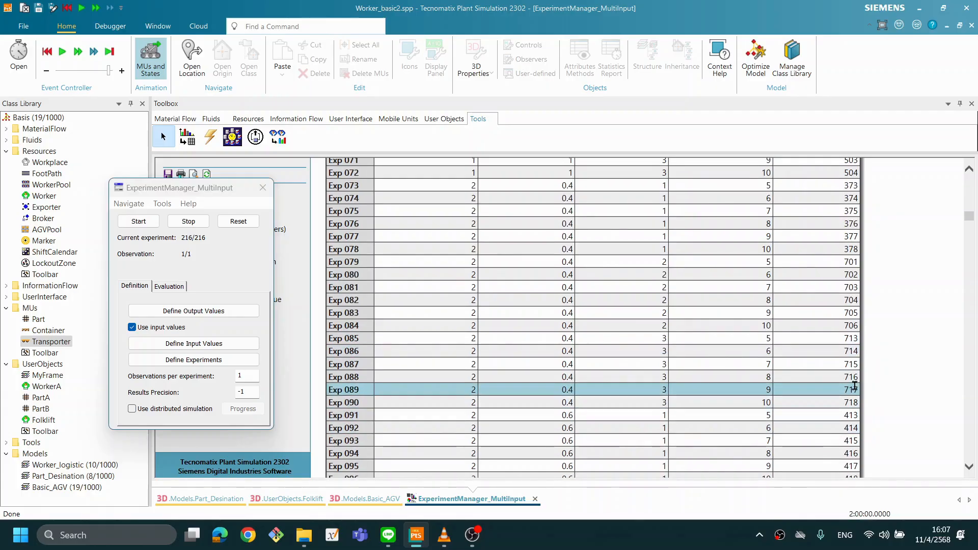
scroll(852, 383, "down", 6)
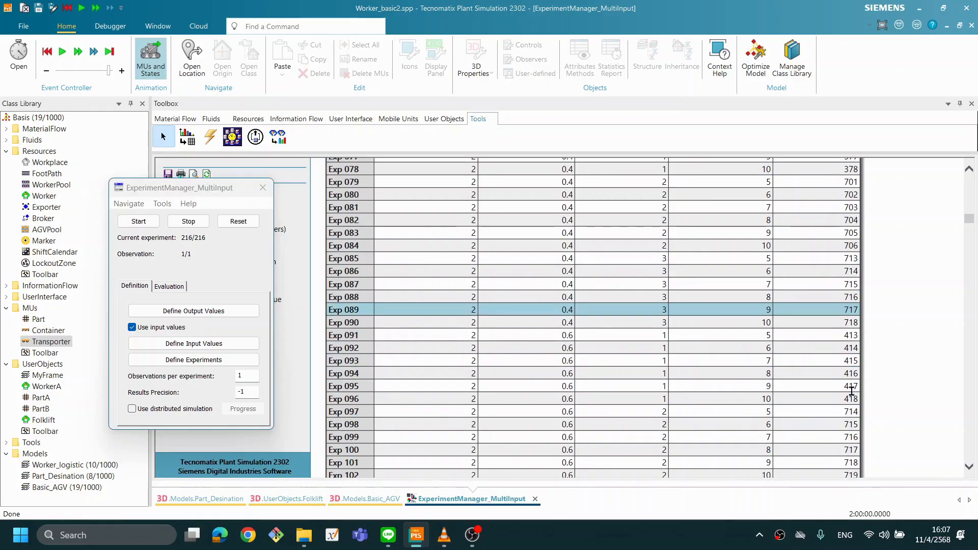
scroll(850, 405, "down", 2)
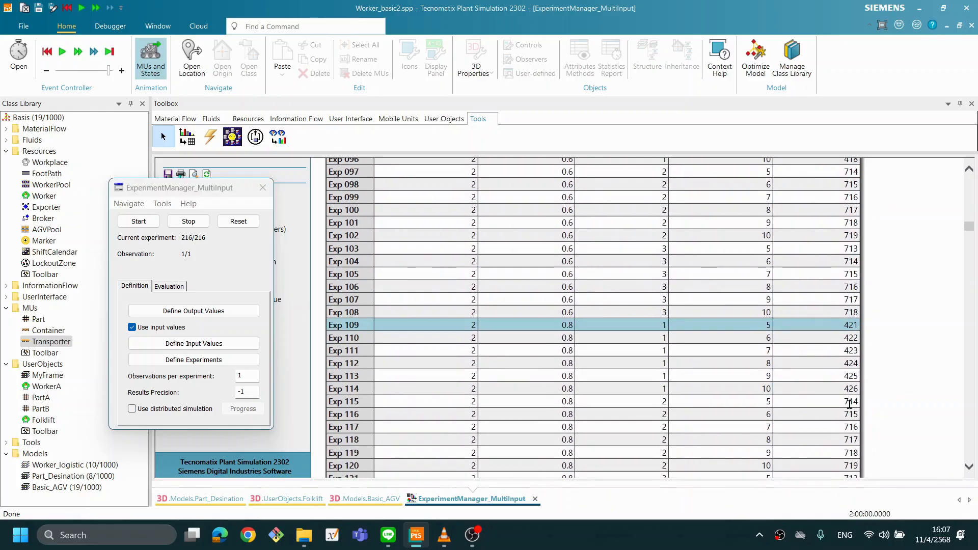
scroll(851, 408, "down", 2)
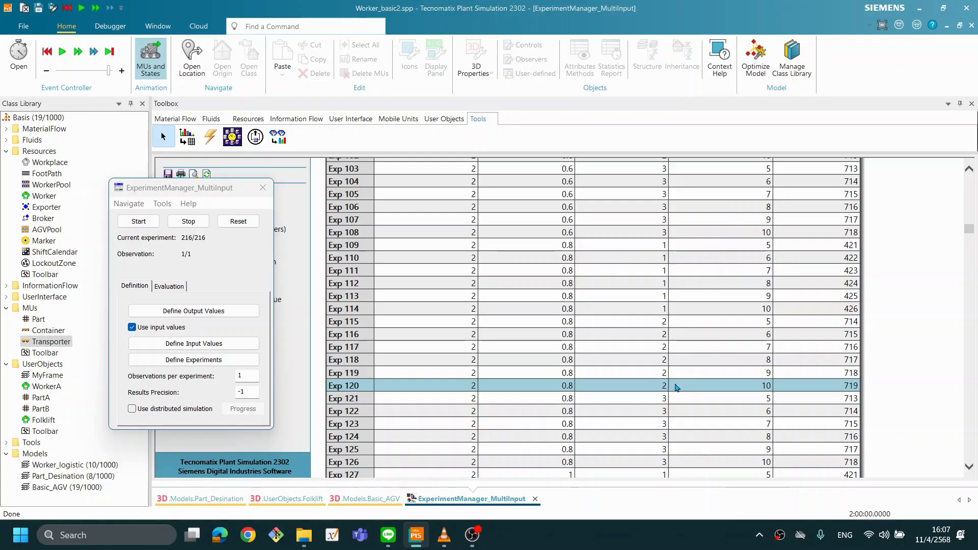
scroll(698, 393, "down", 2)
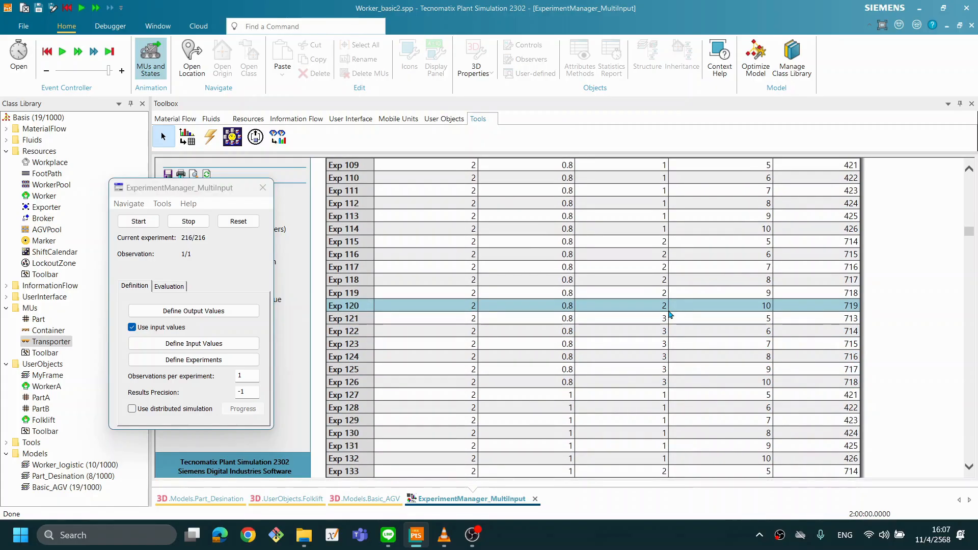
left_click(705, 318)
left_click(678, 307)
left_click(815, 382)
scroll(830, 390, "down", 4)
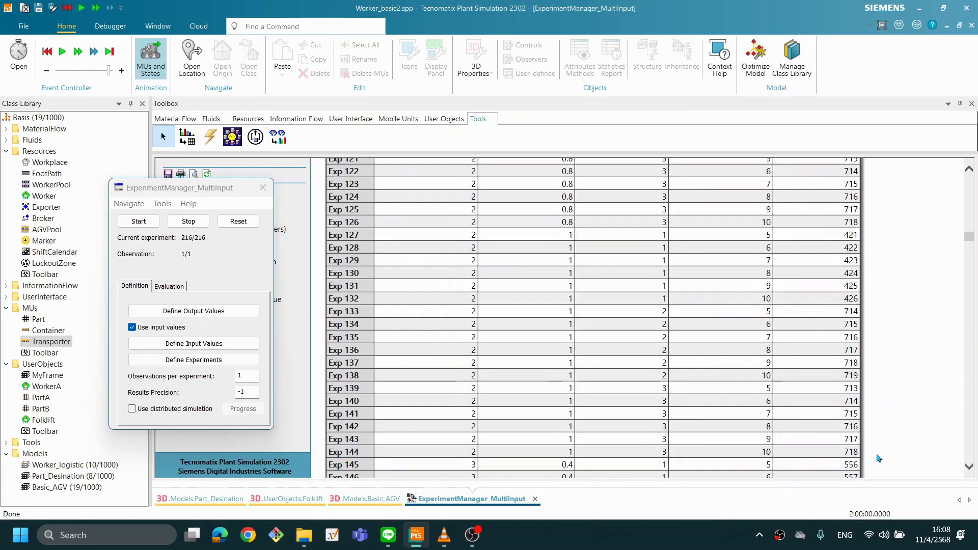
Examine the three-AGV experiments in the overview table and compare their root.Drain.StatNumIn with the two-AGV results.
scroll(856, 461, "down", 2)
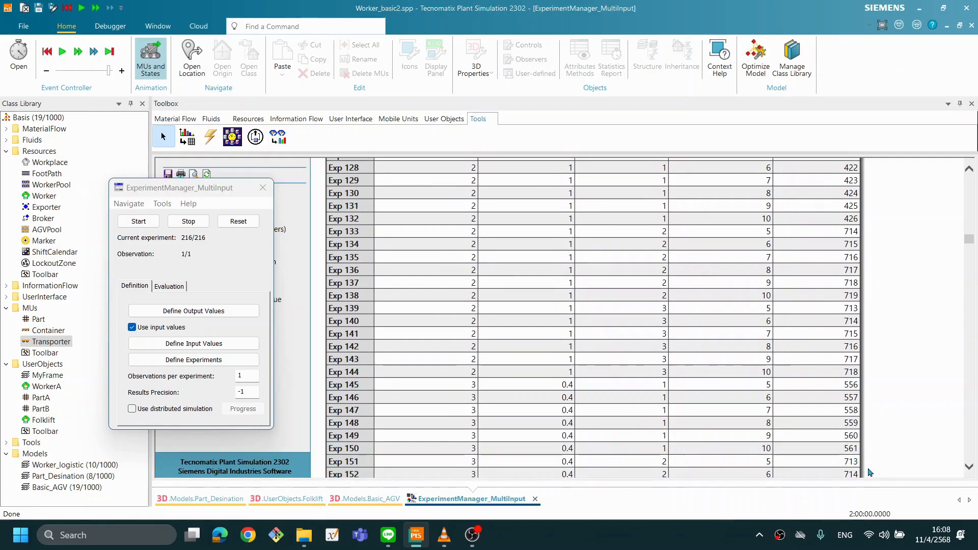
scroll(868, 471, "down", 4)
scroll(868, 471, "down", 10)
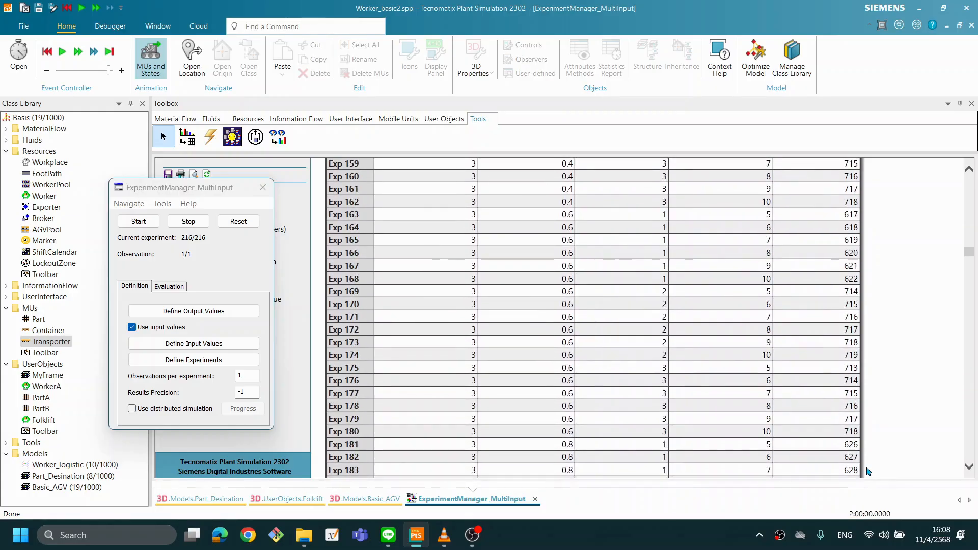
scroll(868, 471, "down", 6)
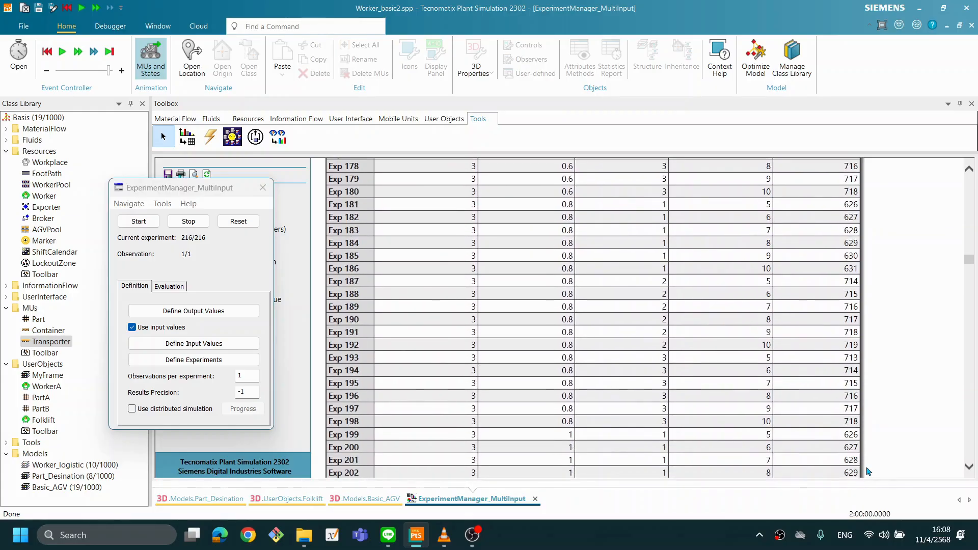
scroll(868, 471, "down", 5)
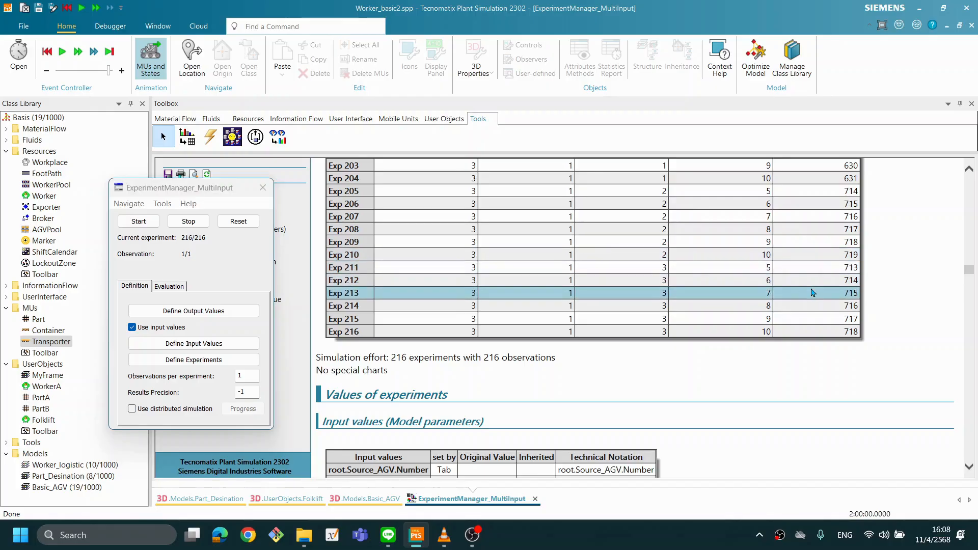
scroll(816, 283, "up", 6)
scroll(826, 278, "up", 10)
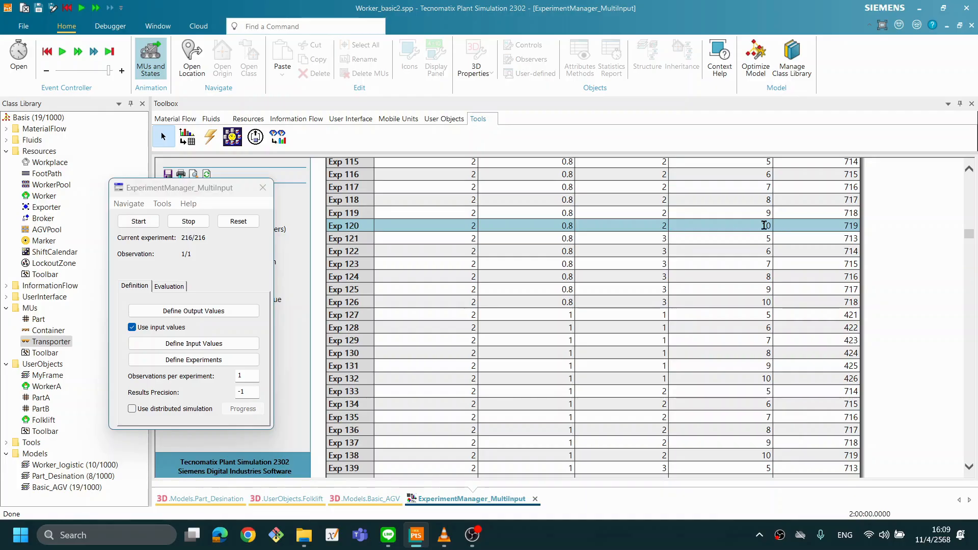
scroll(769, 293, "up", 10)
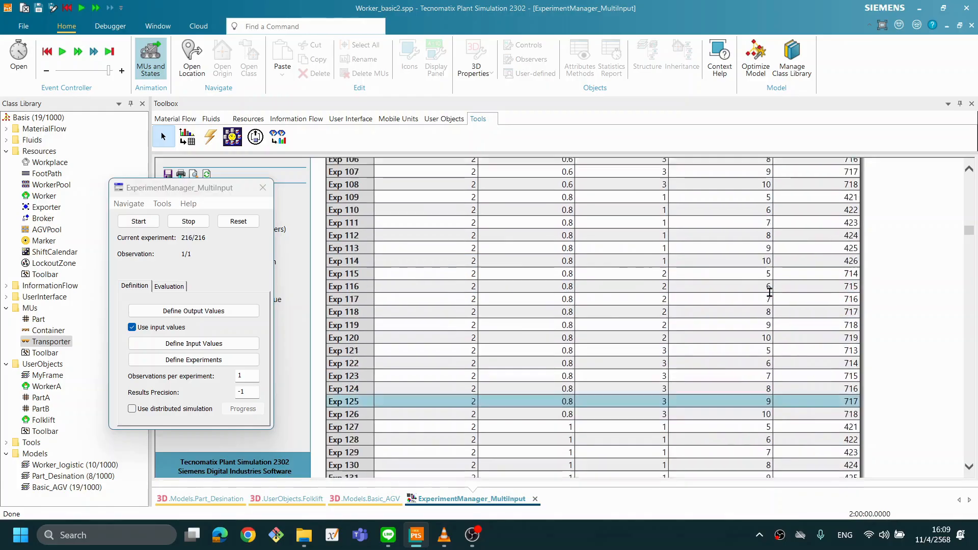
scroll(769, 293, "up", 20)
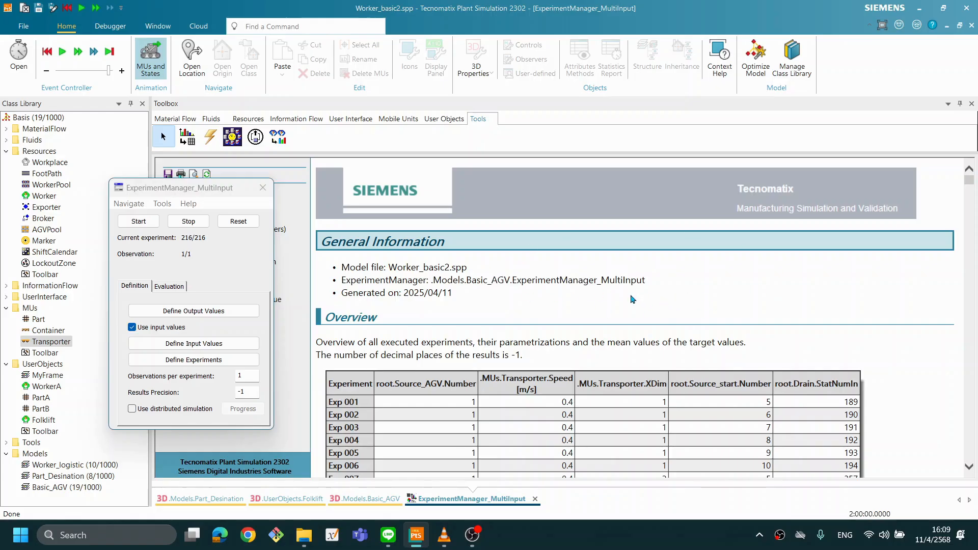
Close the ExperimentManager_MultiInput dialog and its report, and return to the Basic_AGV model.
left_click_drag(191, 197, 652, 216)
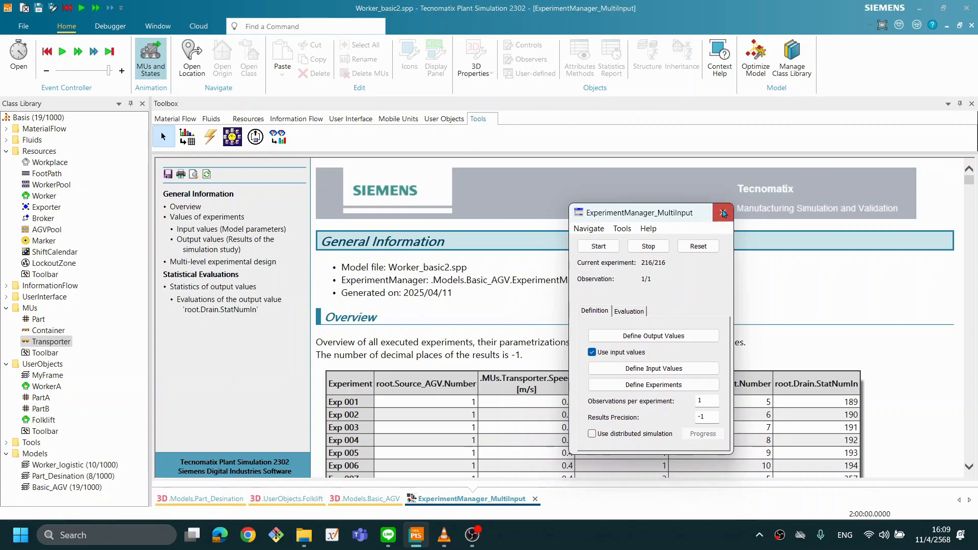
left_click(720, 217)
left_click(364, 499)
left_click(618, 547)
left_click(480, 499)
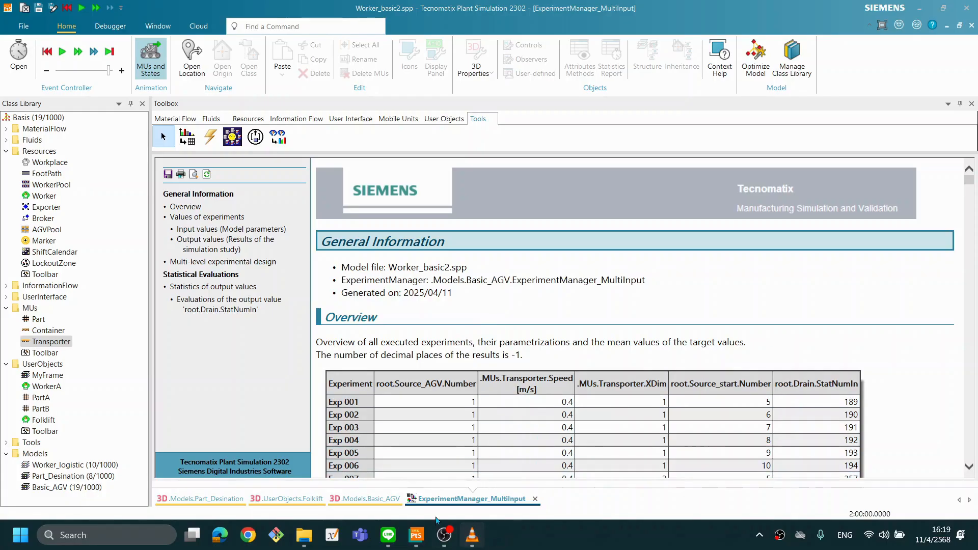
left_click(367, 501)
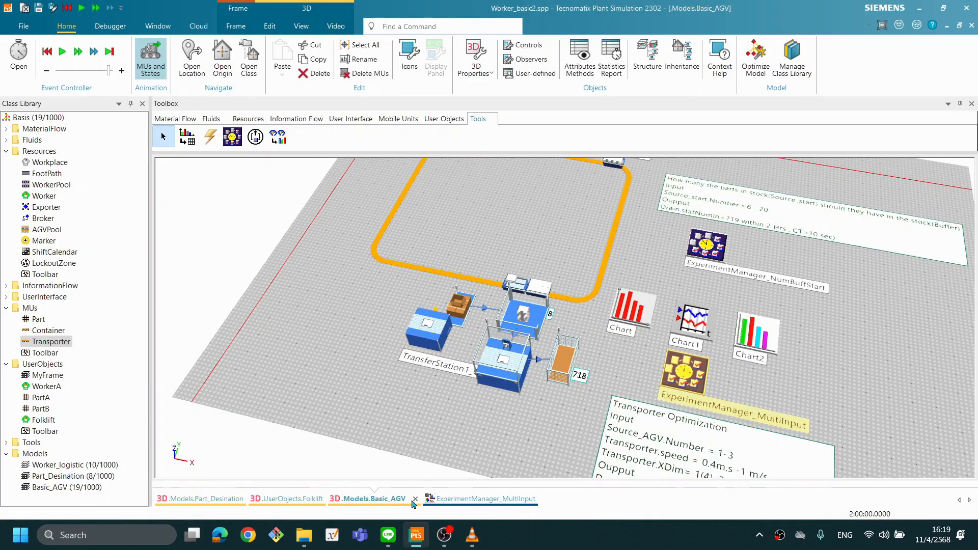
left_click(535, 503)
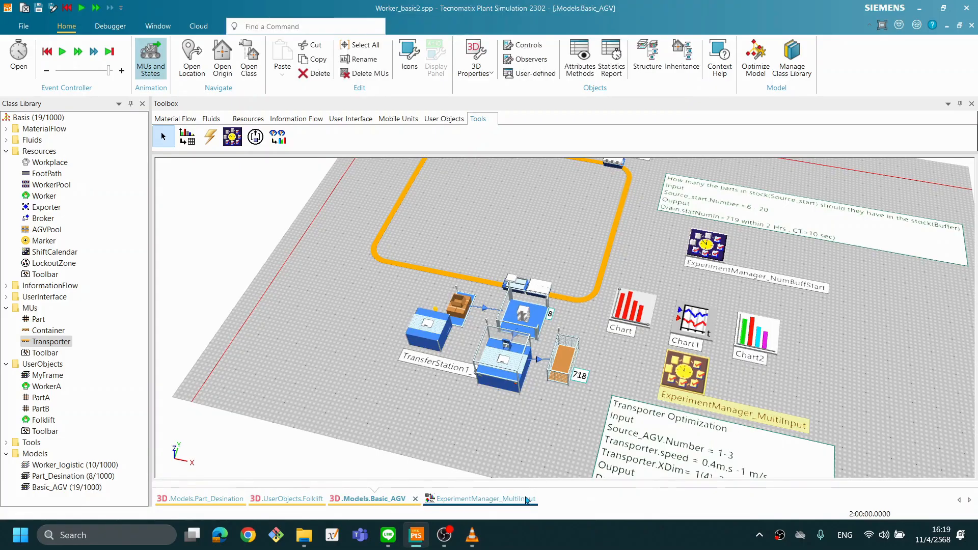
left_click(536, 499)
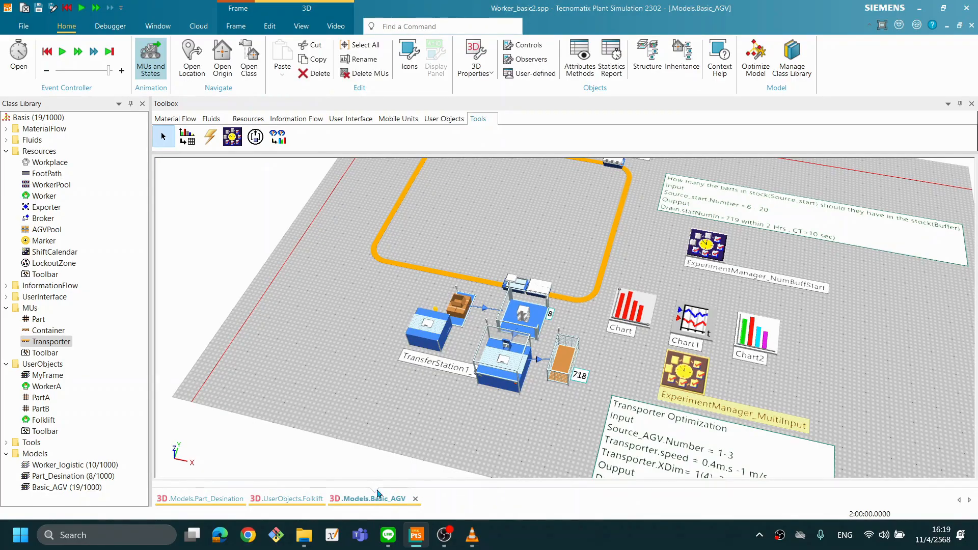
Move ExperimentManager_MultiInput and the Transporter Optimization note to the free floor area beside TransferStation1, on the side away from the drain.
scroll(586, 352, "down", 5)
scroll(601, 339, "up", 3)
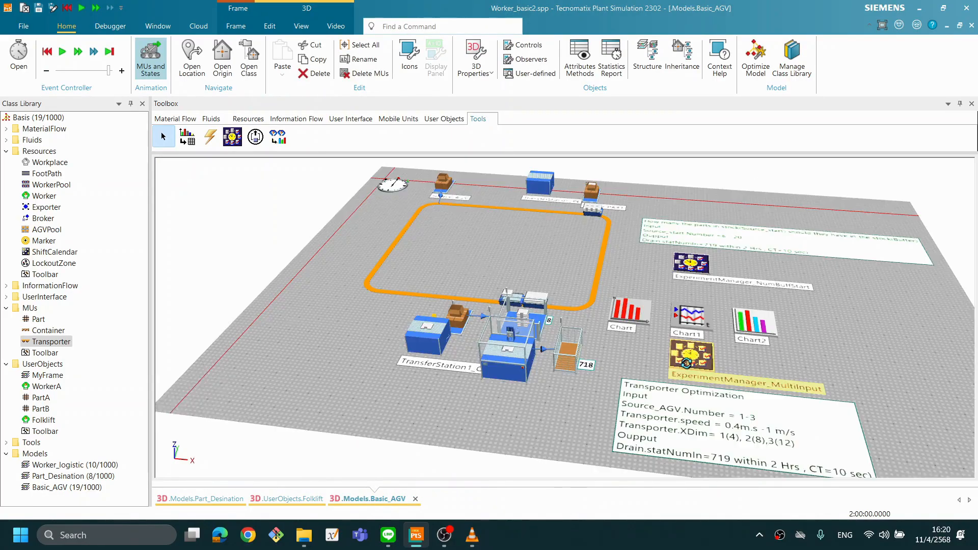
scroll(606, 336, "up", 1)
left_click_drag(784, 434, 778, 386)
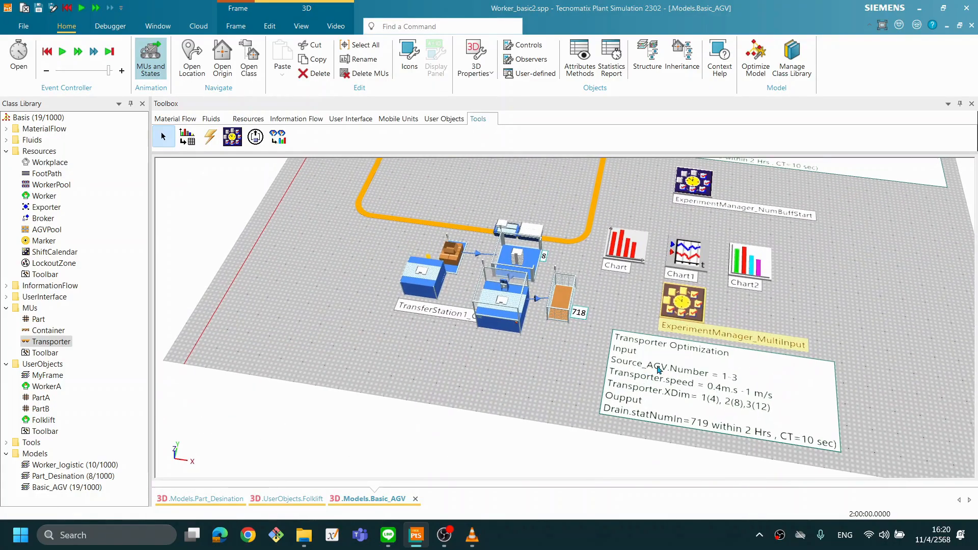
left_click_drag(696, 319, 318, 252)
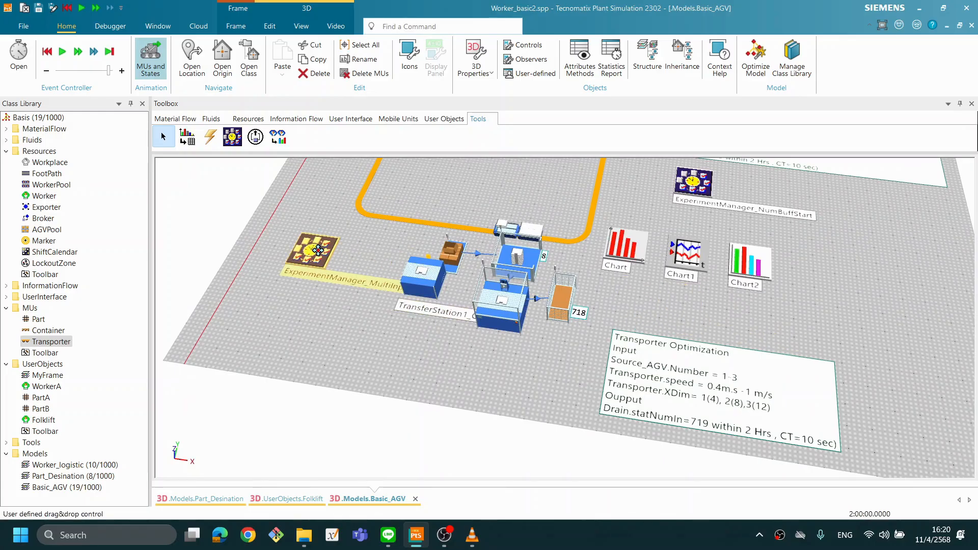
left_click_drag(650, 371, 299, 262)
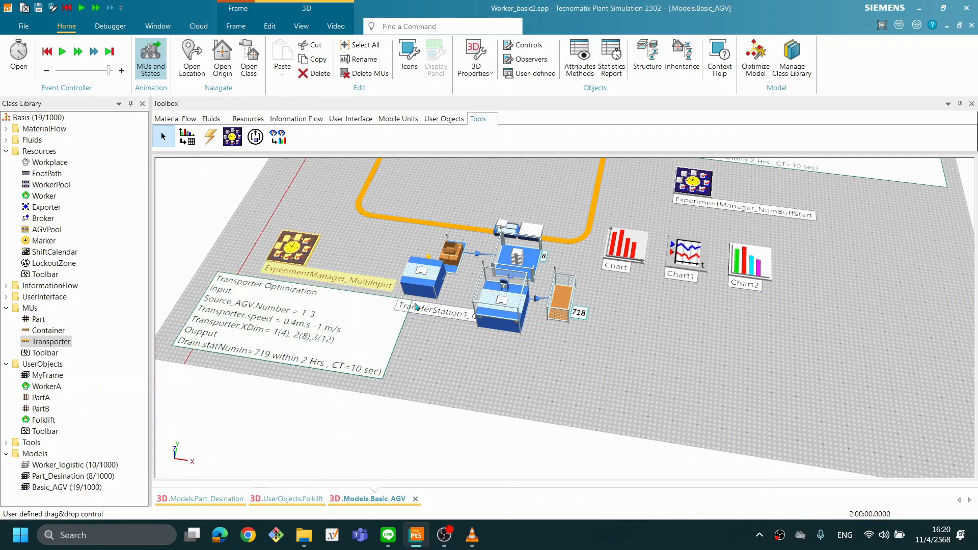
Move the drain farther away from the existing station and insert a new Station in the gap between them.
left_click_drag(563, 297, 734, 331)
left_click_drag(582, 315, 722, 335)
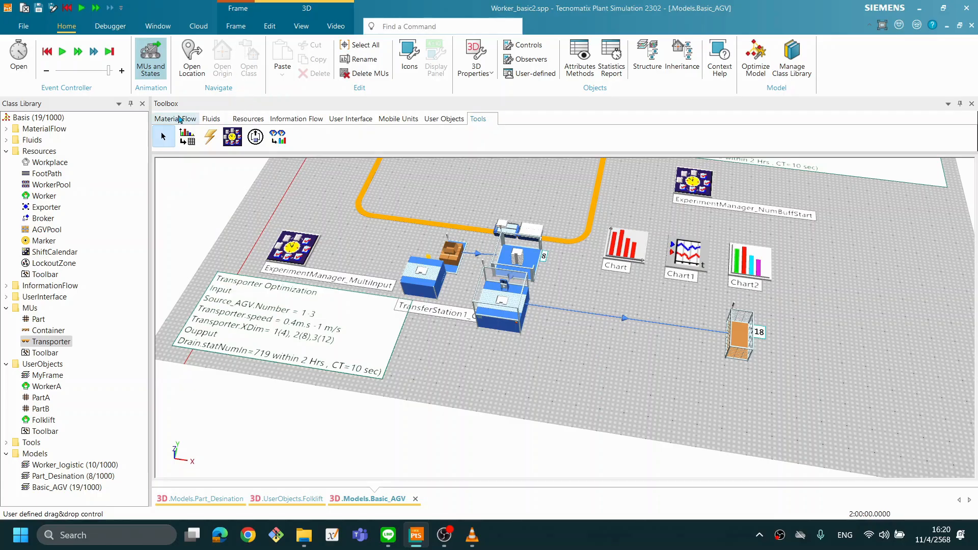
left_click(175, 118)
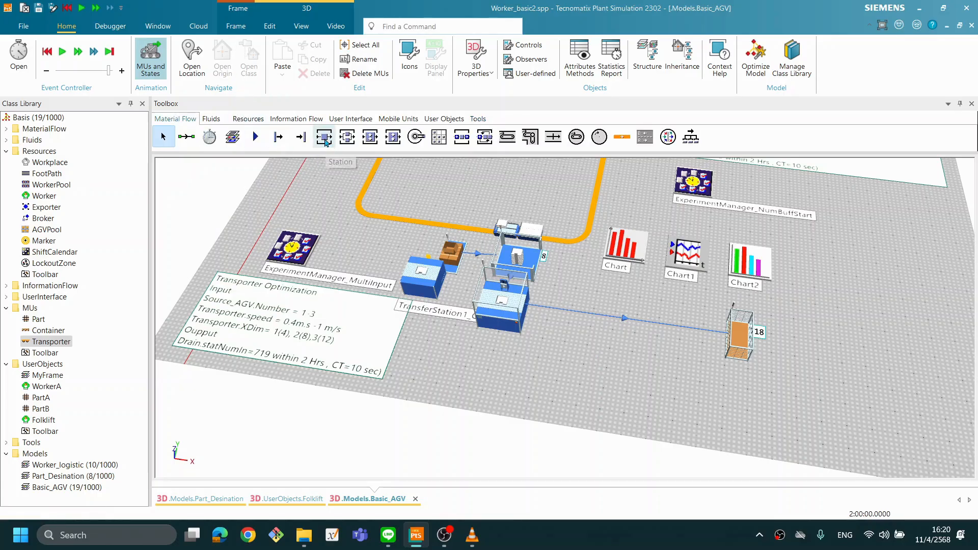
left_click_drag(327, 139, 607, 324)
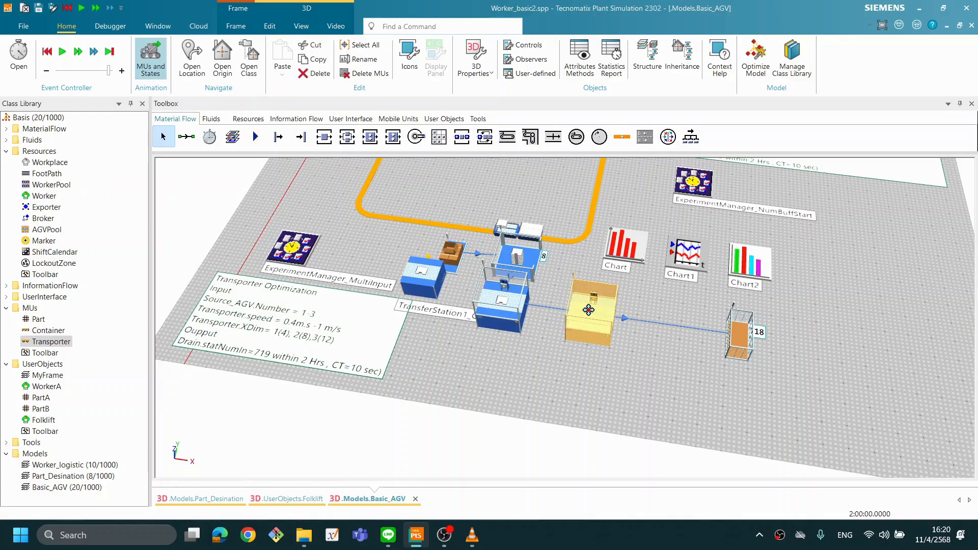
Delete the connector between the existing station and the drain, and shift the new station closer to the existing one.
left_click(560, 313)
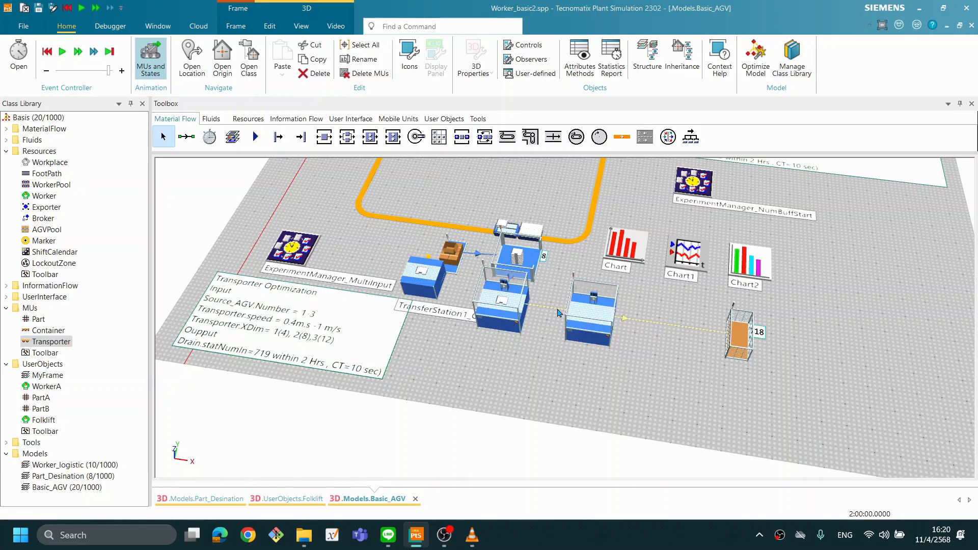
key("Delete")
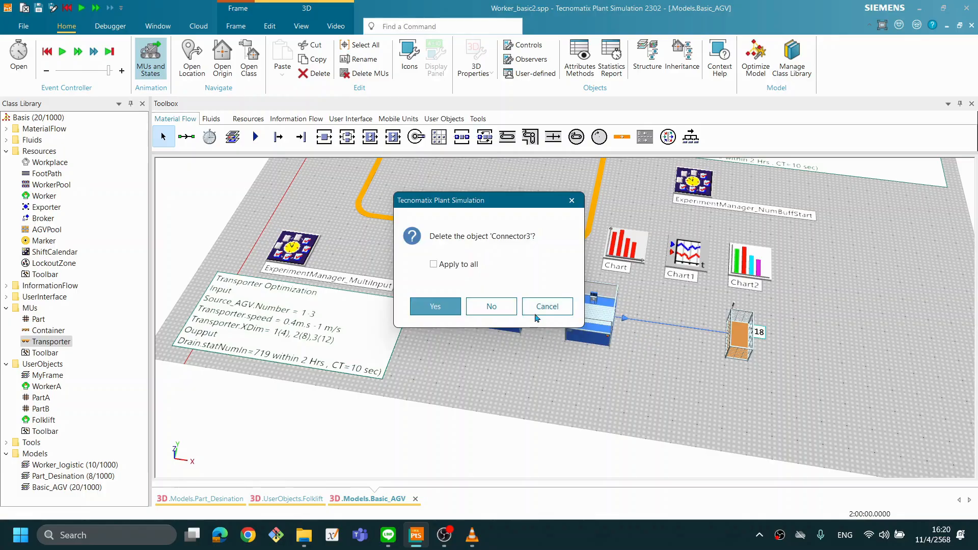
left_click(436, 306)
left_click(578, 318)
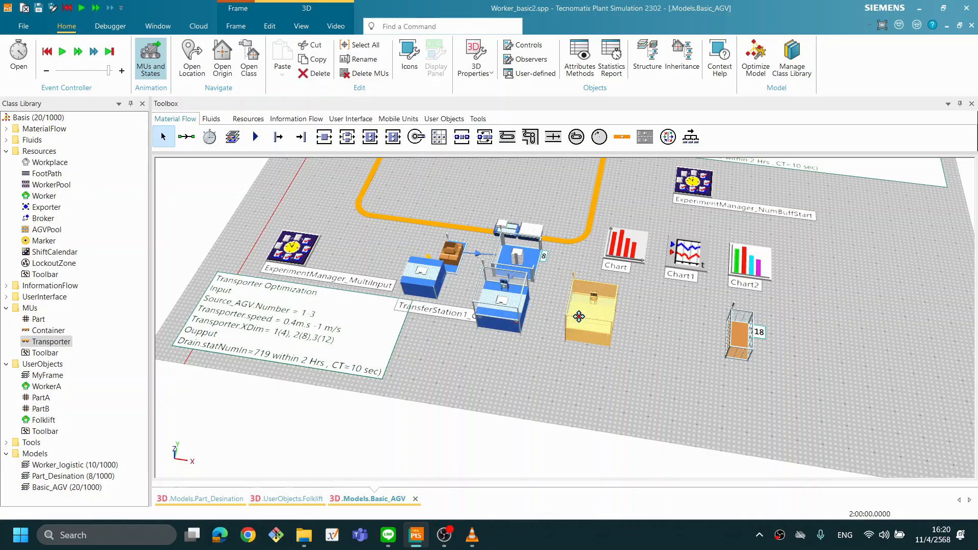
left_click_drag(588, 320, 565, 320)
left_click(615, 298)
Insert a straight Conveyor between the new station and the drain.
left_click(507, 137)
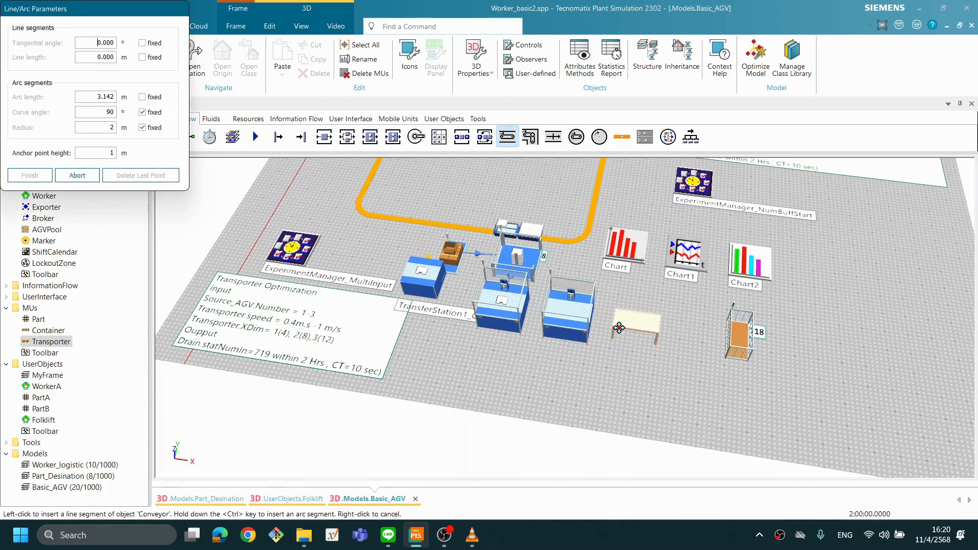
left_click(612, 327)
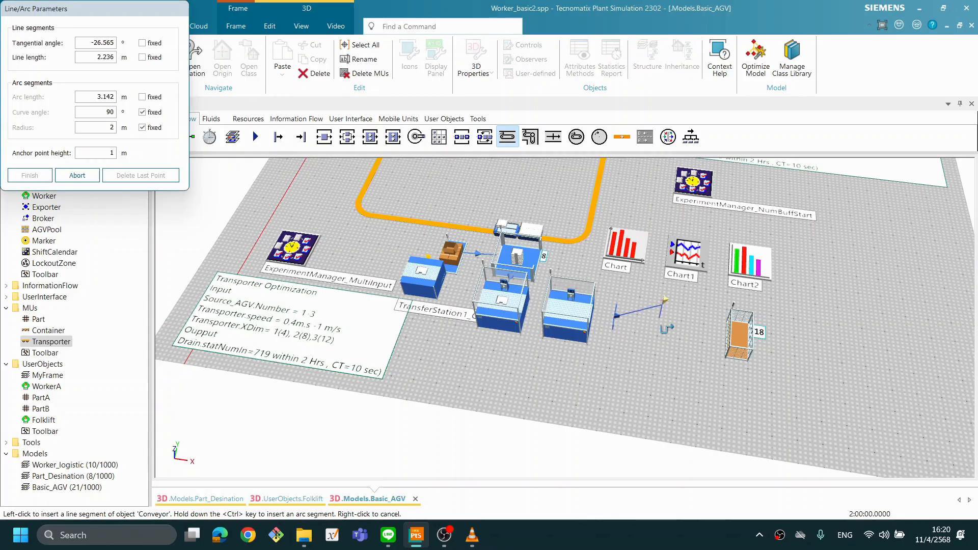
left_click(707, 329)
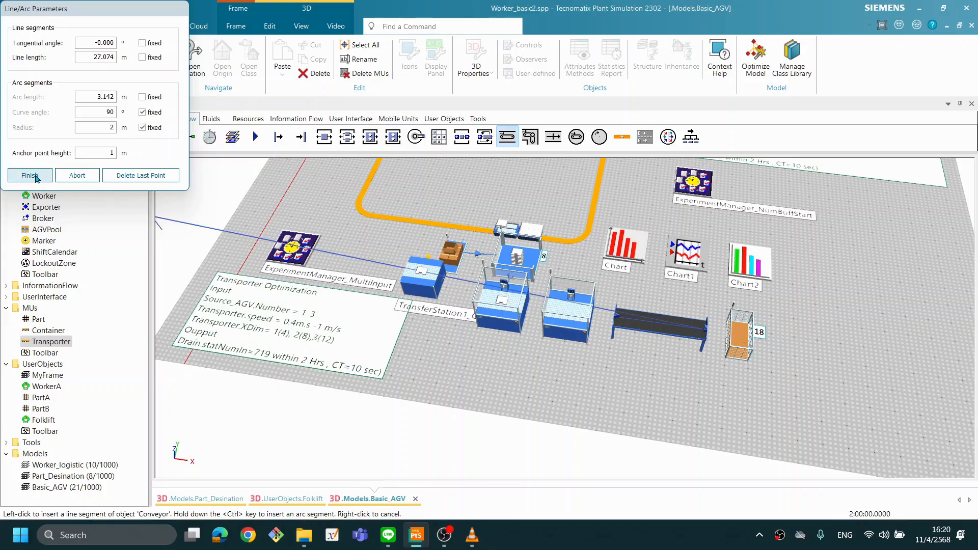
left_click(29, 175)
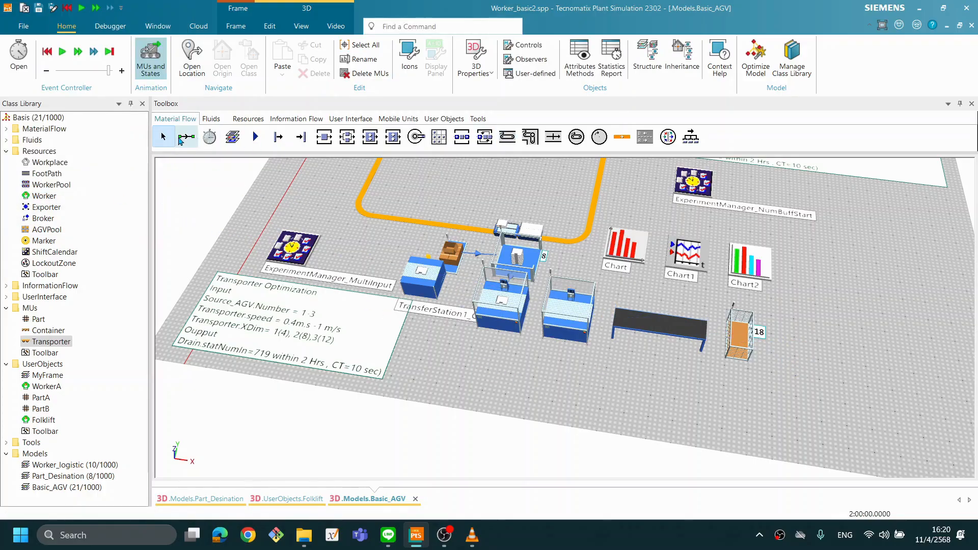
left_click(183, 137)
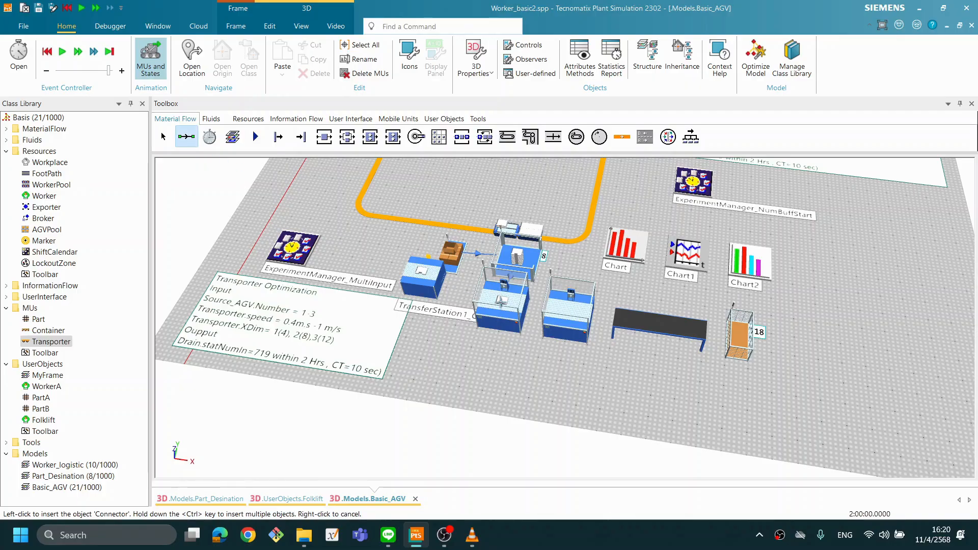
left_click(576, 313)
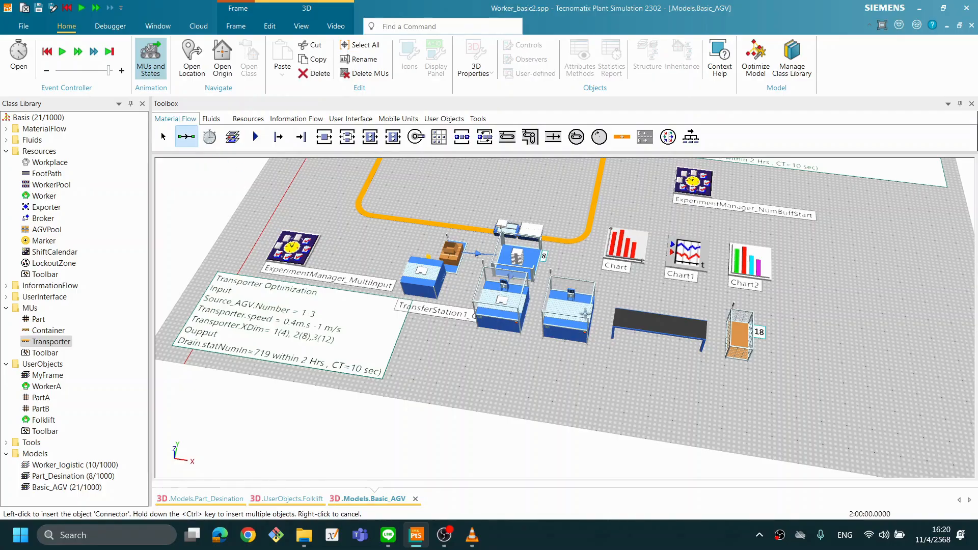
right_click(673, 364)
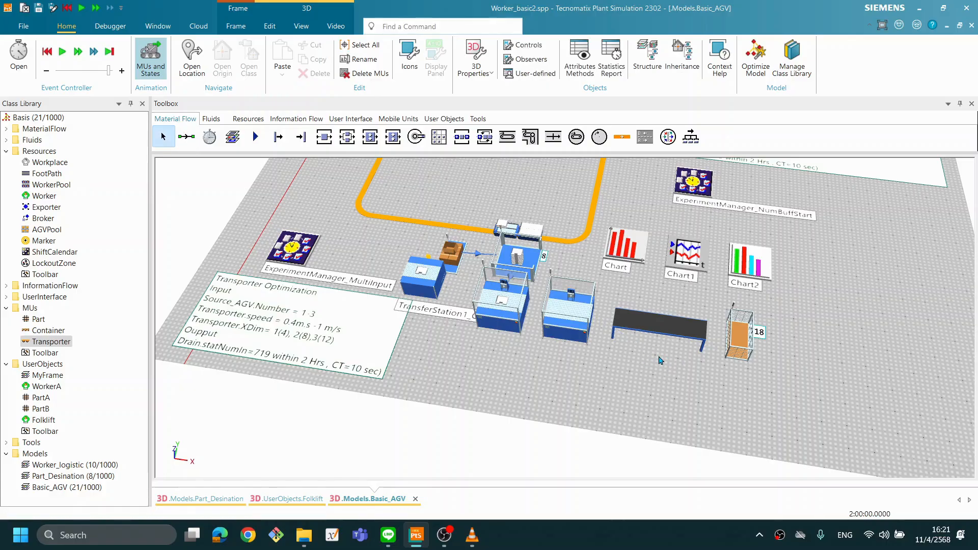
Reset the simulation of the Basic_AGV model.
right_click(837, 290)
left_click(821, 269)
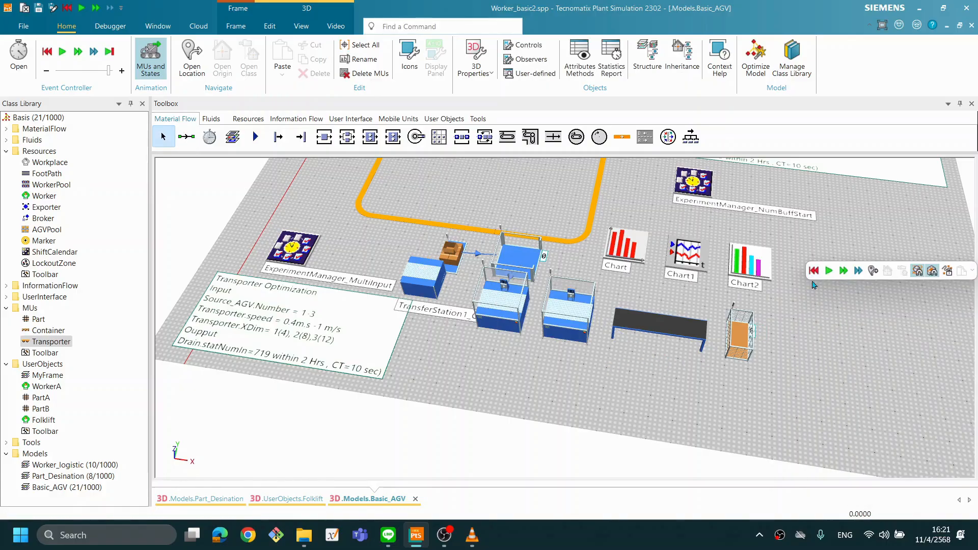
left_click_drag(563, 361, 565, 359)
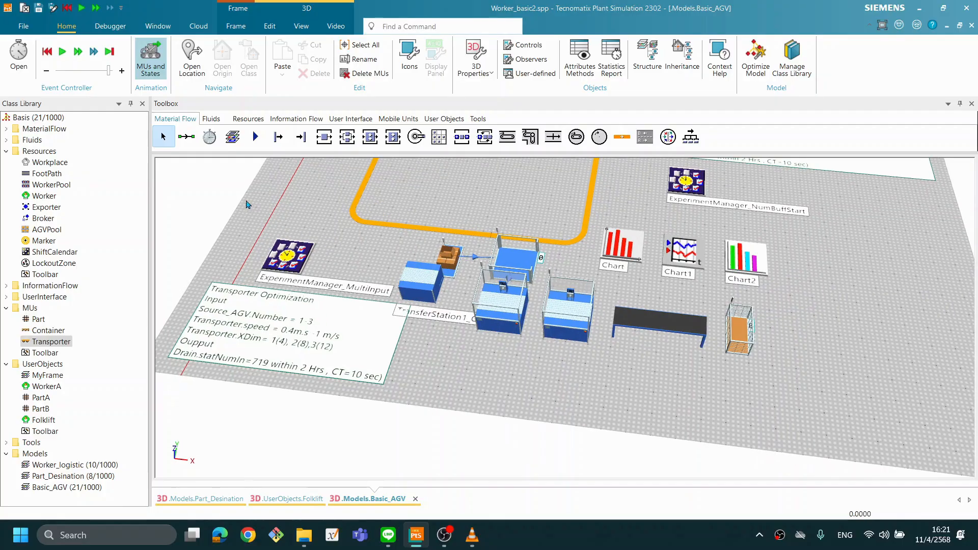
Connect the existing station, the new station, the conveyor and the drain in sequence with connectors.
left_click(186, 137)
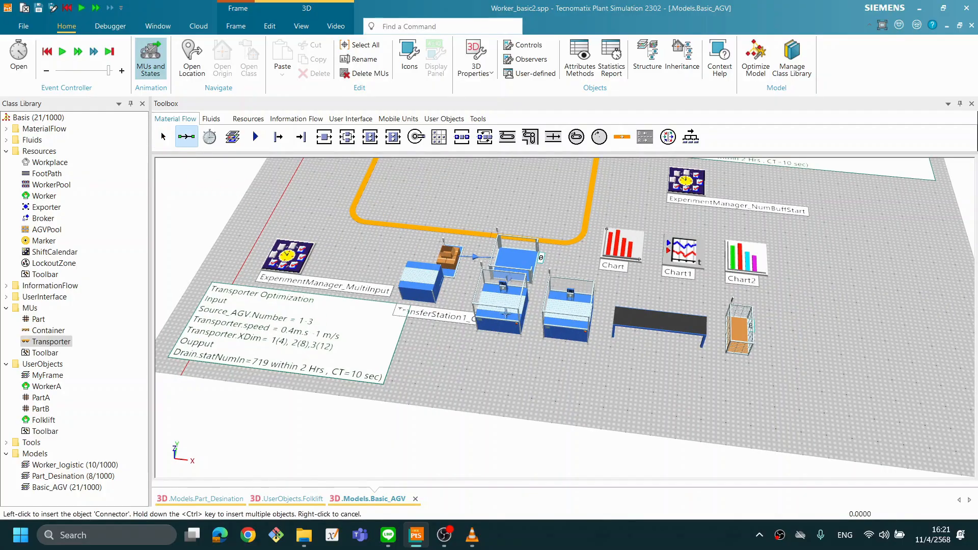
left_click(499, 308)
left_click(565, 310)
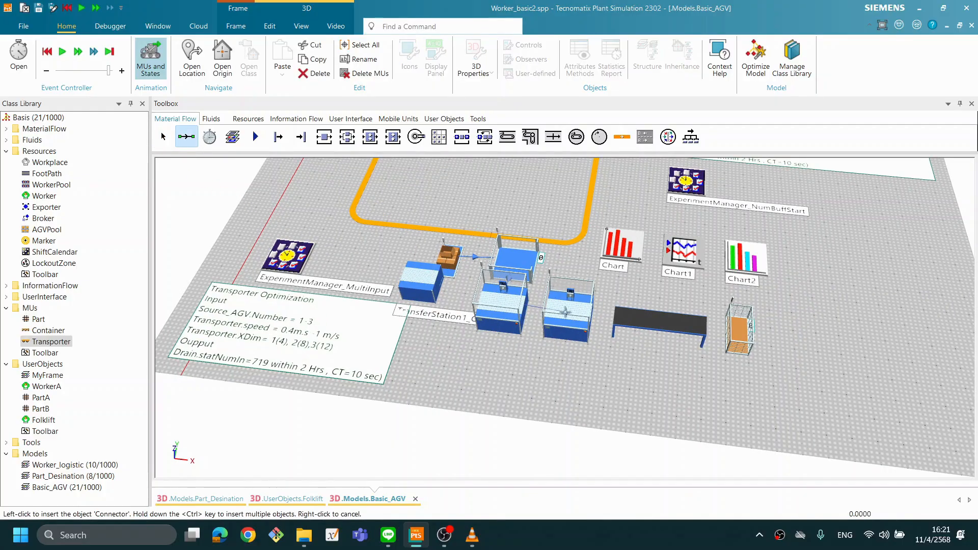
left_click(187, 138)
left_click(573, 305)
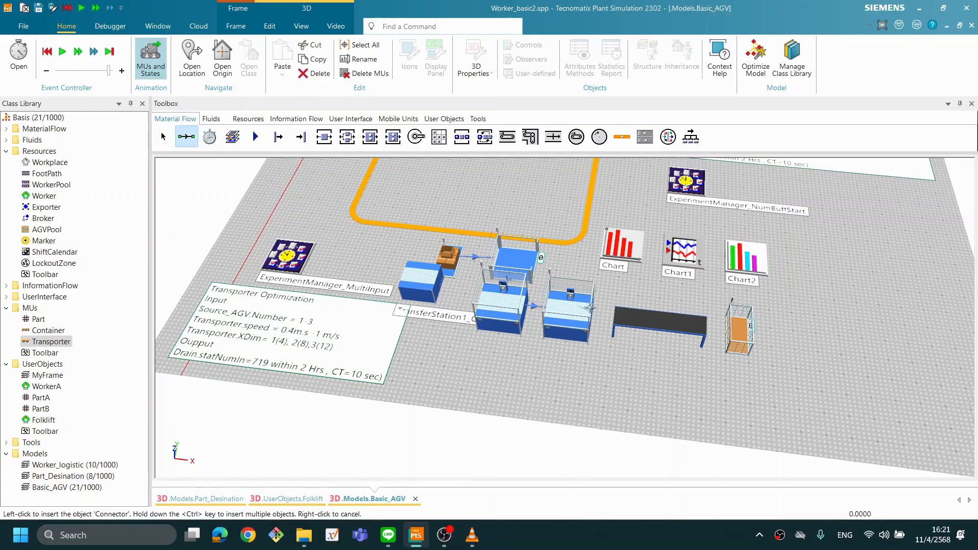
left_click(627, 319)
left_click(187, 137)
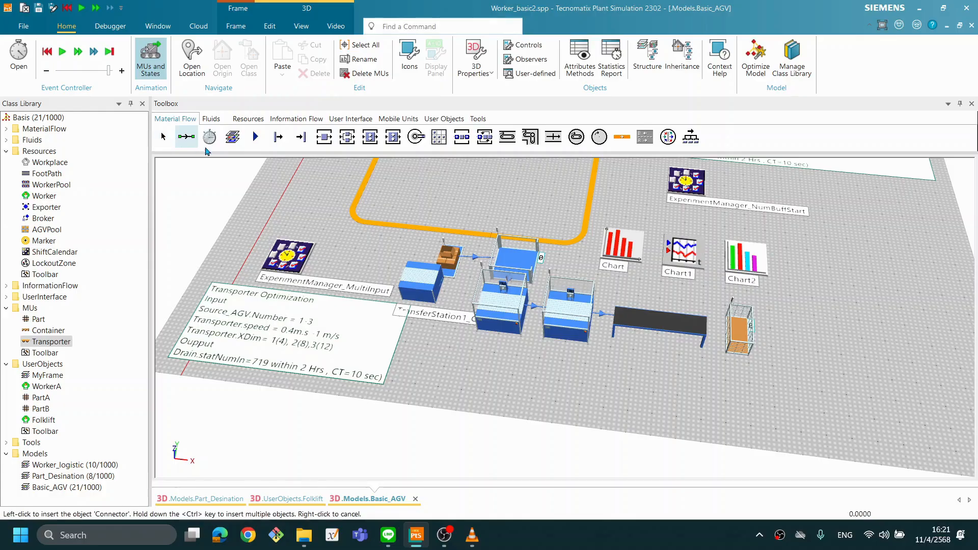
left_click(680, 329)
left_click(741, 328)
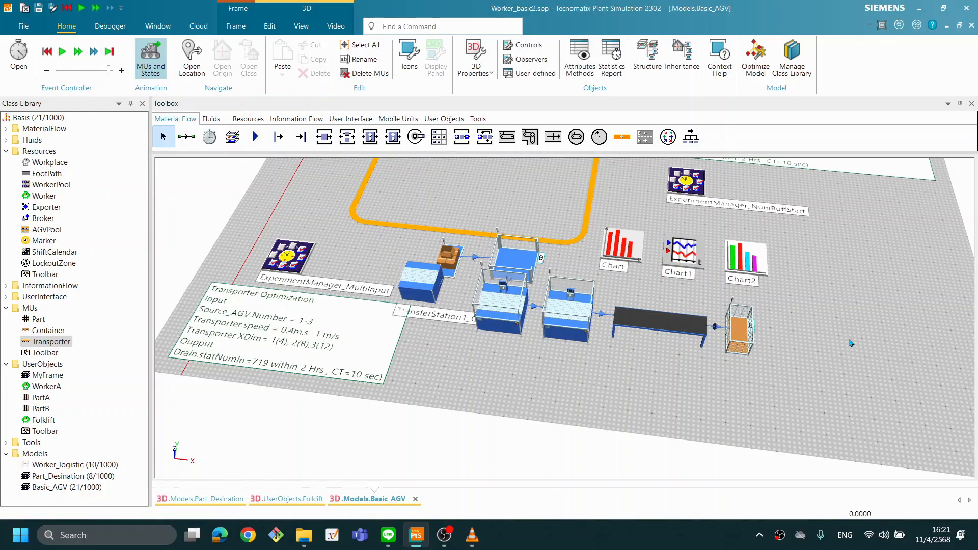
mouse_move(648, 326)
left_mouse_down()
mouse_move(666, 322)
mouse_move(643, 327)
left_mouse_up()
Set the new station's constant processing time to 0:15.
double_click(567, 321)
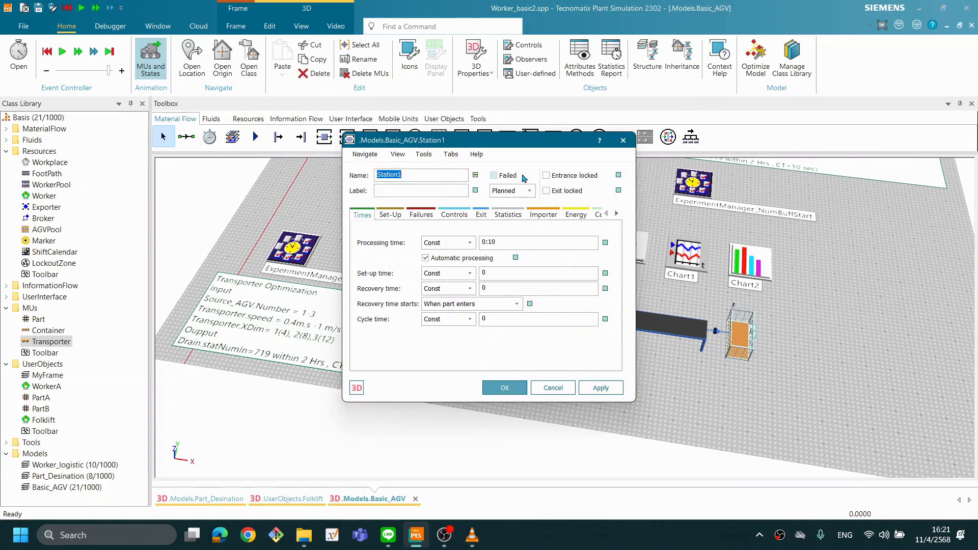
left_click_drag(536, 147, 784, 273)
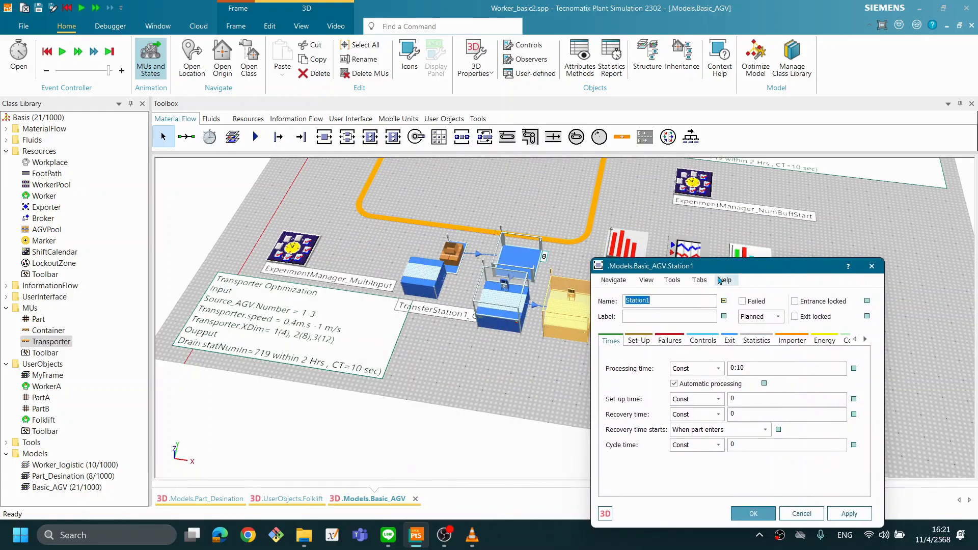
left_click(767, 331)
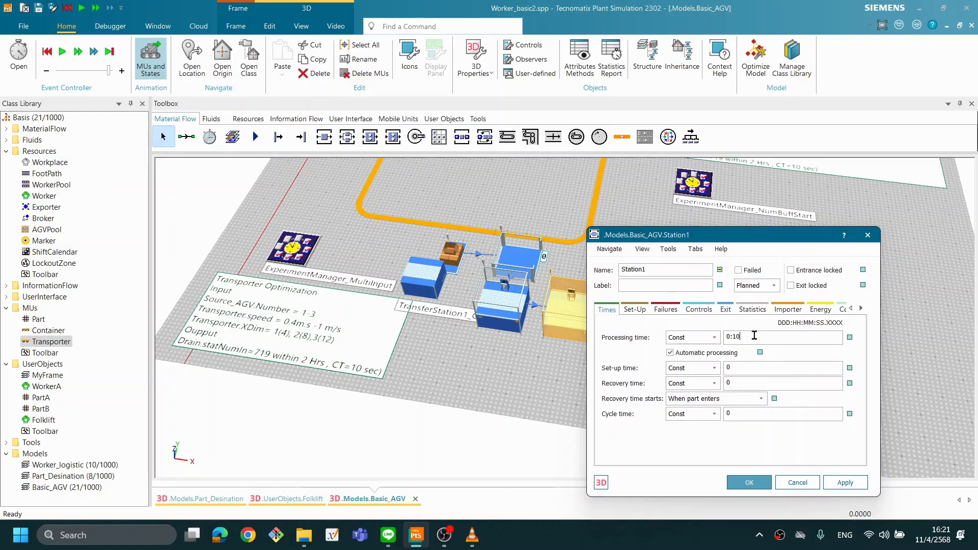
type("15")
left_click(846, 482)
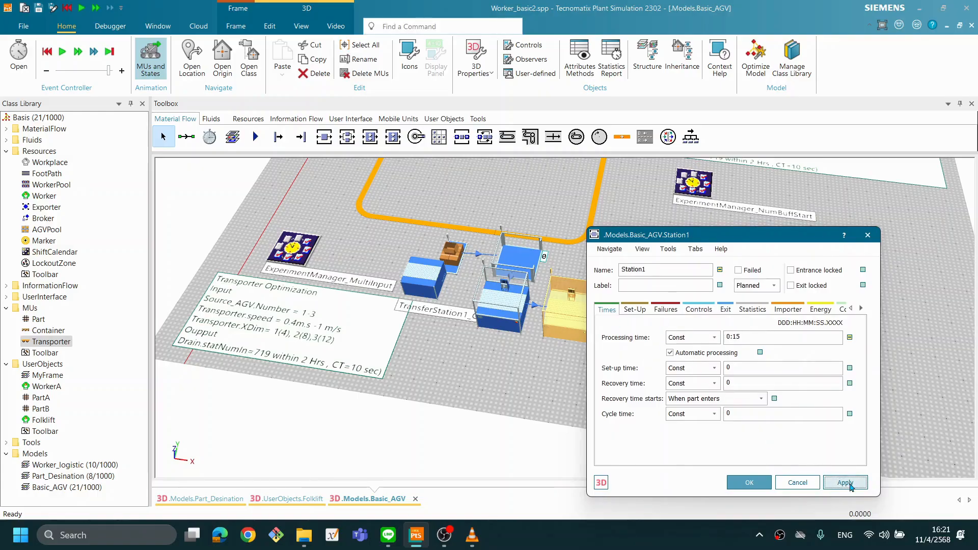
left_click(749, 483)
Check the processing time of the original station without changing its settings.
double_click(504, 313)
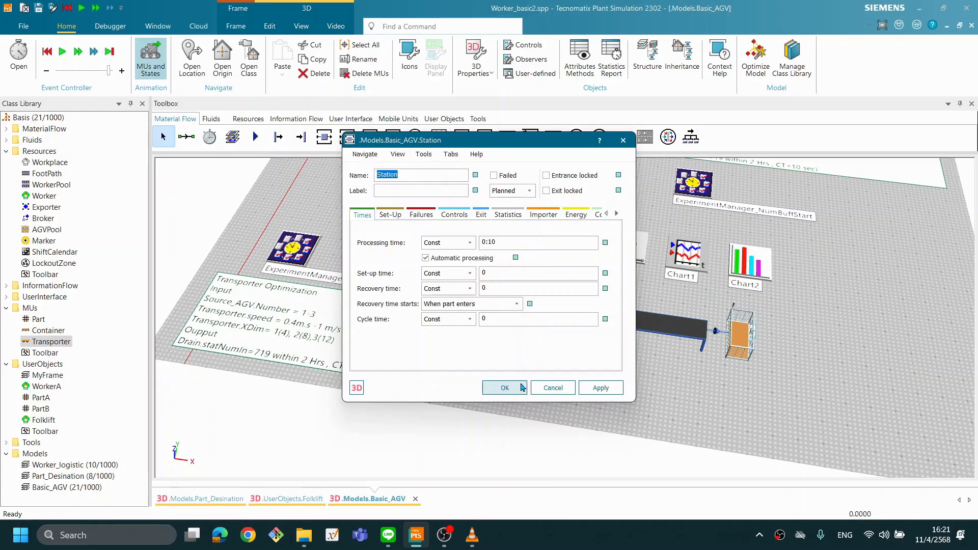
left_click(504, 388)
left_click(699, 393)
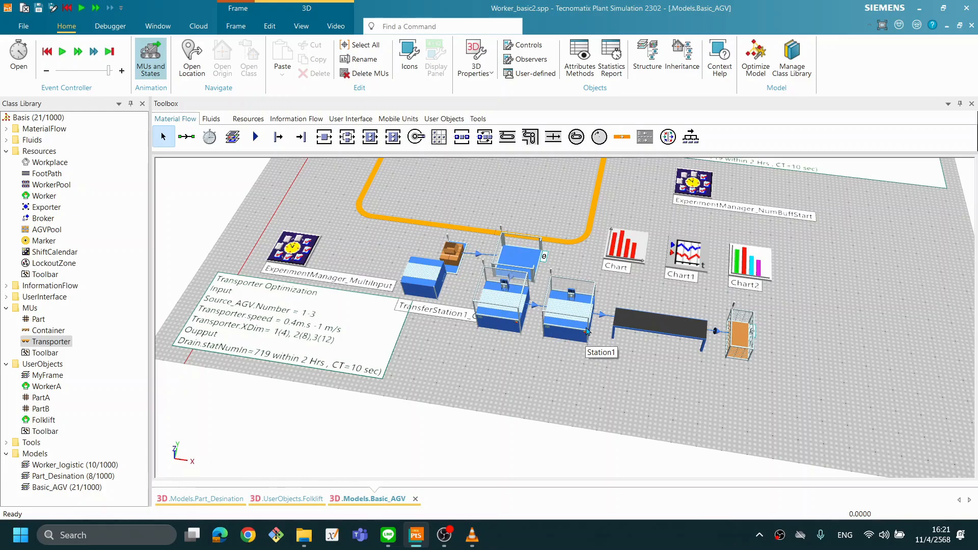
left_click(668, 326)
left_click(787, 377)
scroll(648, 365, "up", 3)
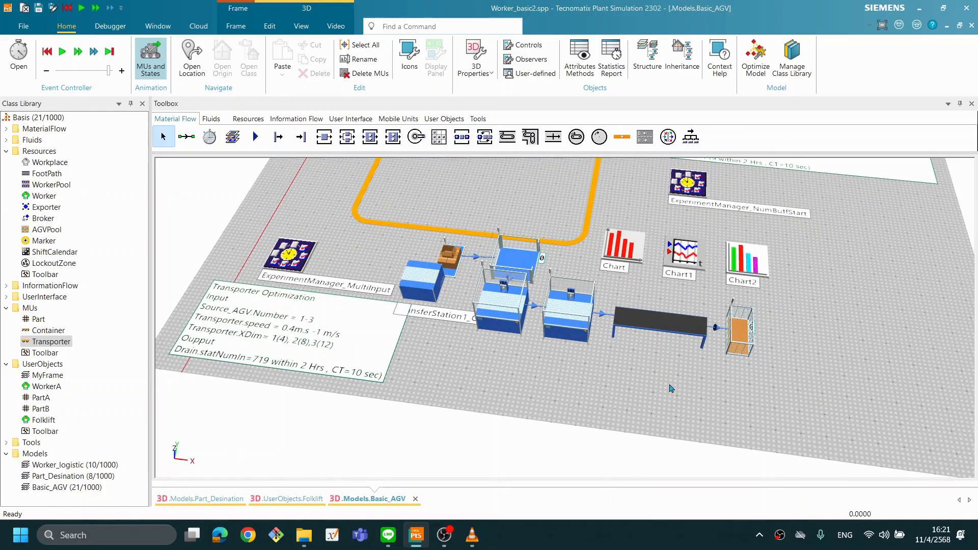
scroll(670, 384, "up", 1)
scroll(671, 384, "down", 1)
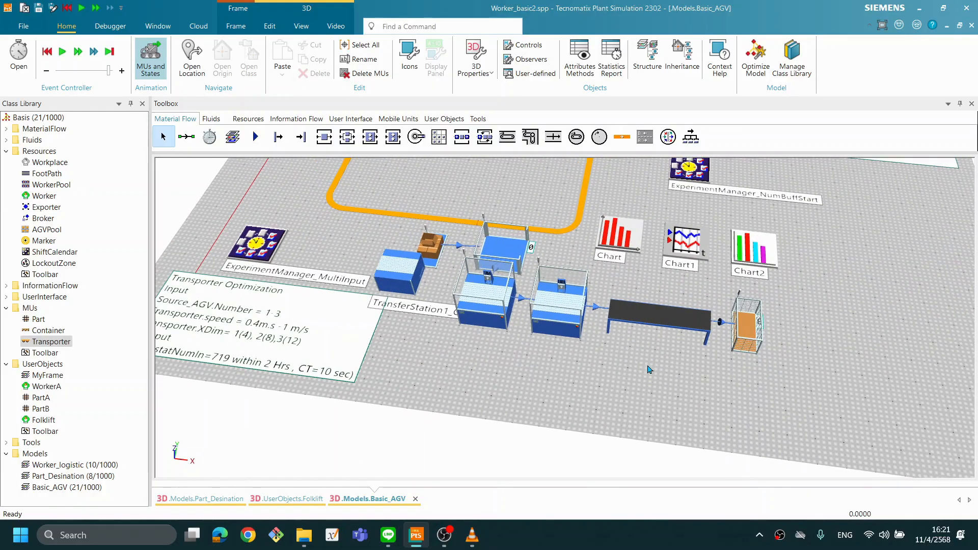
scroll(640, 367, "up", 1)
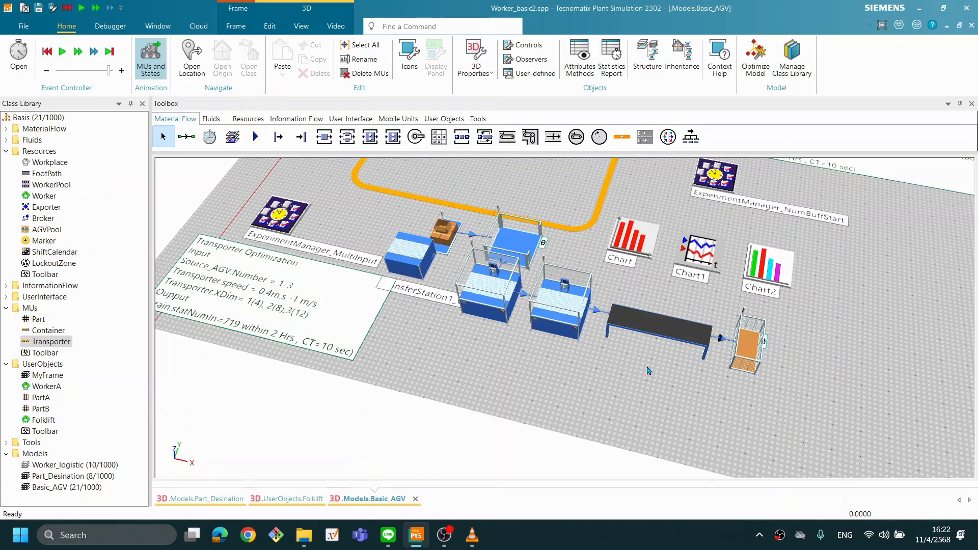
Add the new station to Chart2 and show its Resource Statistics window clear of the two stations in the model.
left_click(565, 308)
left_click_drag(556, 311, 764, 272)
double_click(766, 270)
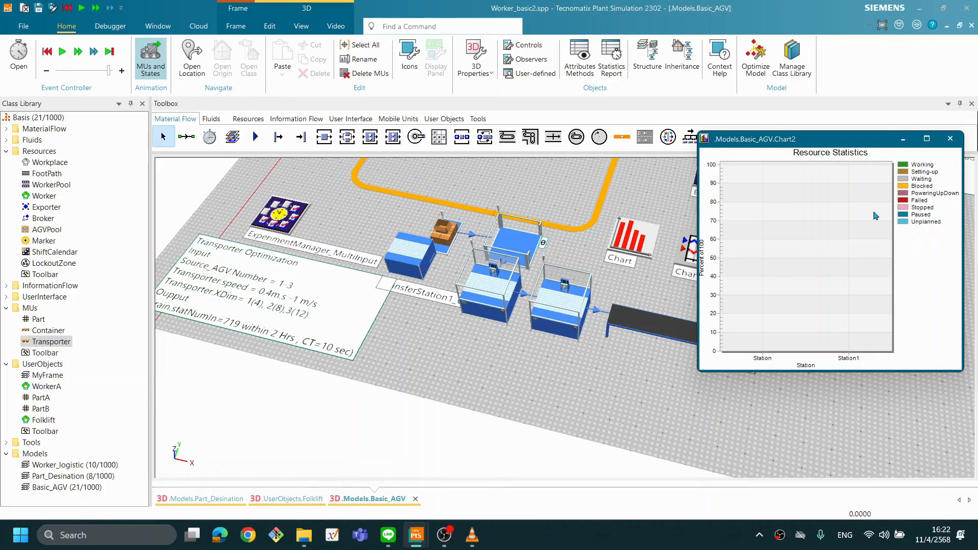
left_click_drag(840, 139, 742, 160)
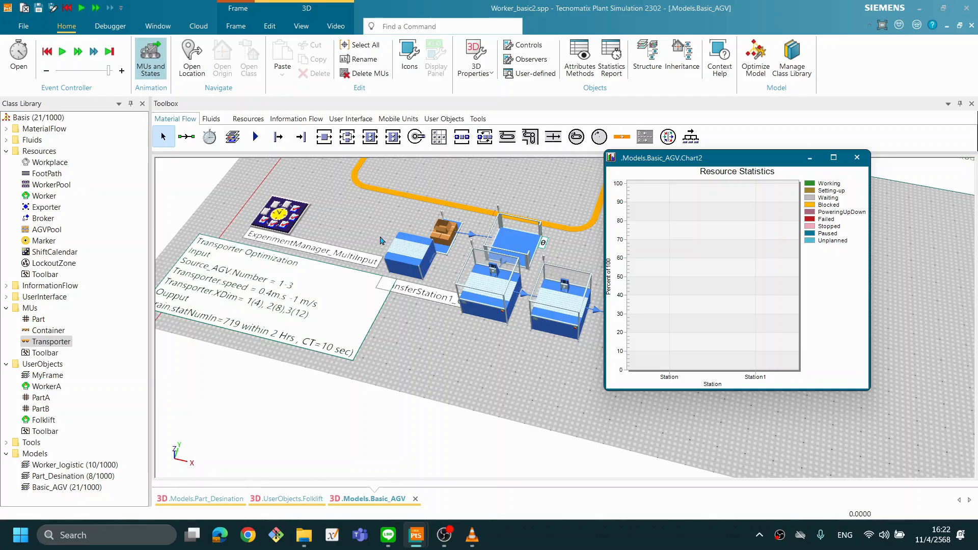
left_click_drag(736, 161, 424, 233)
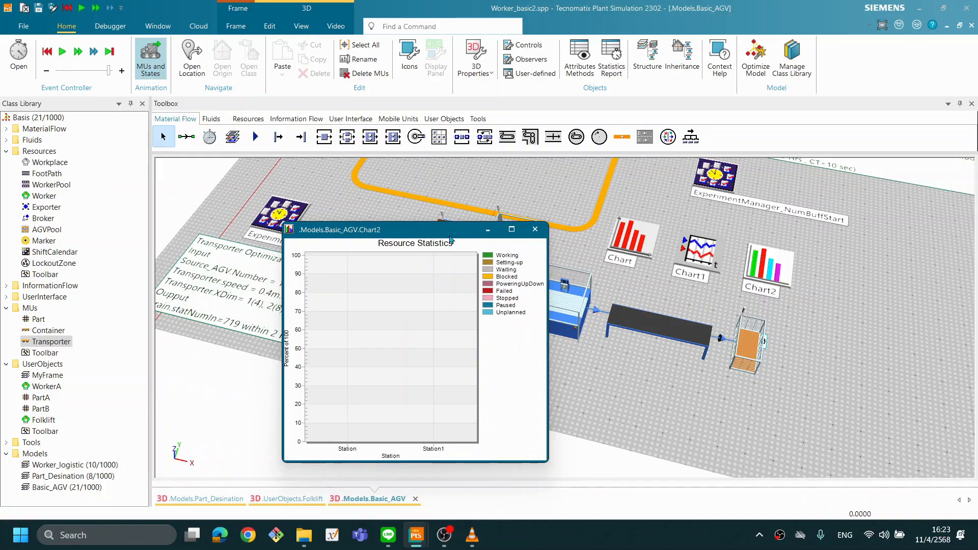
left_click_drag(436, 233, 885, 213)
right_click(632, 199)
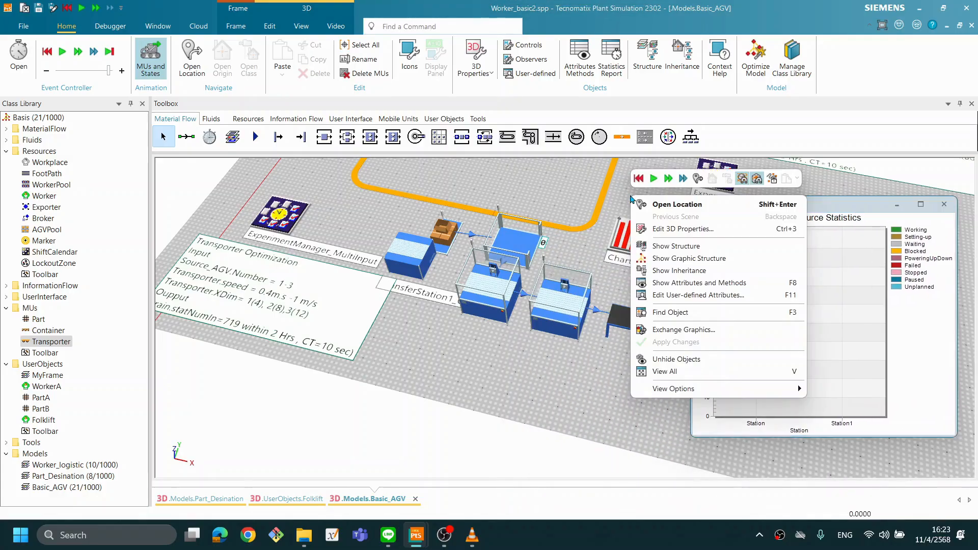
left_click(612, 214)
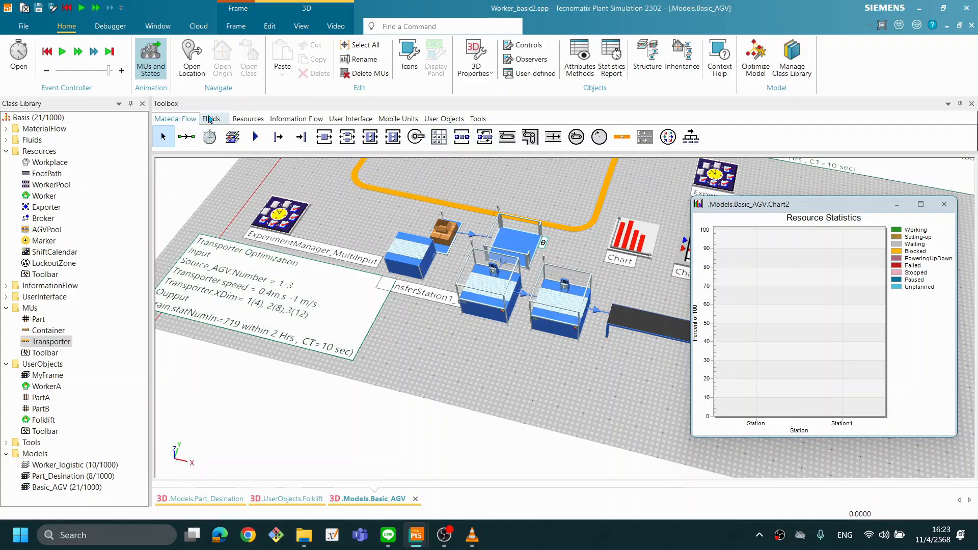
Insert a BottleneckAnalyzer on the free floor area in front of the conveyor.
left_click(478, 119)
left_click_drag(188, 137, 618, 397)
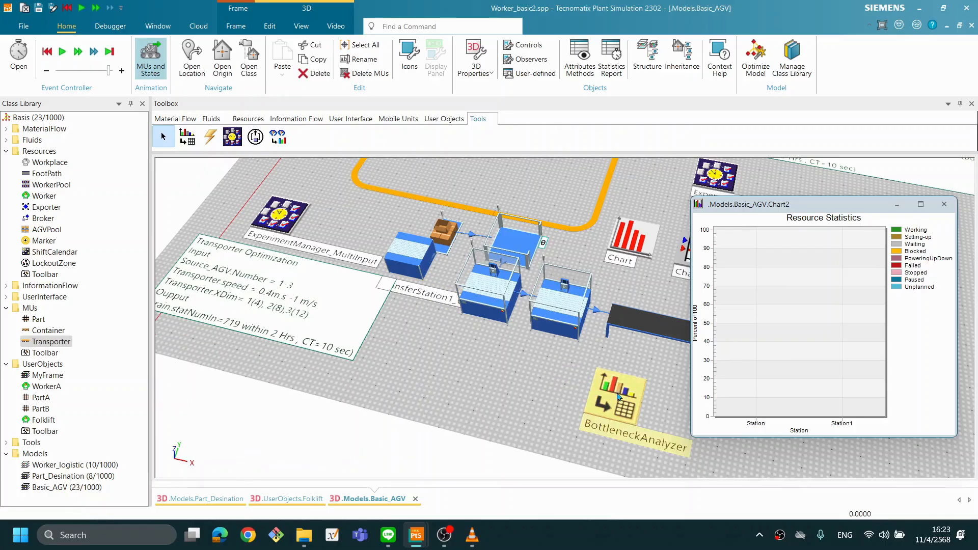
left_click(493, 387)
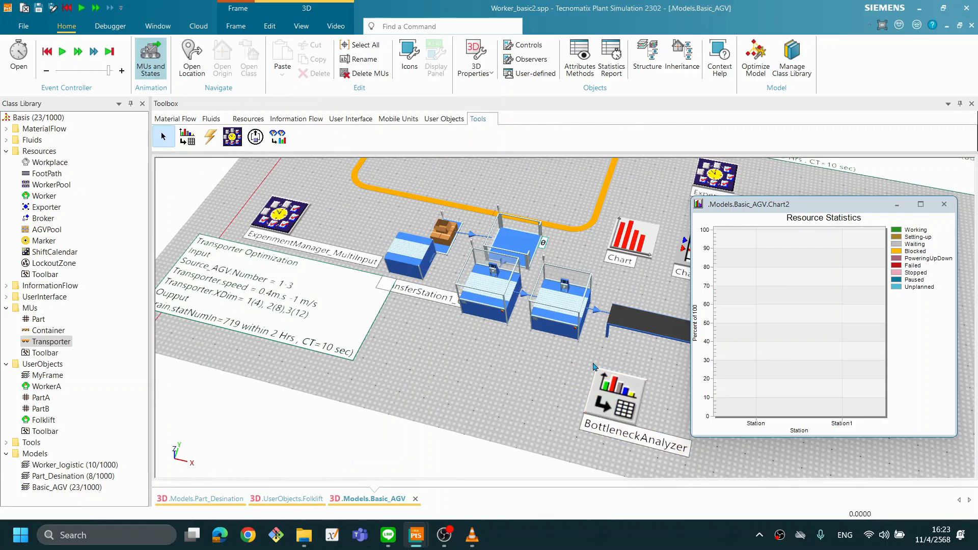
left_click_drag(755, 207, 759, 204)
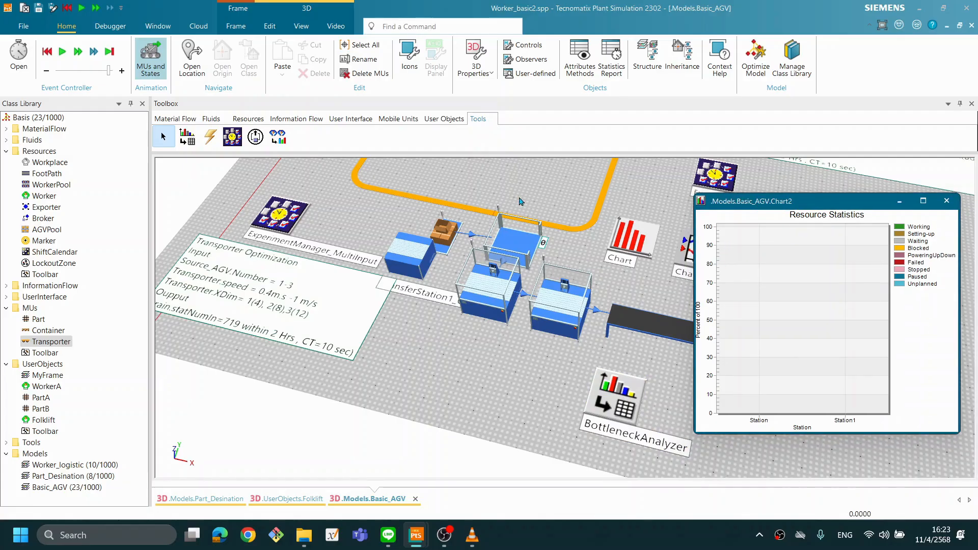
Run the simulation through to its 2-hour end while watching the part flow and both stations' resource statistics.
right_click(551, 182)
left_click(577, 167)
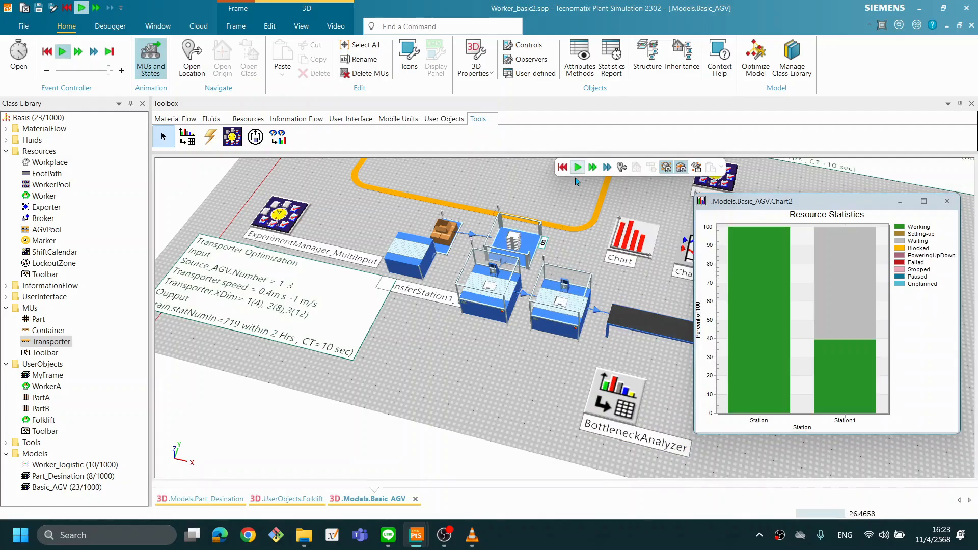
scroll(544, 221, "down", 4)
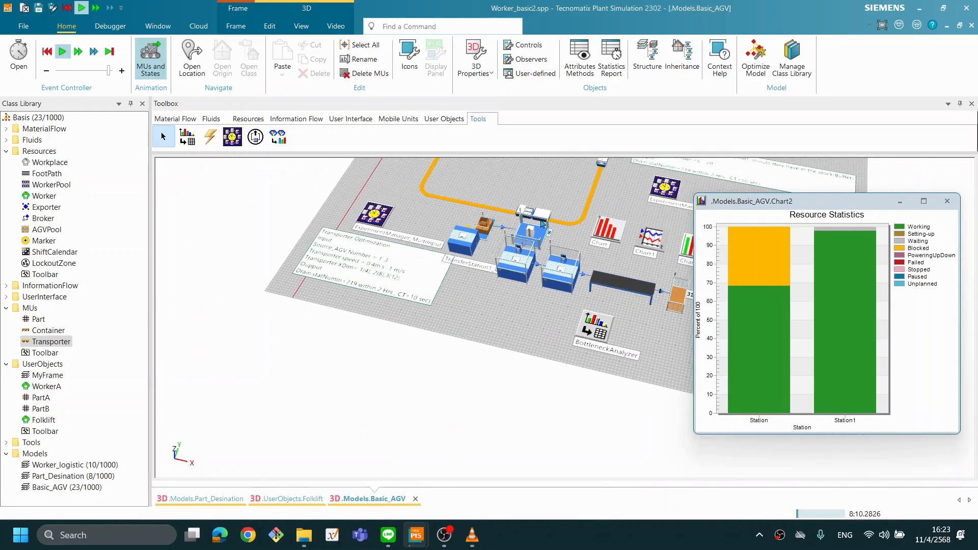
scroll(529, 244, "up", 4)
scroll(560, 240, "down", 4)
left_click_drag(604, 233, 492, 325)
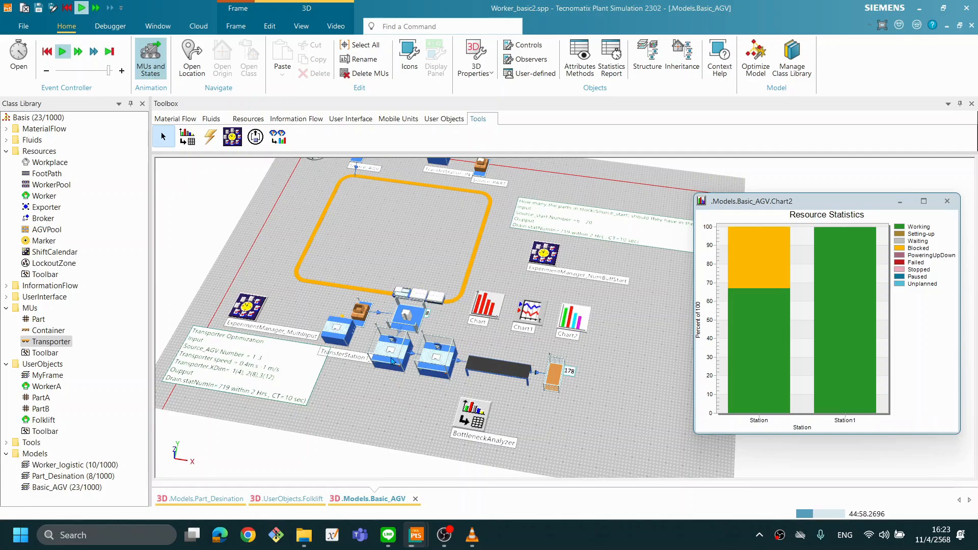
mouse_move(394, 356)
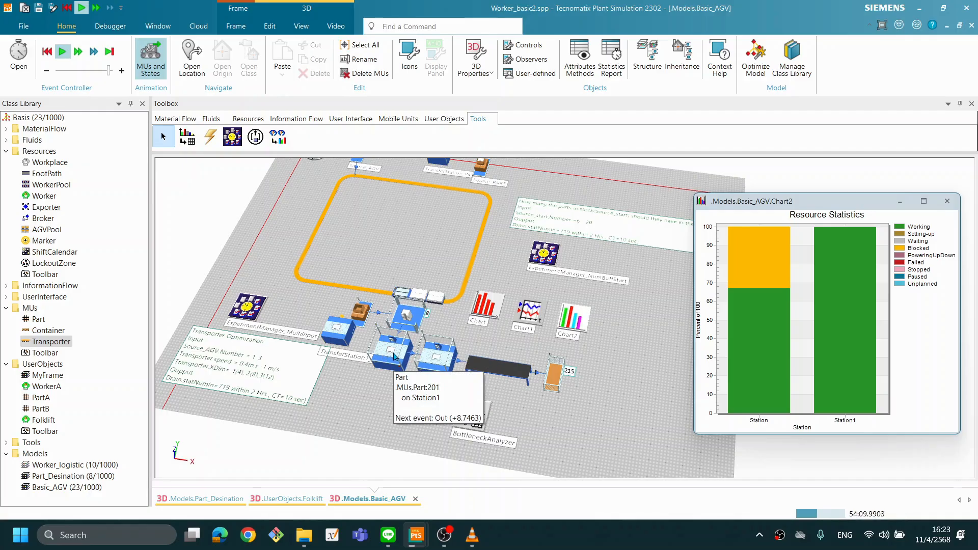
mouse_move(451, 364)
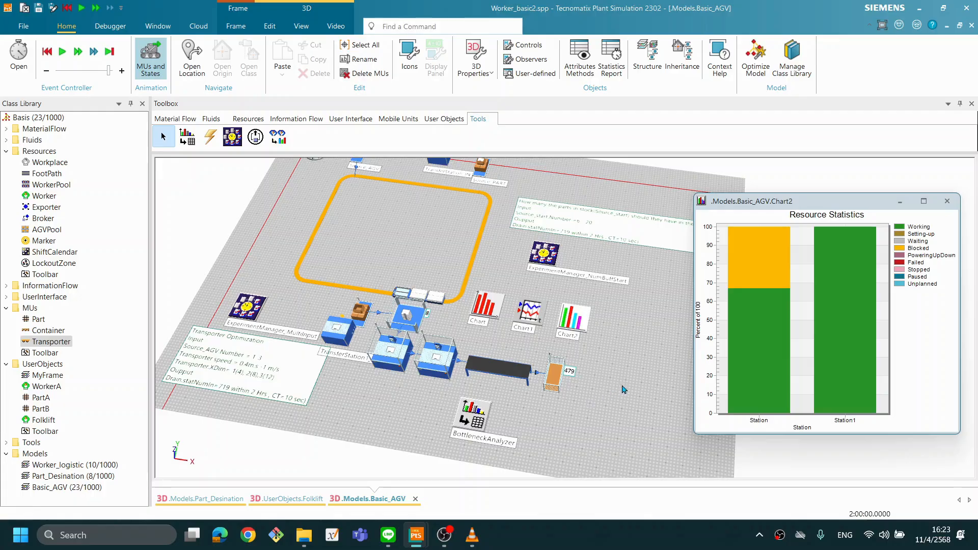
Show the BottleneckAnalyzer's analysis on the model objects and view the resulting bars from a low angle.
right_click(472, 410)
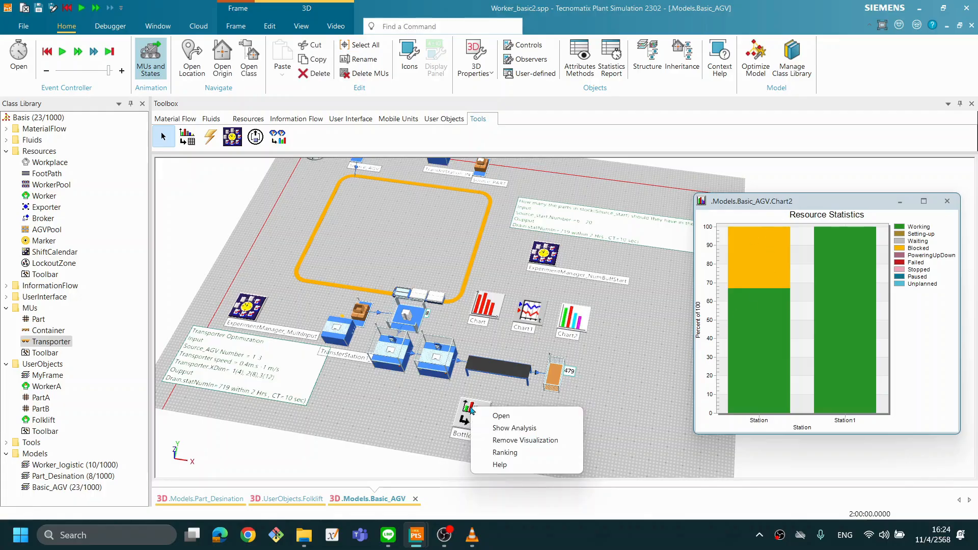
left_click(532, 430)
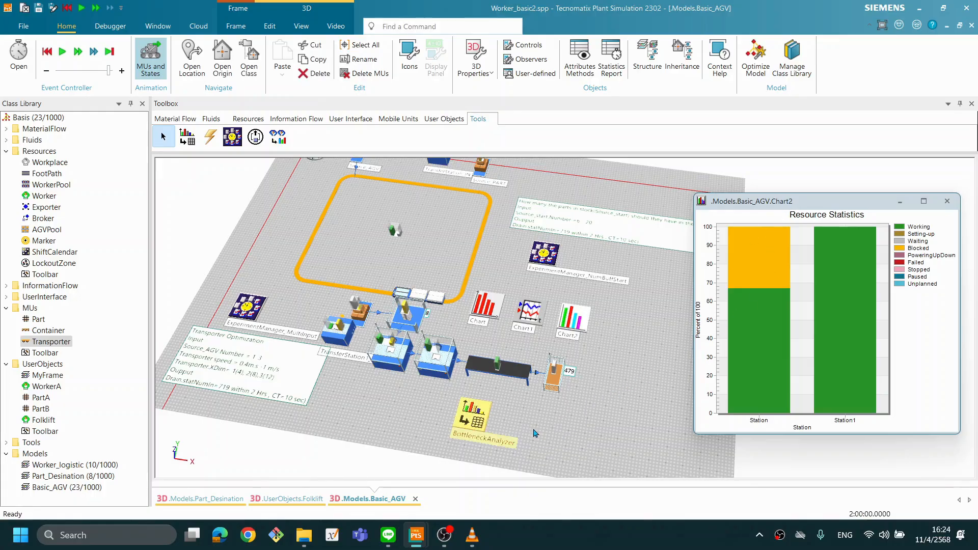
scroll(403, 417, "up", 3)
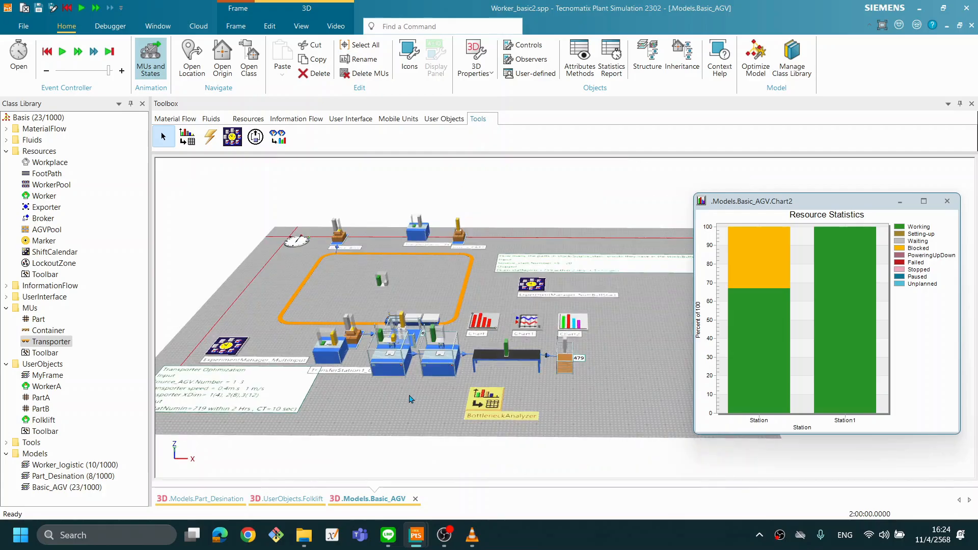
Rank the BottleneckAnalyzer's resource statistics by Working, examine the resulting table, and close it.
left_click_drag(542, 392, 561, 367)
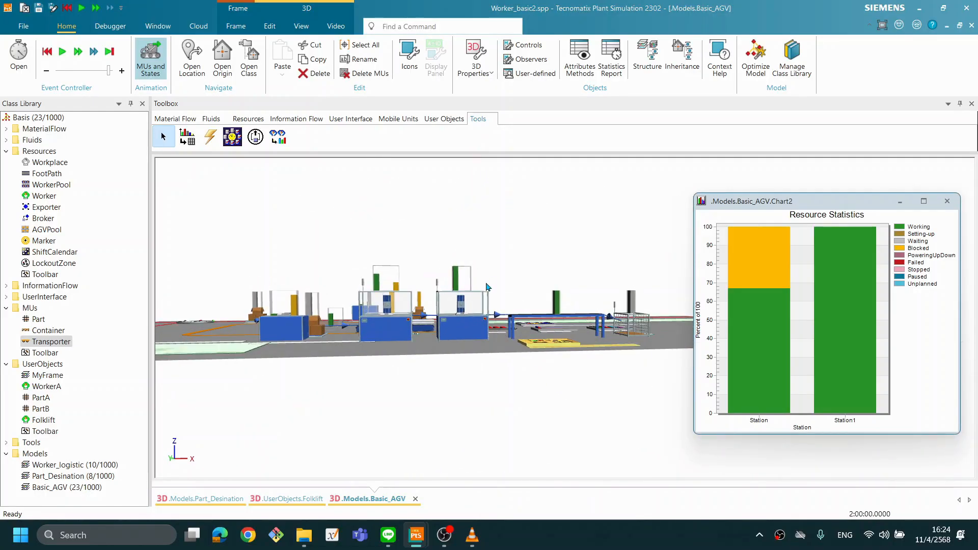
left_click_drag(493, 303, 522, 408)
left_click_drag(447, 358, 515, 402)
right_click(451, 432)
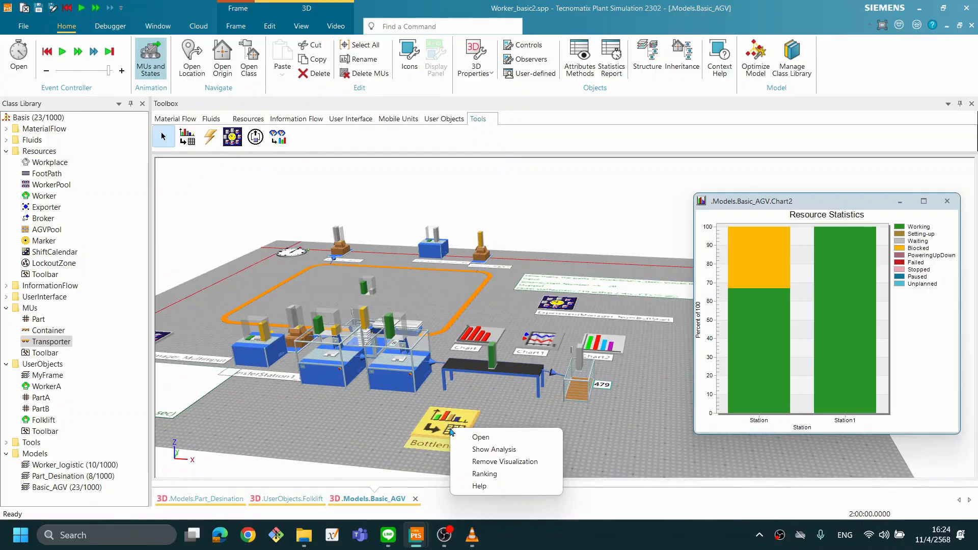
left_click(512, 474)
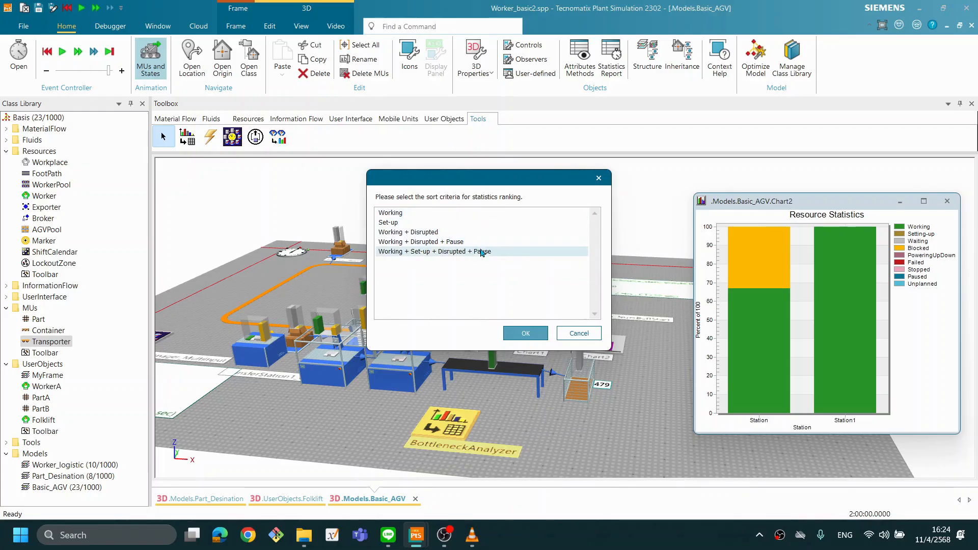
left_click(397, 214)
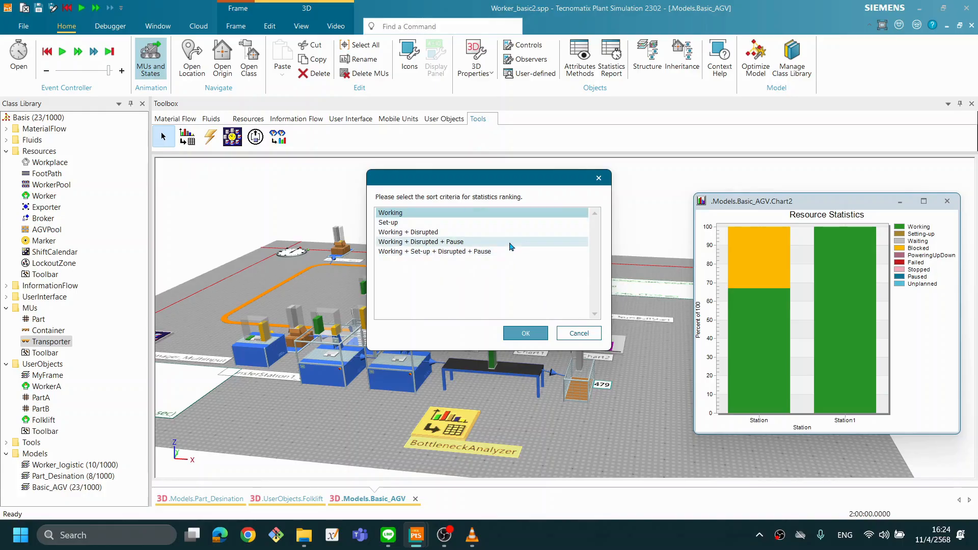
left_click(524, 333)
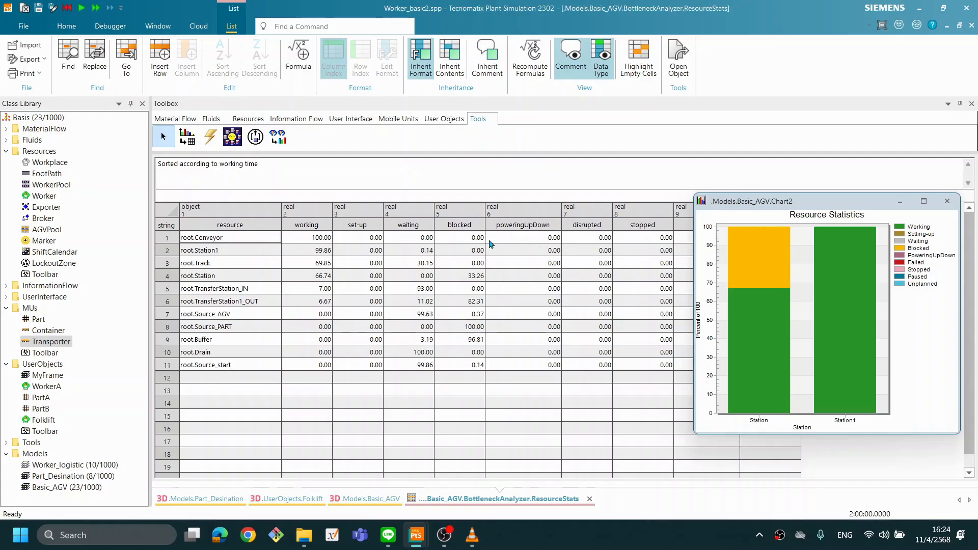
left_click_drag(788, 204, 663, 239)
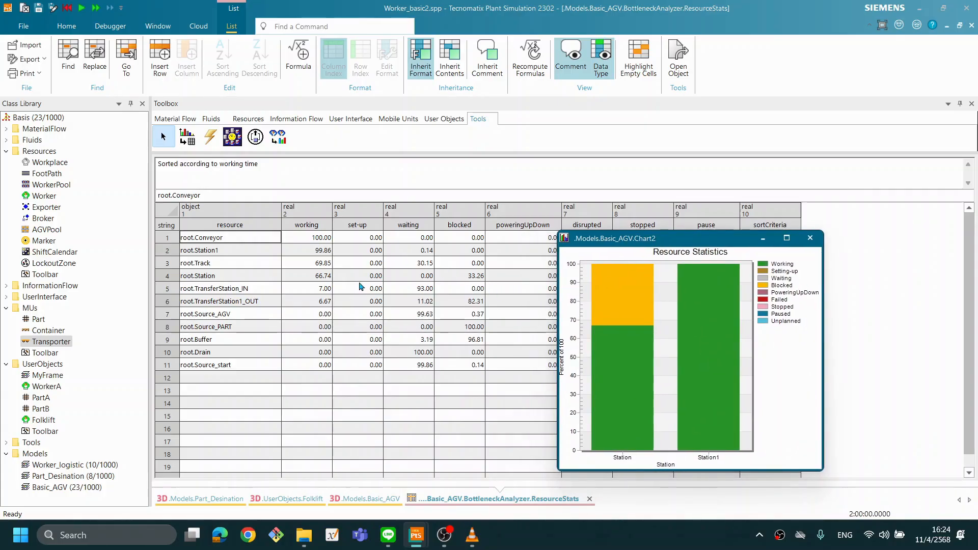
left_click(589, 499)
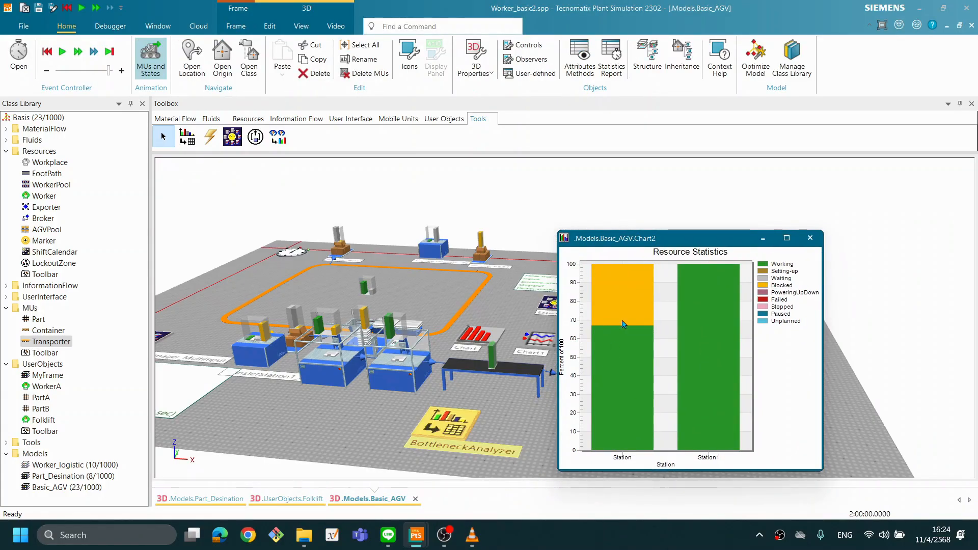
Remove the BottleneckAnalyzer's bar visualization from the model objects.
left_click_drag(346, 391, 419, 397)
mouse_move(498, 408)
left_mouse_down()
mouse_move(478, 376)
mouse_move(493, 402)
left_mouse_up()
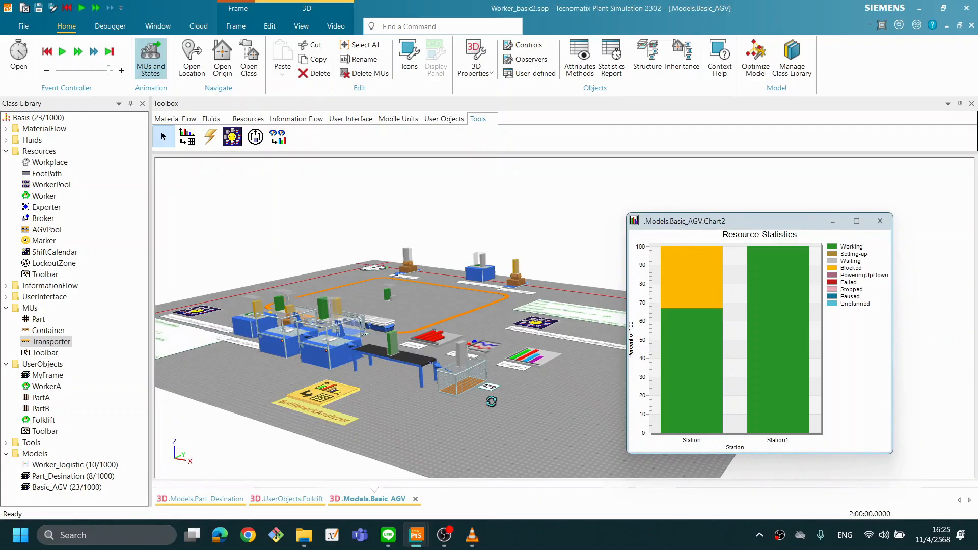
right_click(445, 434)
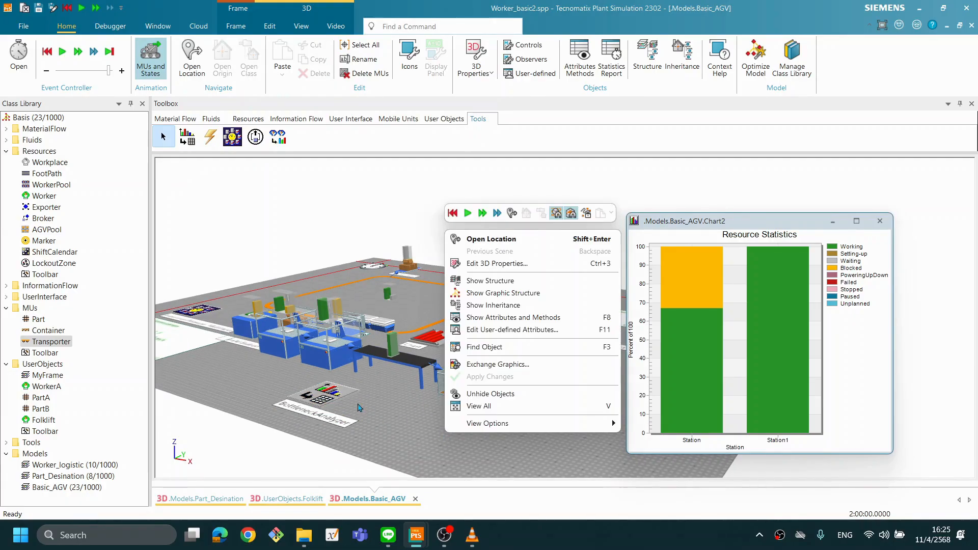
left_click(313, 401)
right_click(313, 401)
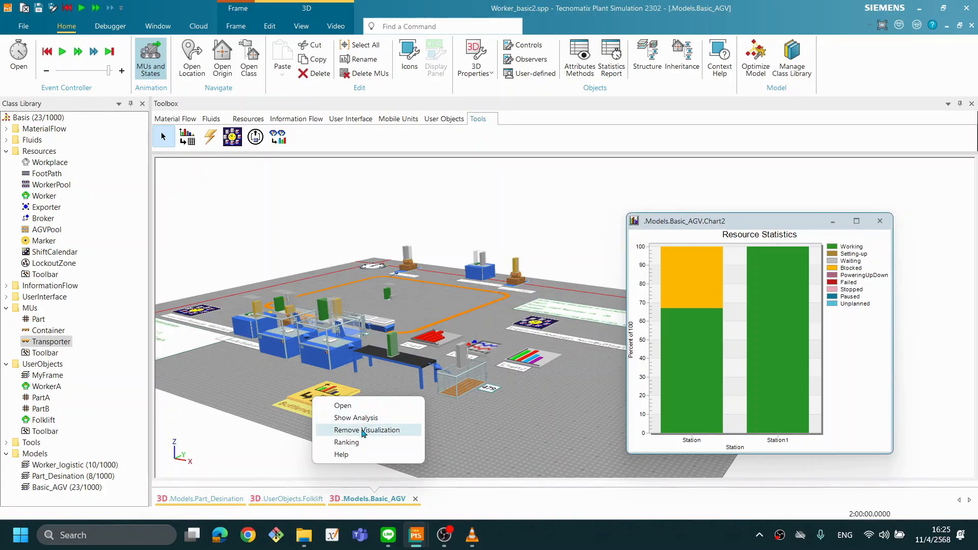
left_click(357, 430)
Examine which resource types and display option the BottleneckAnalyzer is configured with, leaving its settings as they are.
right_click(324, 396)
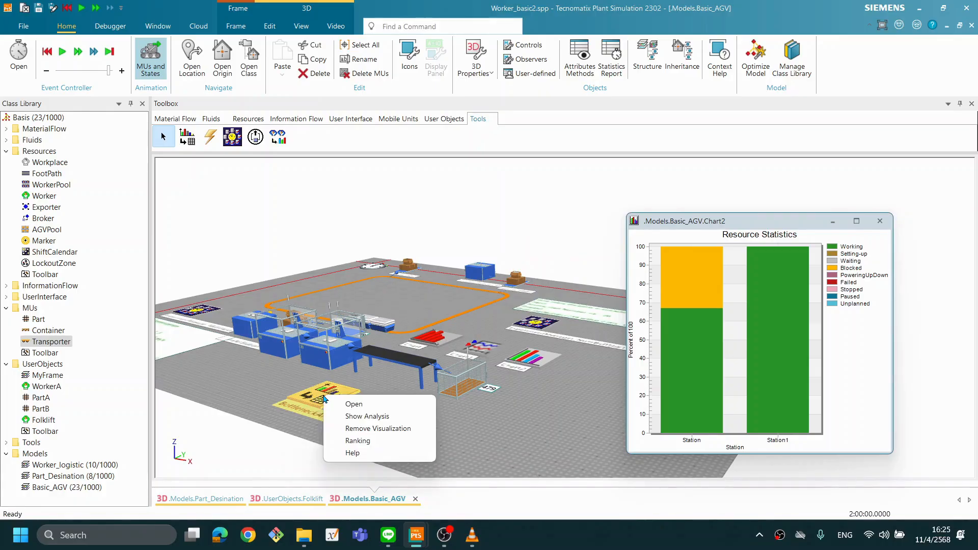
left_click(352, 404)
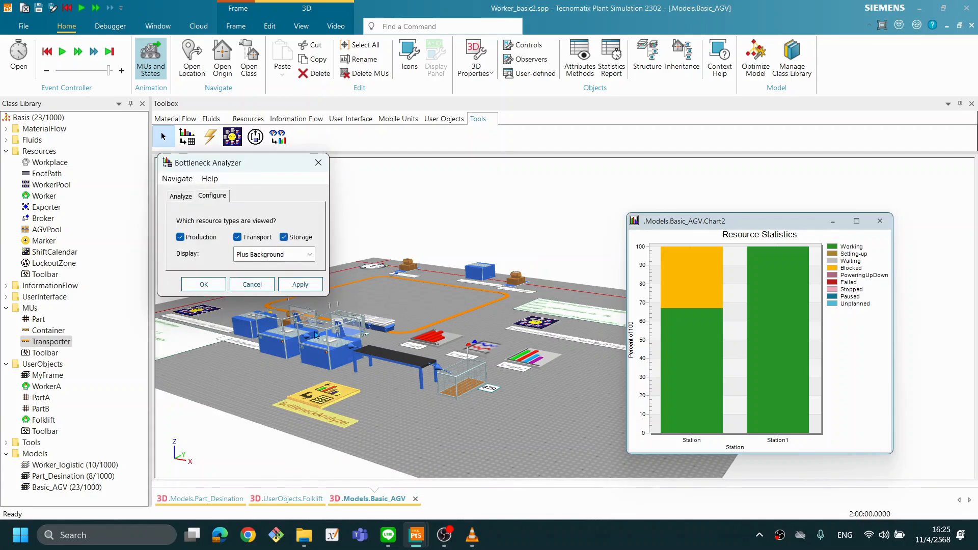
left_click_drag(233, 166, 325, 201)
left_click(274, 231)
left_click(303, 232)
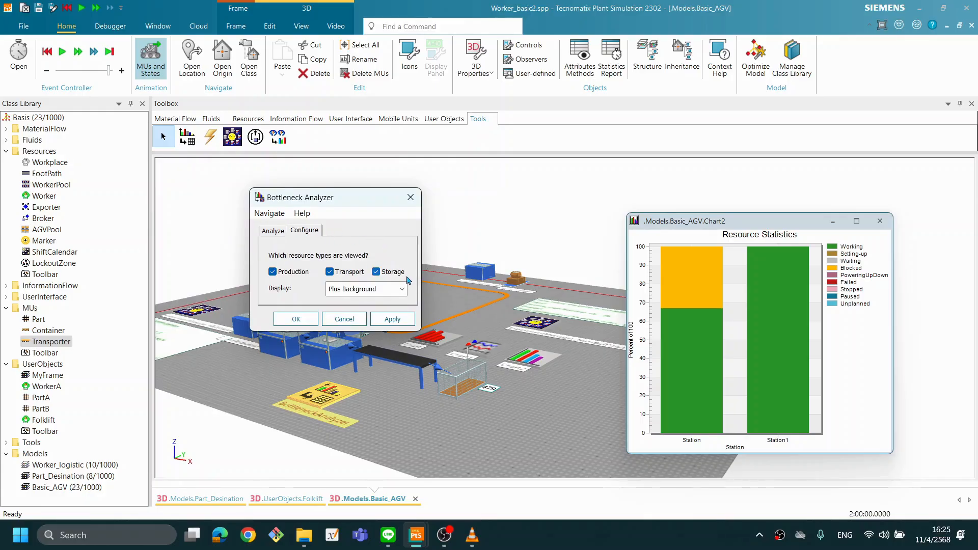
left_click(343, 320)
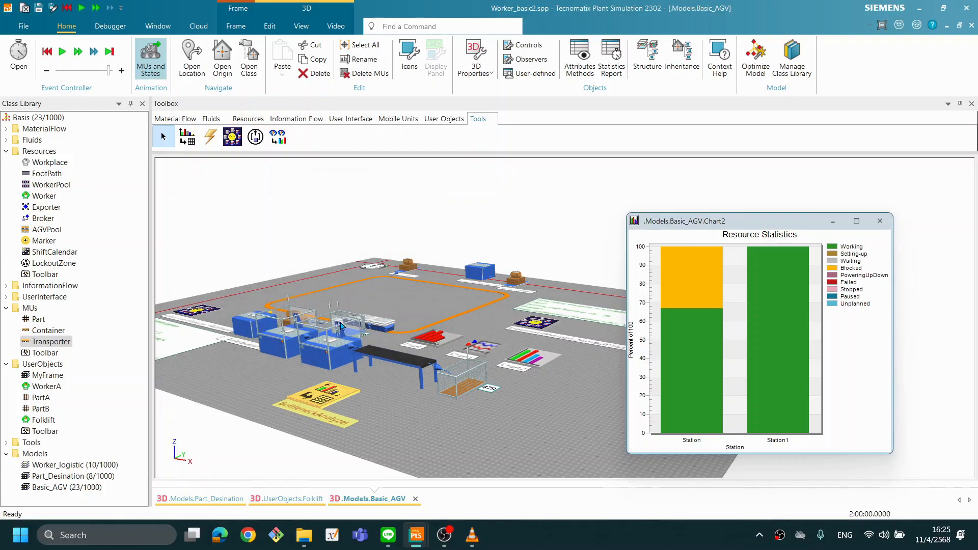
Close the Resource Statistics chart window and insert an EnergyAnalyzer on the free floor in front of the drain.
left_click_drag(389, 367, 405, 405)
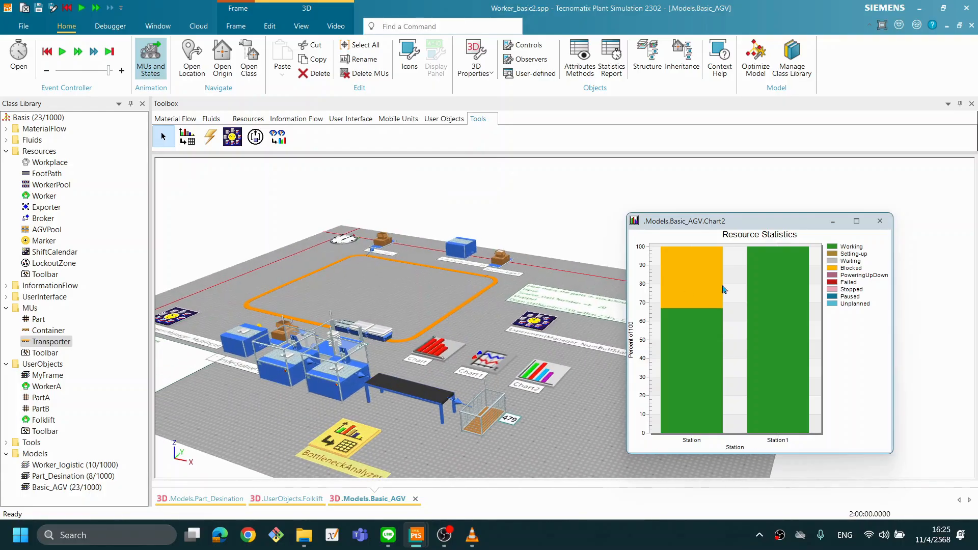
left_click(880, 222)
mouse_move(380, 369)
left_mouse_down()
mouse_move(390, 364)
mouse_move(366, 374)
left_mouse_up()
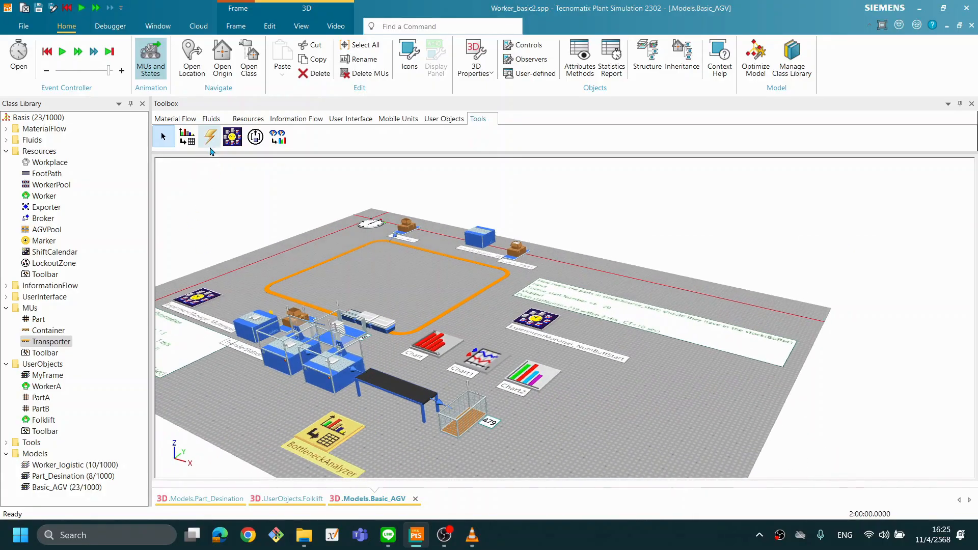
left_click_drag(209, 143, 214, 166)
left_click_drag(344, 342, 603, 433)
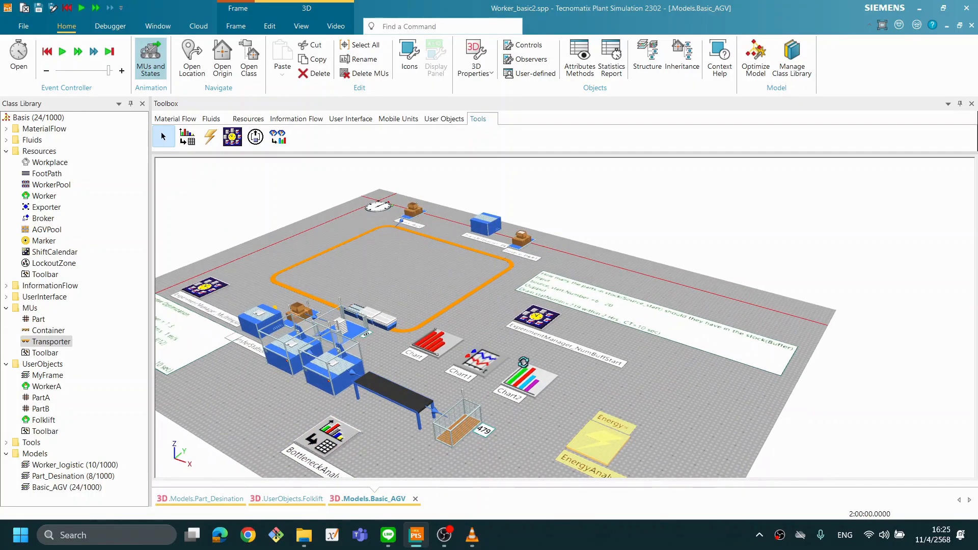
left_click_drag(568, 339, 519, 358)
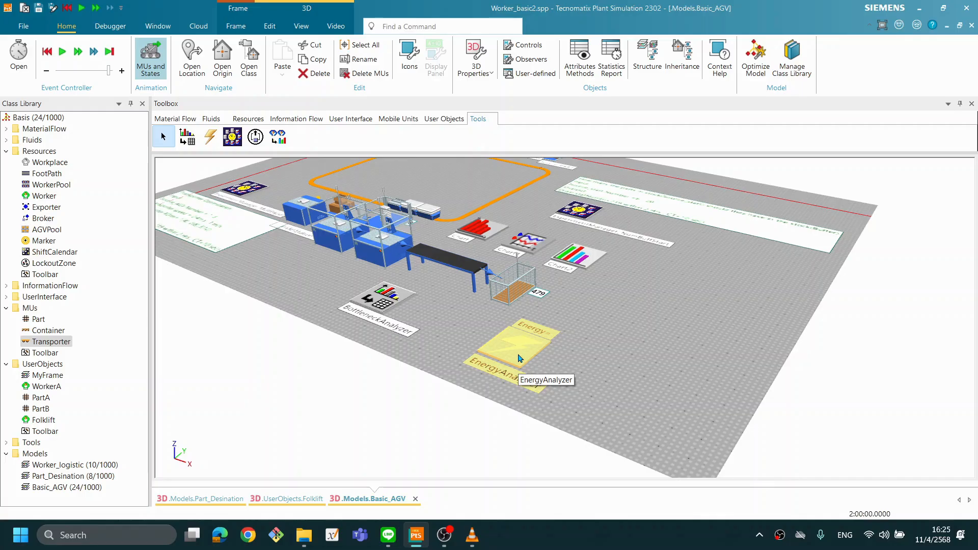
left_click_drag(449, 347, 486, 366)
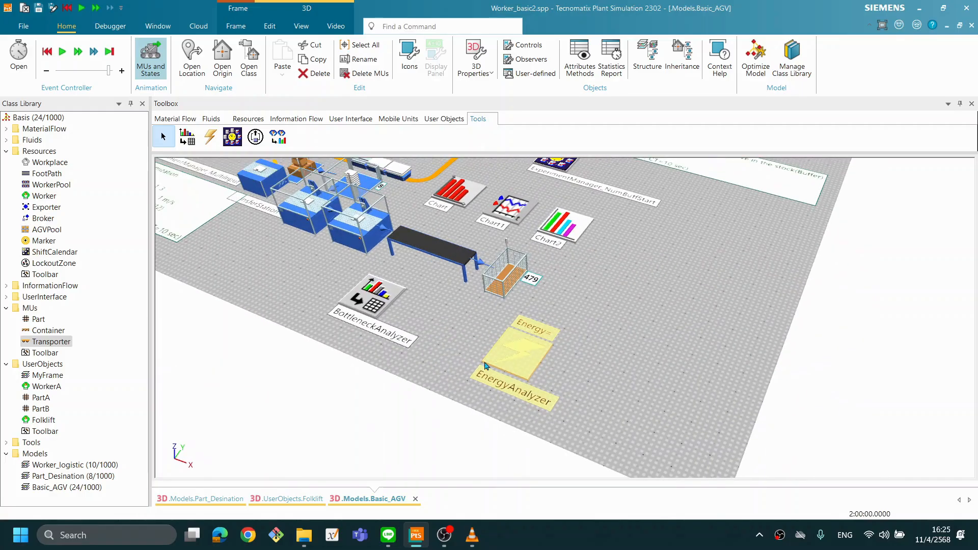
left_click(586, 388)
Reset the simulation of the Basic_AGV model.
left_click_drag(534, 334, 540, 356)
left_click_drag(596, 329, 624, 356)
left_click_drag(513, 363, 515, 317)
left_click_drag(436, 342, 513, 317)
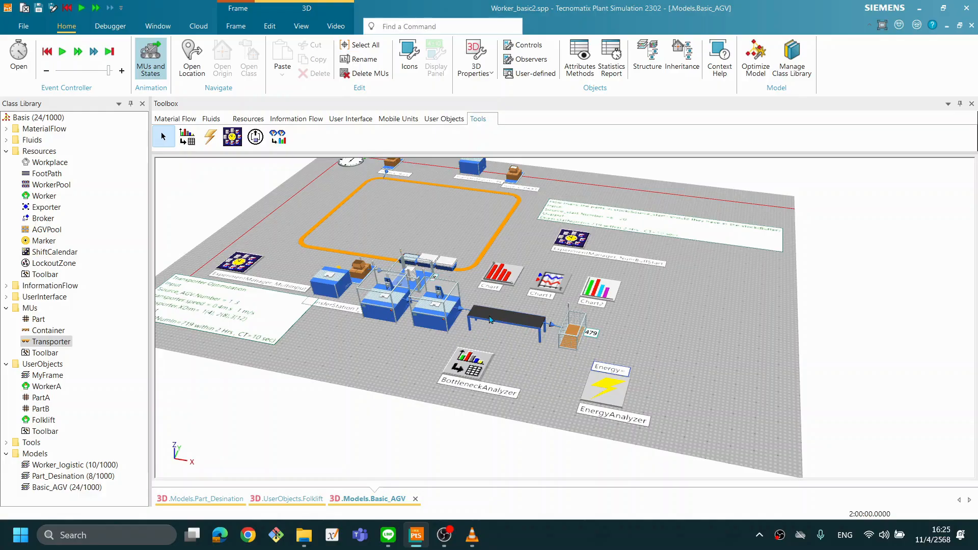
right_click(698, 305)
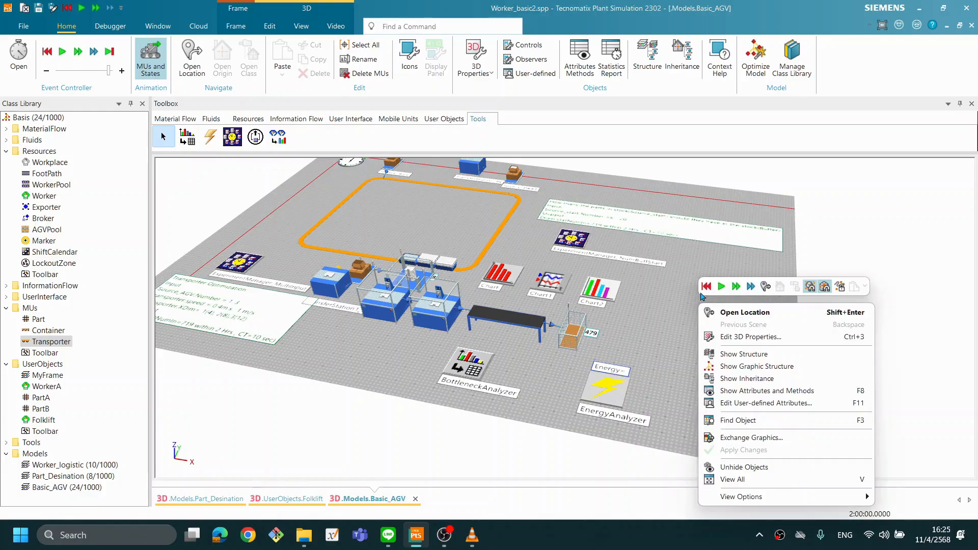
left_click(703, 284)
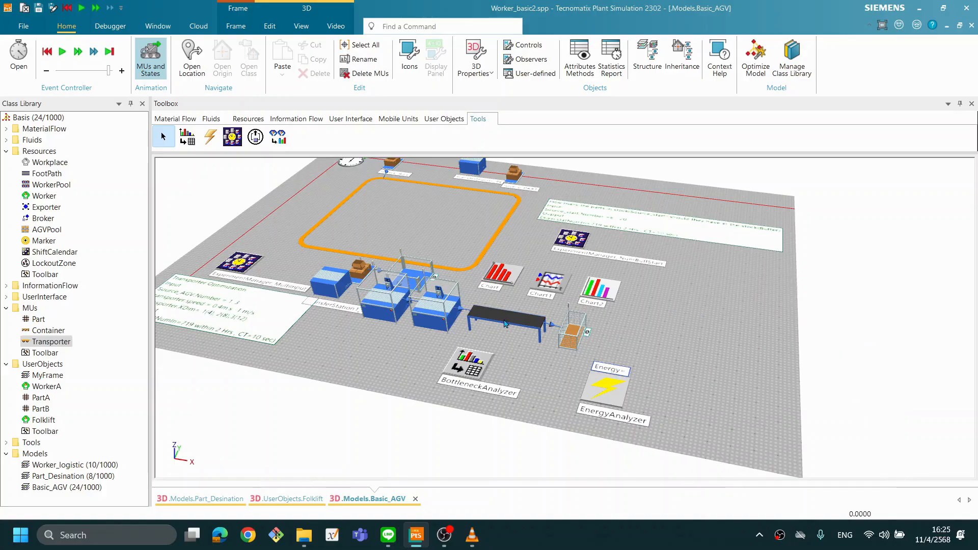
Activate the energy calculation for Station1, the station directly before the conveyor, and accept its preset power inputs.
double_click(439, 314)
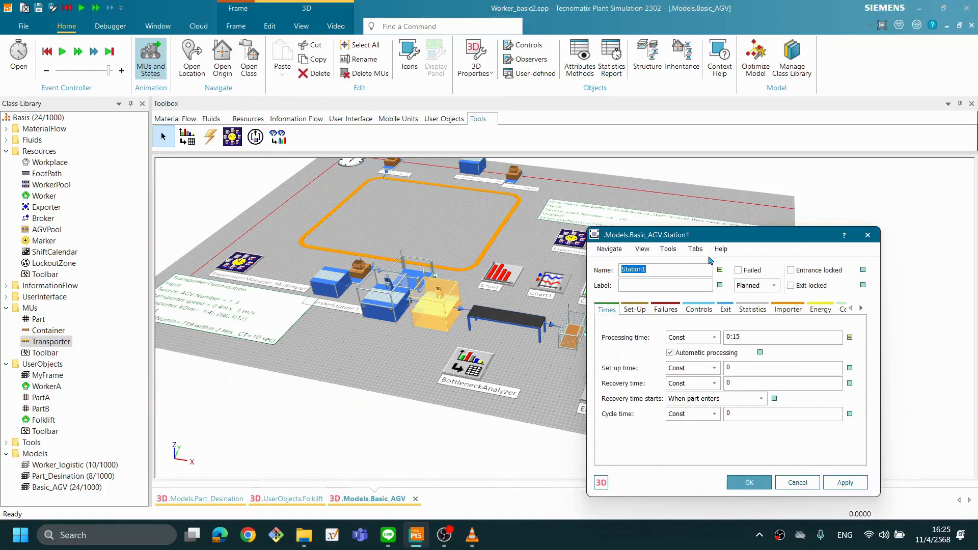
left_click_drag(713, 235, 620, 218)
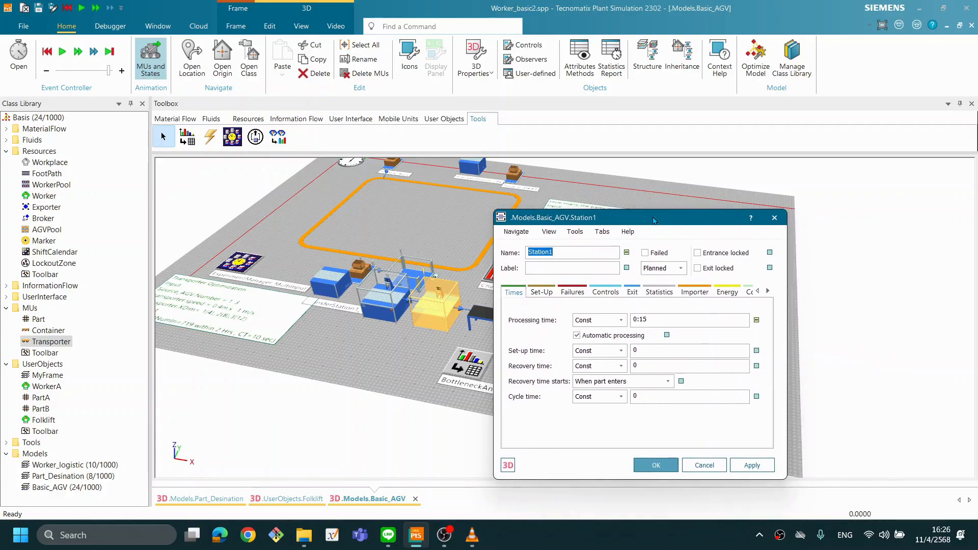
left_click(768, 291)
left_click(768, 292)
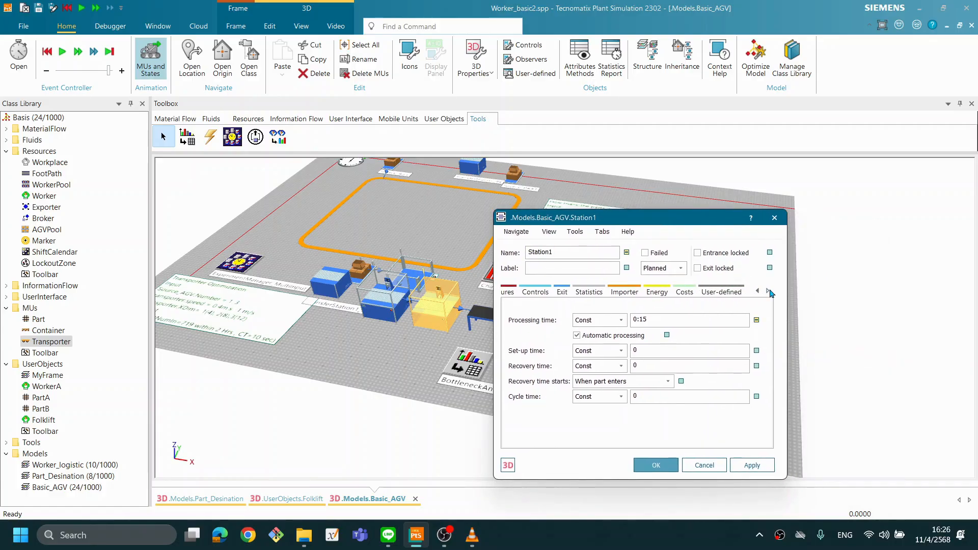
left_click(664, 292)
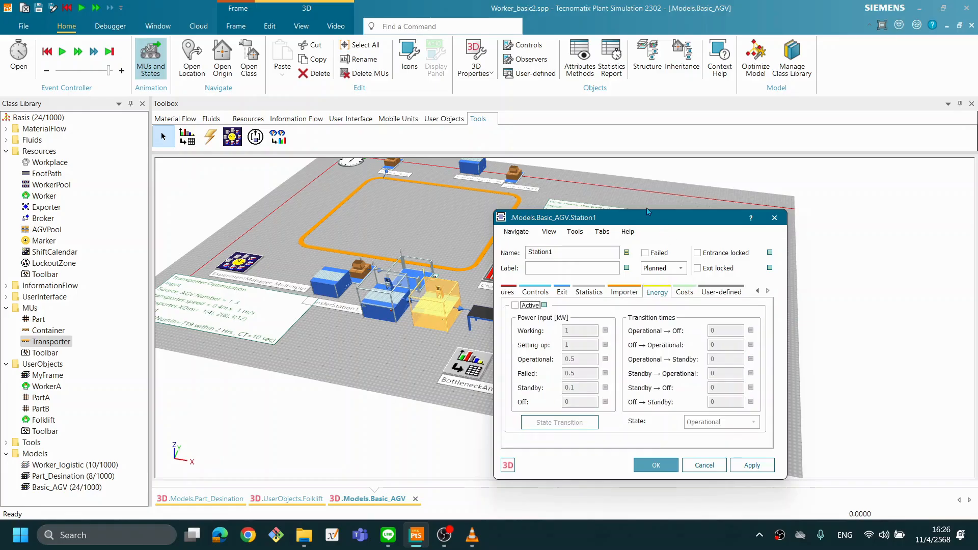
left_click_drag(651, 212, 665, 205)
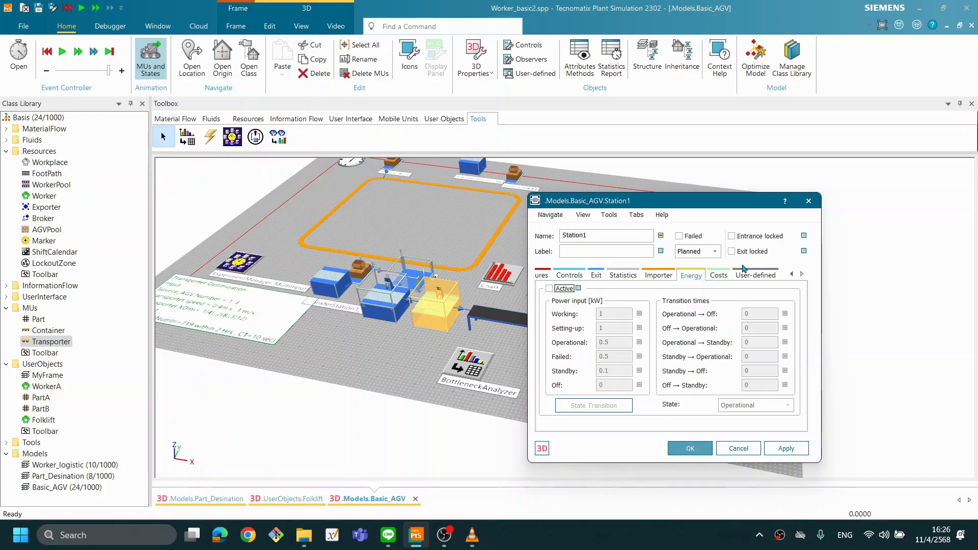
left_click_drag(712, 207, 772, 177)
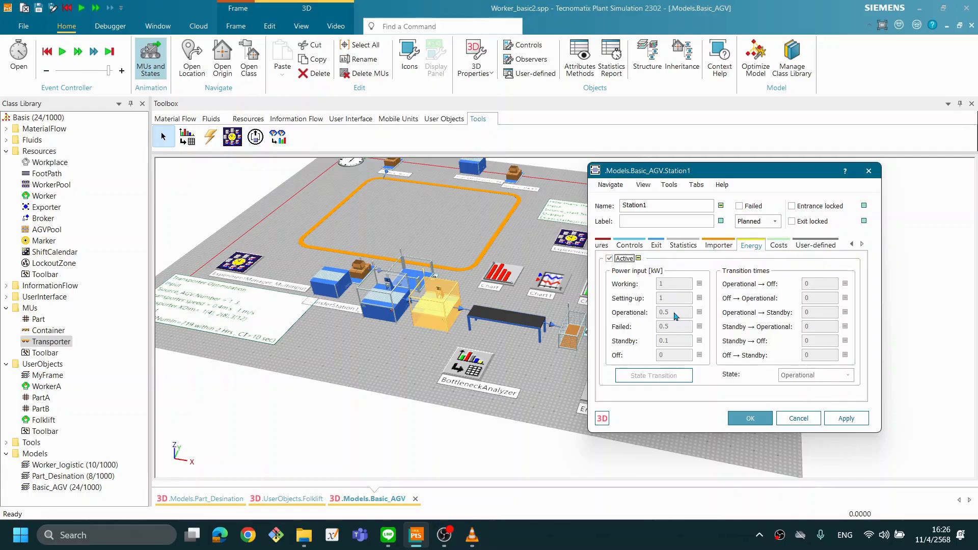
left_click_drag(716, 172, 699, 153)
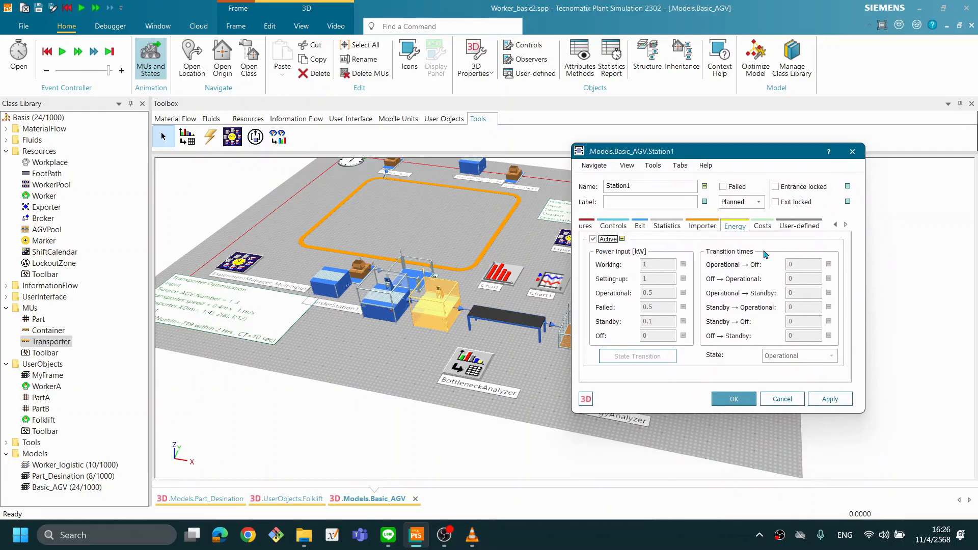
left_click(830, 399)
left_click(662, 293)
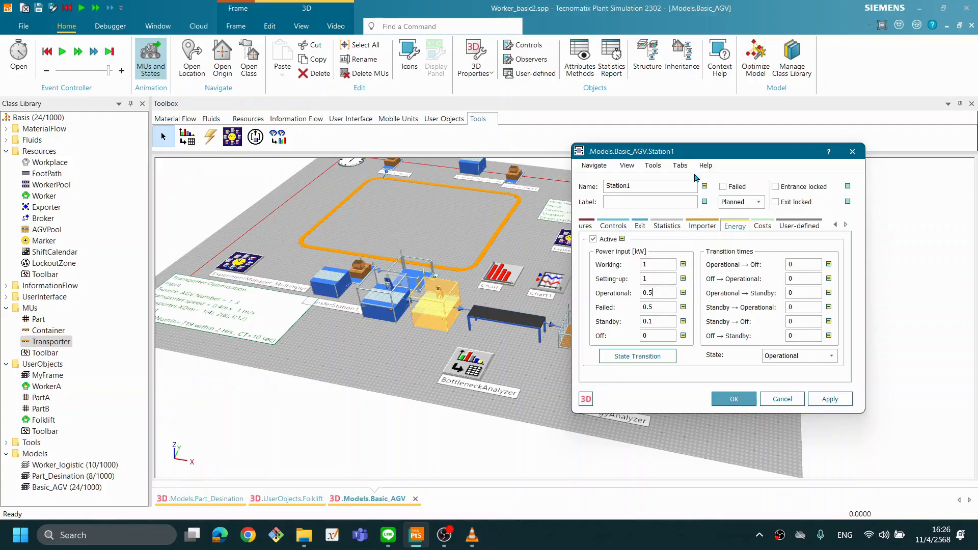
left_click_drag(702, 151, 714, 135)
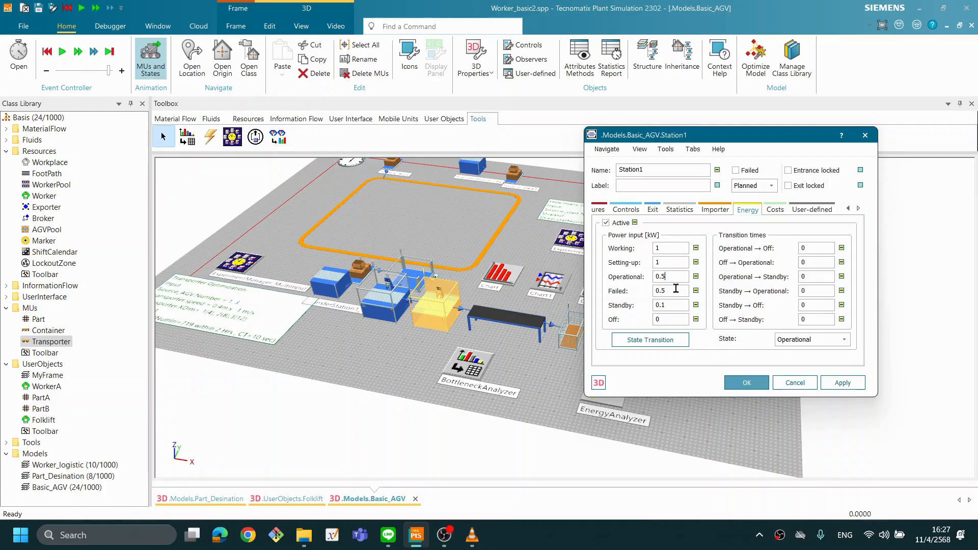
left_click(747, 383)
left_click(756, 388)
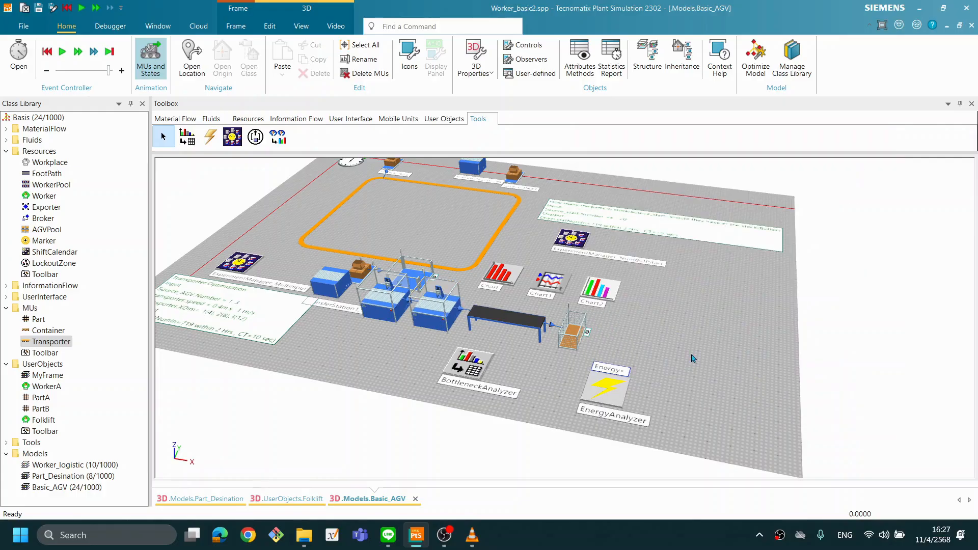
Activate the energy calculation for the conveyor and set its working power input to 2 kW.
left_click(514, 326)
double_click(513, 327)
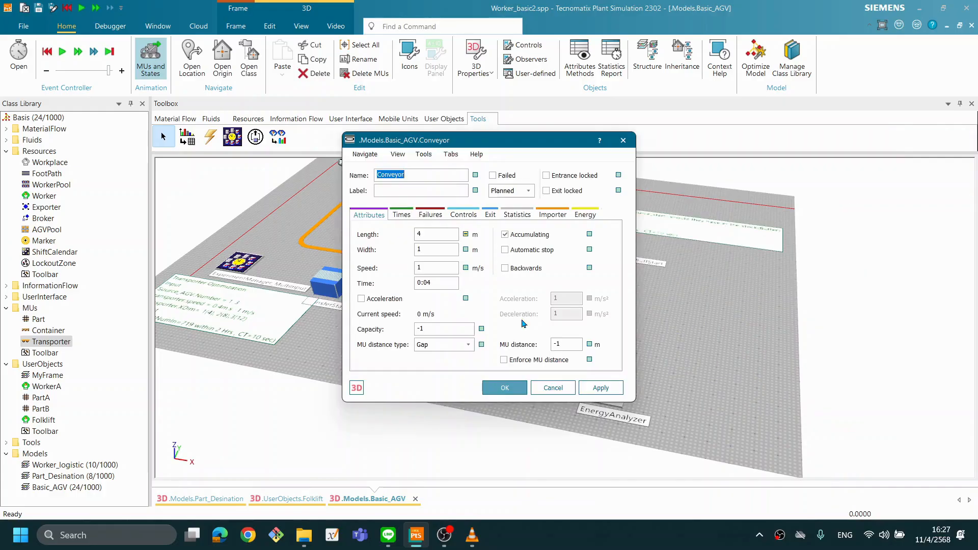
left_click_drag(521, 144, 772, 167)
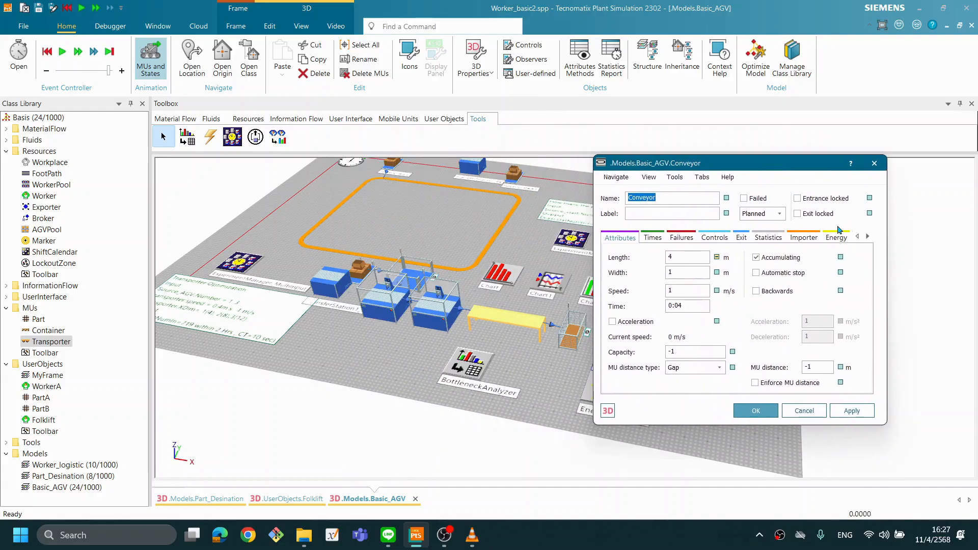
left_click(838, 238)
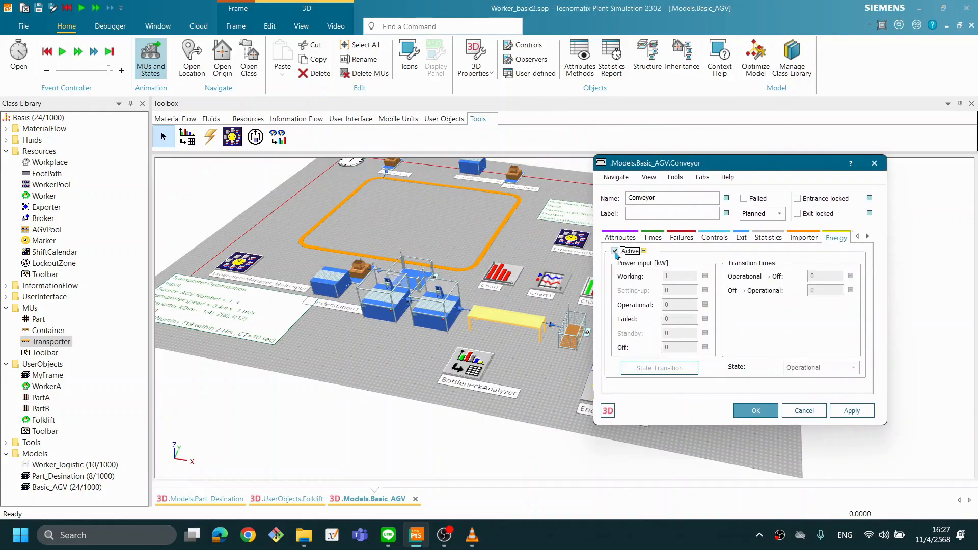
left_click(853, 412)
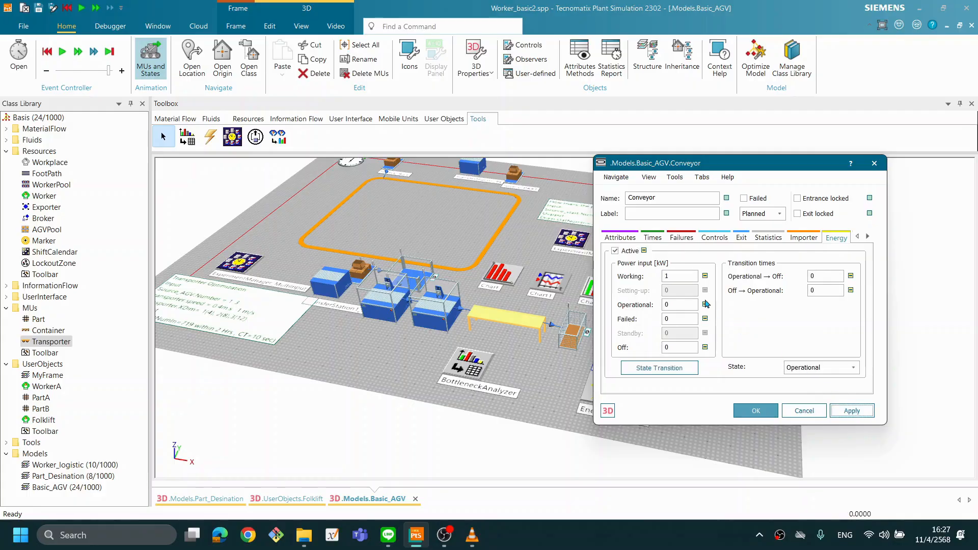
left_click(681, 275)
left_click_drag(693, 274, 664, 275)
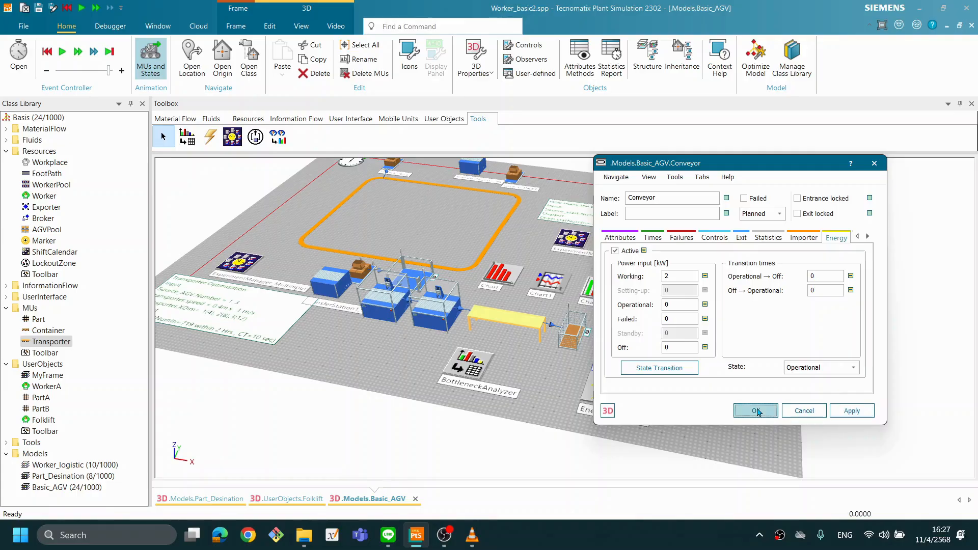
left_click(756, 411)
left_click(734, 400)
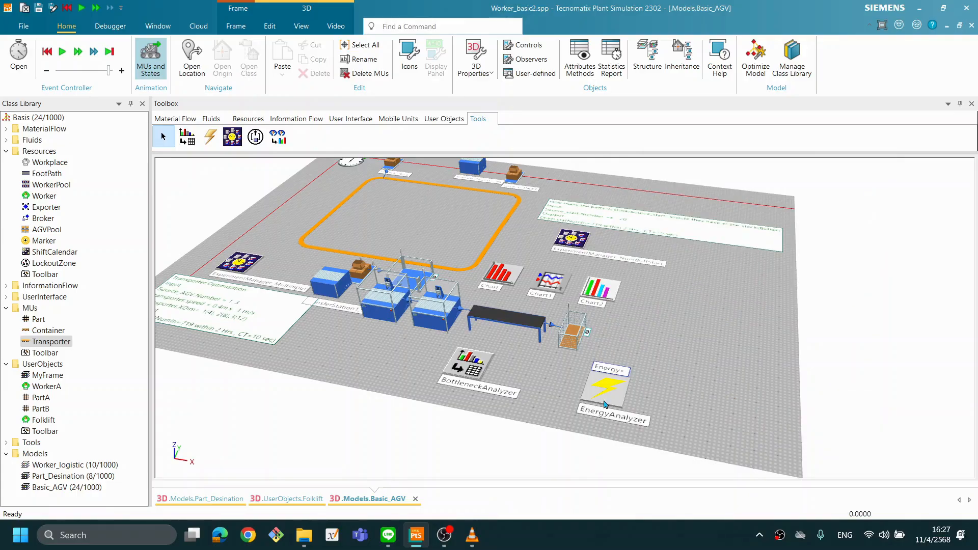
Run the simulation, check the EnergyAnalyzer's results table, and close the table.
right_click(657, 309)
left_click(681, 291)
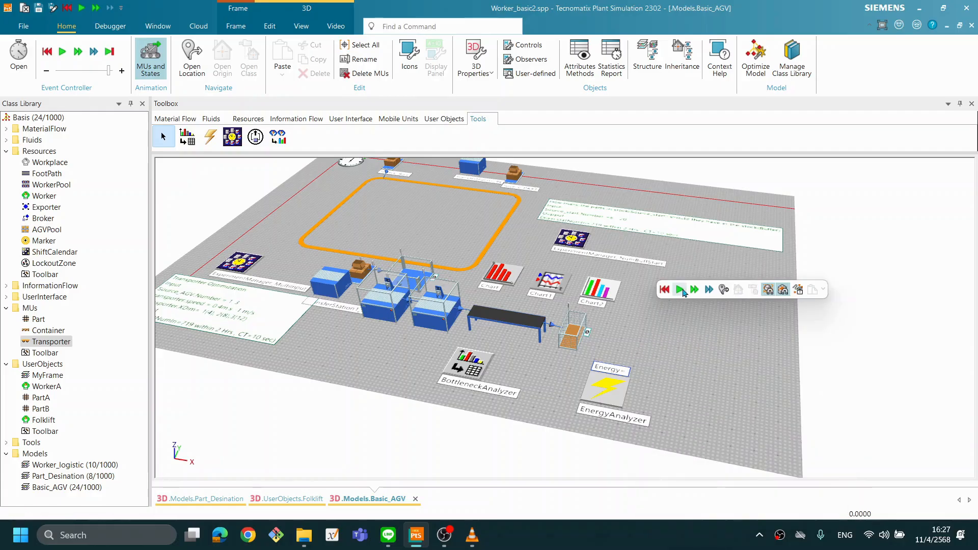
right_click(615, 395)
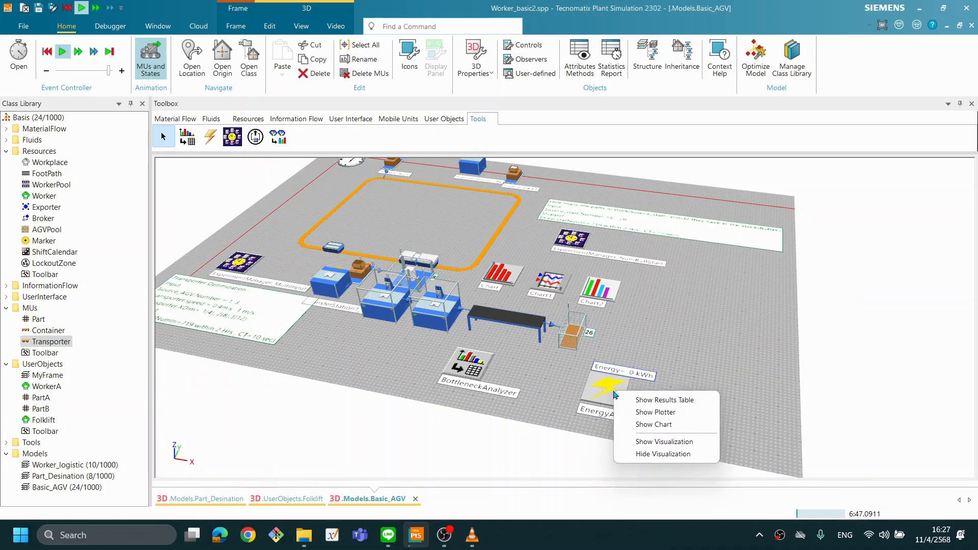
left_click(670, 401)
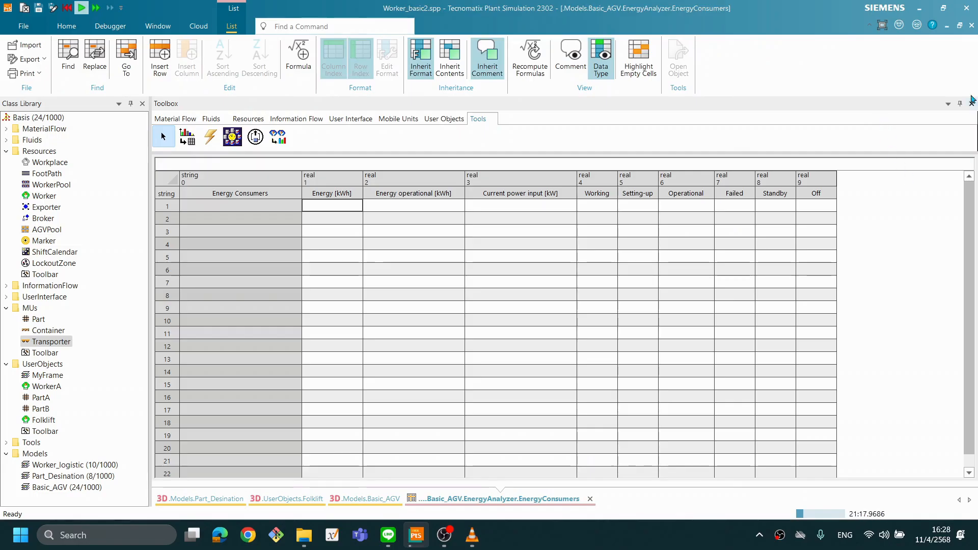
left_click(590, 499)
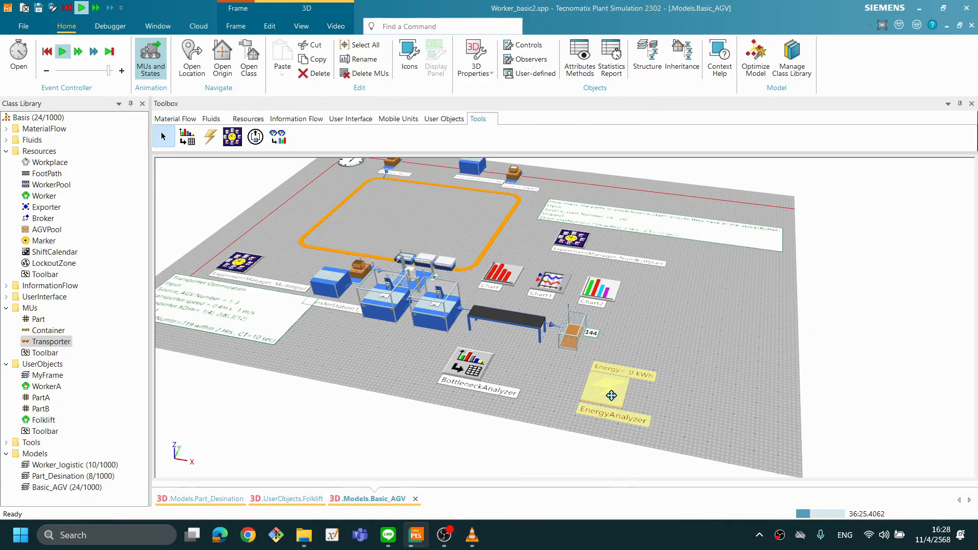
View the EnergyAnalyzer's energy consumption chart during the run and close the chart window.
right_click(613, 399)
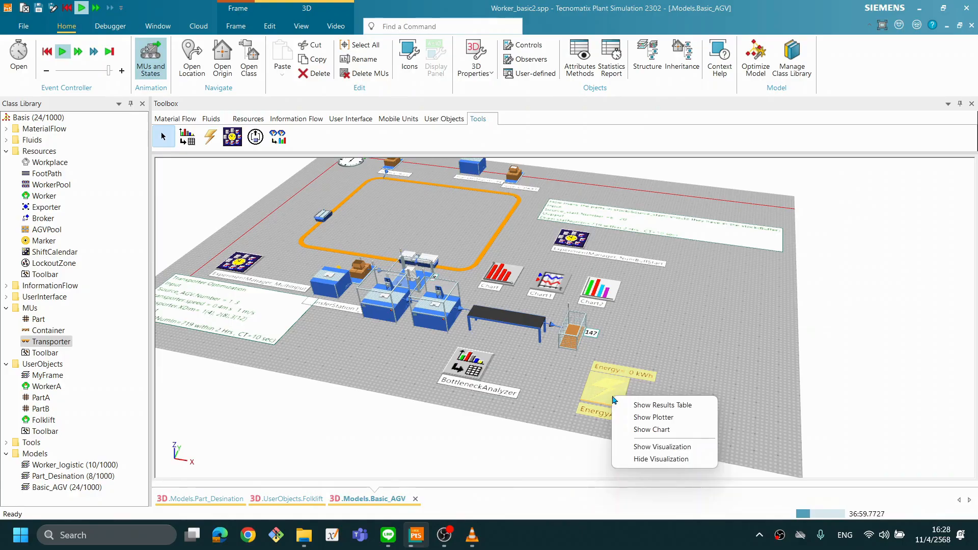
left_click(676, 430)
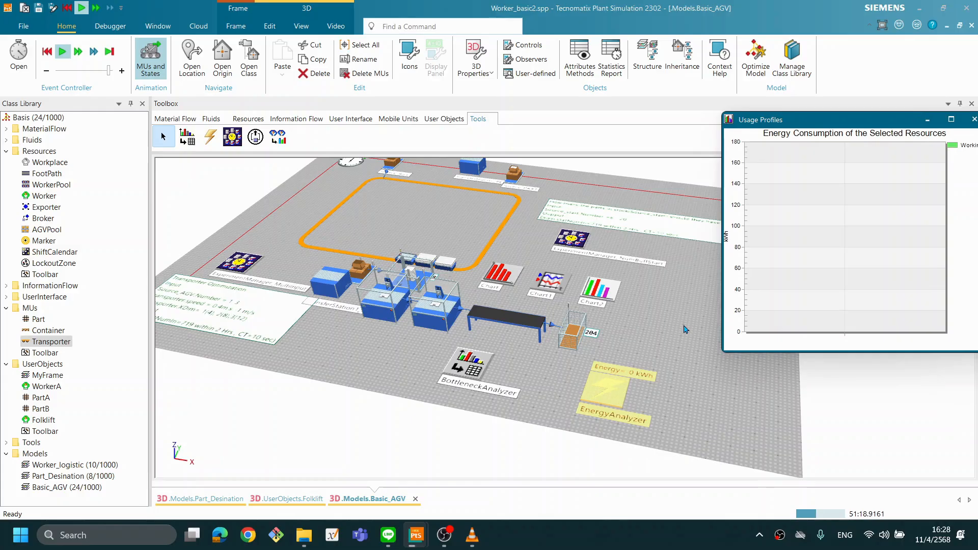
left_click(713, 394)
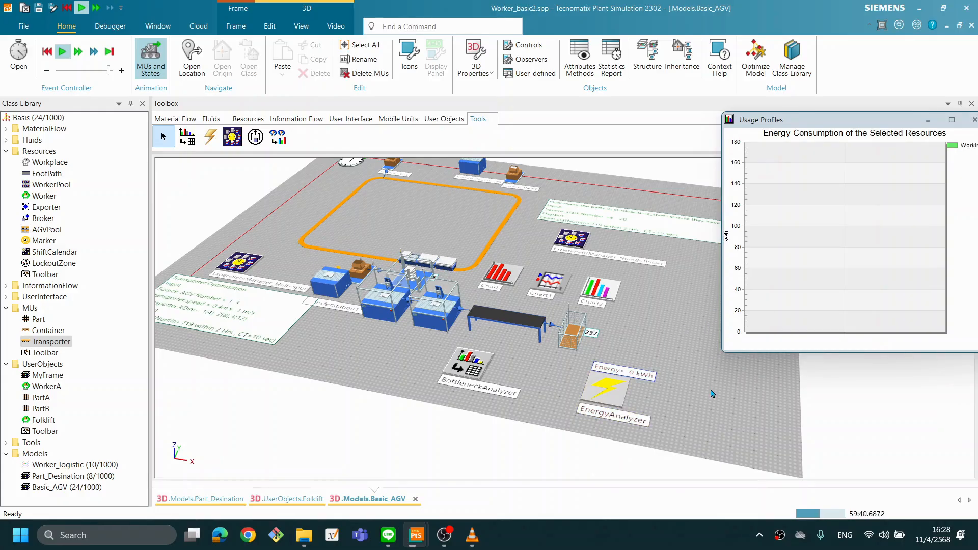
left_click_drag(812, 121, 755, 118)
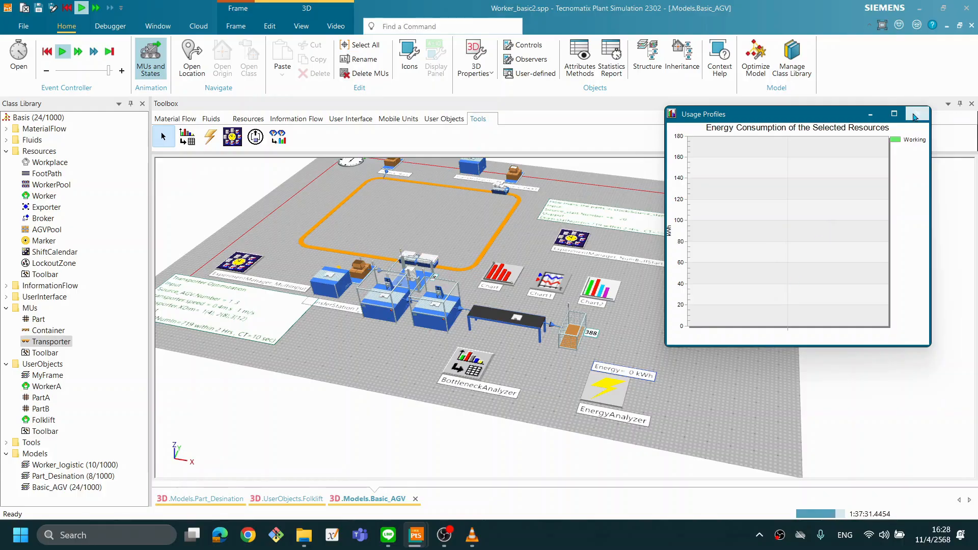
left_click(914, 115)
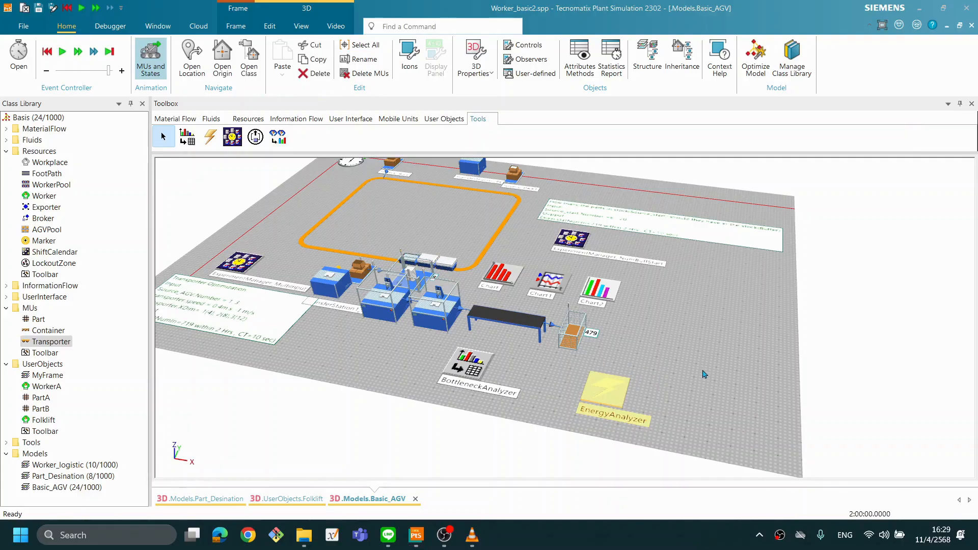
Reset the simulation of the Basic_AGV frame.
right_click(630, 304)
left_click(513, 251)
right_click(662, 286)
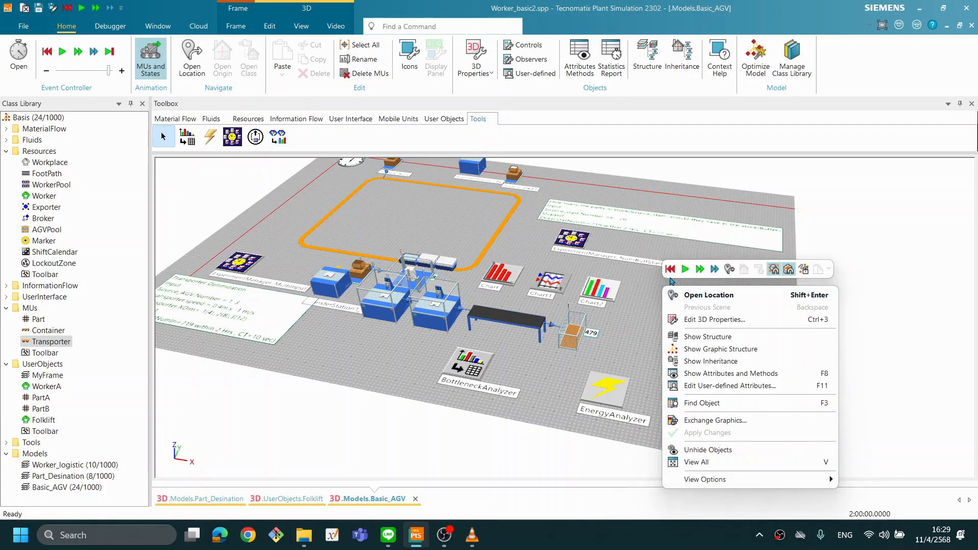
left_click(670, 269)
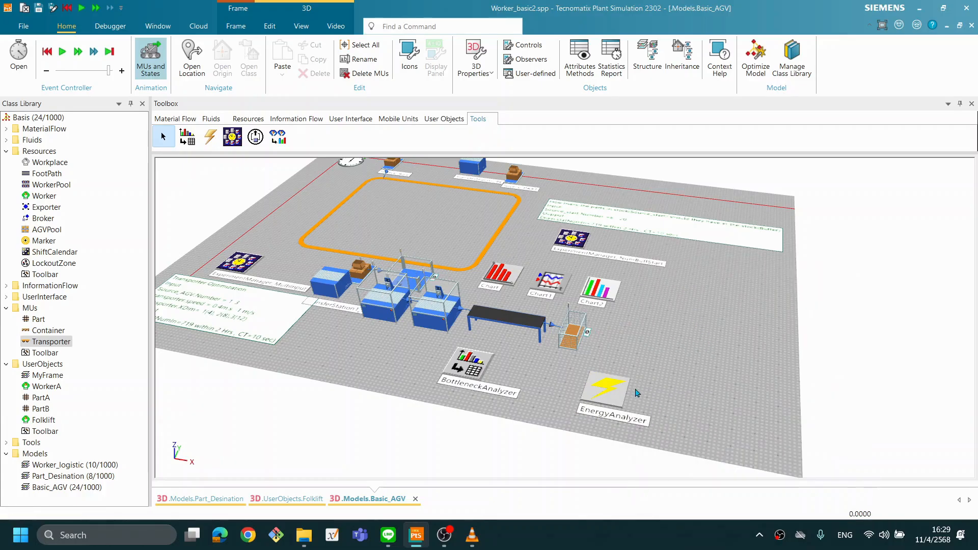
Add all energy consumers, Station1 and Conveyor, to the EnergyAnalyzer's evaluated objects and accept the settings.
double_click(619, 392)
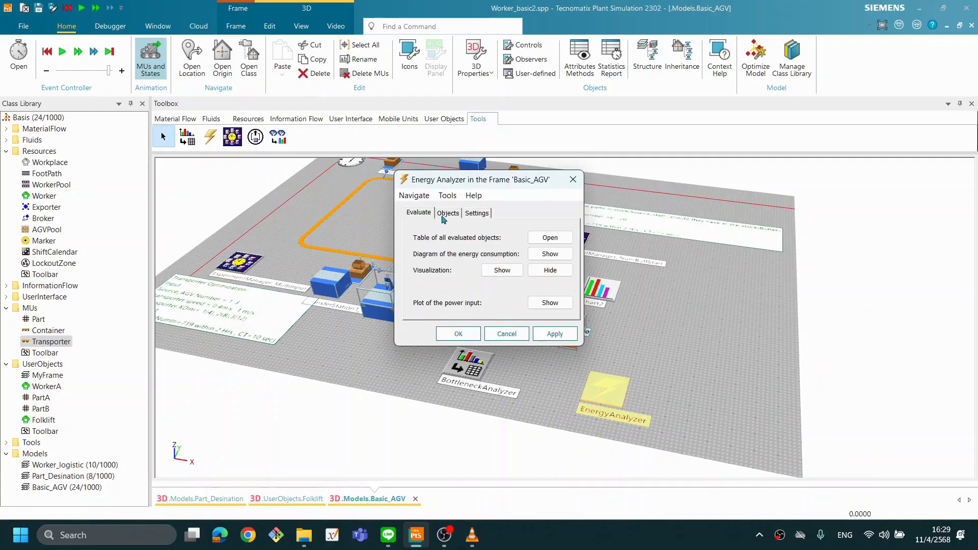
left_click(445, 214)
left_click_drag(505, 183, 775, 201)
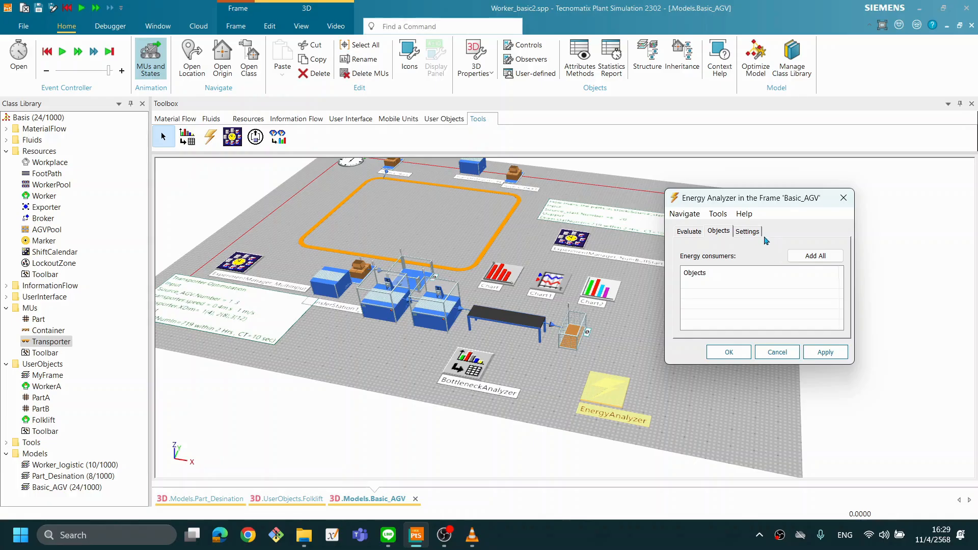
left_click(816, 258)
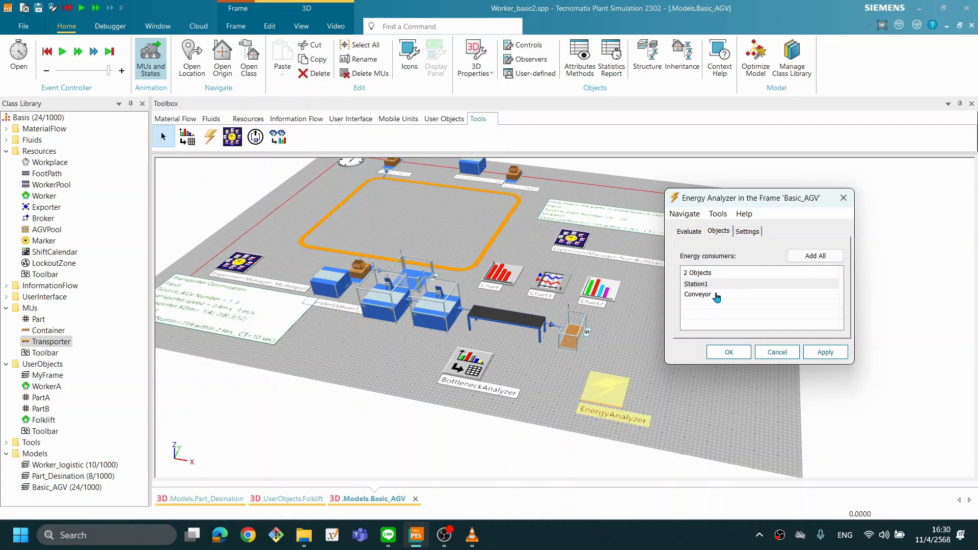
left_click(824, 355)
left_click(737, 355)
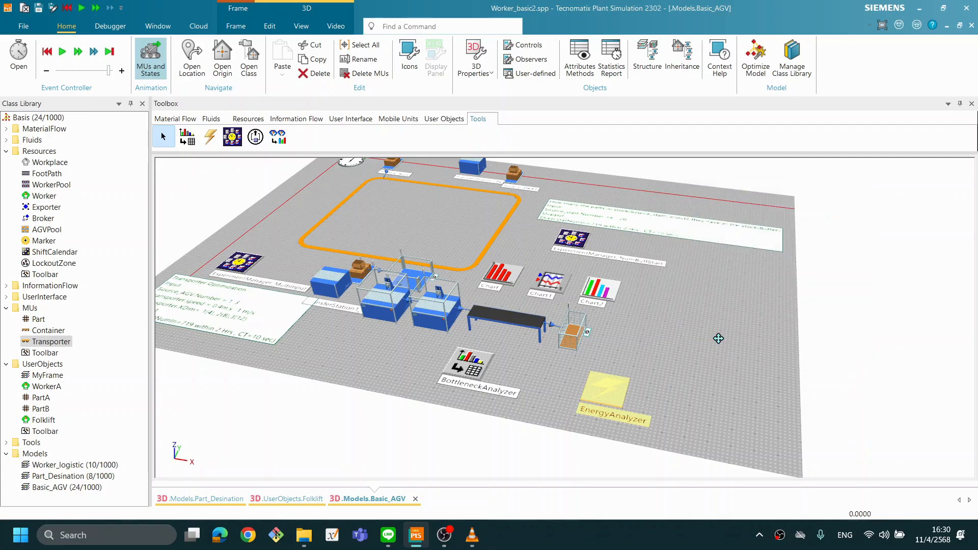
Start a new simulation run, check Station1 and Conveyor in the EnergyAnalyzer's results table, and close the table.
right_click(719, 338)
key("Escape")
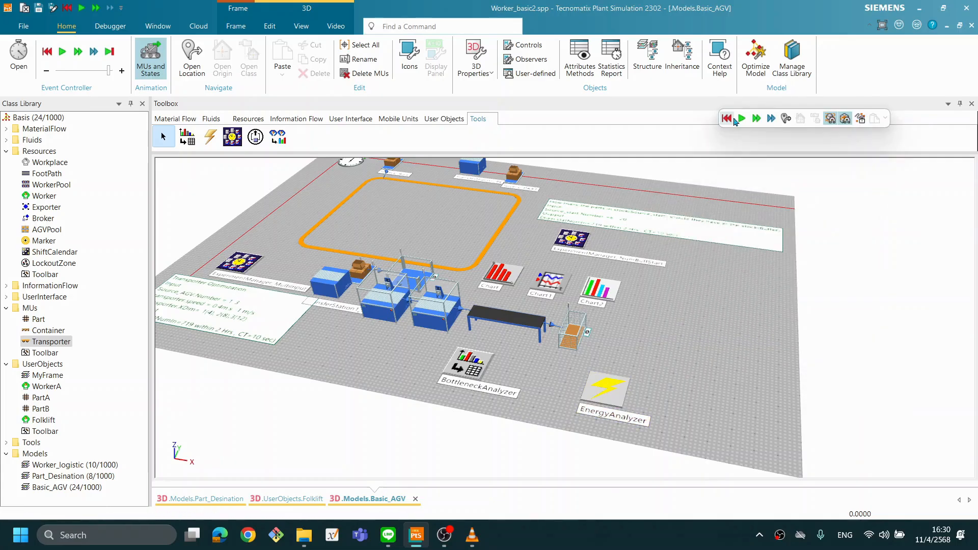
left_click(742, 118)
right_click(614, 396)
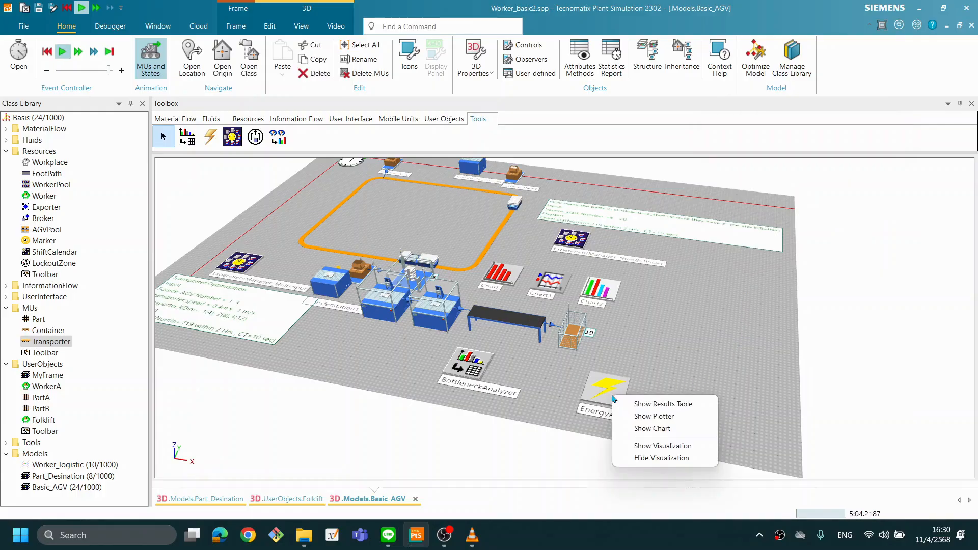
left_click(673, 405)
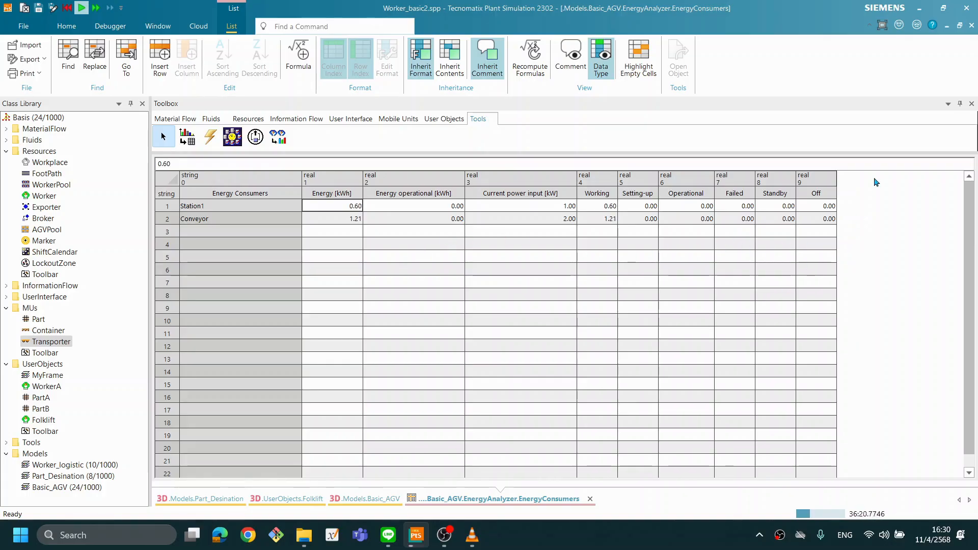
left_click(590, 499)
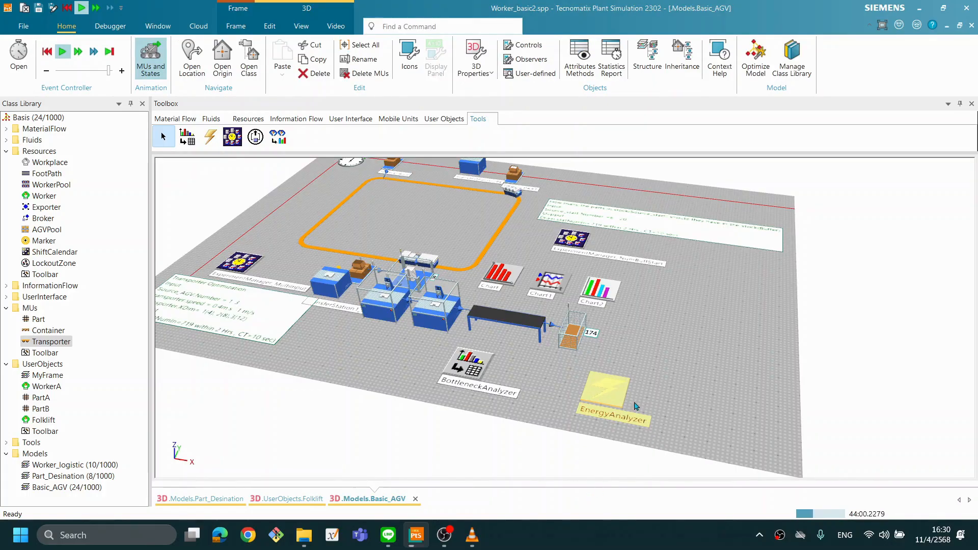
Examine the EnergyAnalyzer's power input plot and the consumption chart of Station1 and Conveyor, closing each window.
right_click(612, 378)
left_click(651, 398)
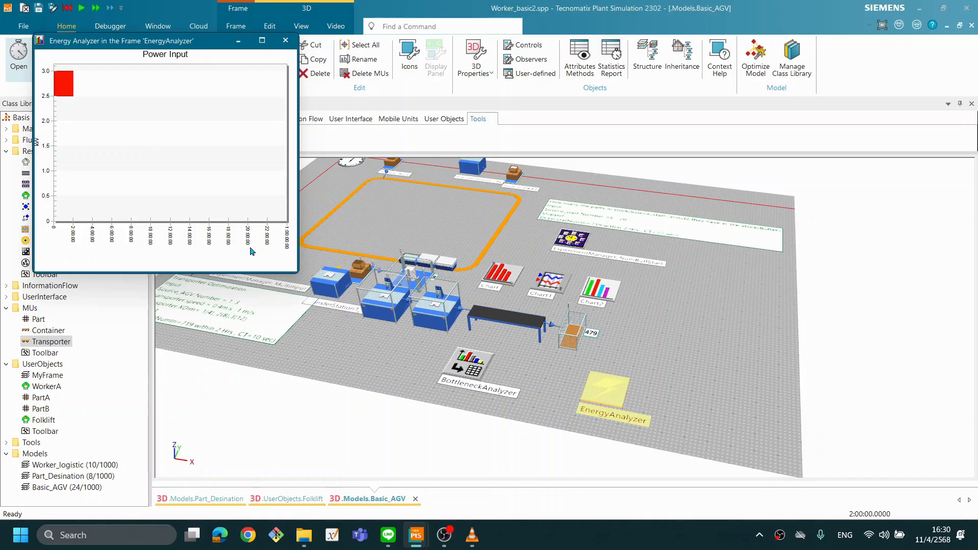
left_click(286, 40)
right_click(618, 393)
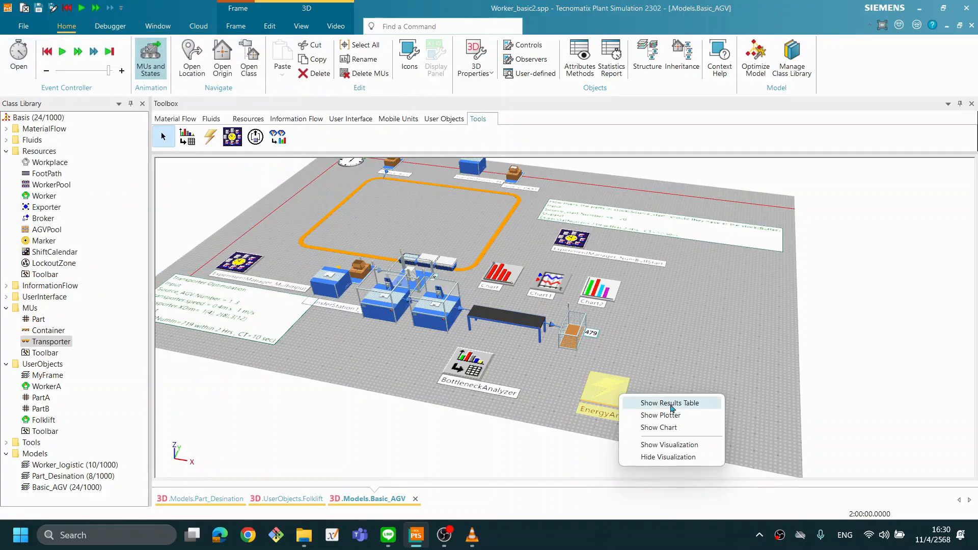
left_click(685, 429)
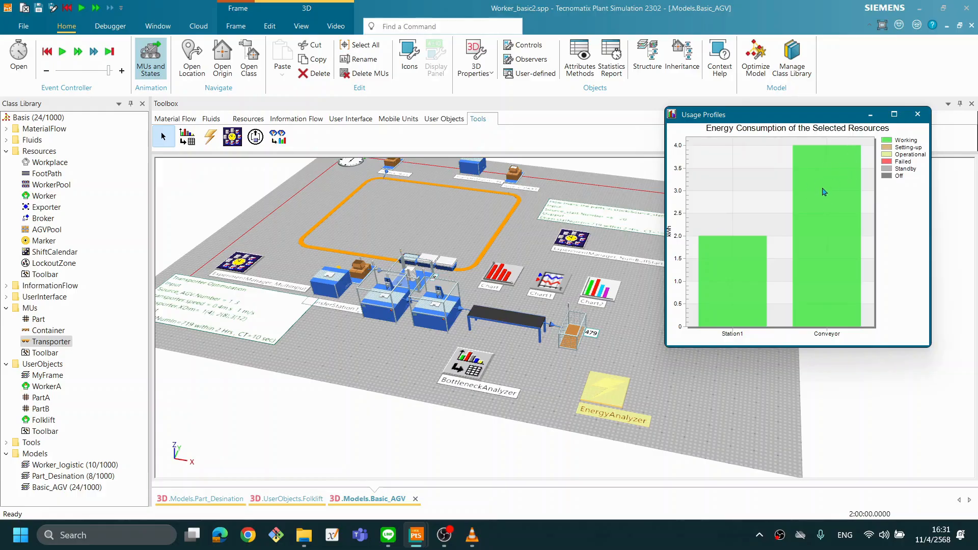
left_click(923, 120)
Show the EnergyAnalyzer's 3D consumption visualization at the station and conveyor, inspect it, and hide it again.
right_click(616, 397)
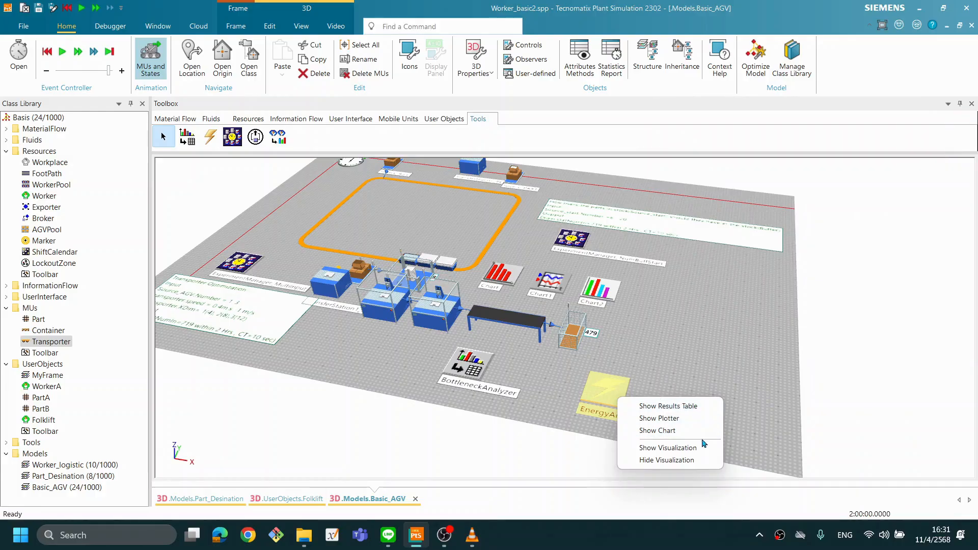
left_click(691, 453)
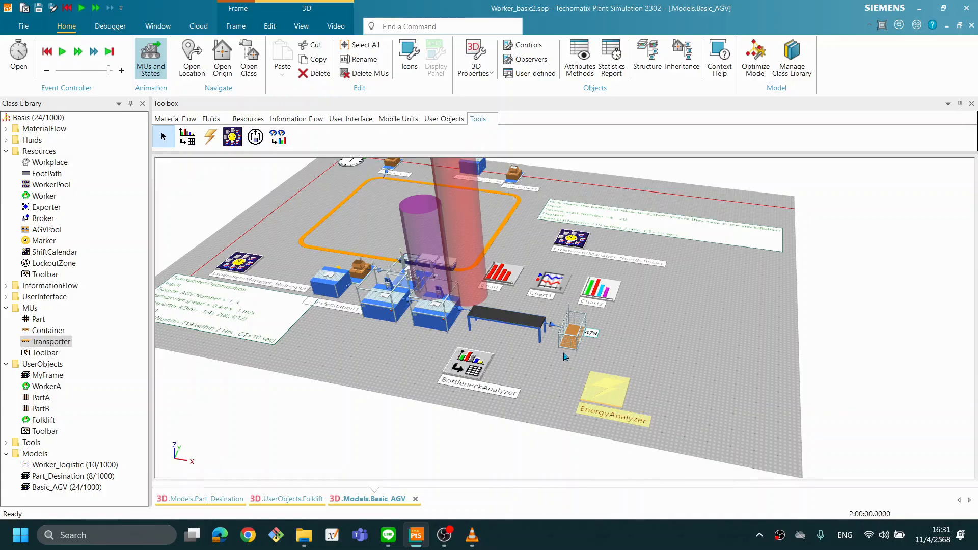
left_click_drag(562, 347, 576, 314)
left_click_drag(516, 358, 501, 323)
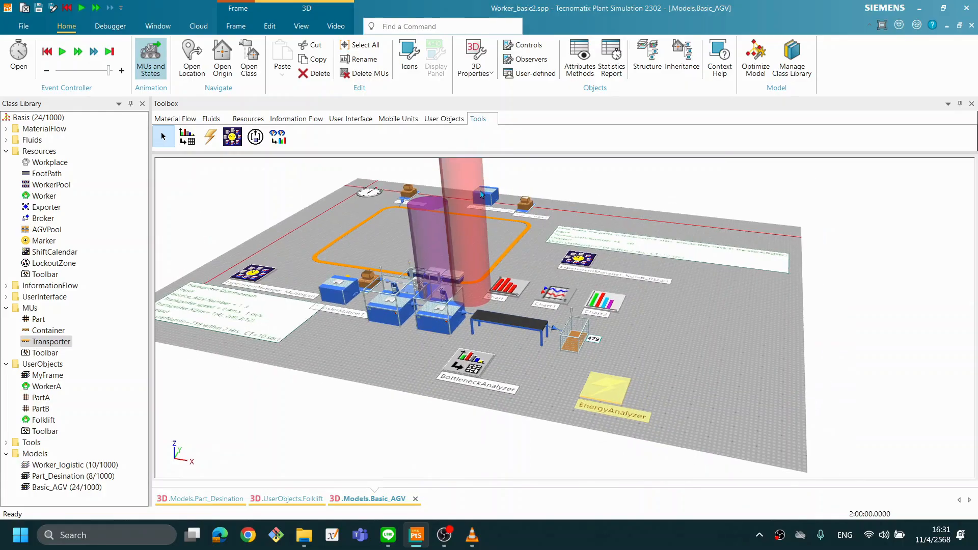
right_click(668, 348)
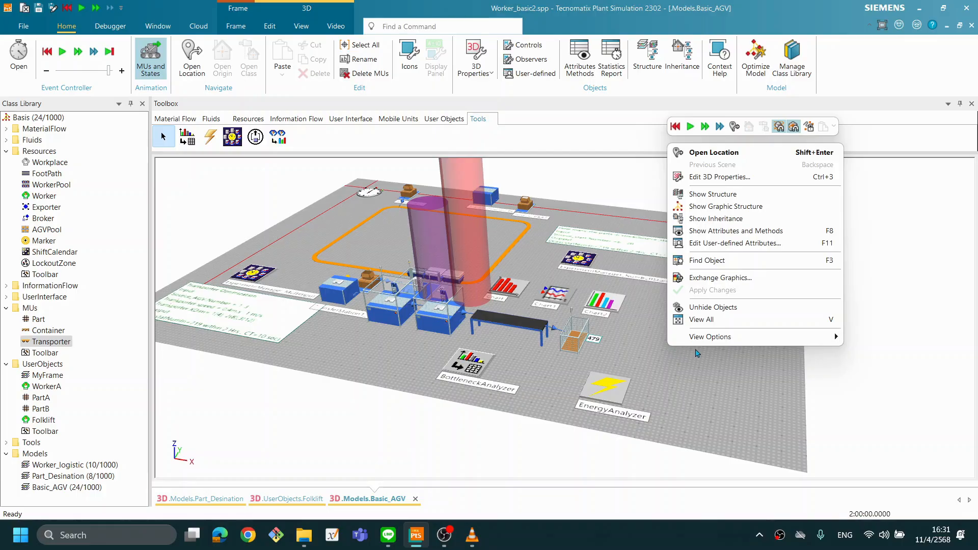
left_click(616, 393)
right_click(615, 393)
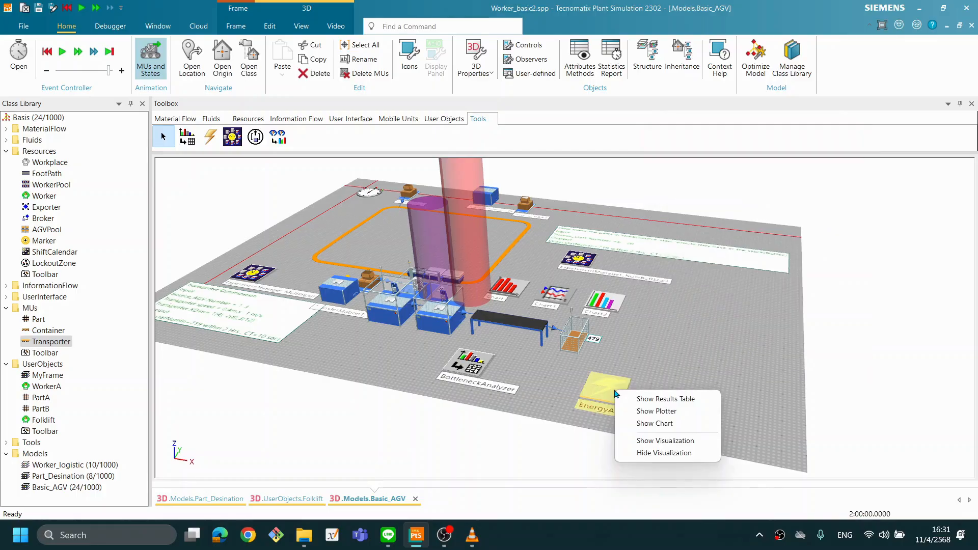
left_click(674, 452)
right_click(692, 397)
left_click(702, 427)
left_click(713, 547)
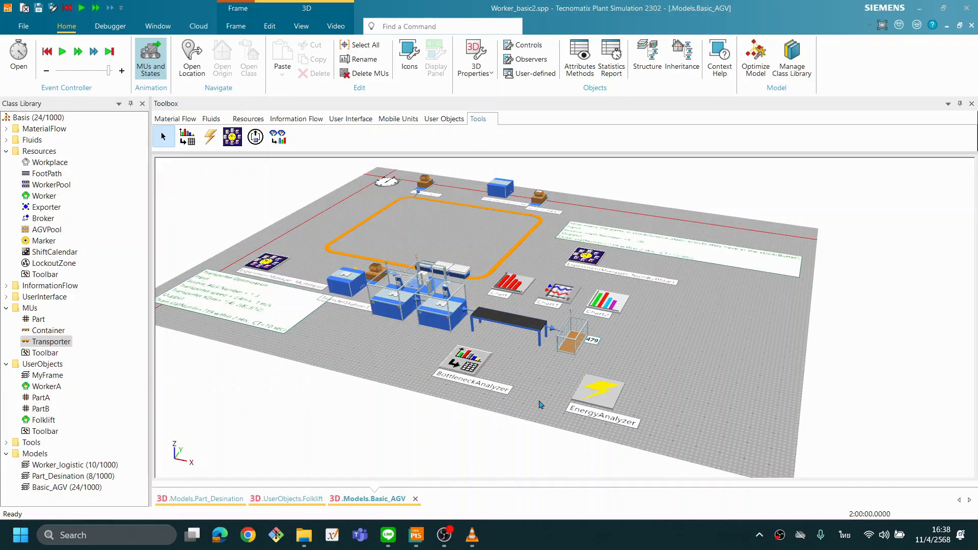
Review the energy consumers listed in the EnergyAnalyzer's settings and close its dialog with the settings accepted.
left_click(599, 397)
double_click(599, 398)
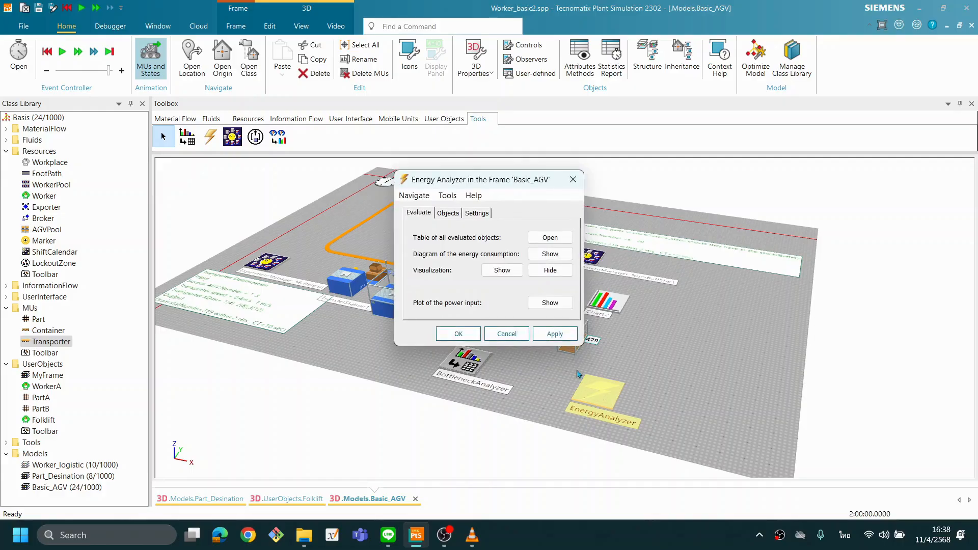
left_click(448, 214)
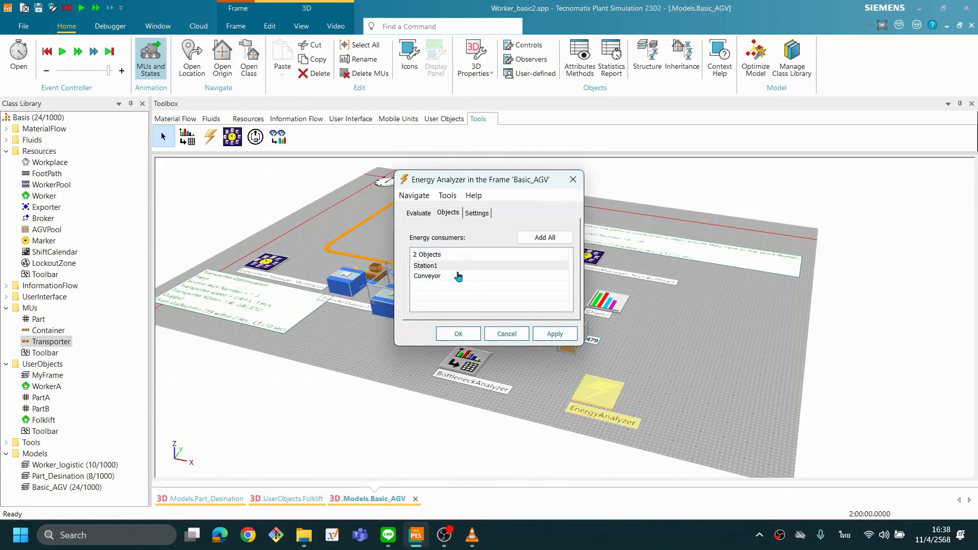
left_click_drag(491, 182, 687, 189)
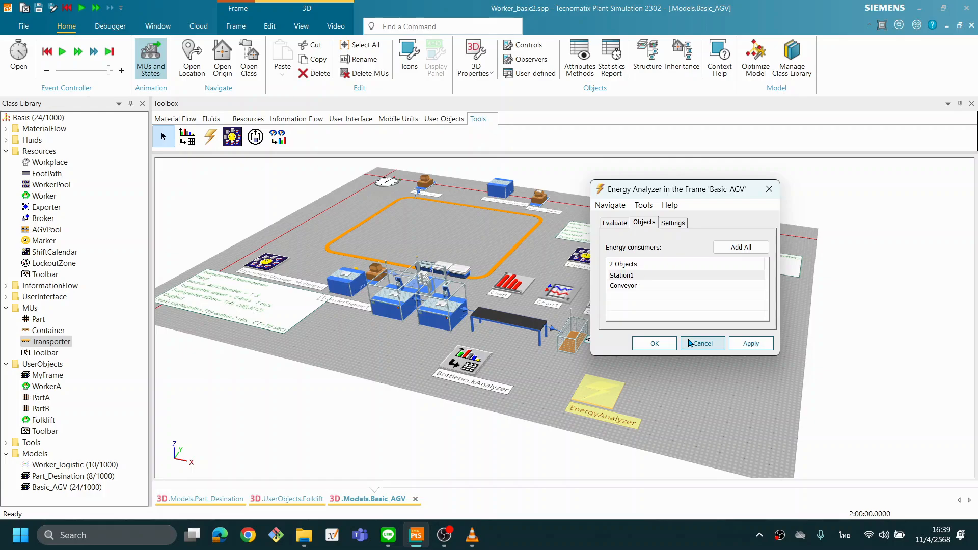
left_click(653, 346)
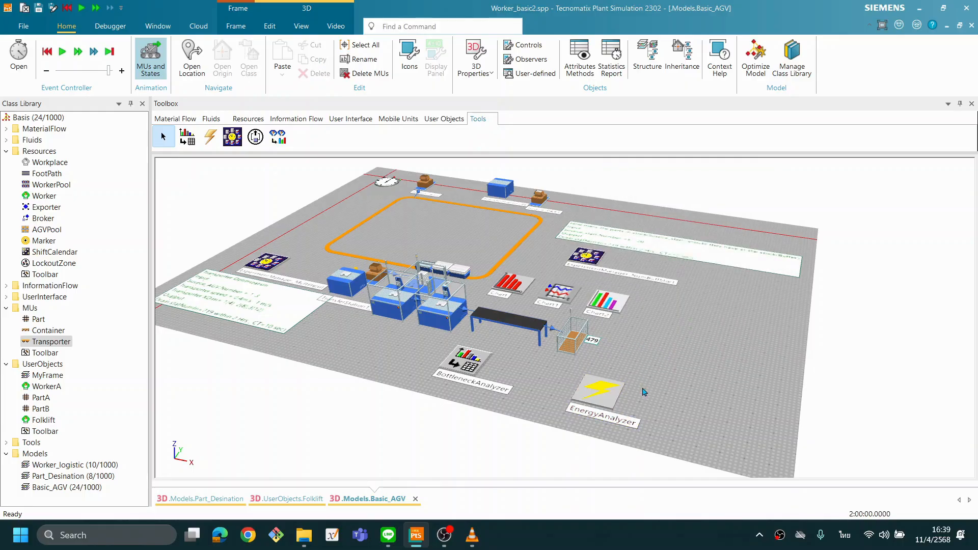
Check the energy values of Station1 and Conveyor in the EnergyAnalyzer's results table, and close the table.
right_click(588, 397)
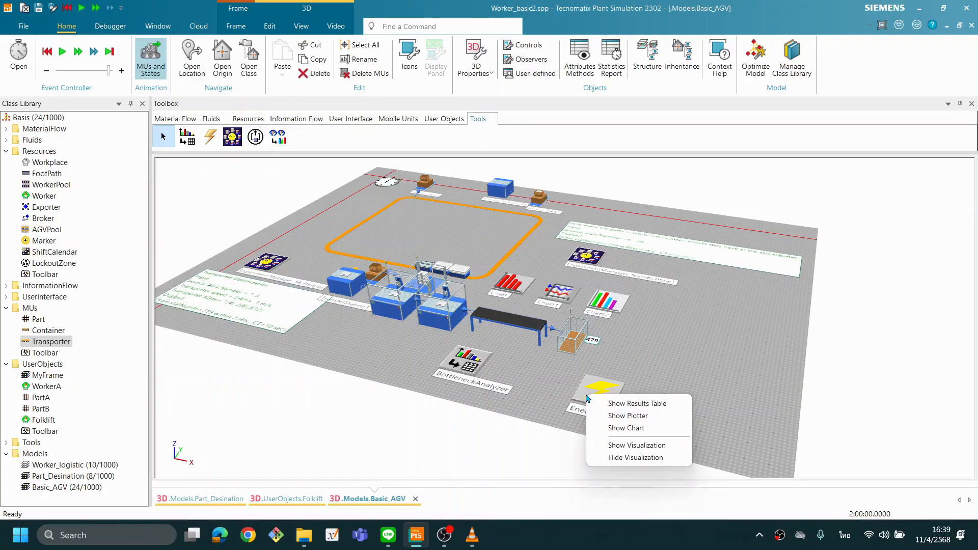
left_click(662, 403)
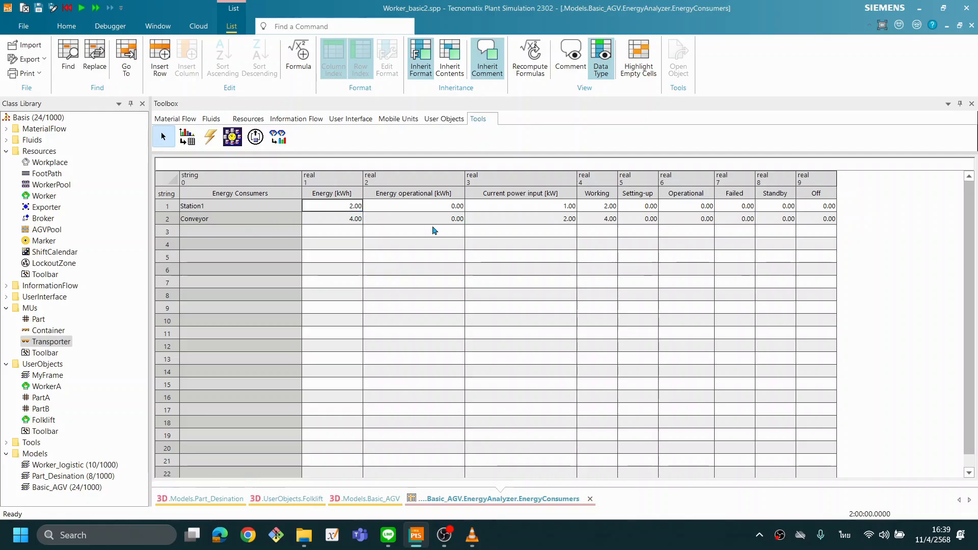
left_click(352, 223)
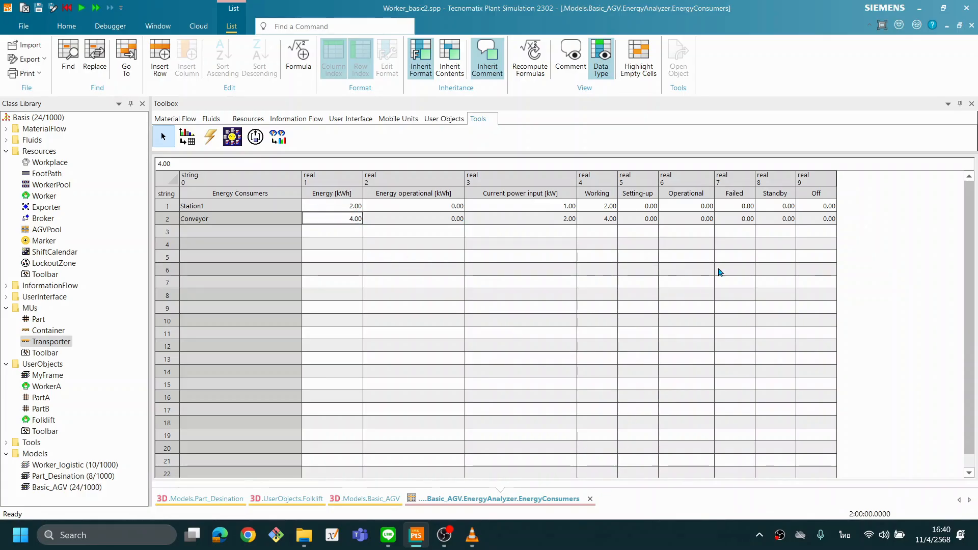
left_click(590, 498)
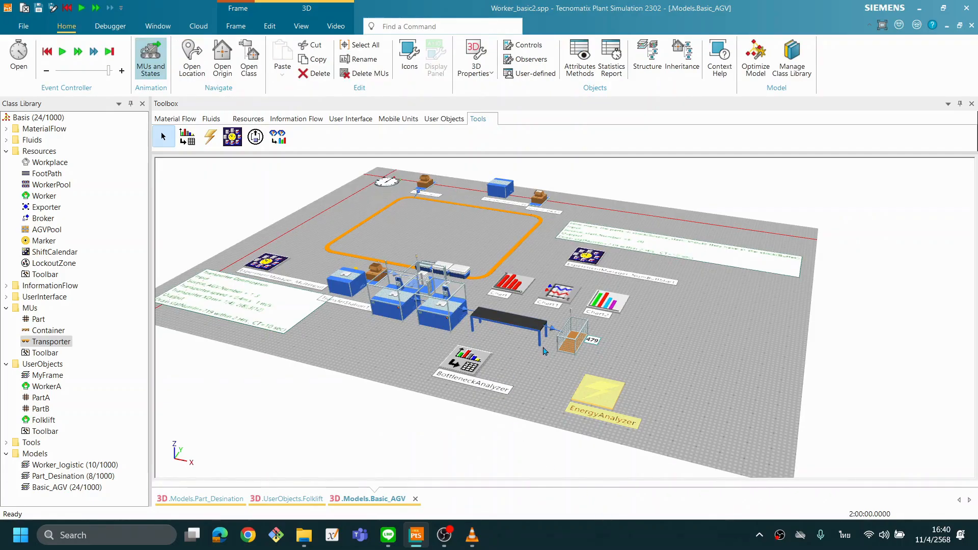
Inspect Station1's energy settings, including the working power input, and close the dialog without changes.
double_click(448, 318)
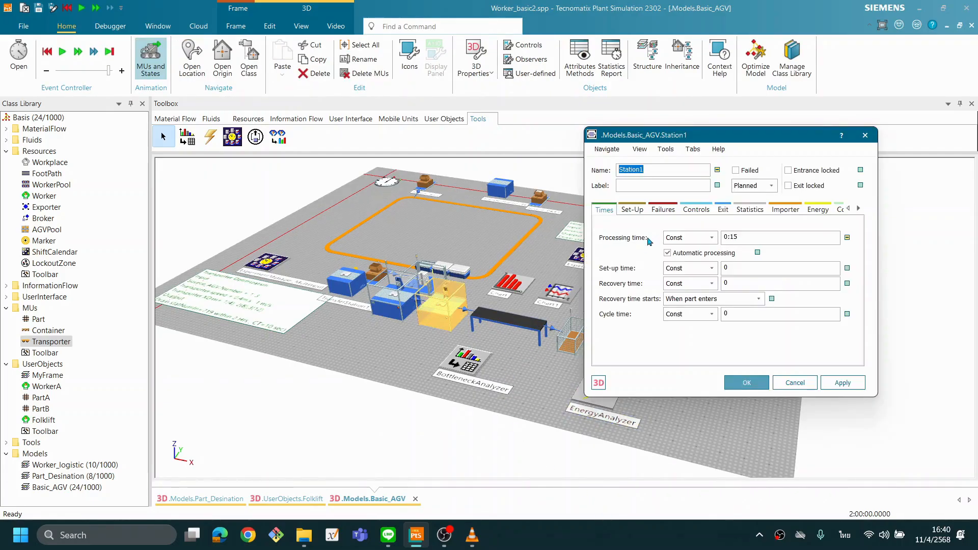
left_click(818, 209)
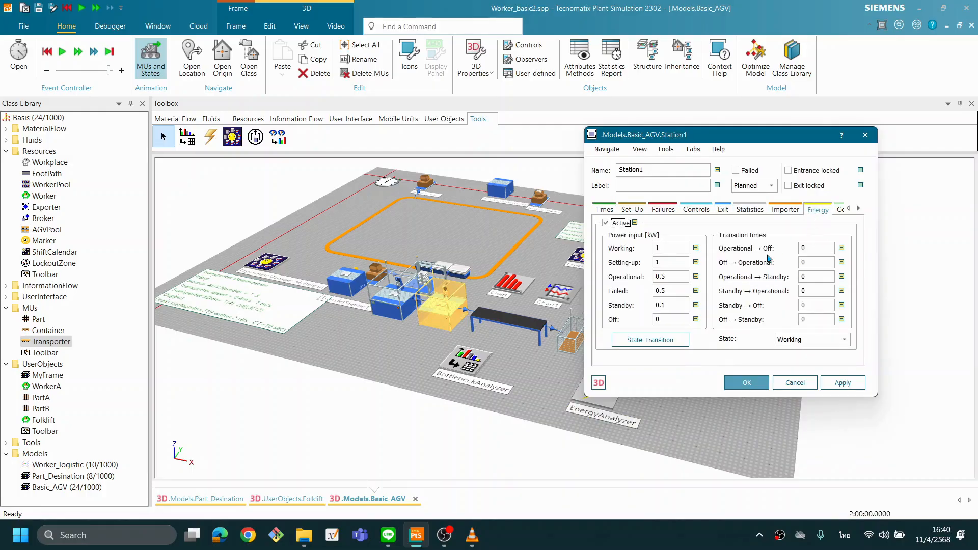
left_click(669, 248)
left_click(779, 381)
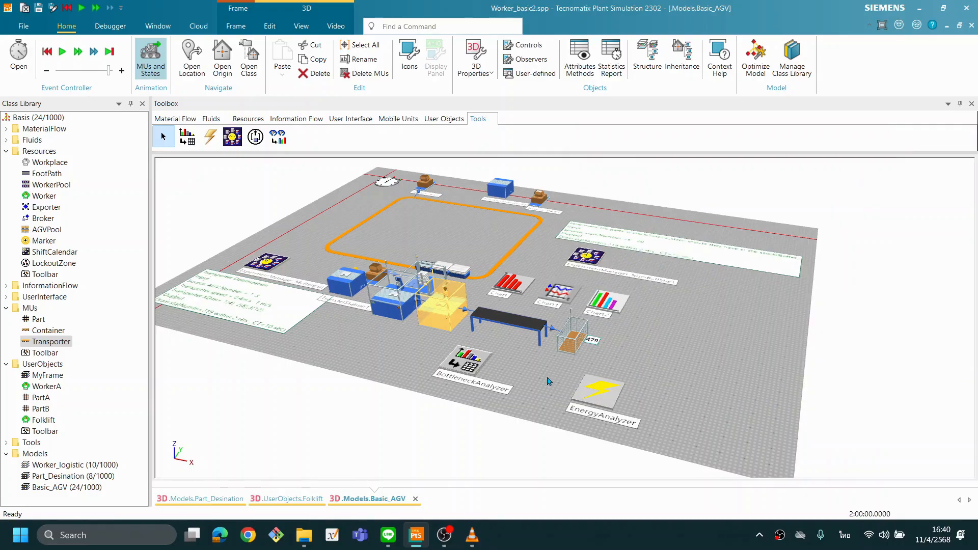
Compare the EnergyAnalyzer's results table with Station1's power input, and return to the Basic_AGV model view.
right_click(596, 383)
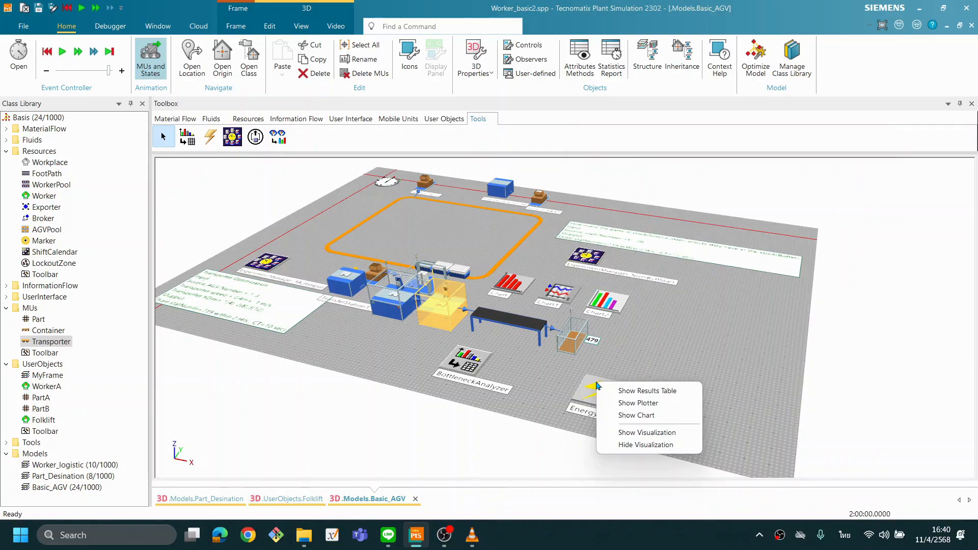
left_click(646, 391)
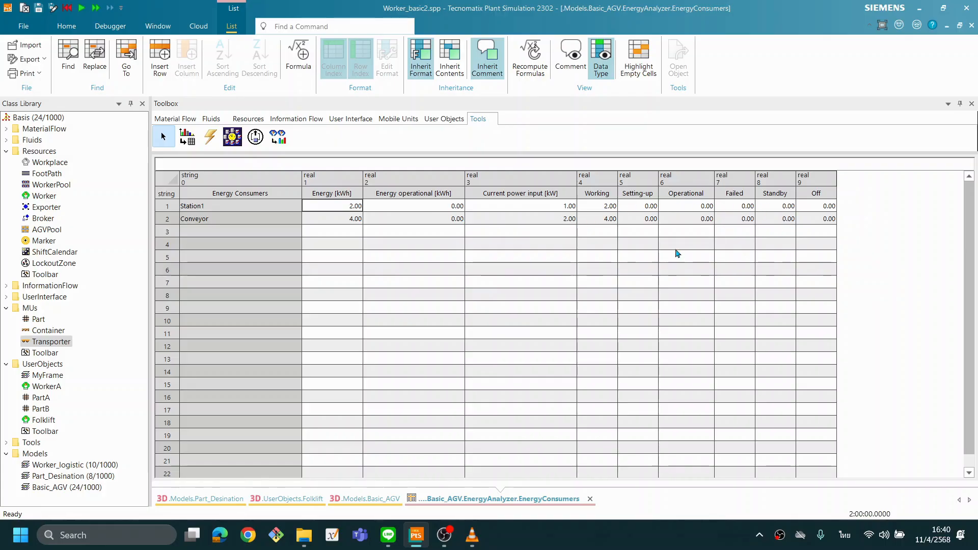
left_click(365, 500)
left_click(677, 414)
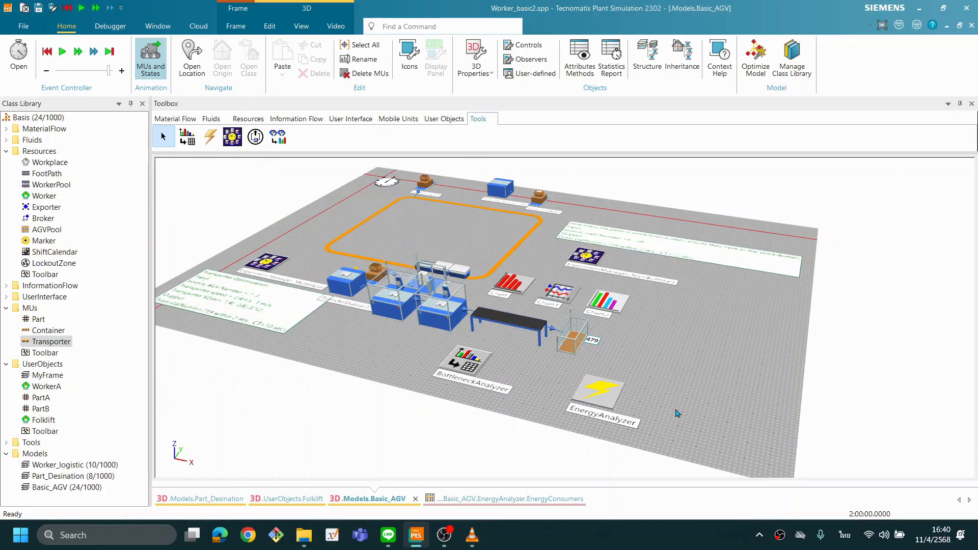
Save the Worker_basic2.spp model.
left_click(663, 545)
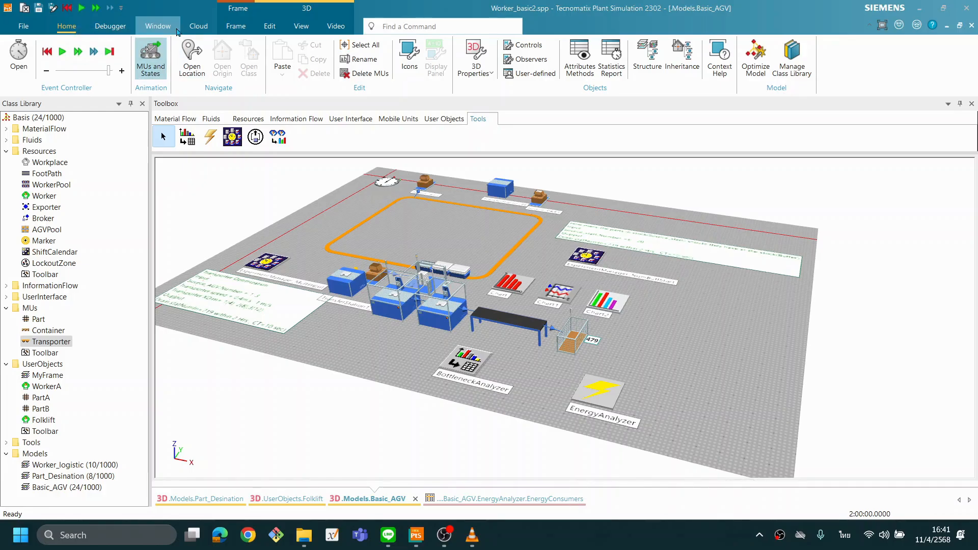
left_click(38, 9)
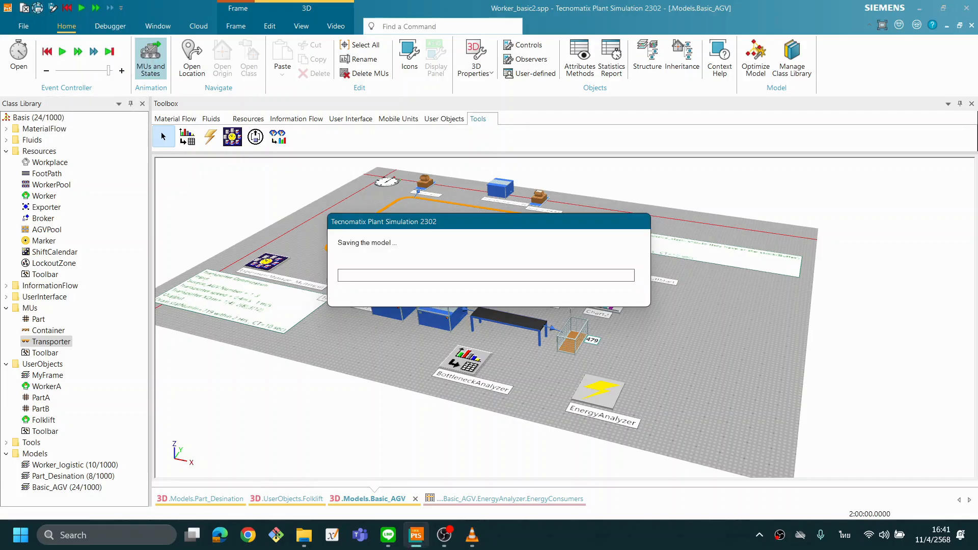